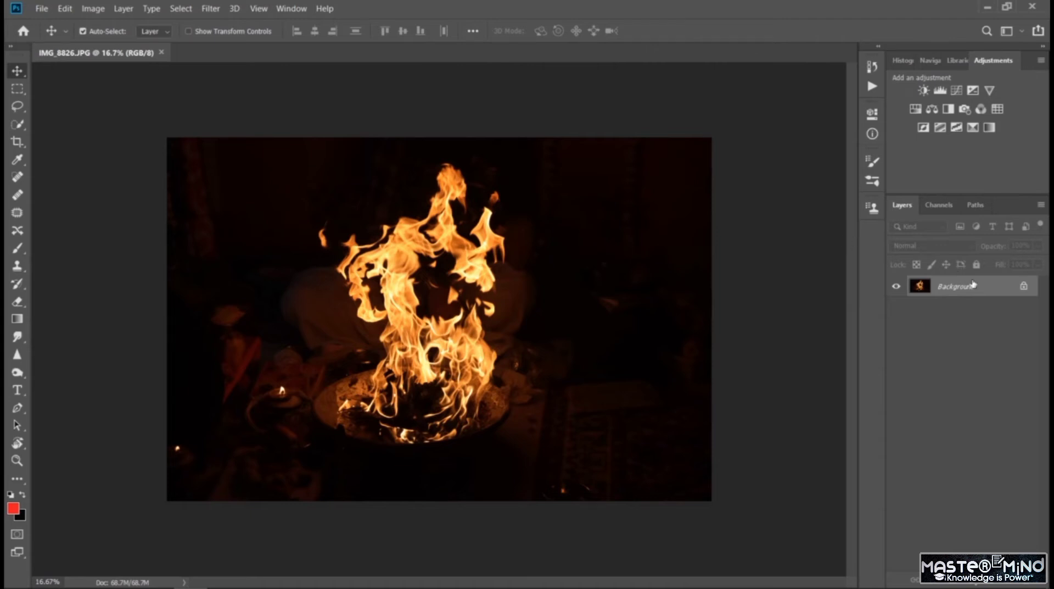
- Convert the locked Background into a regular layer and open its blending options beside the fire image
left_click(1024, 286)
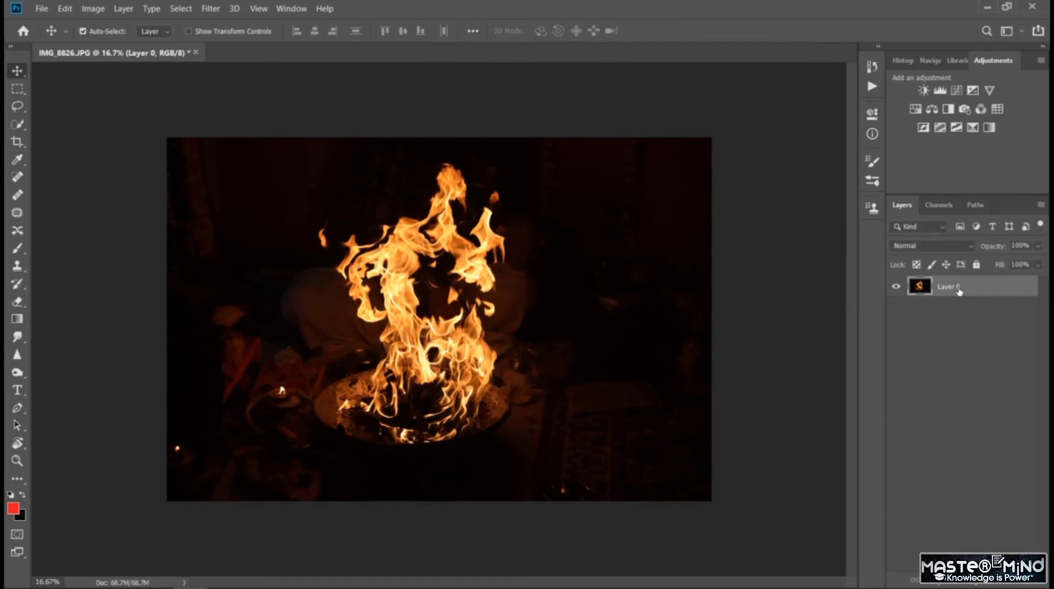
double_click(945, 290)
double_click(923, 291)
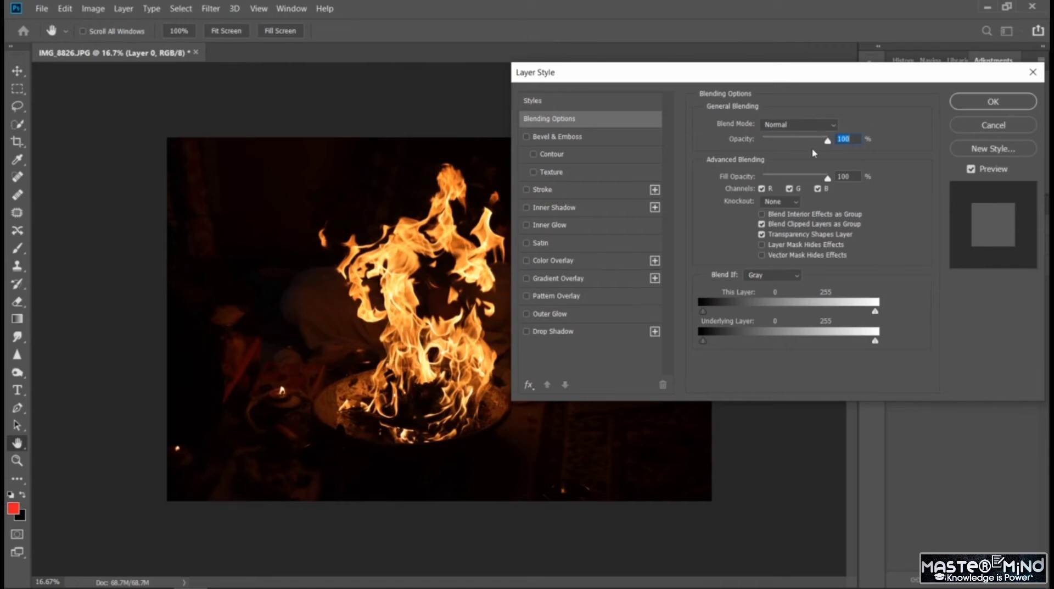
left_click_drag(746, 78, 805, 78)
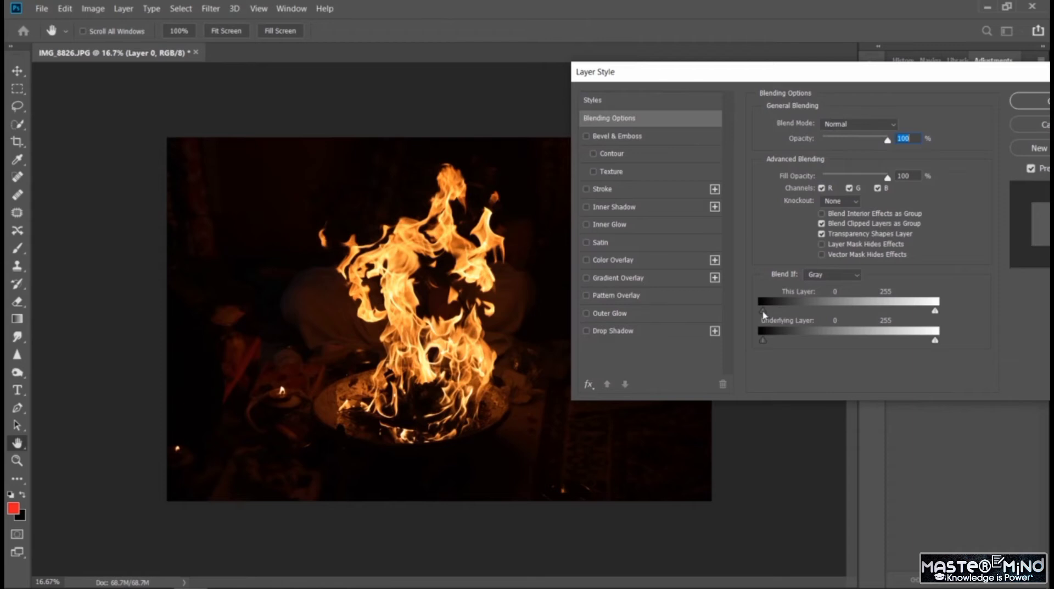
- Knock out the dark background by setting the black This Layer slider to 114 with Blend If on Gray, and apply it
left_click(831, 276)
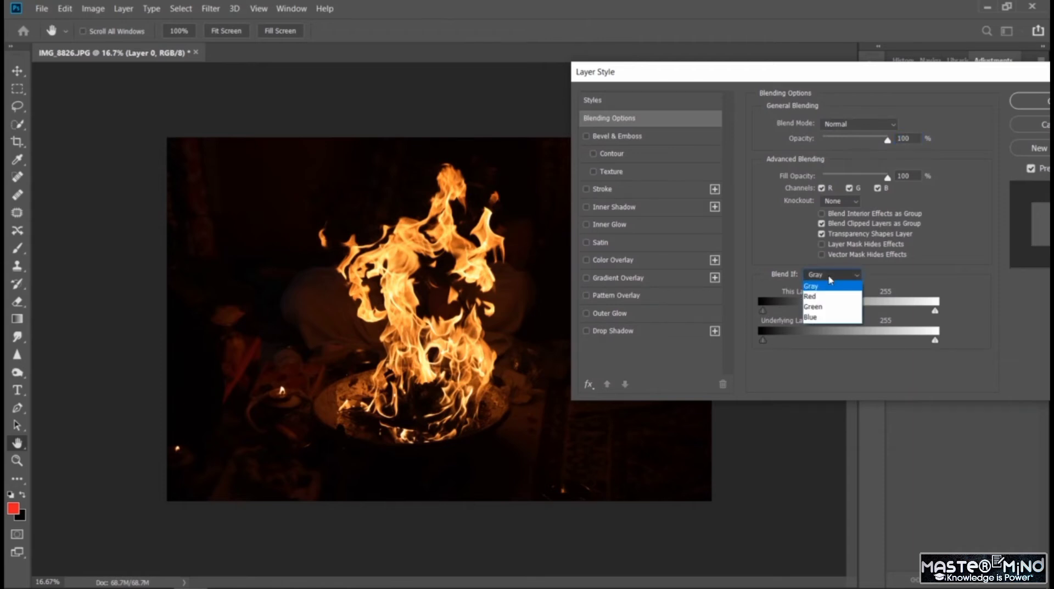
left_click(979, 318)
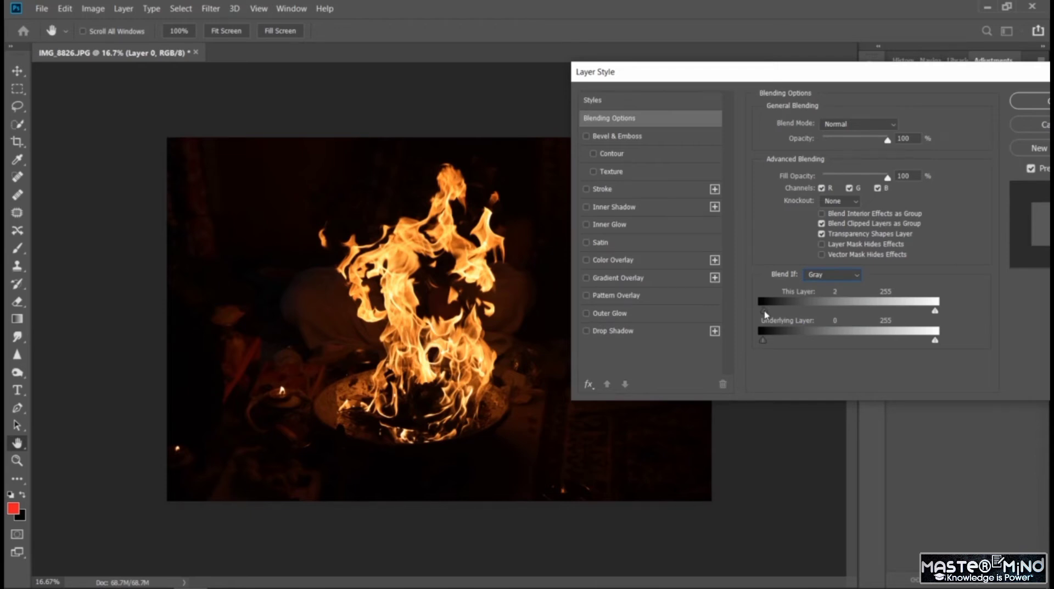
left_click_drag(766, 314, 802, 326)
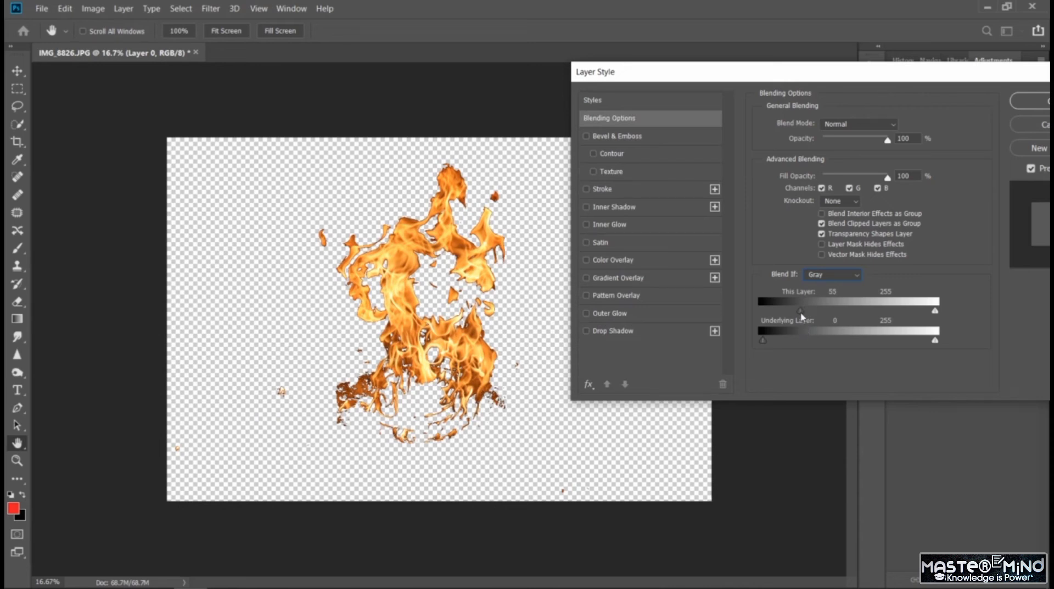
left_click_drag(802, 317, 810, 317)
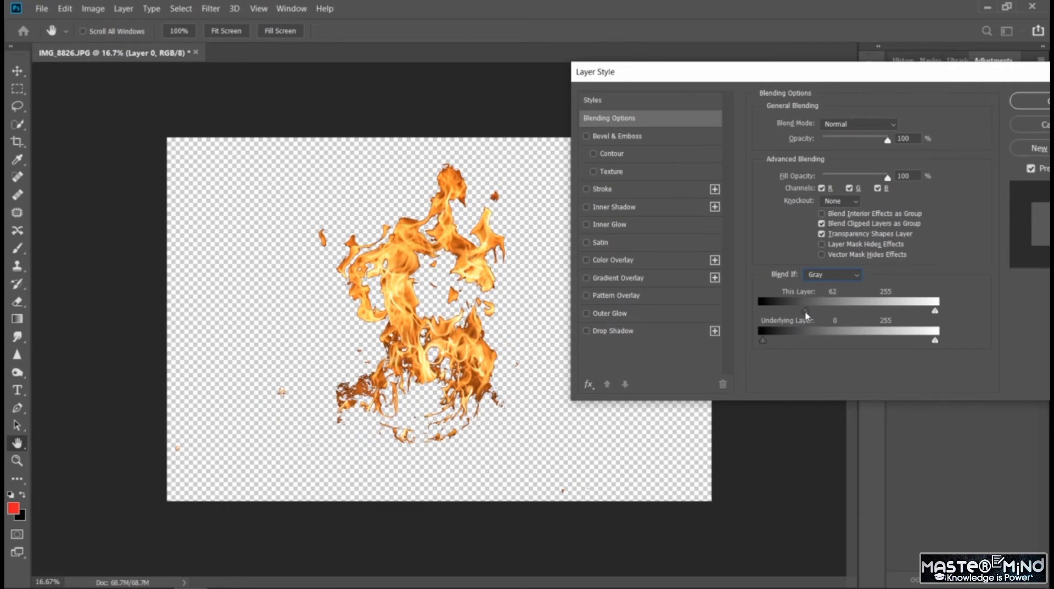
mouse_move(806, 315)
left_mouse_down()
mouse_move(831, 329)
mouse_move(818, 330)
left_mouse_up()
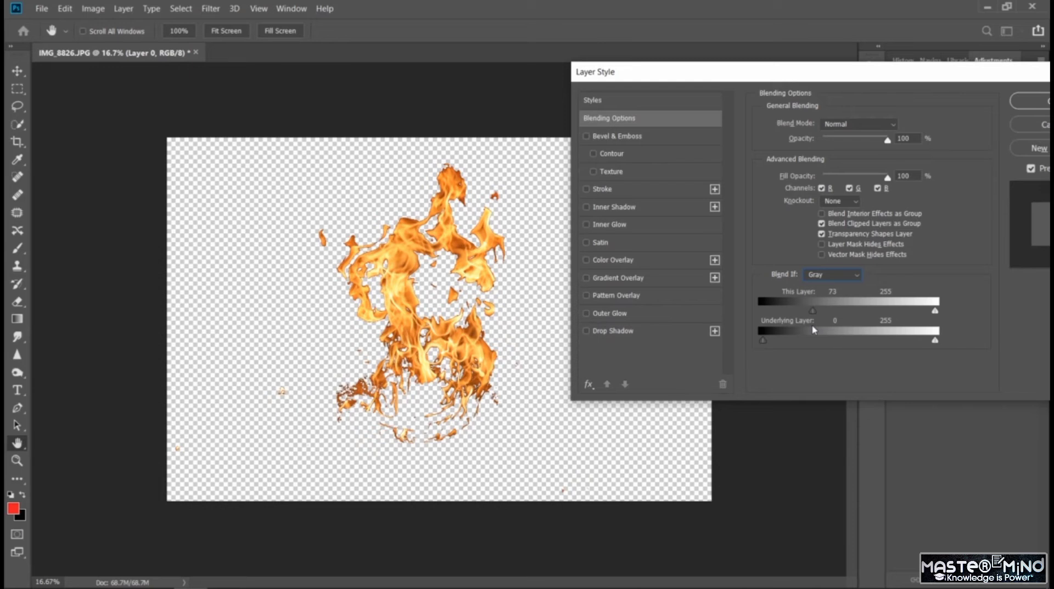
left_click_drag(813, 329, 849, 330)
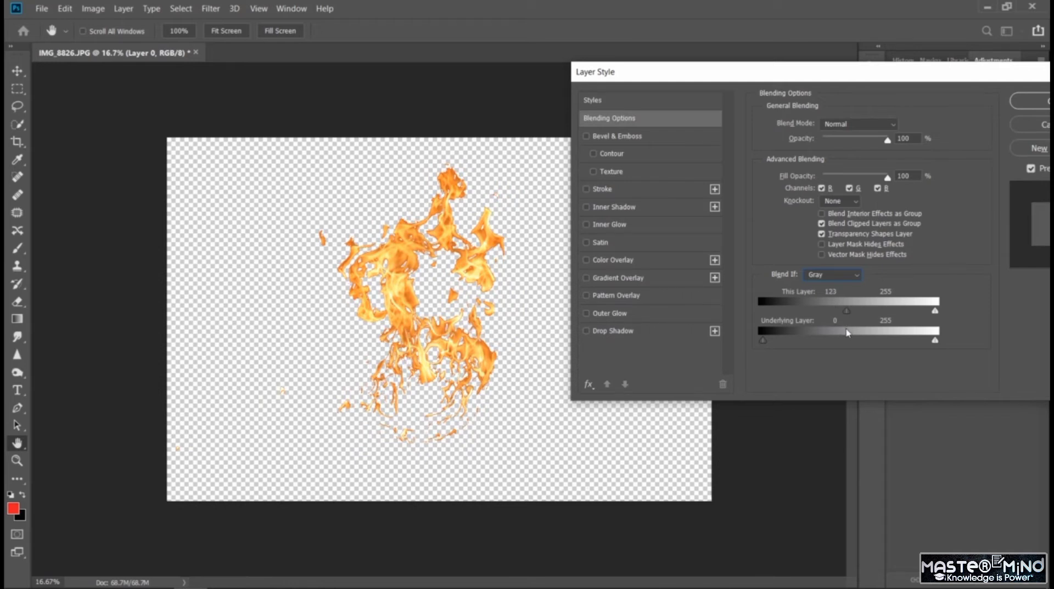
left_click_drag(835, 336, 842, 366)
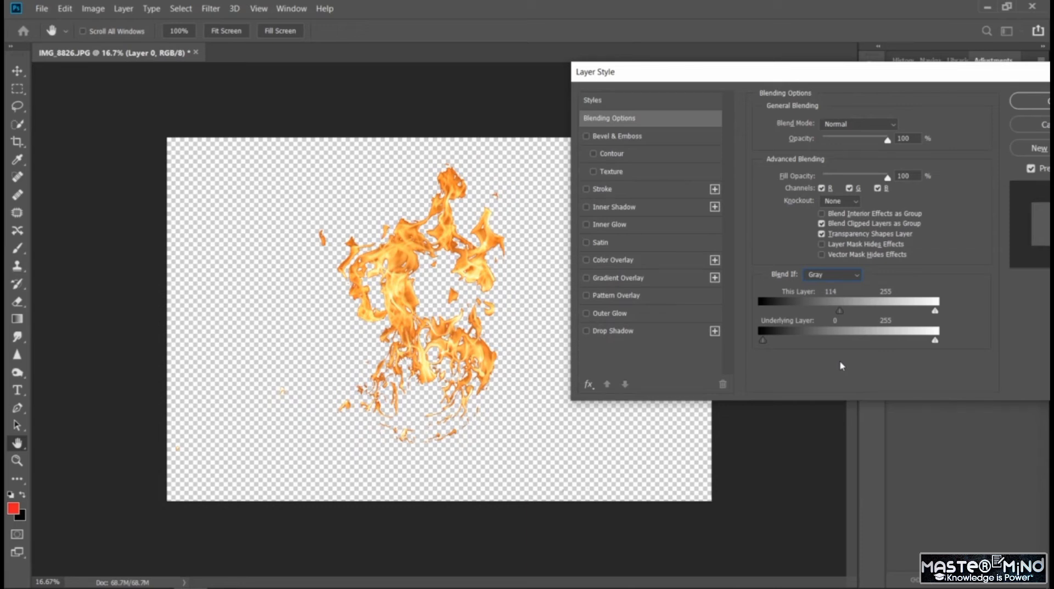
left_click_drag(909, 76, 860, 79)
left_click(1004, 103)
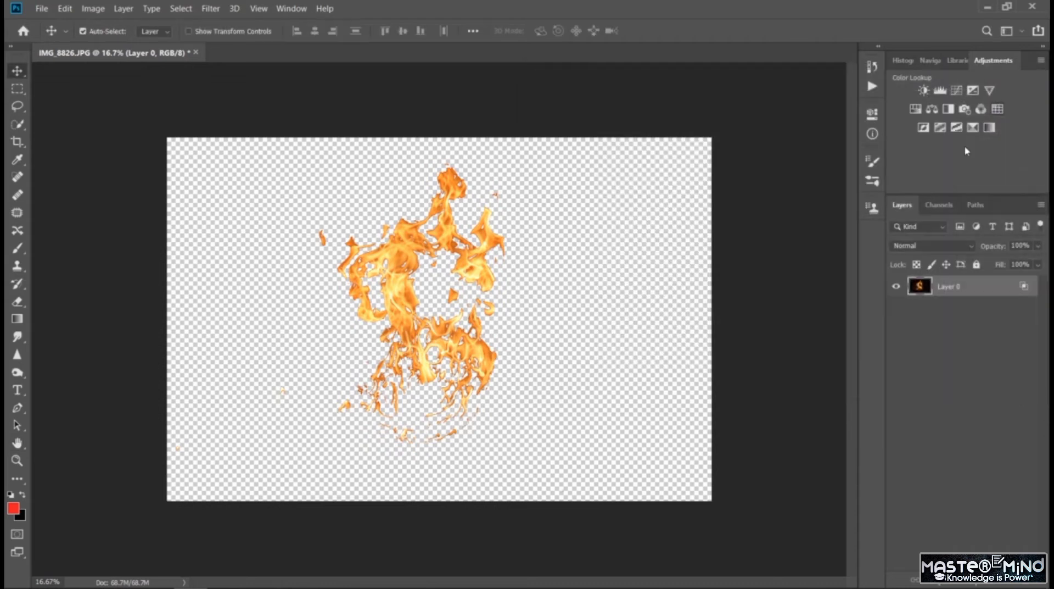
- Try a near-black #0a0202 solid color fill layer beneath the fire layer and undo it
left_click(957, 393)
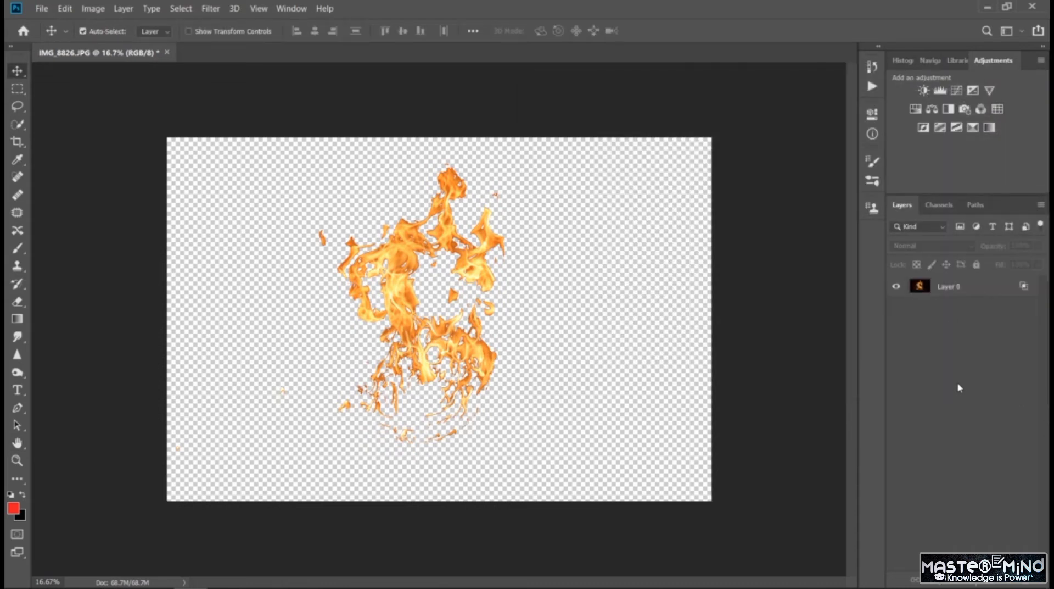
left_click(975, 585)
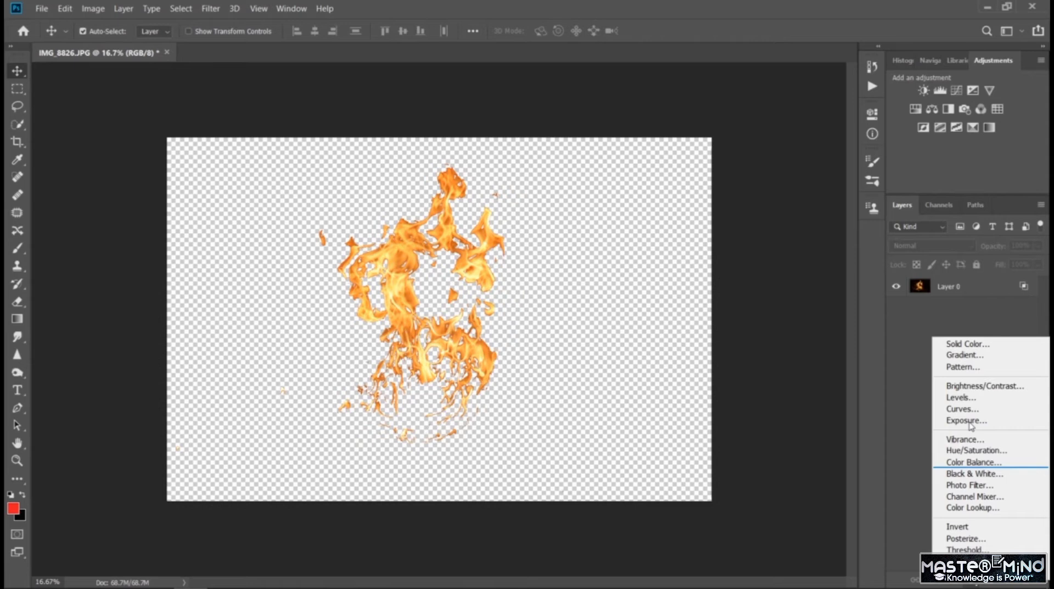
left_click(972, 341)
left_click_drag(833, 333, 830, 350)
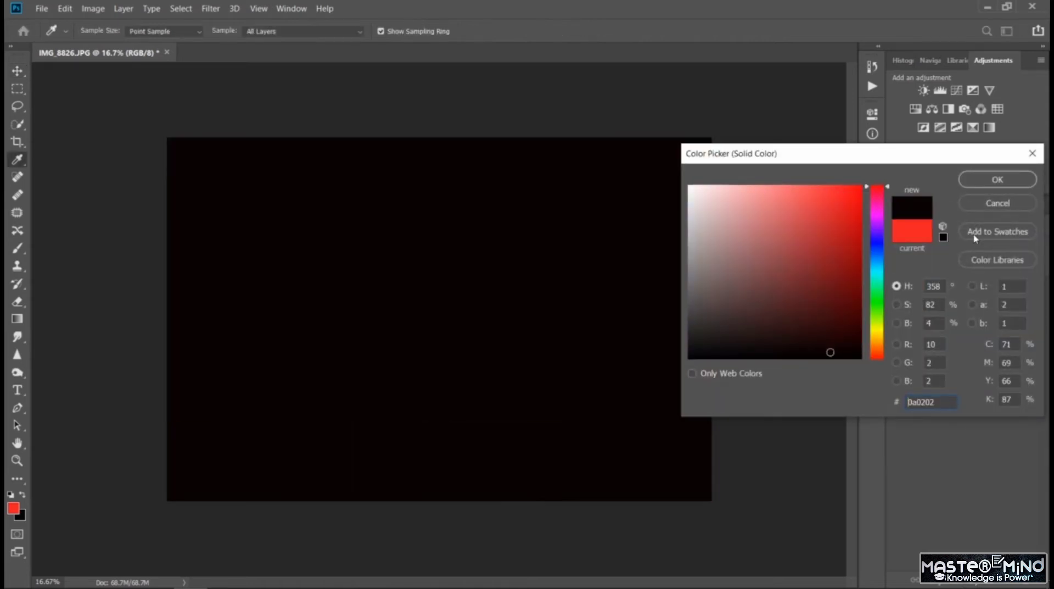
left_click(998, 179)
left_click_drag(930, 289, 935, 354)
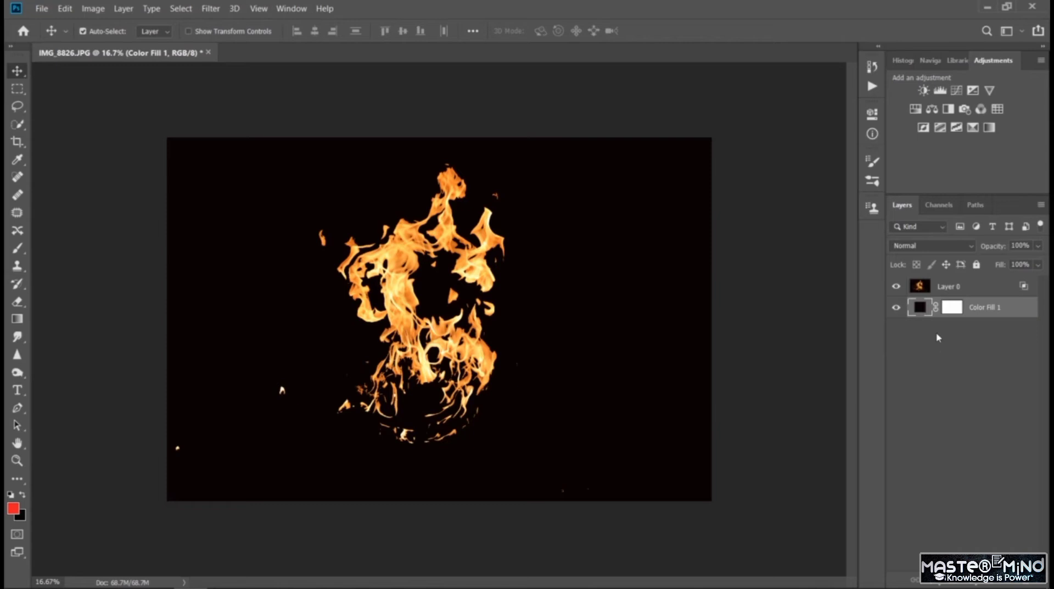
key("ctrl+z")
key("ctrl+z")
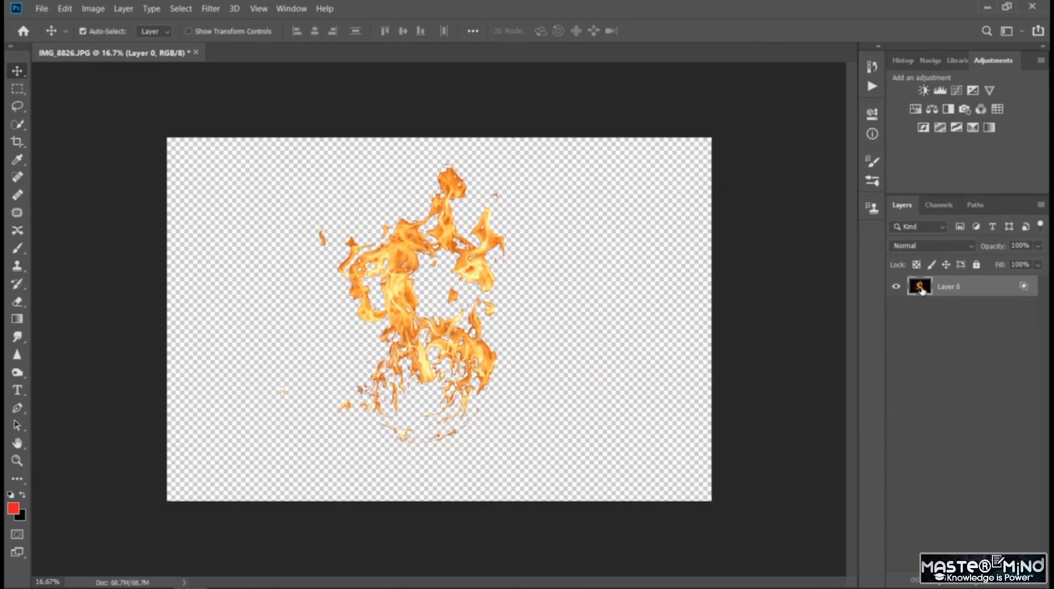
- Set the fire layer's black This Layer blending value to 98 and apply it
double_click(922, 290)
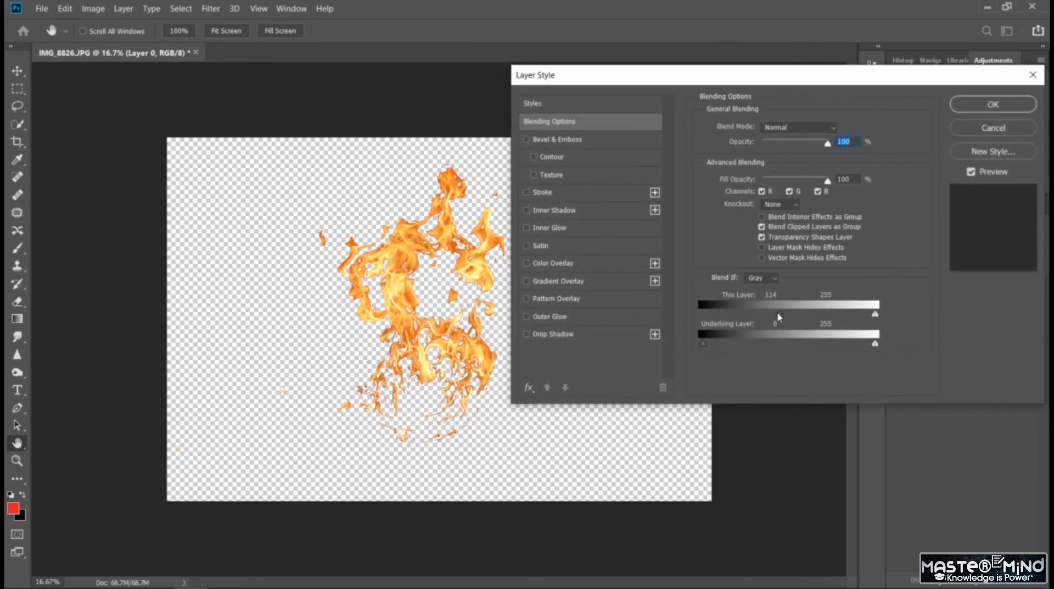
left_click_drag(779, 315, 771, 340)
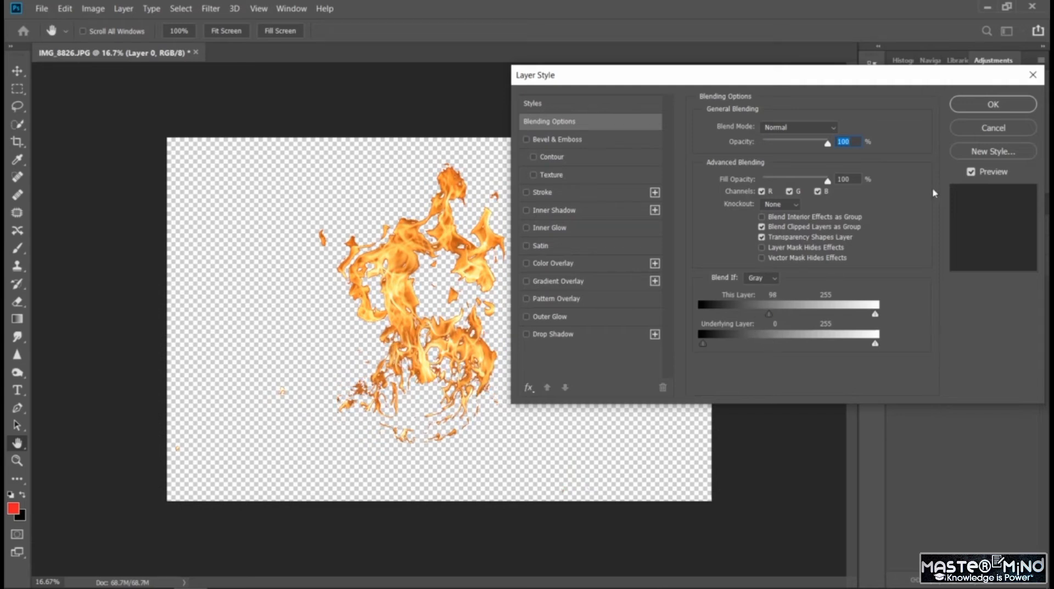
left_click(992, 108)
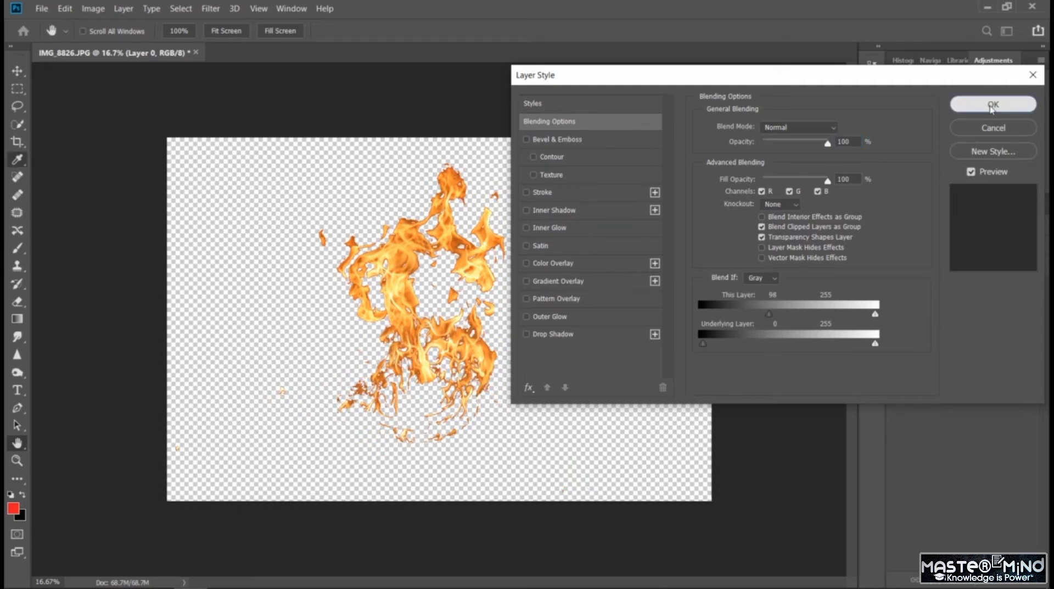
- Add a near-black #060101 solid color fill layer beneath the fire layer
left_click(970, 584)
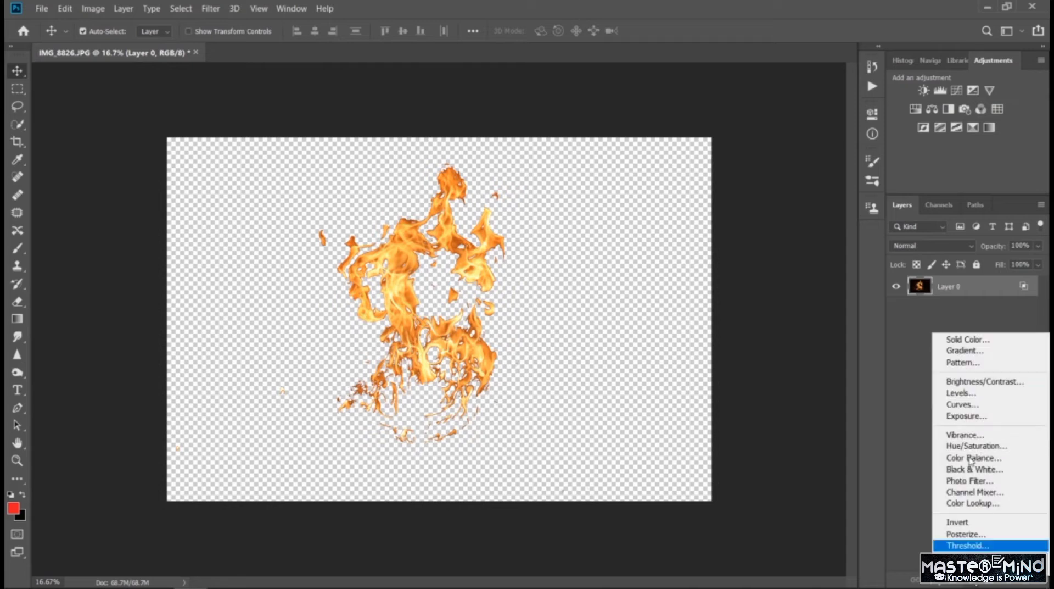
left_click(953, 338)
left_click(832, 354)
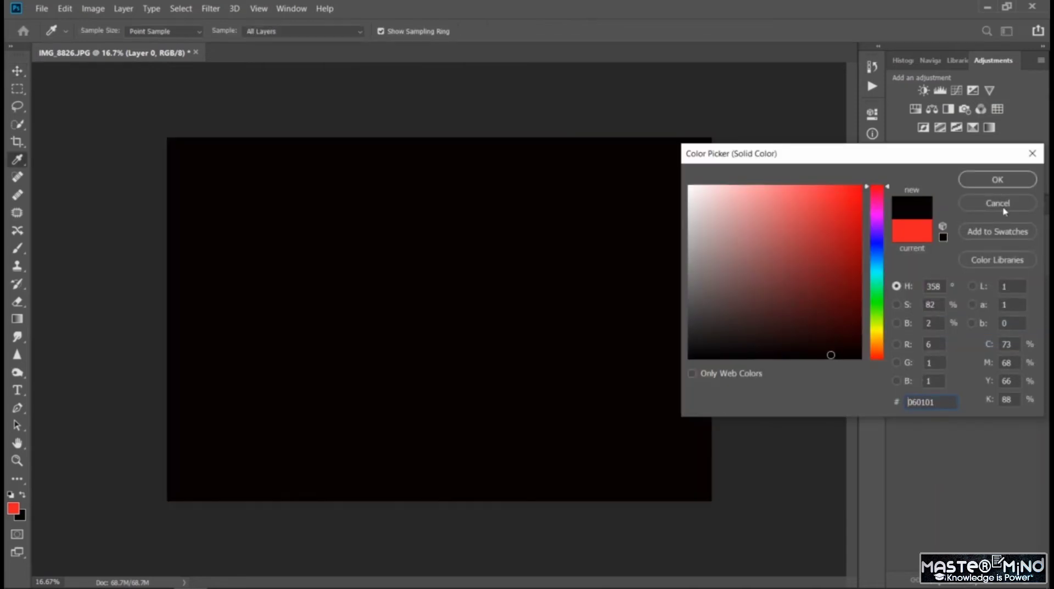
left_click(997, 179)
key("ctrl+bracketleft")
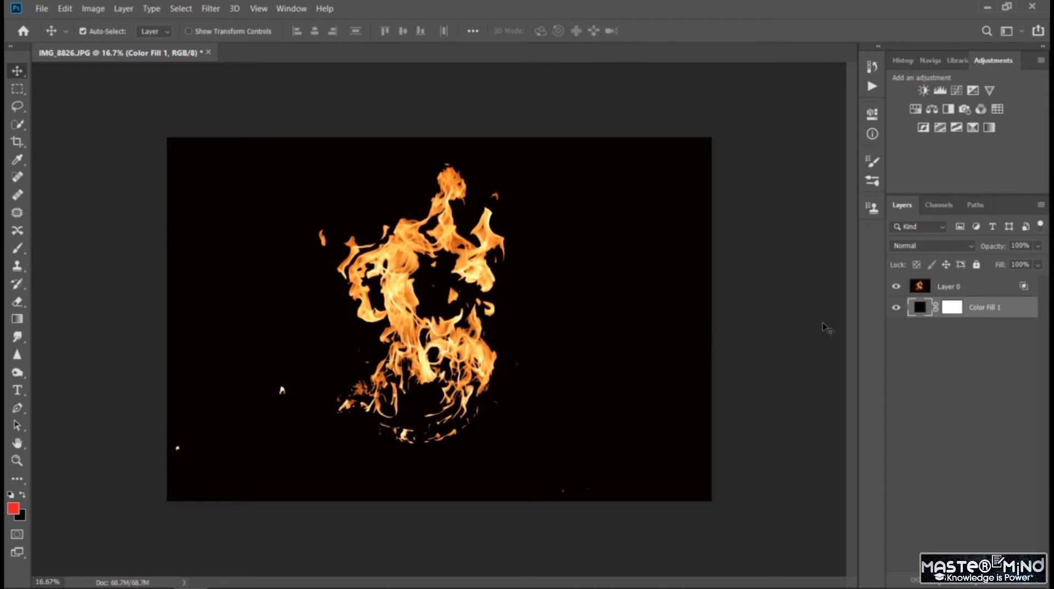
- Set the fire layer's black This Layer blending value to 126, and delete the color fill layer beneath it
left_click(920, 286)
double_click(921, 286)
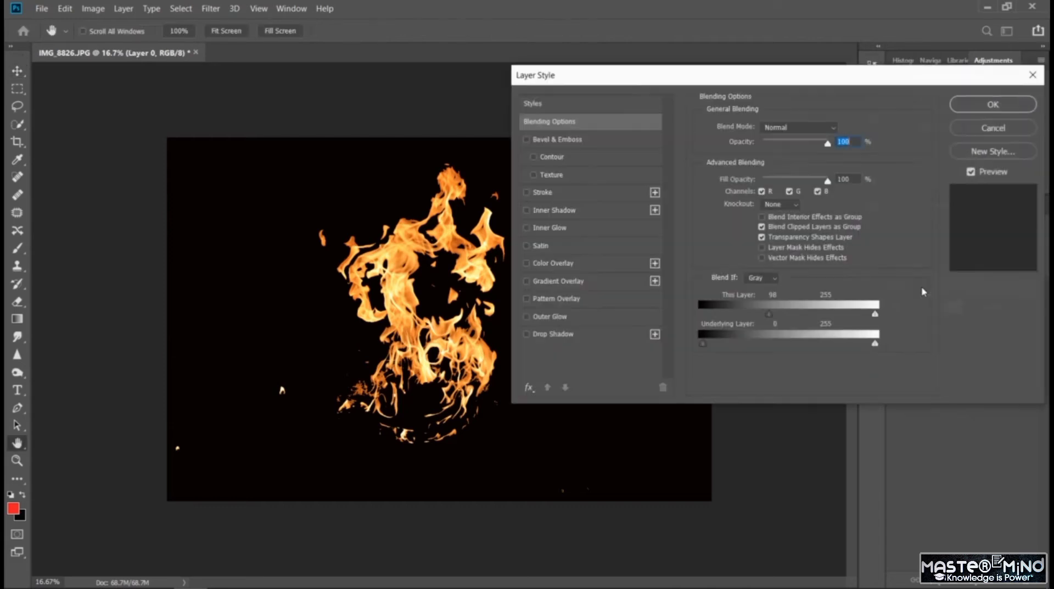
left_click_drag(774, 320, 788, 329)
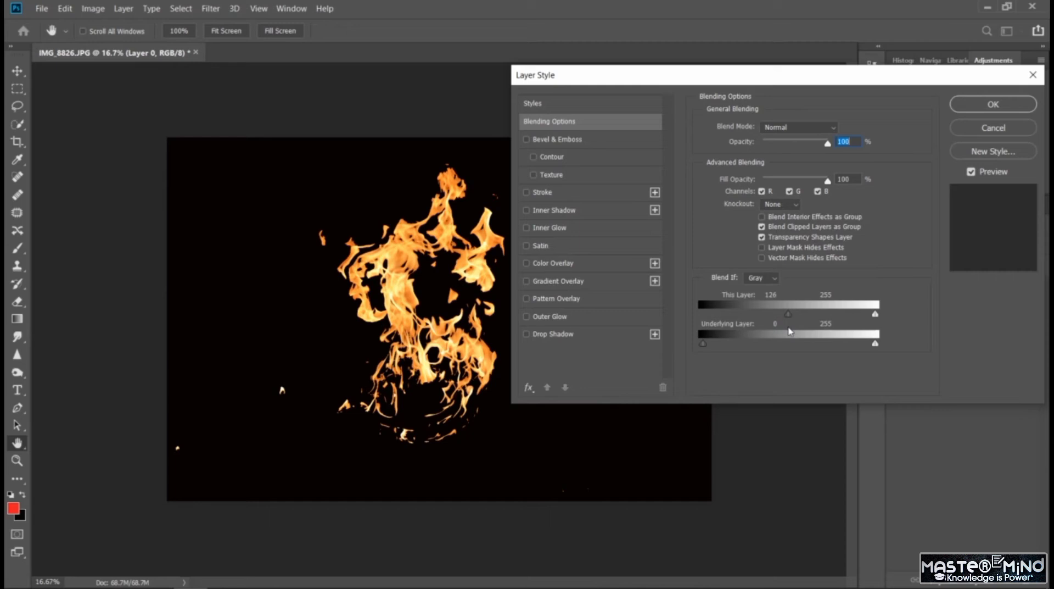
left_click(993, 104)
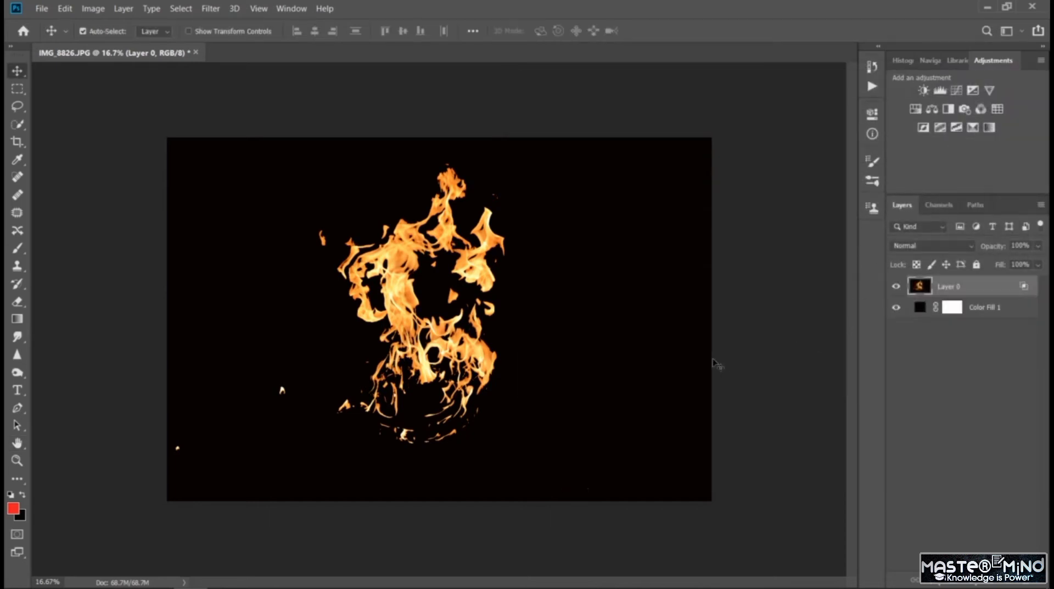
left_click(921, 309)
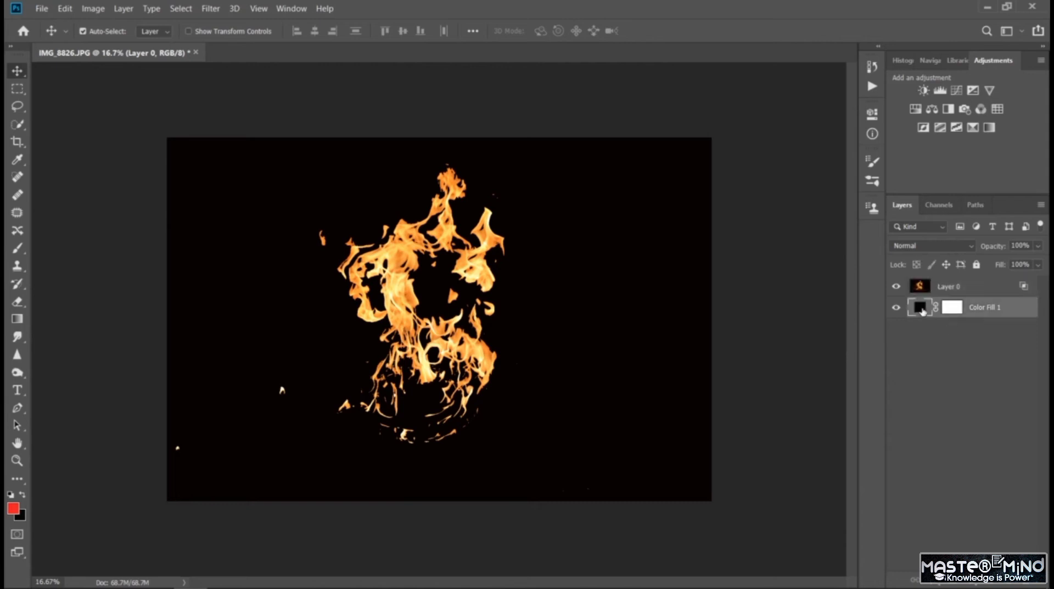
key("Delete")
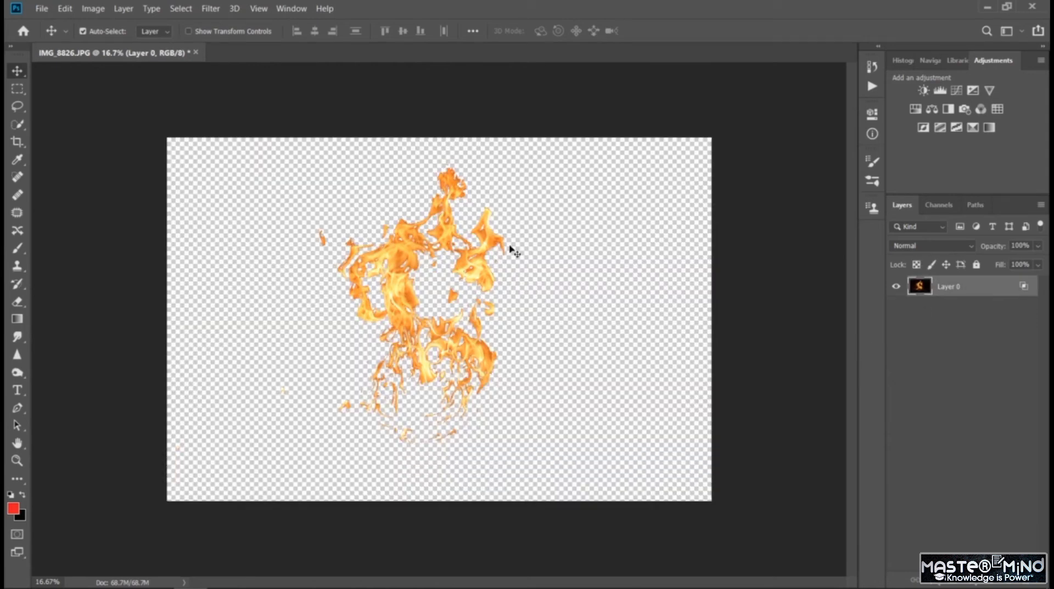
left_click(18, 88)
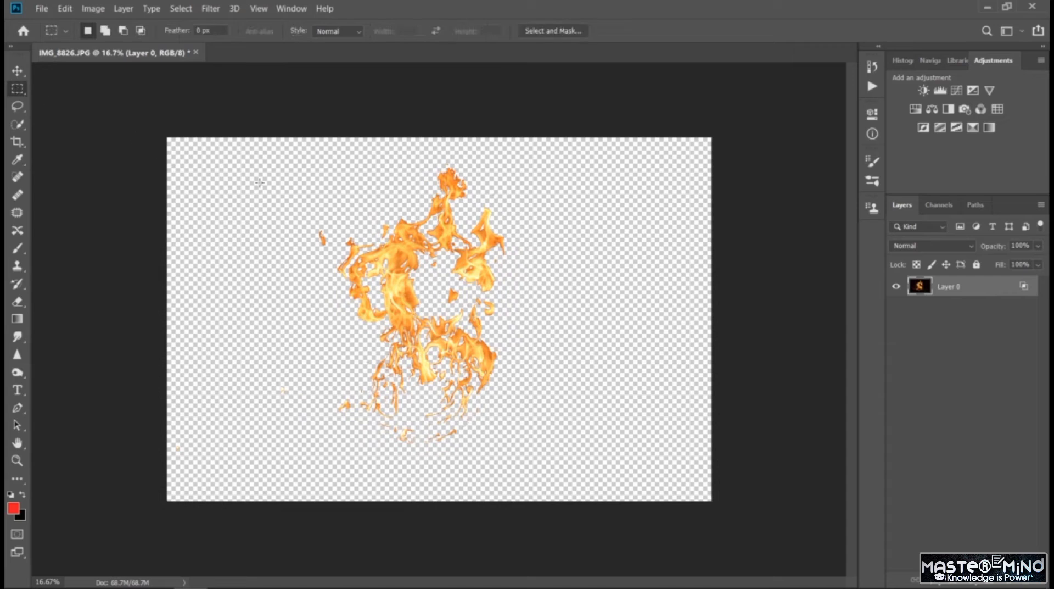
left_click_drag(292, 148, 545, 466)
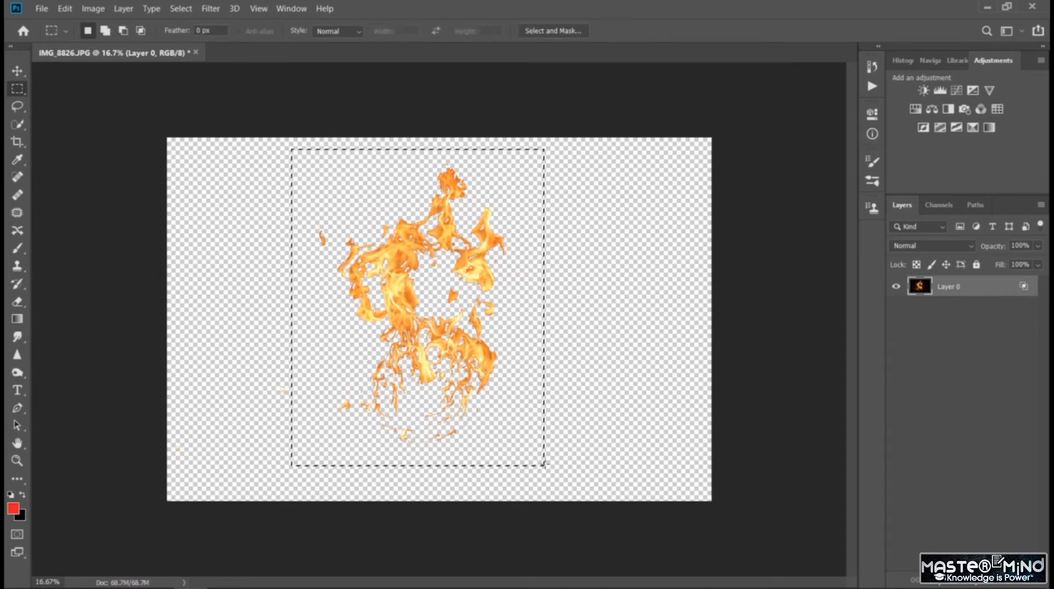
left_click(17, 106)
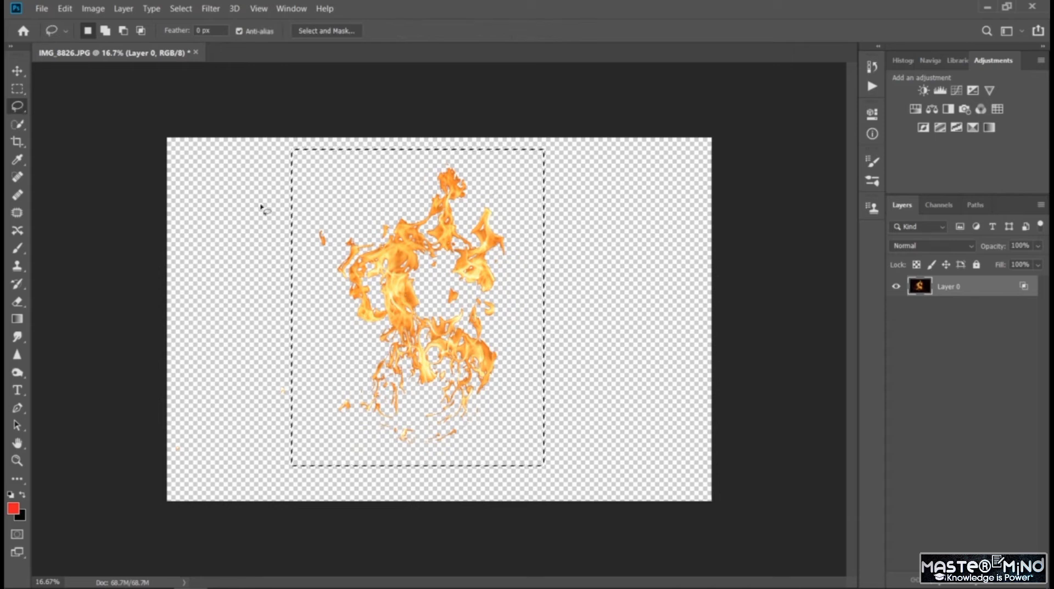
left_click(182, 146)
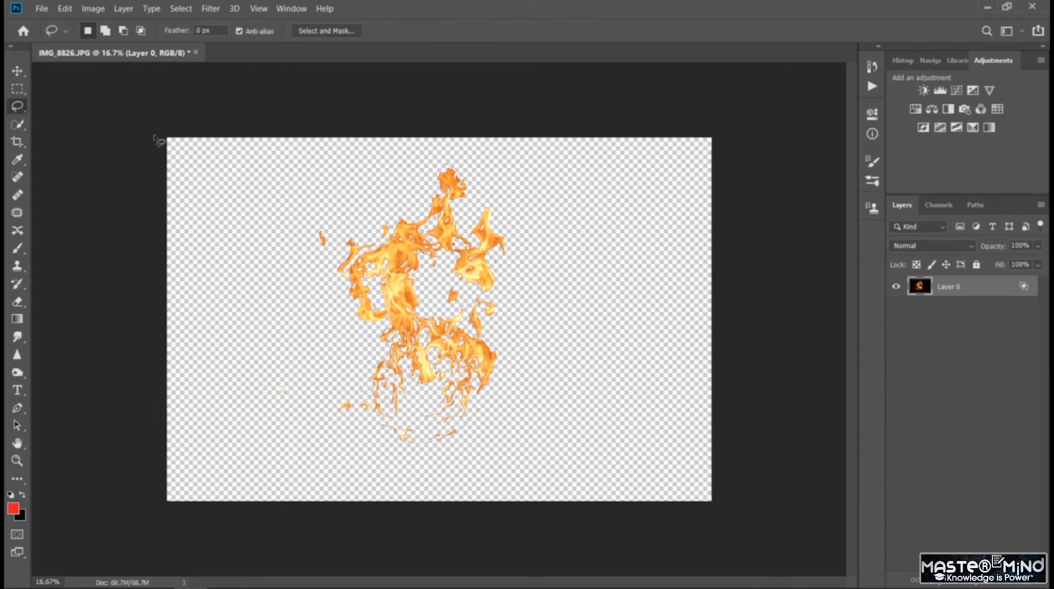
- Draw a closed polygonal lasso selection loosely around the main flames, leaving out the stray sparks near the photo's lower-left area
right_click(23, 109)
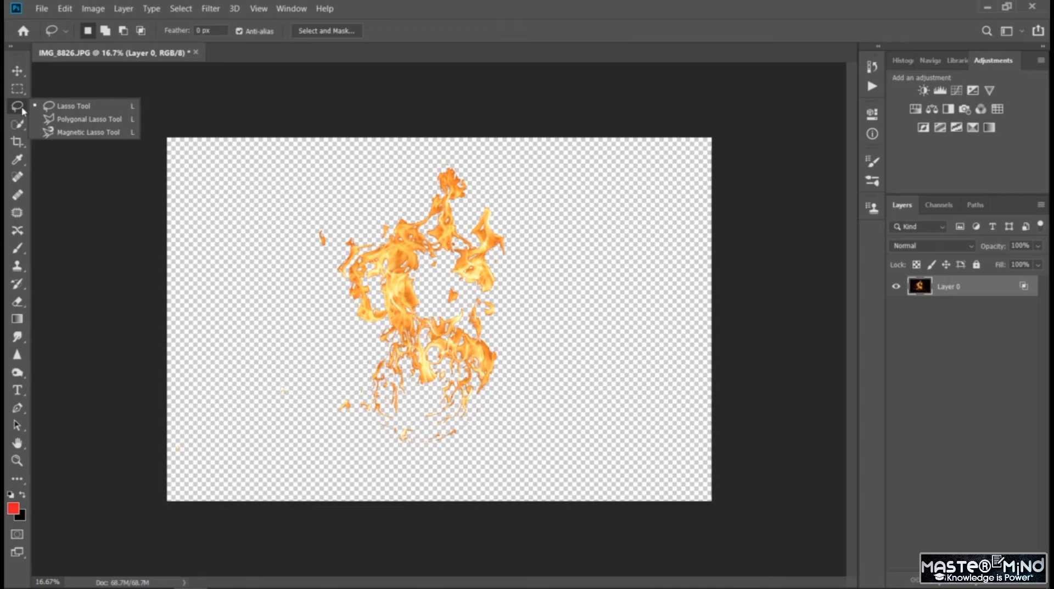
left_click(55, 119)
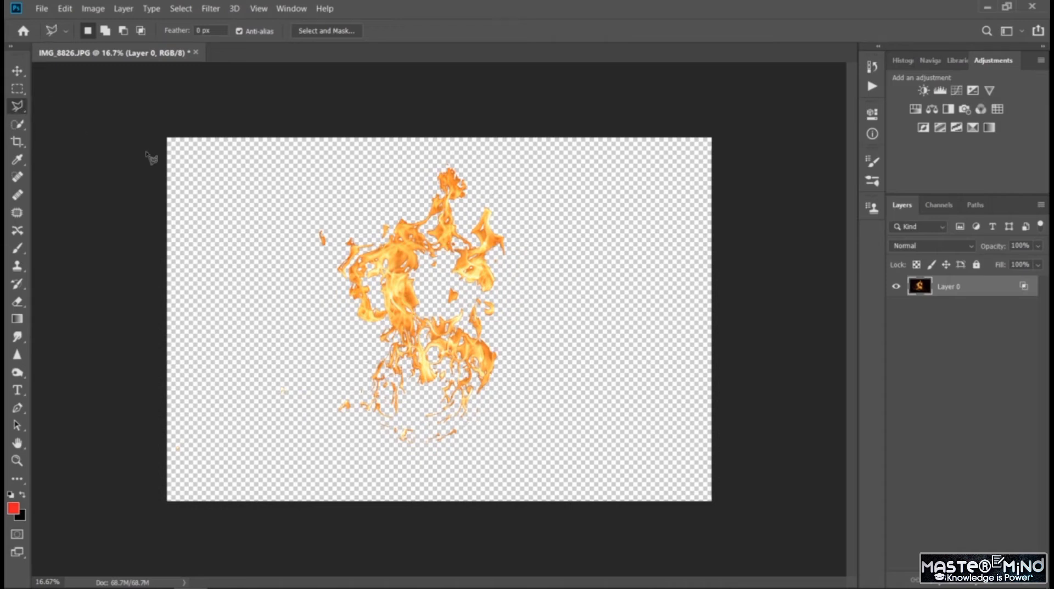
left_click(305, 261)
left_click(316, 183)
left_click(380, 158)
left_click(491, 158)
left_click(527, 232)
left_click(541, 318)
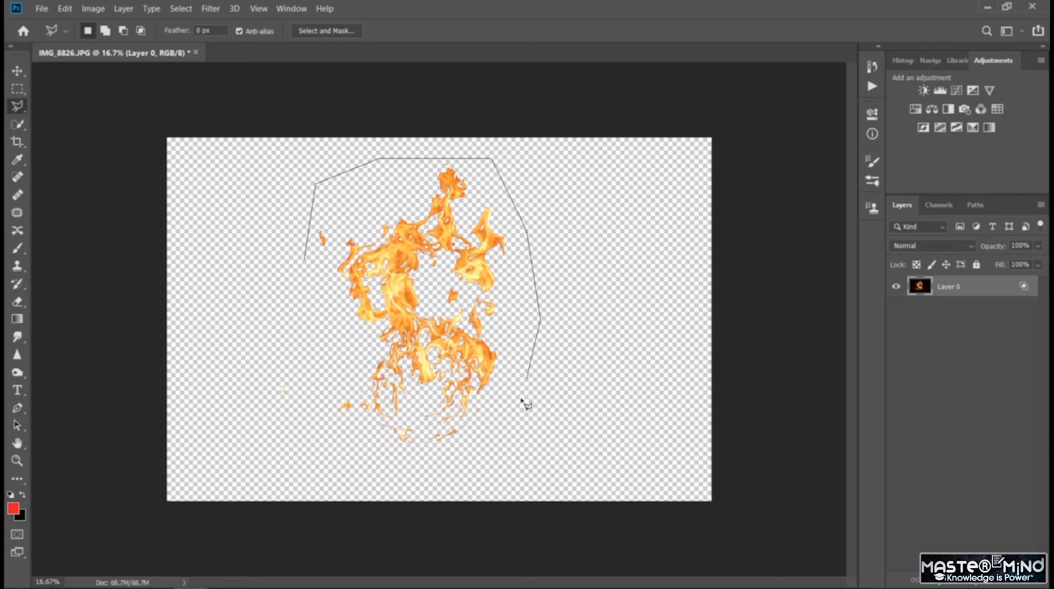
left_click(518, 407)
left_click(487, 458)
left_click(381, 472)
left_click(318, 454)
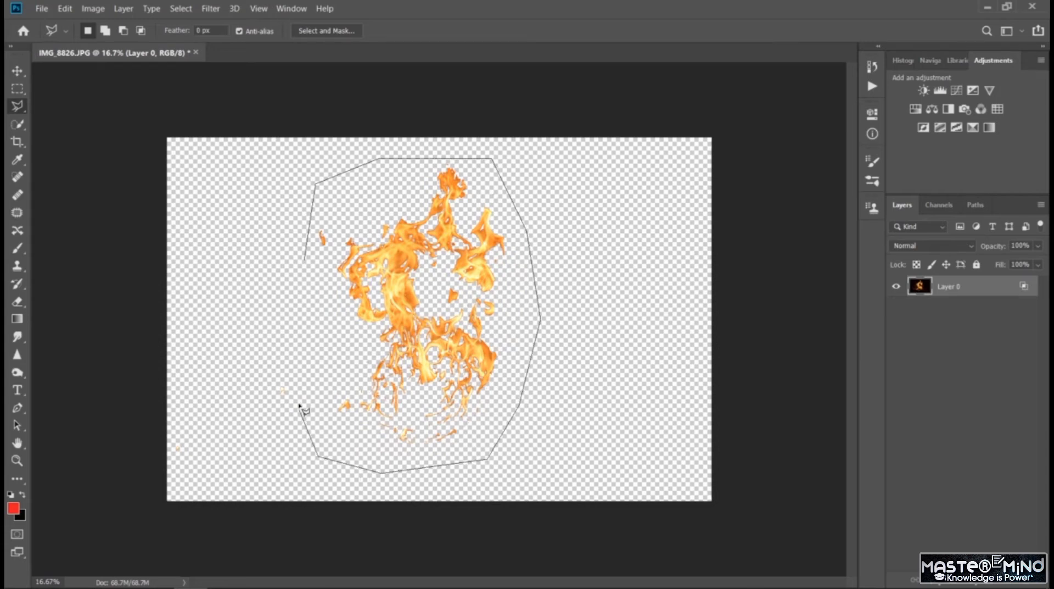
left_click(300, 390)
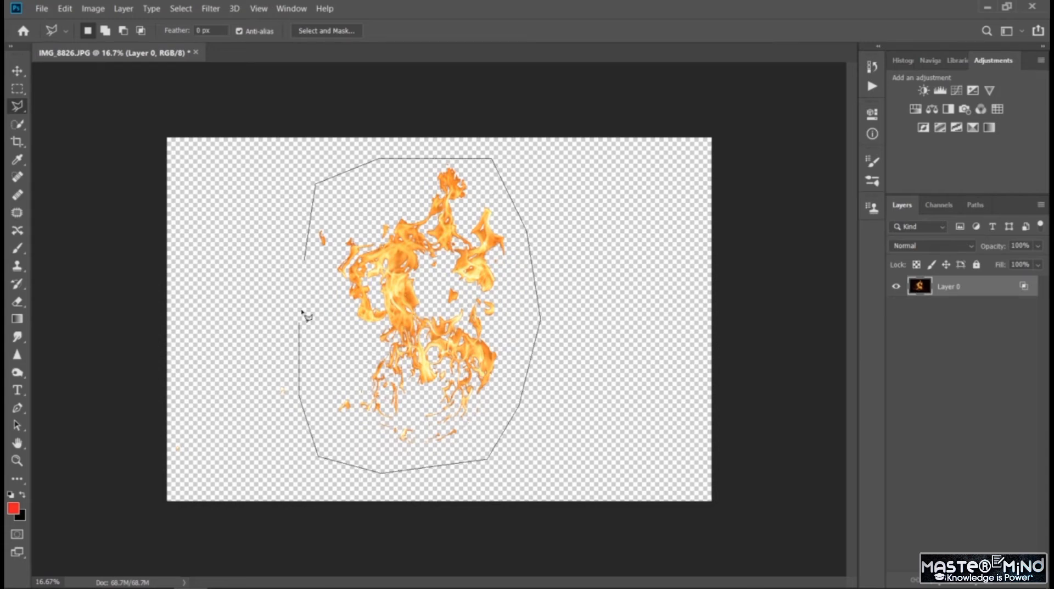
left_click(306, 257)
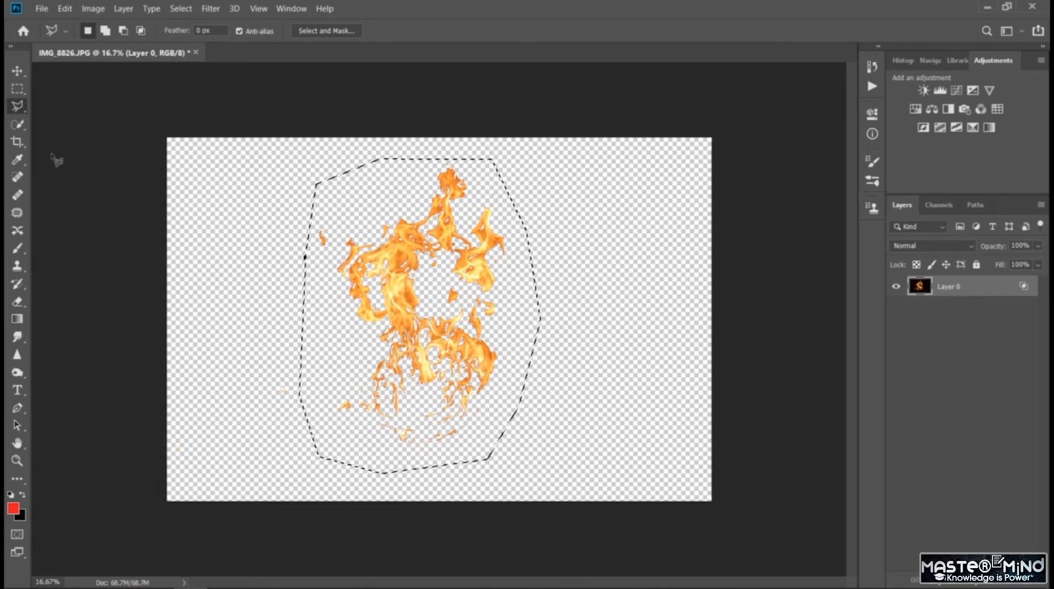
- Define the selected flames as a brush preset named "Flame brush101"
left_click(18, 72)
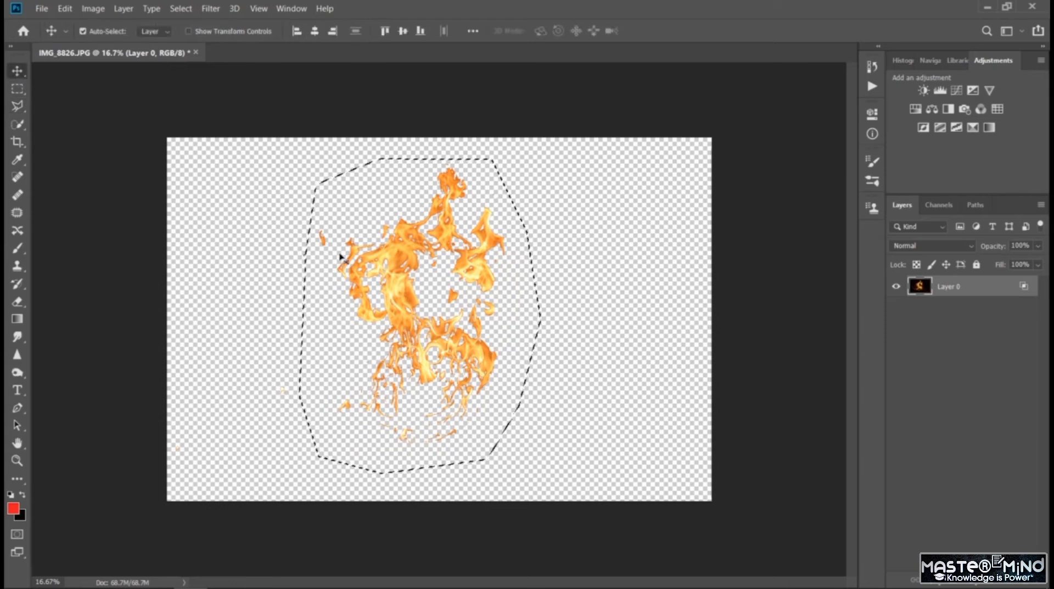
left_click(65, 9)
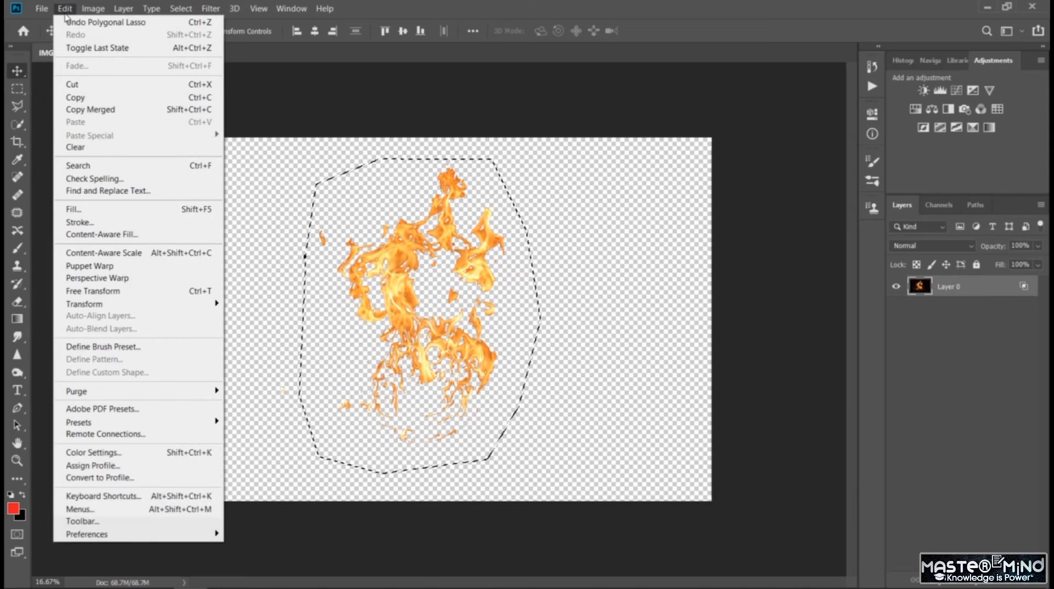
left_click(165, 349)
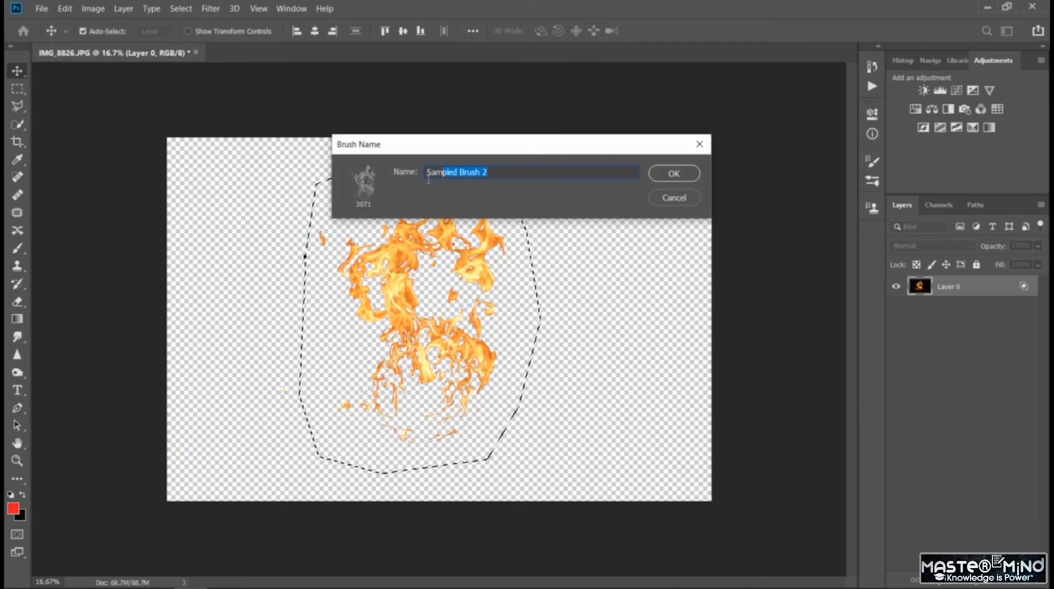
type("Fire brus")
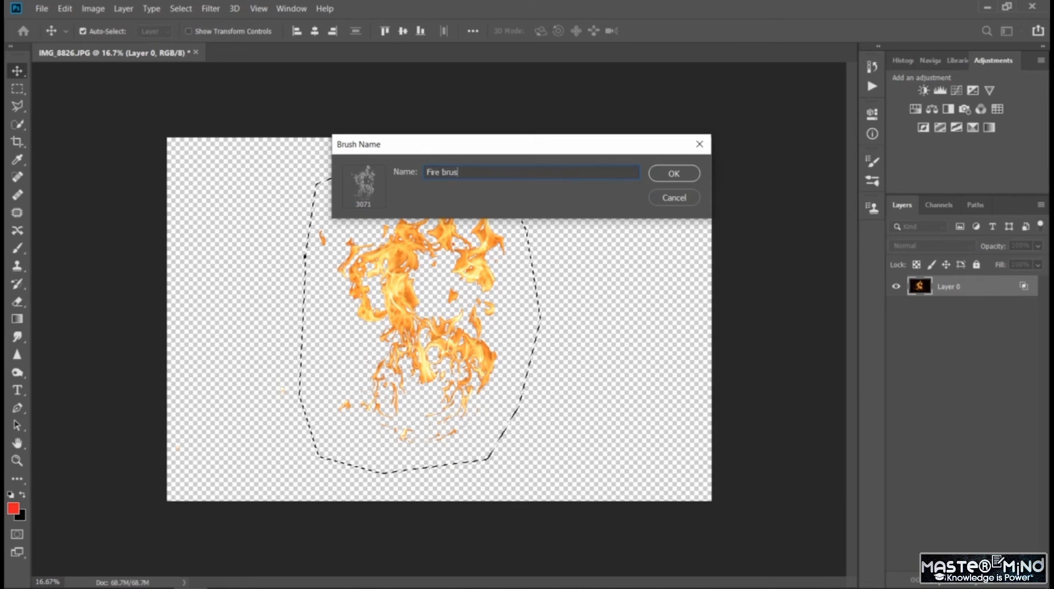
key("BackSpace")
key("BackSpace")
key("BackSpace")
key("BackSpace")
key("BackSpace")
key("BackSpace")
key("BackSpace")
key("BackSpace")
type("lame")
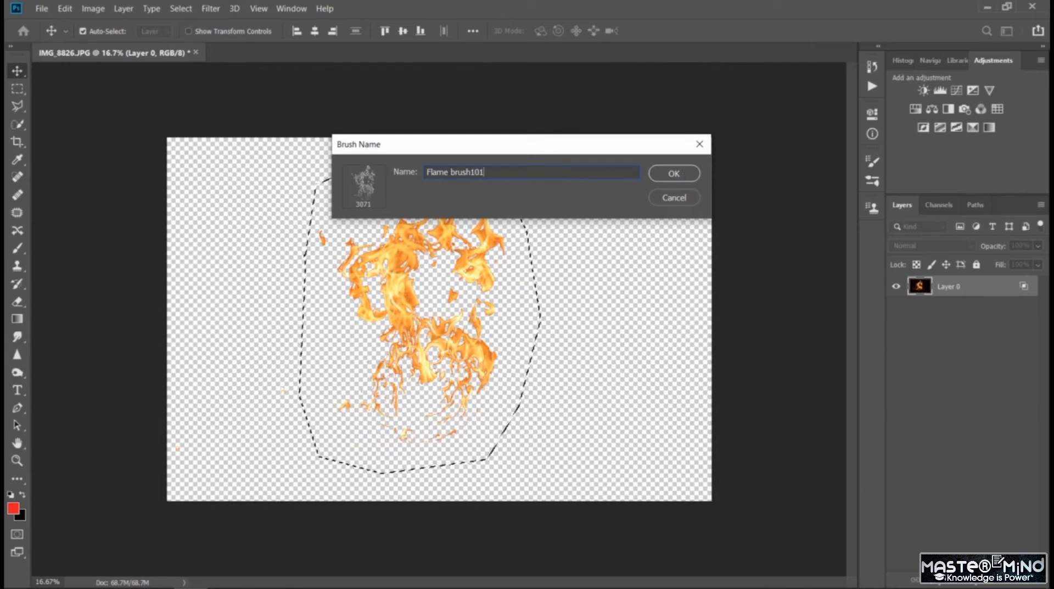
left_click(674, 173)
- Create a new 1920 x 1080 px document at 300 pixels/inch in RGB color with a white background
key("b")
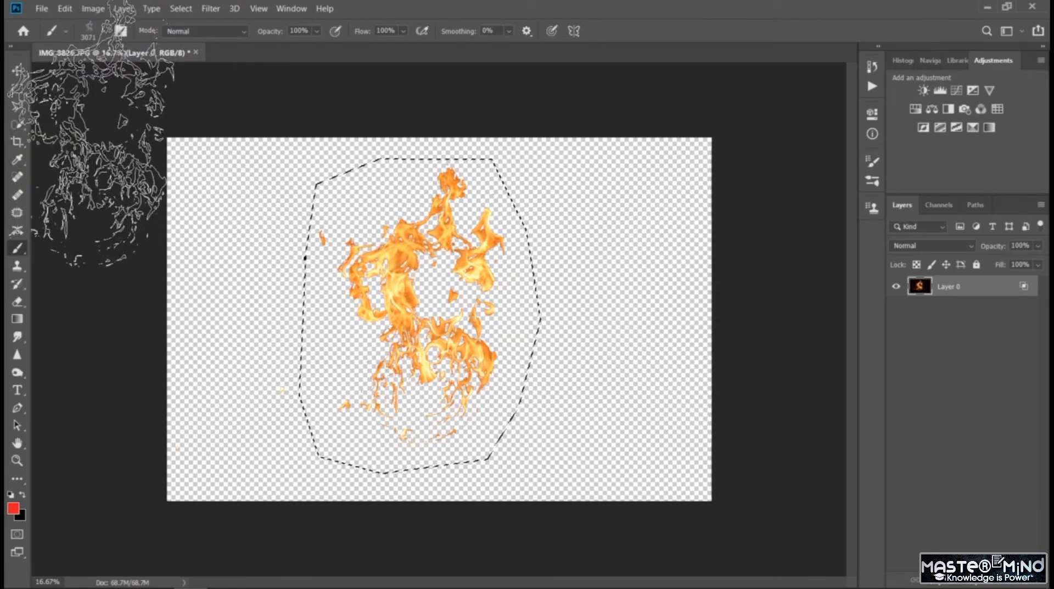
left_click(1033, 506)
left_click(17, 71)
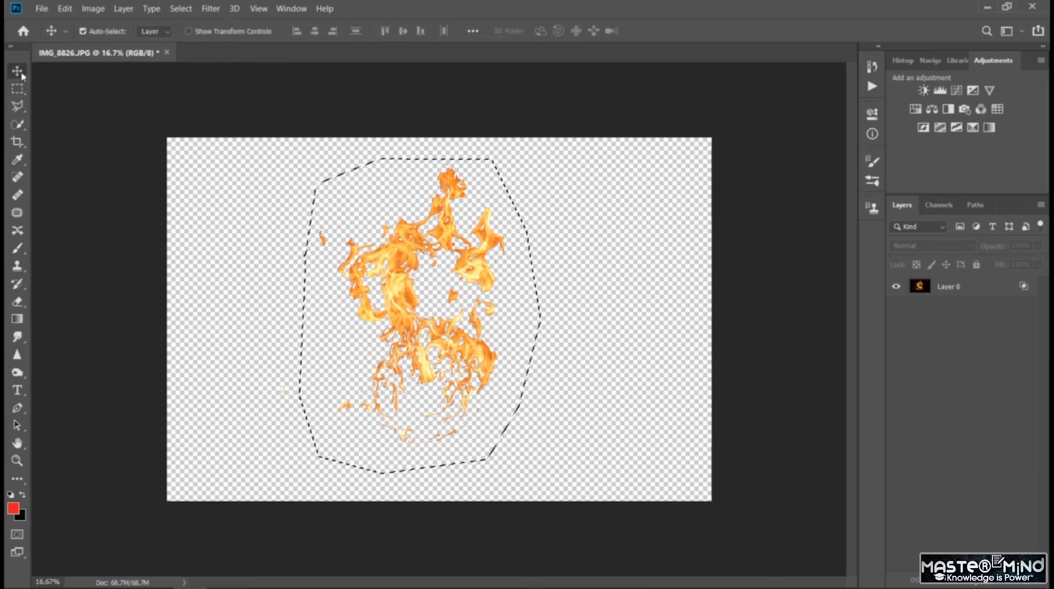
left_click(41, 8)
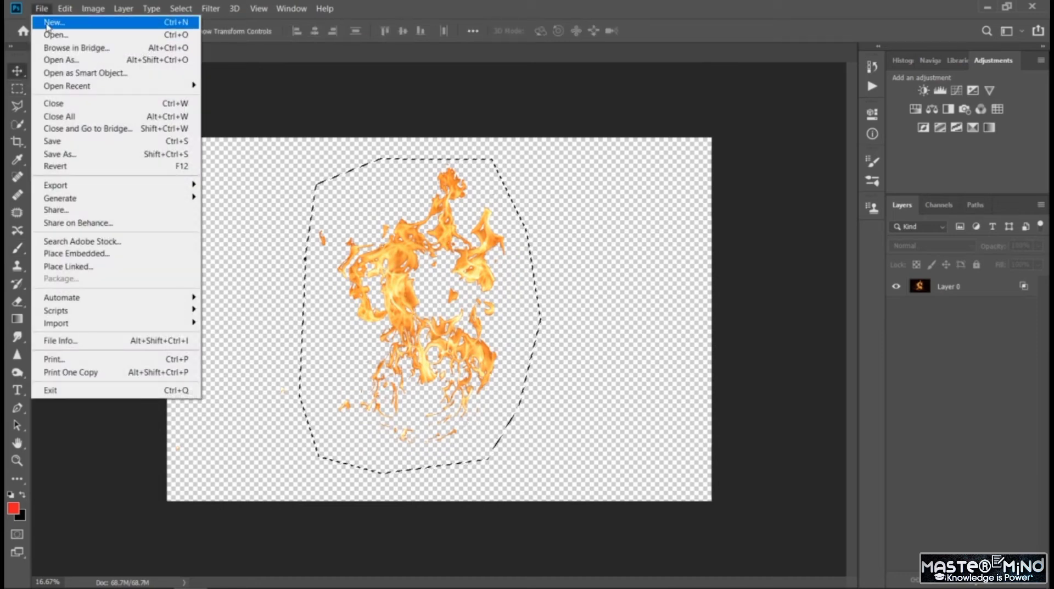
left_click(50, 23)
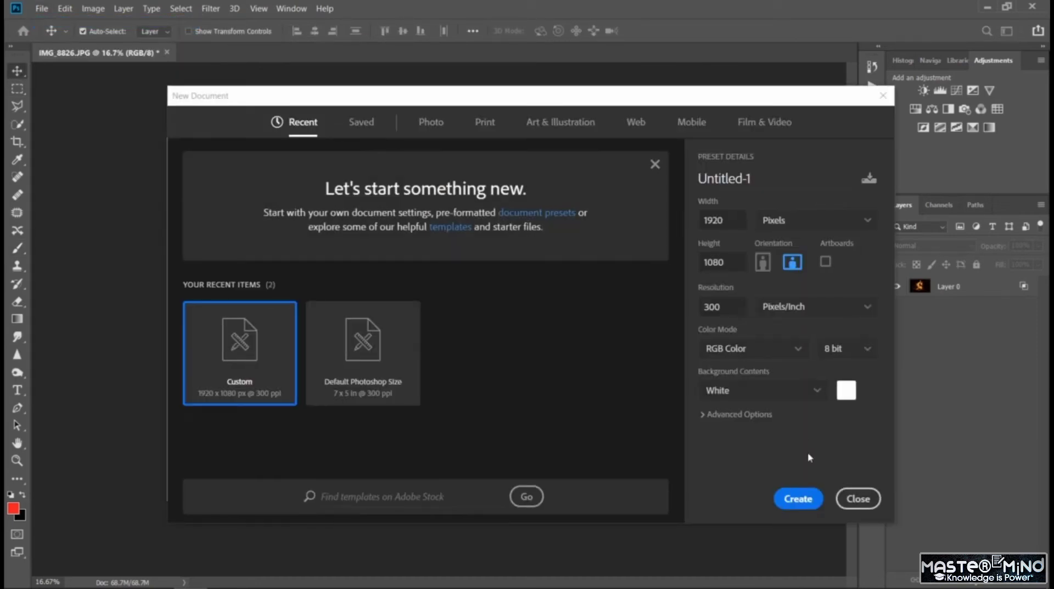
left_click(794, 499)
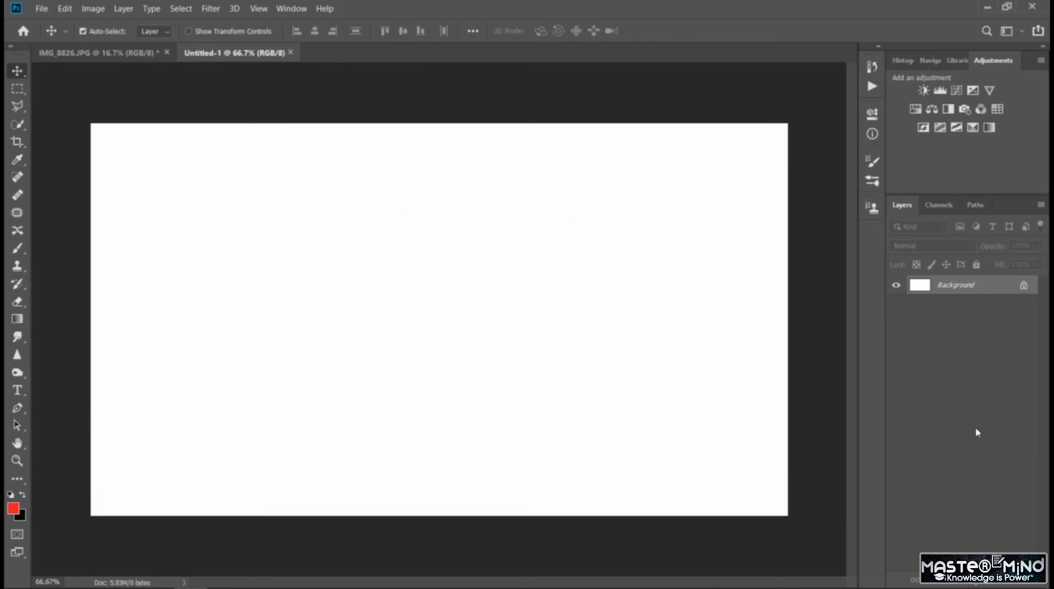
- Add a near-black #080101 solid color fill layer above the white background
left_click(977, 579)
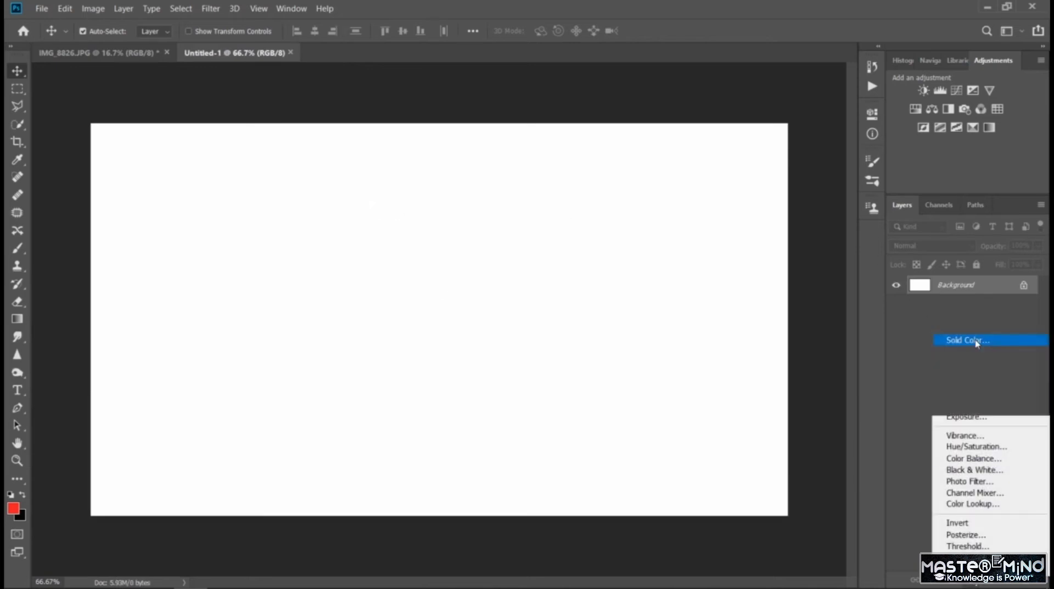
left_click(956, 340)
left_click_drag(845, 341, 834, 355)
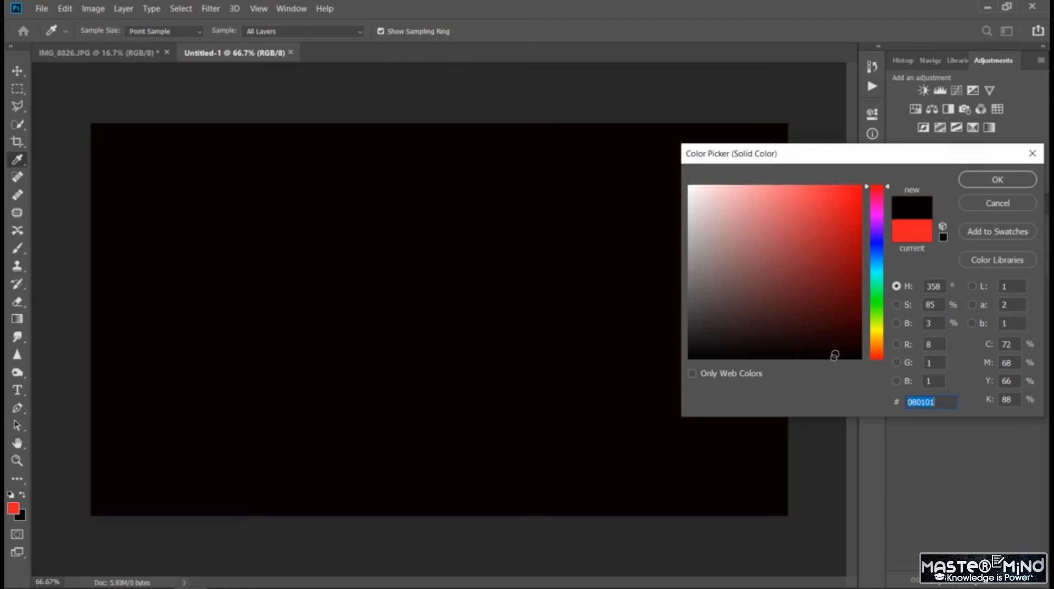
left_click(982, 181)
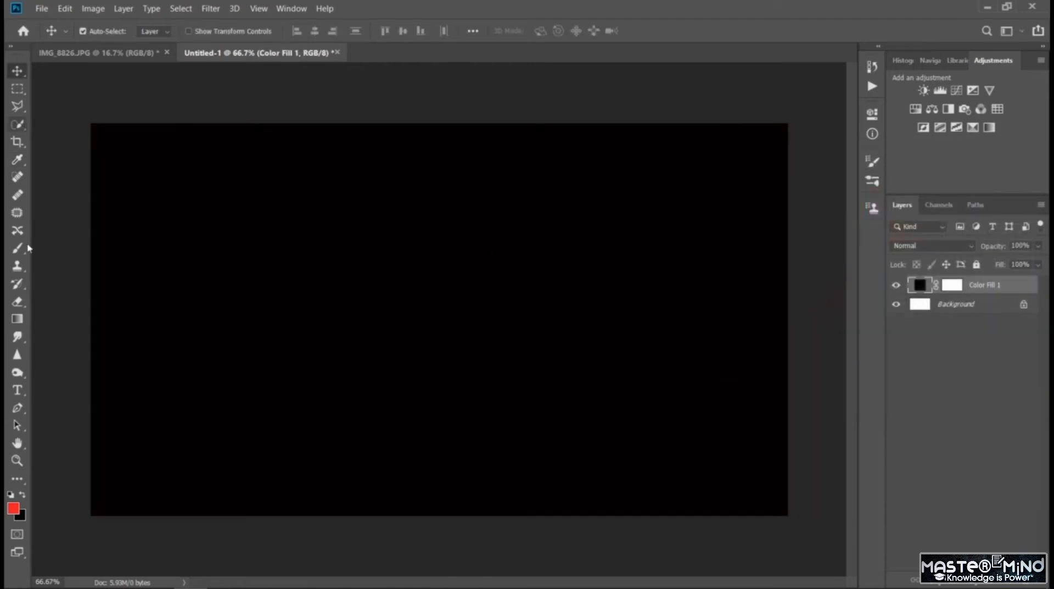
- Start painting on the color fill layer with the Brush tool and rasterize its fill
left_click(18, 249)
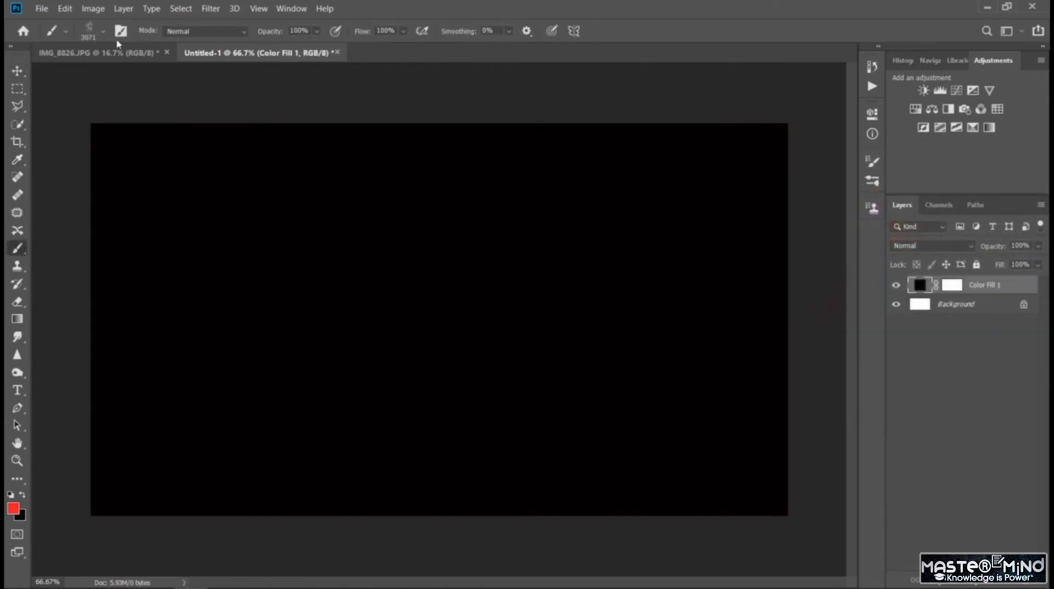
left_click(973, 345)
left_click(989, 284)
left_click(193, 221)
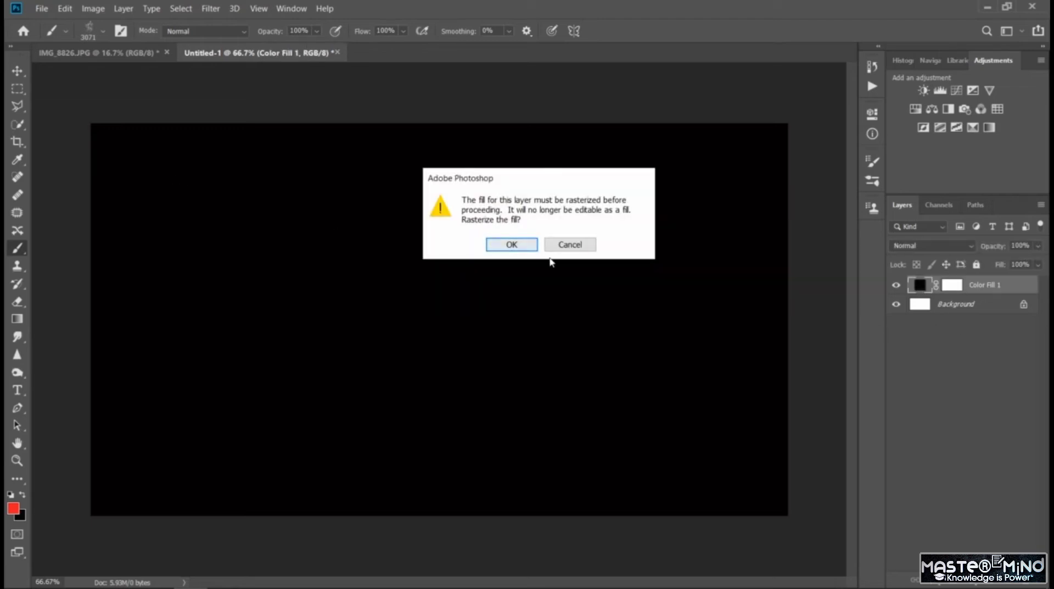
left_click(527, 247)
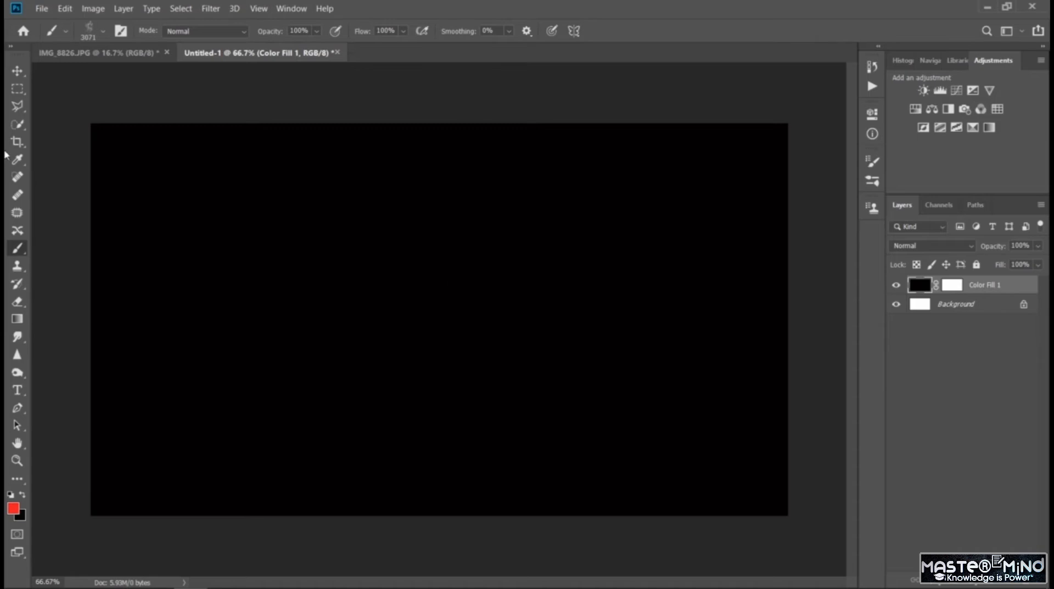
- Try a red flame stamp at 3071 px on the black layer, undo it, and check the brush preset options
left_click(265, 311)
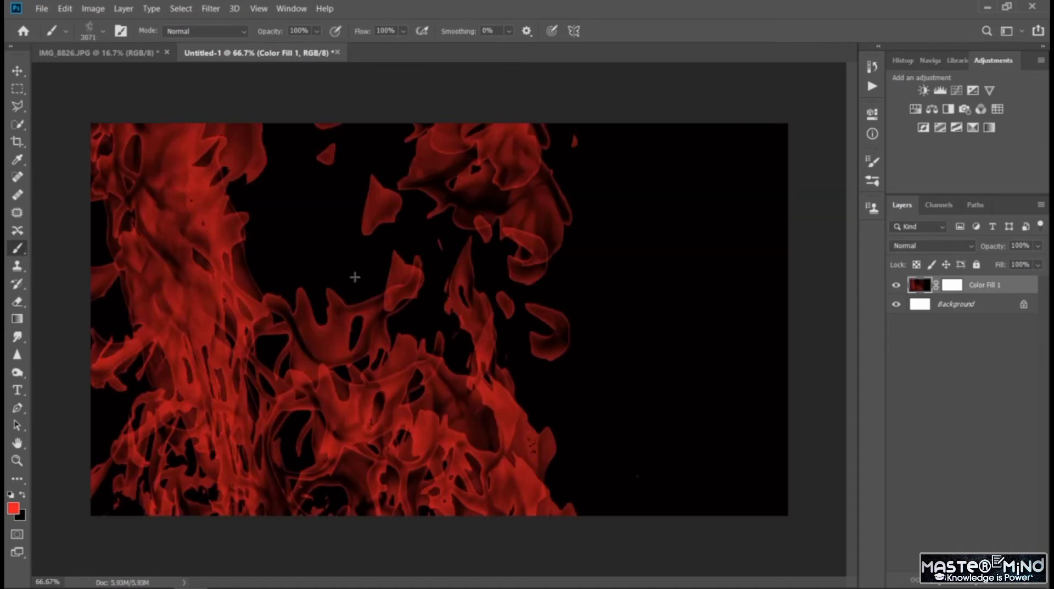
key("ctrl+z")
left_click(103, 31)
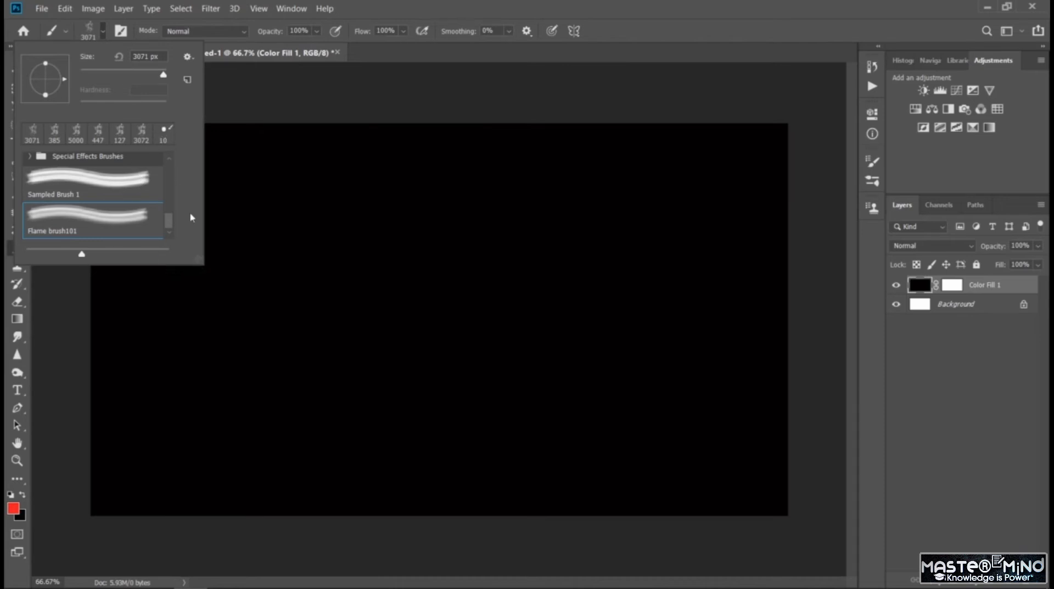
left_click(188, 58)
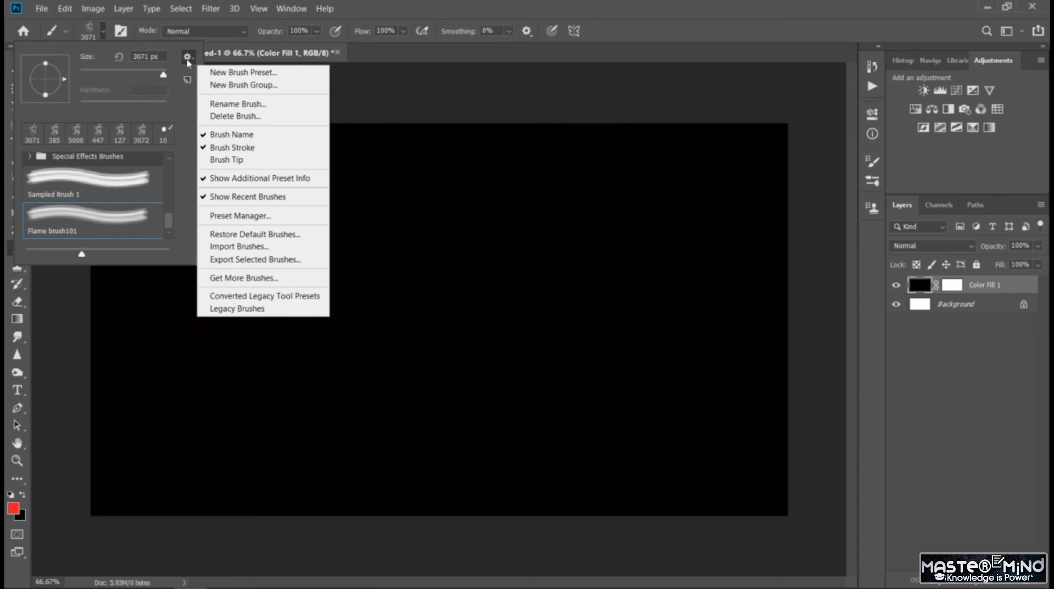
left_click(184, 135)
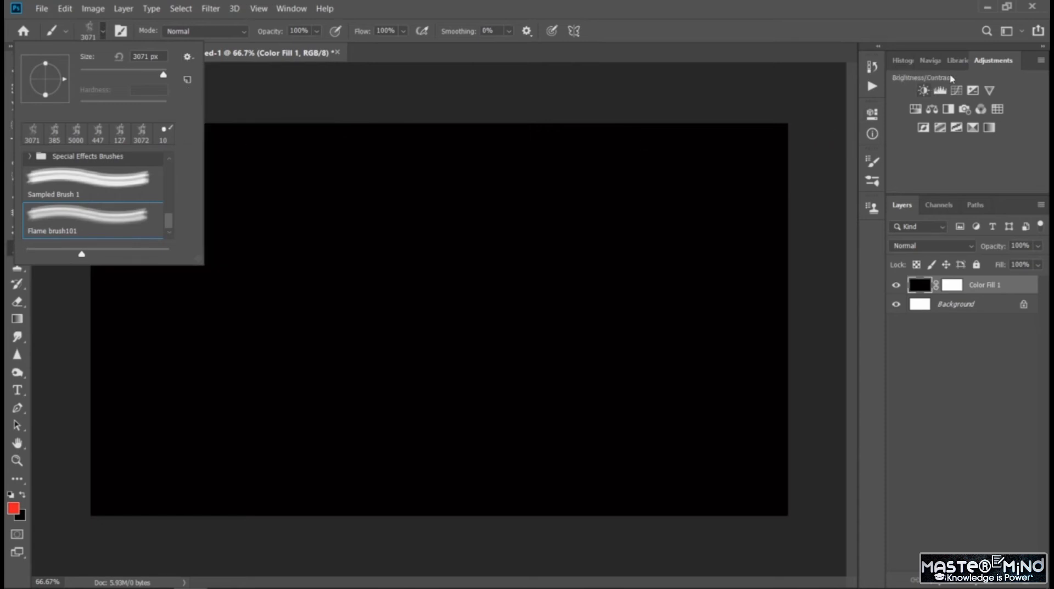
- Switch to the Painting workspace and look over the flame brush's tip shape settings
left_click(1007, 30)
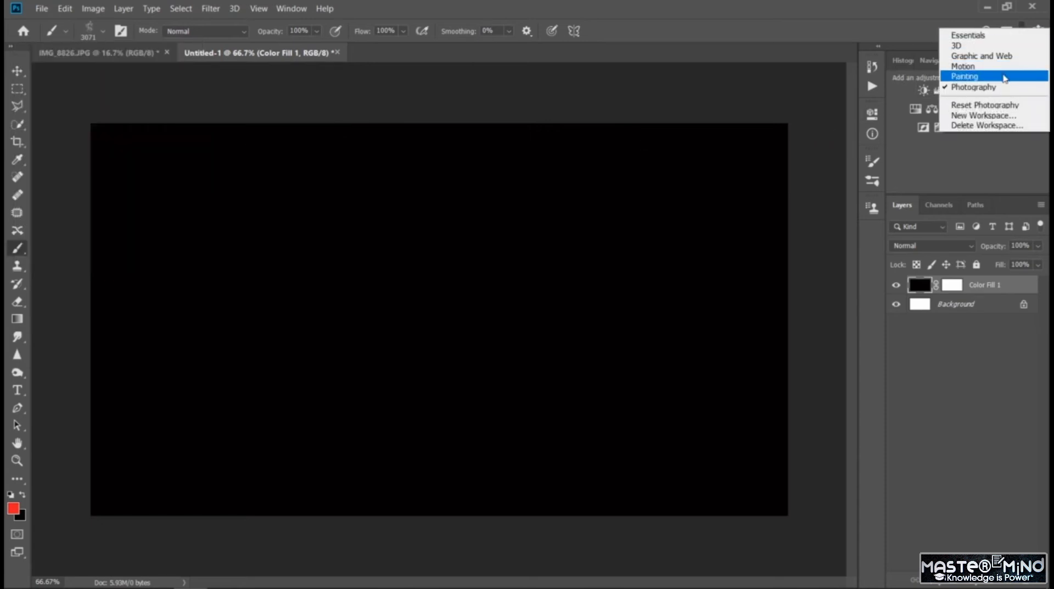
left_click(1004, 79)
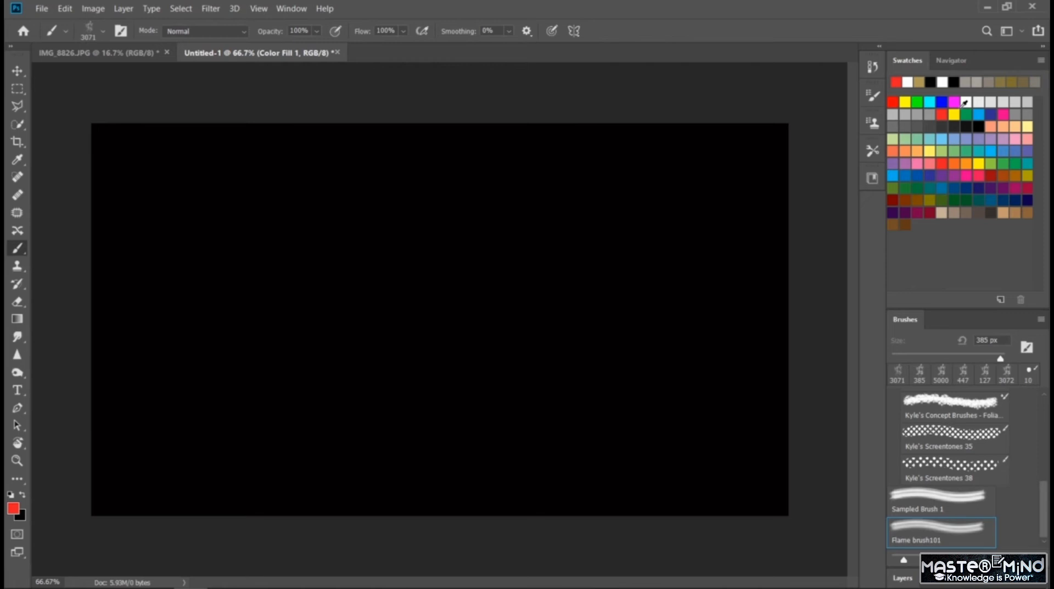
left_click(874, 99)
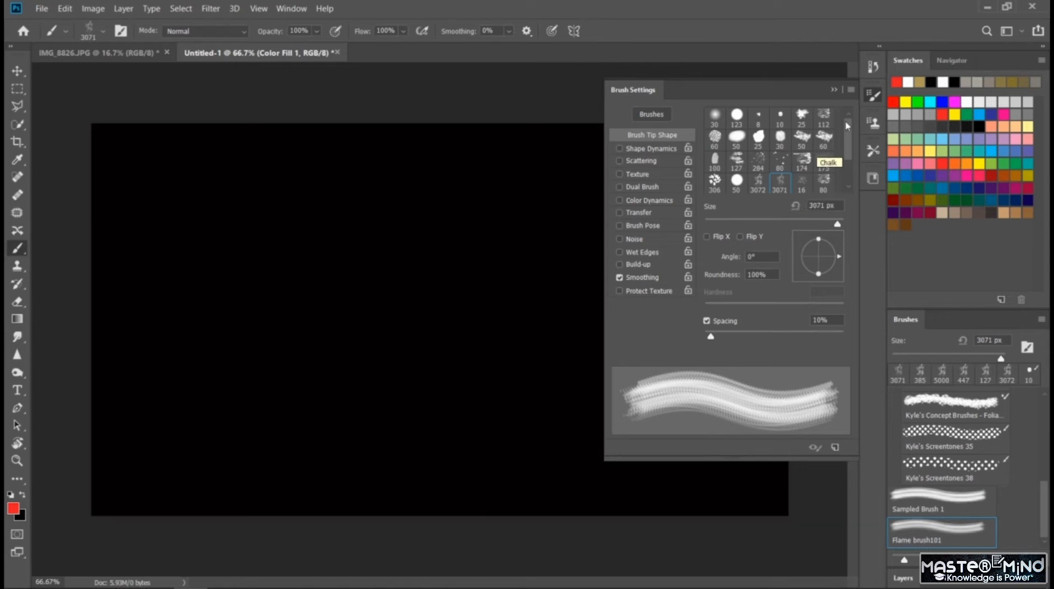
left_click(871, 97)
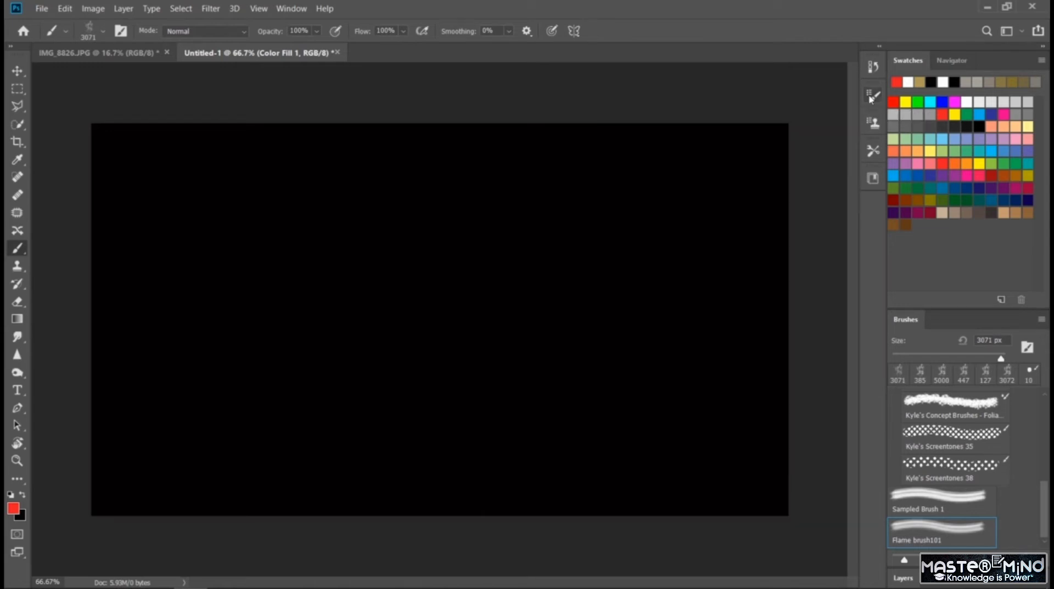
left_click(875, 96)
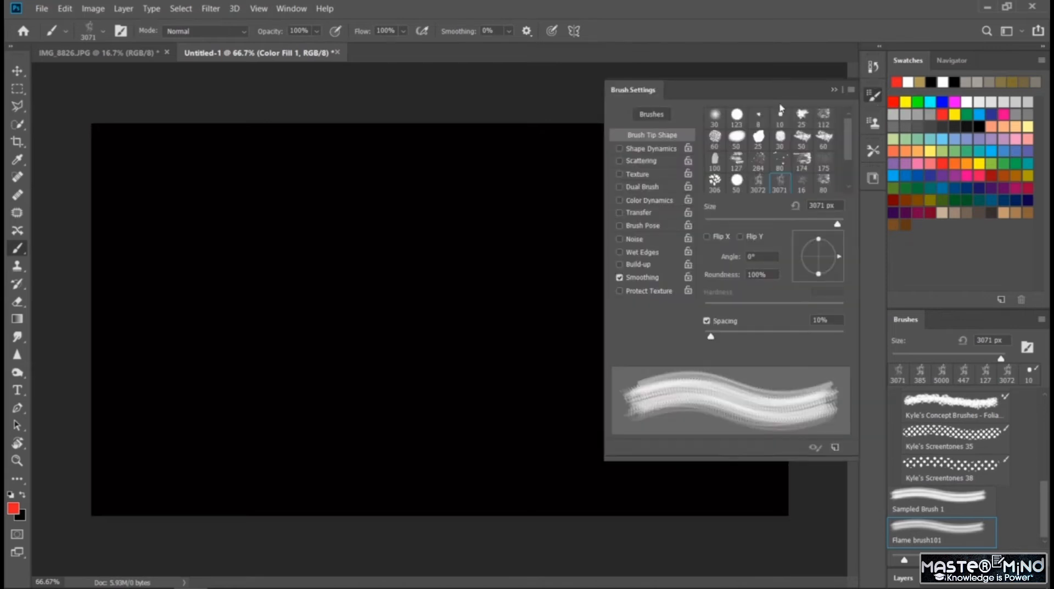
mouse_move(850, 152)
left_mouse_down()
mouse_move(854, 190)
mouse_move(849, 134)
left_mouse_up()
left_click(833, 90)
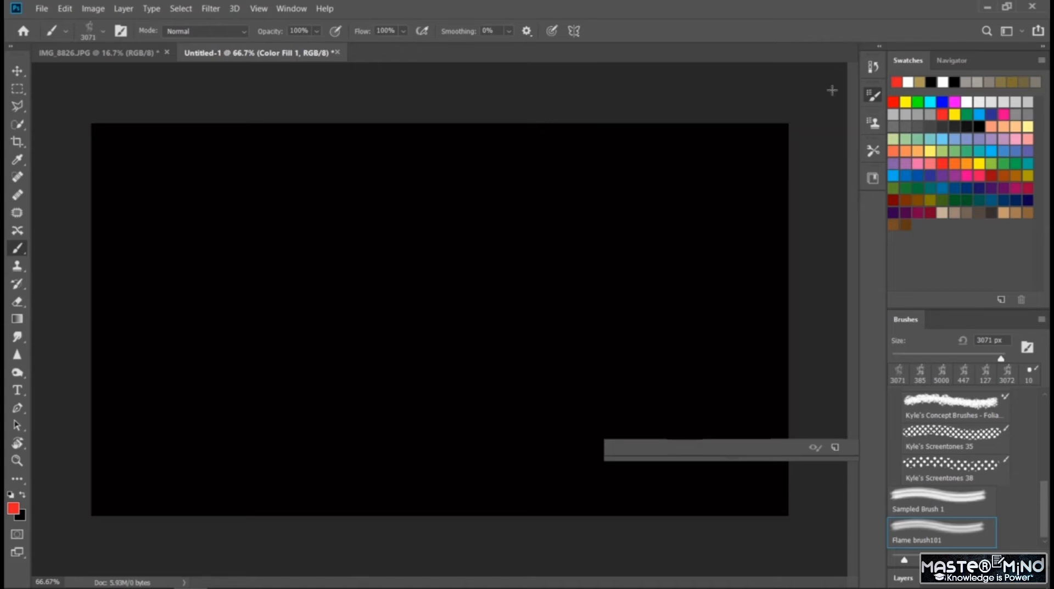
- Try red flame stamps on the black layer at 3071 px and at 432 px, and undo them
left_click(194, 303)
key("ctrl+z")
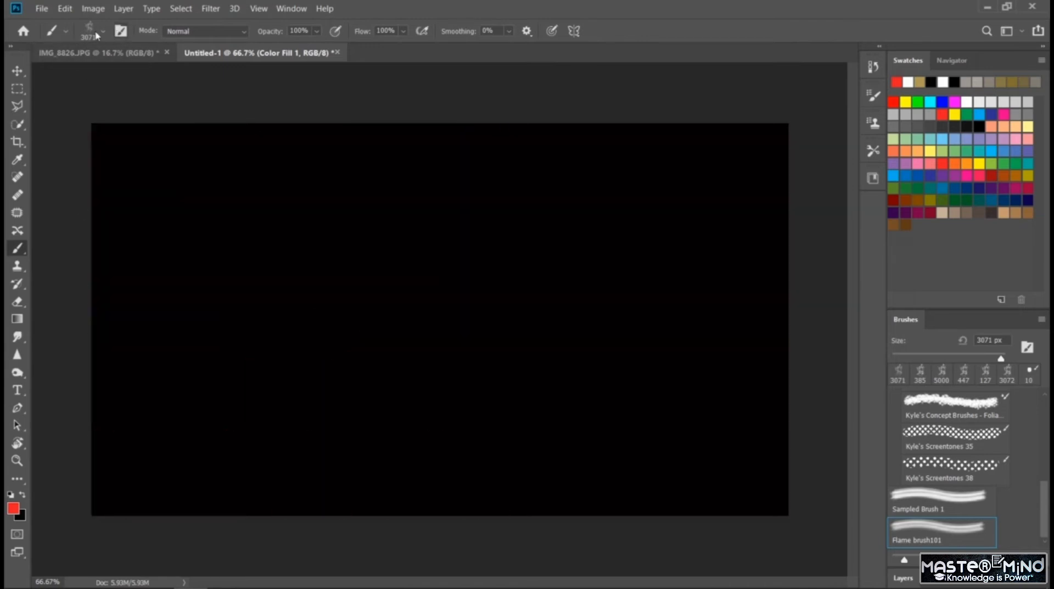
left_click(101, 33)
left_click_drag(159, 76, 157, 83)
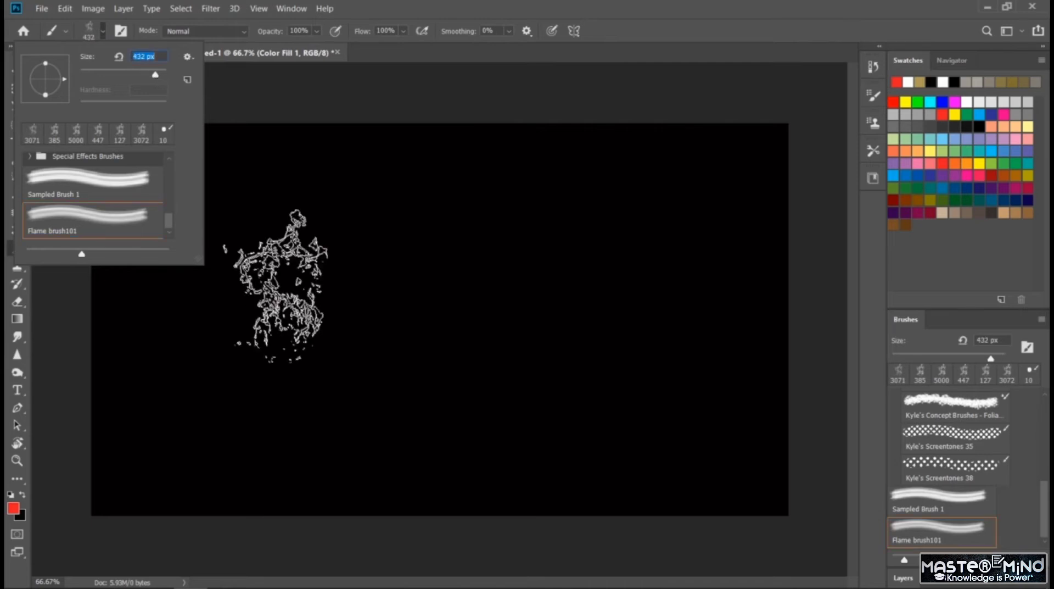
left_click(278, 286)
left_click(568, 297)
key("ctrl+z")
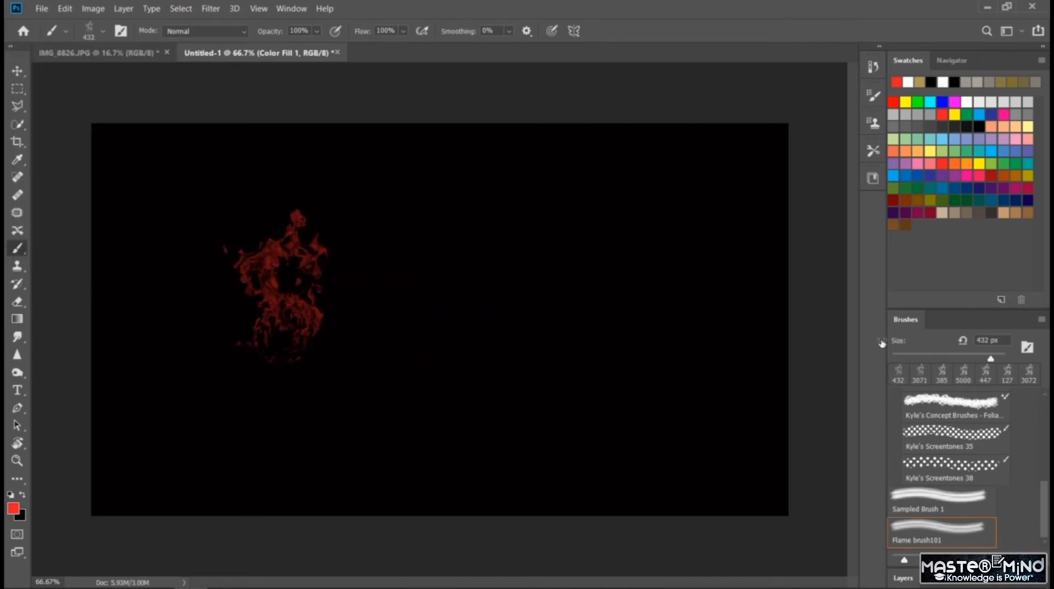
key("ctrl+z")
- Try a red flame stamp at 1165 px on the black layer and undo it
left_click(102, 31)
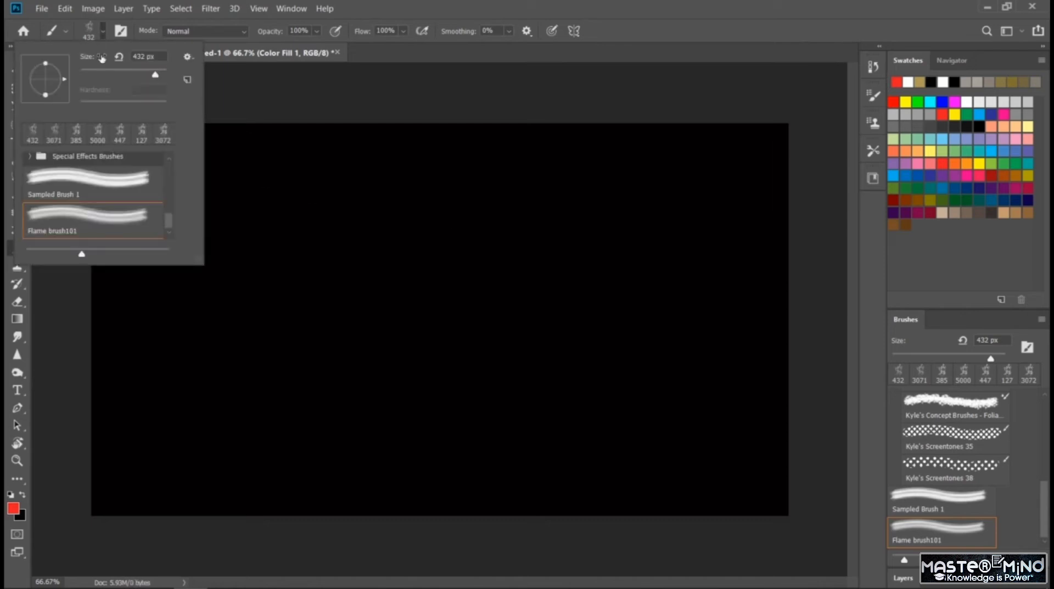
left_click_drag(158, 78, 171, 79)
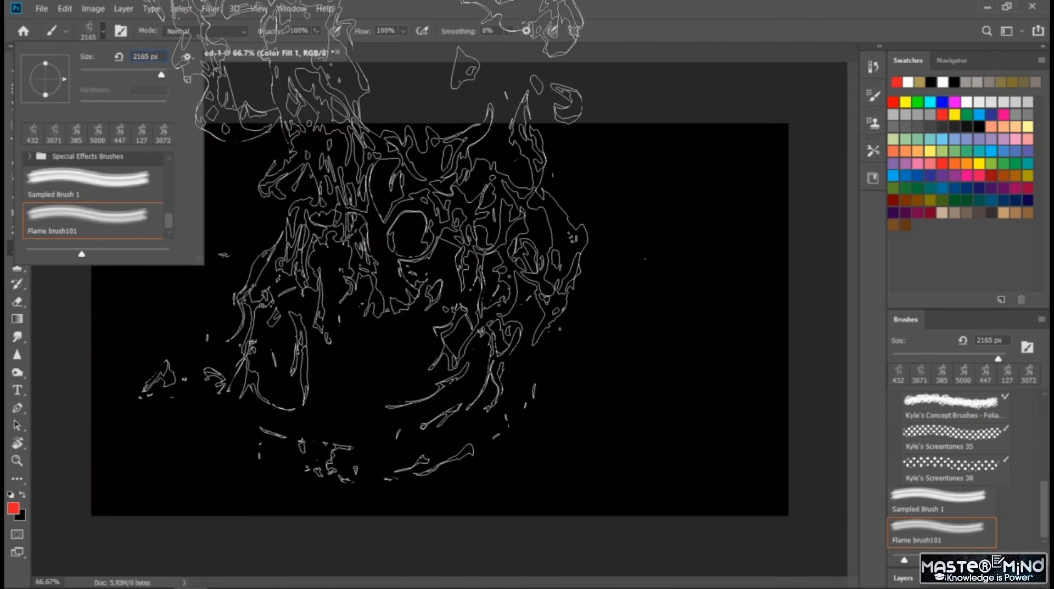
key("BackSpace")
type("1")
key("Return")
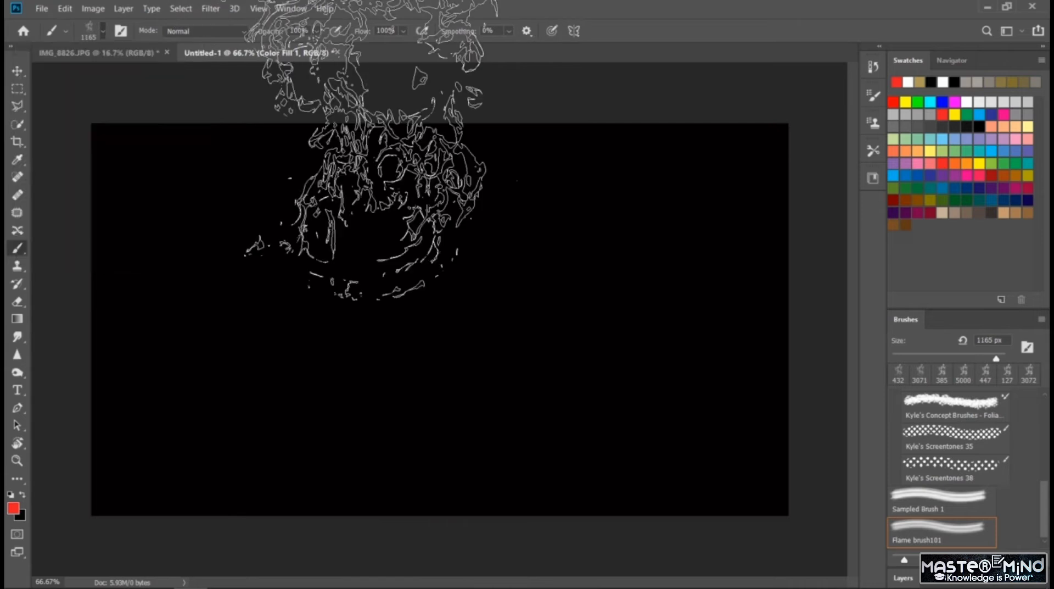
left_click(272, 318)
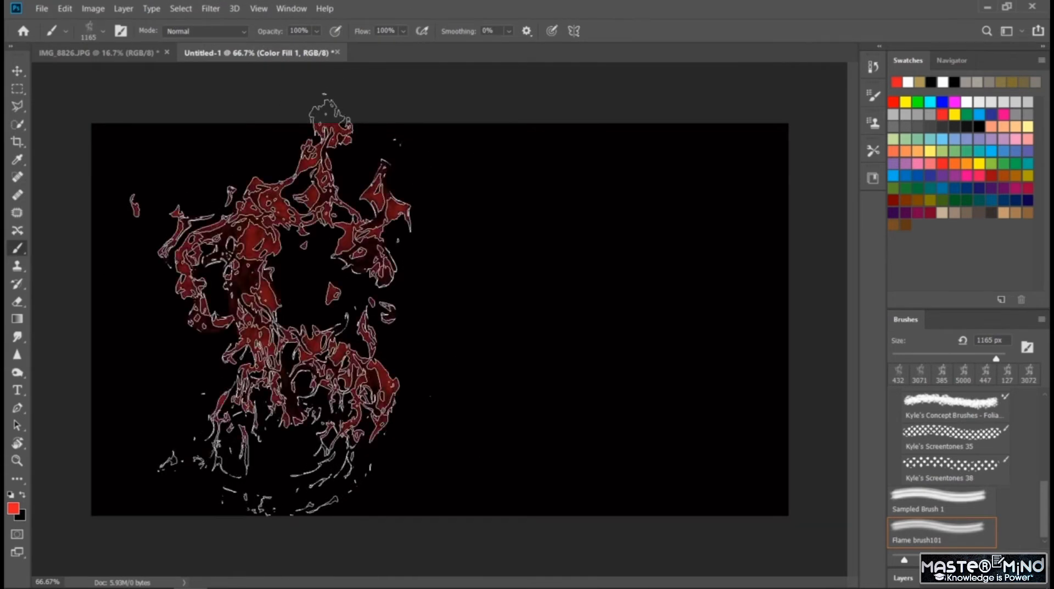
key("ctrl+z")
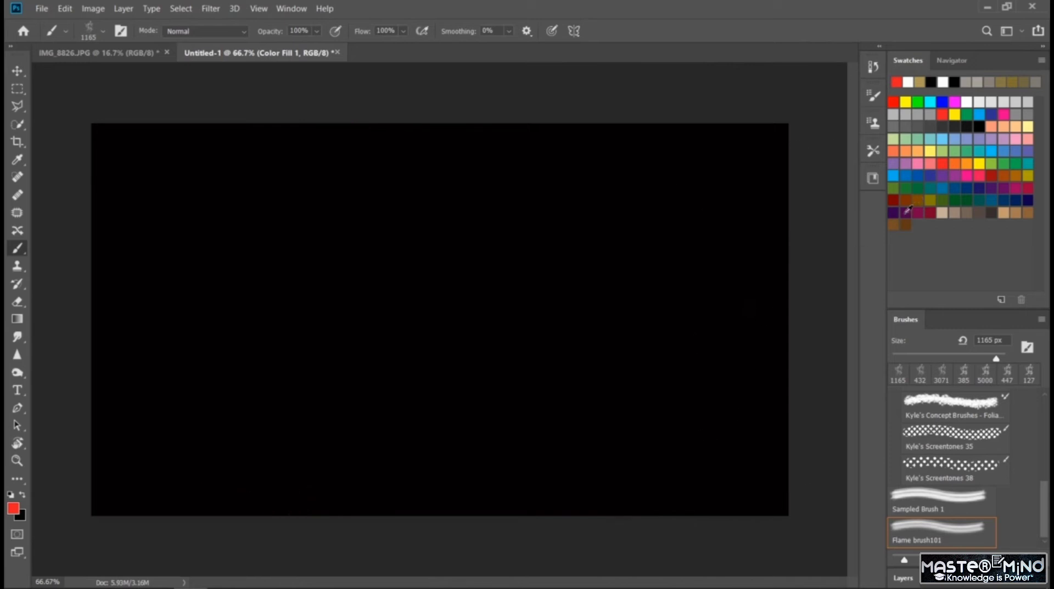
- Choose yellow as the paint color, try a flame stamp, and delete the black color fill layer
left_click(977, 155)
left_click(290, 362)
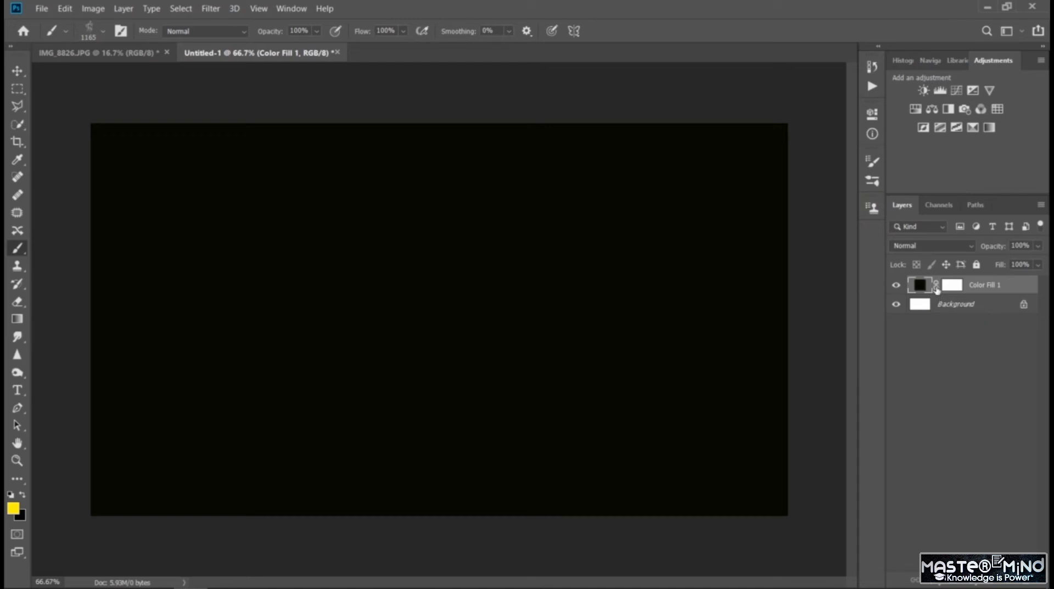
key("Delete")
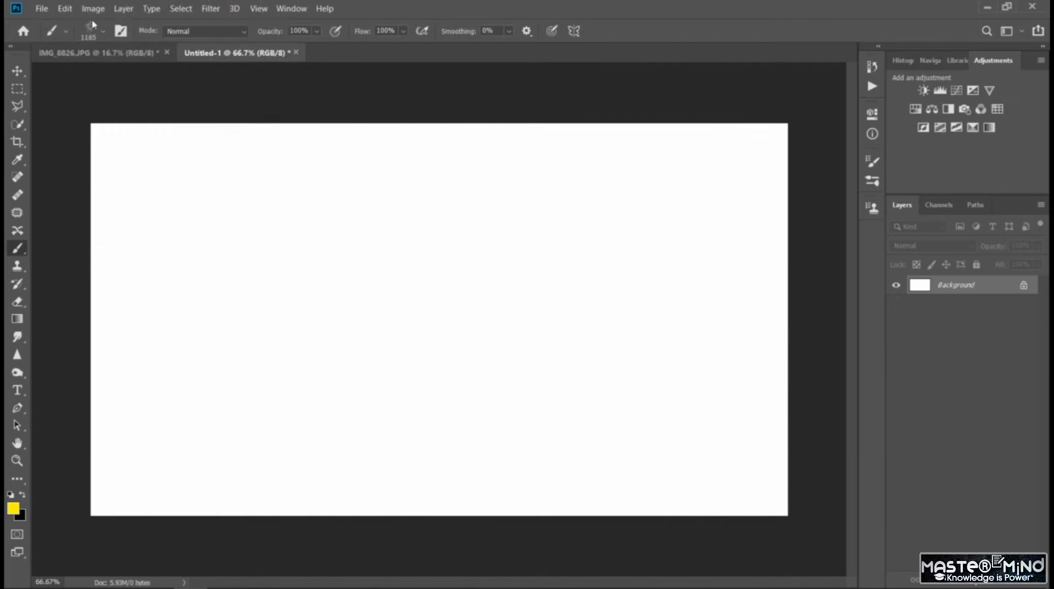
- Set the flame brush size to 900 px and stamp a yellow flame on the left part of the white background
left_click(102, 33)
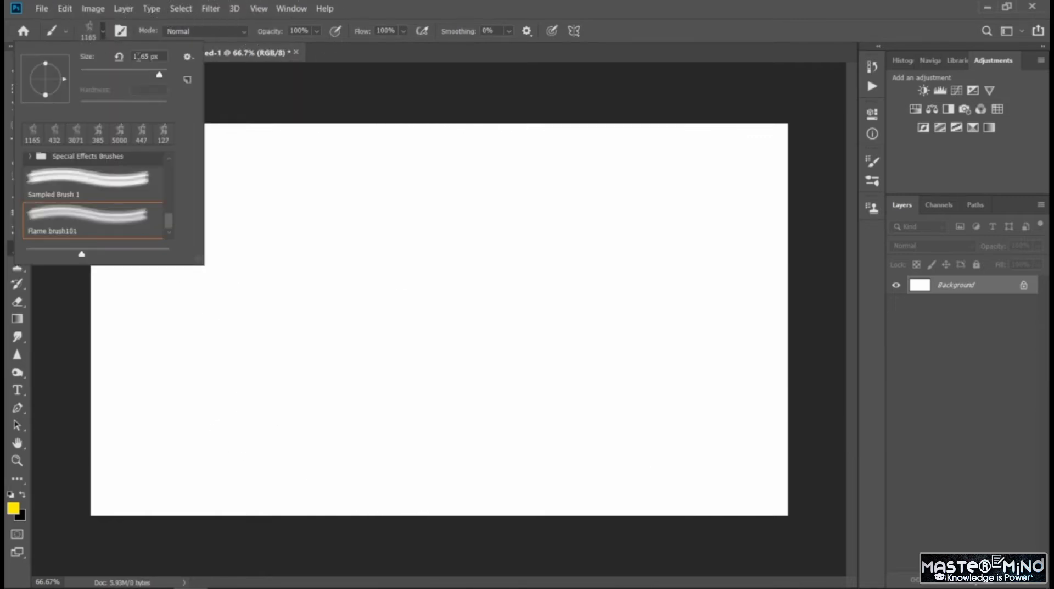
double_click(146, 56)
type("900")
key("Return")
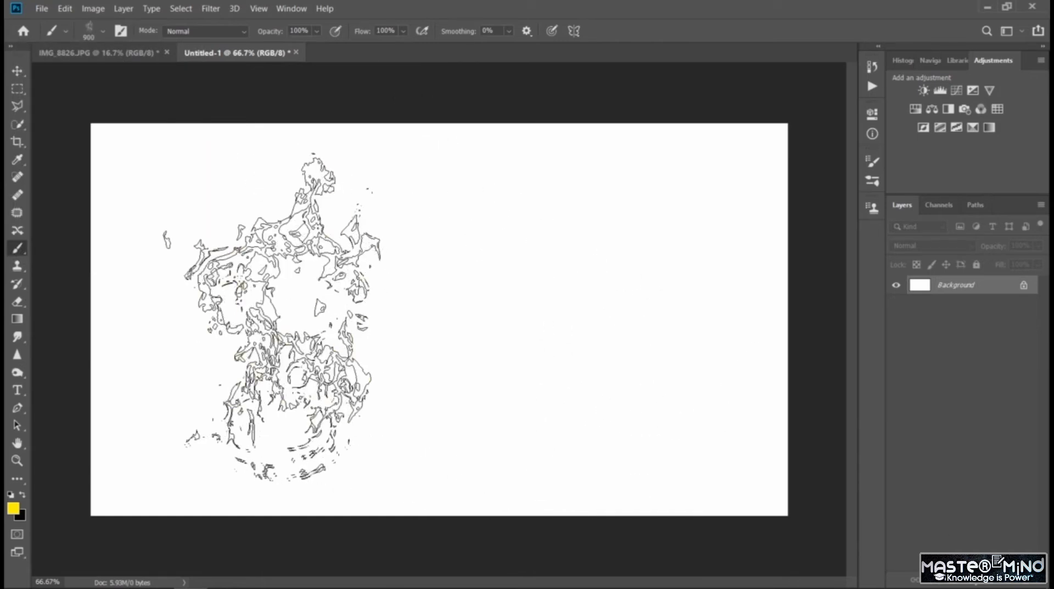
left_click(273, 311)
left_click(501, 309)
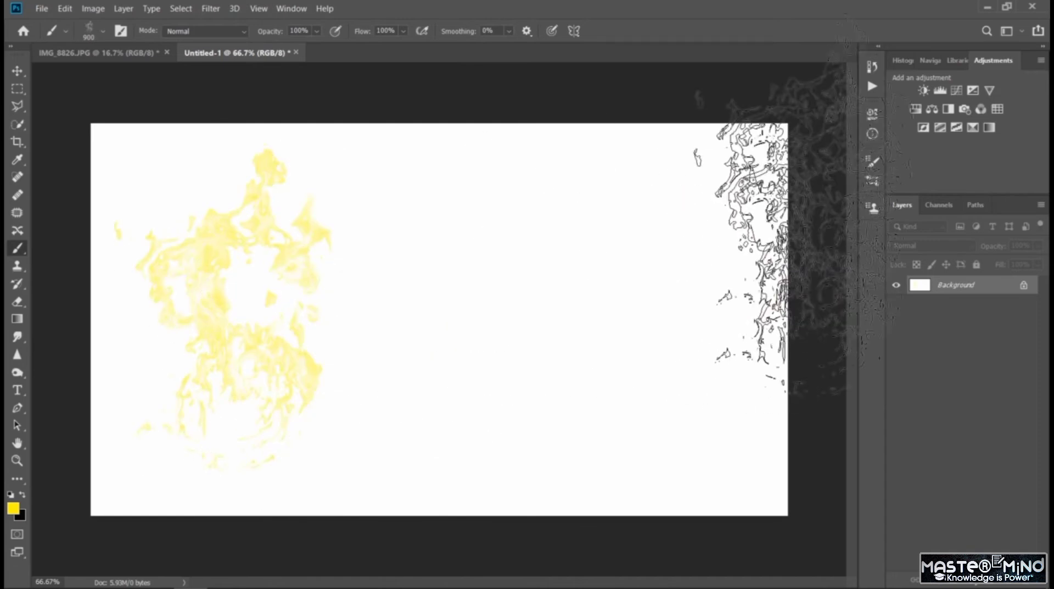
- Switch to the Painting workspace and stamp a blue and a dark purple flame beside the yellow one
left_click(1018, 35)
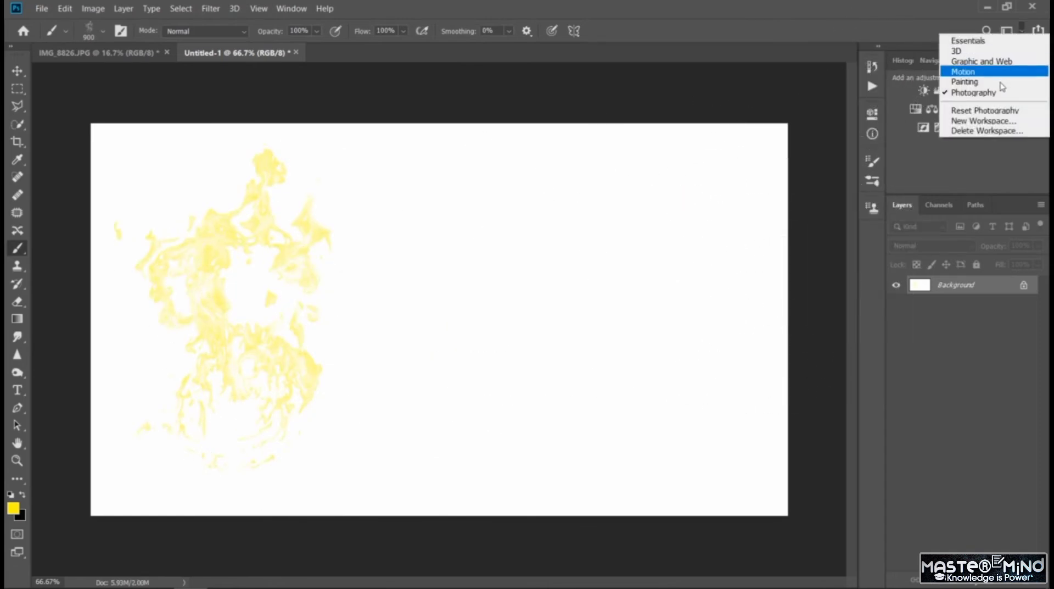
left_click(969, 79)
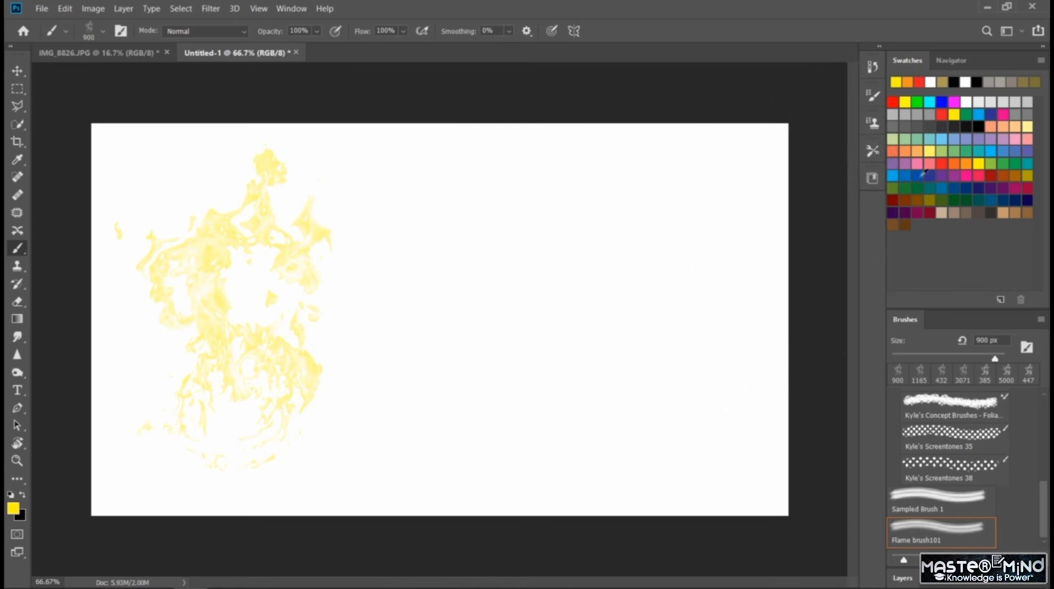
left_click(912, 178)
left_click(420, 309)
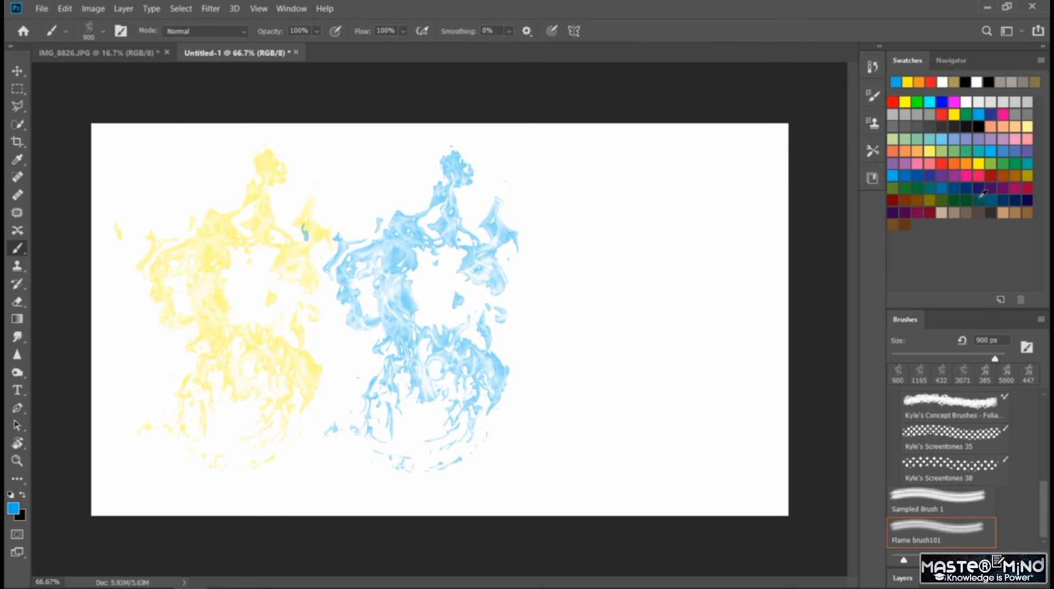
left_click(1005, 187)
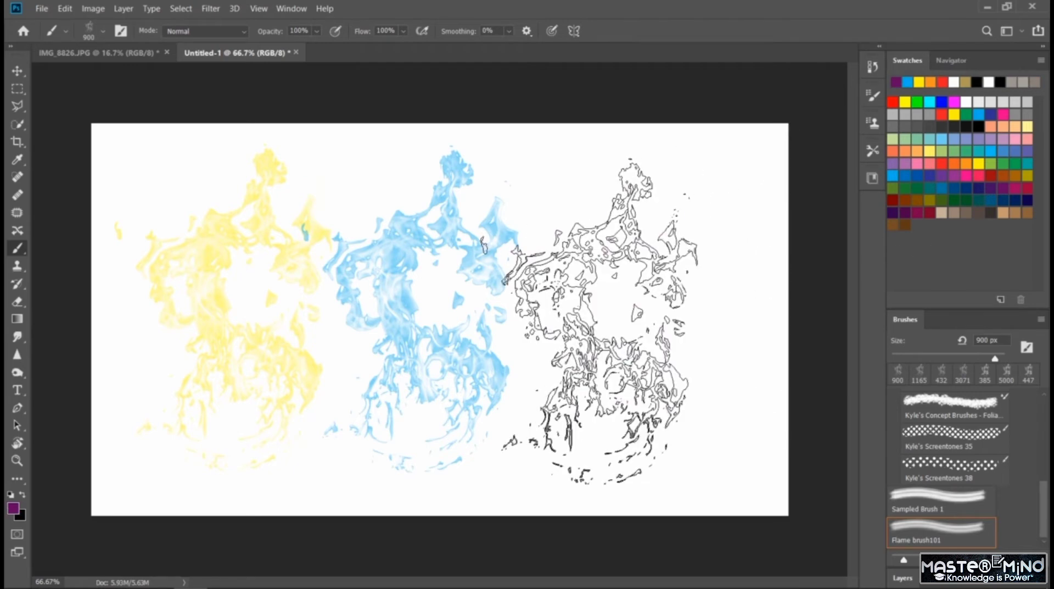
left_click(601, 325)
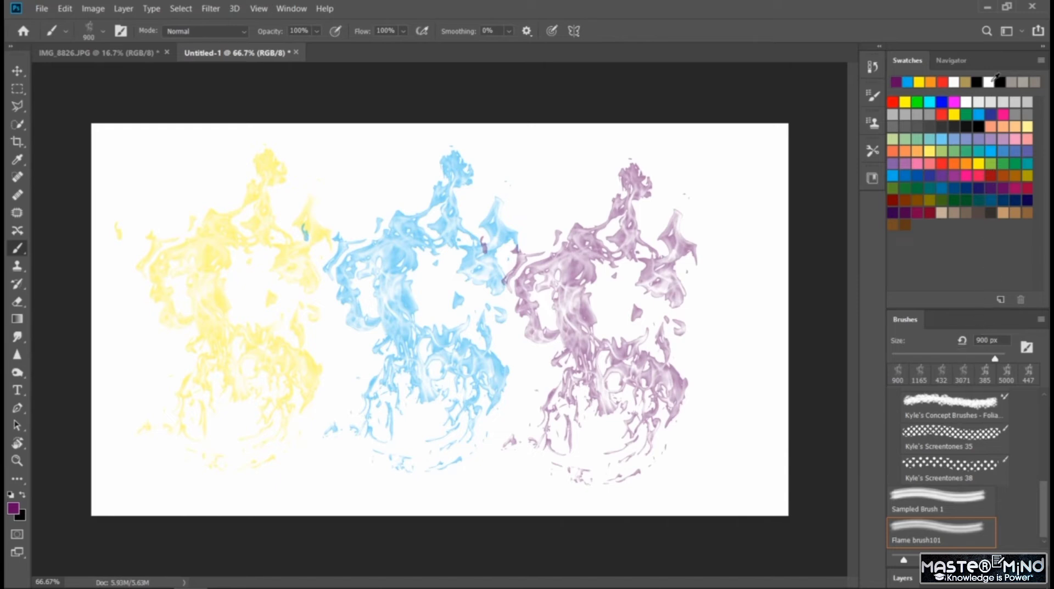
- Return to the Photography workspace and add a black solid color fill layer above the background
left_click(1009, 31)
left_click(975, 86)
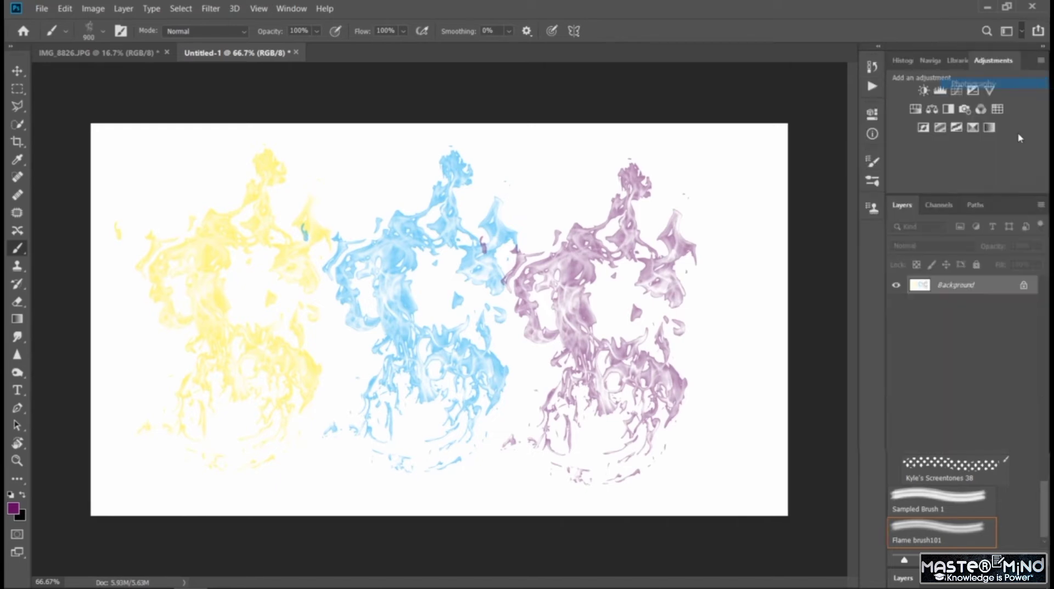
left_click(965, 580)
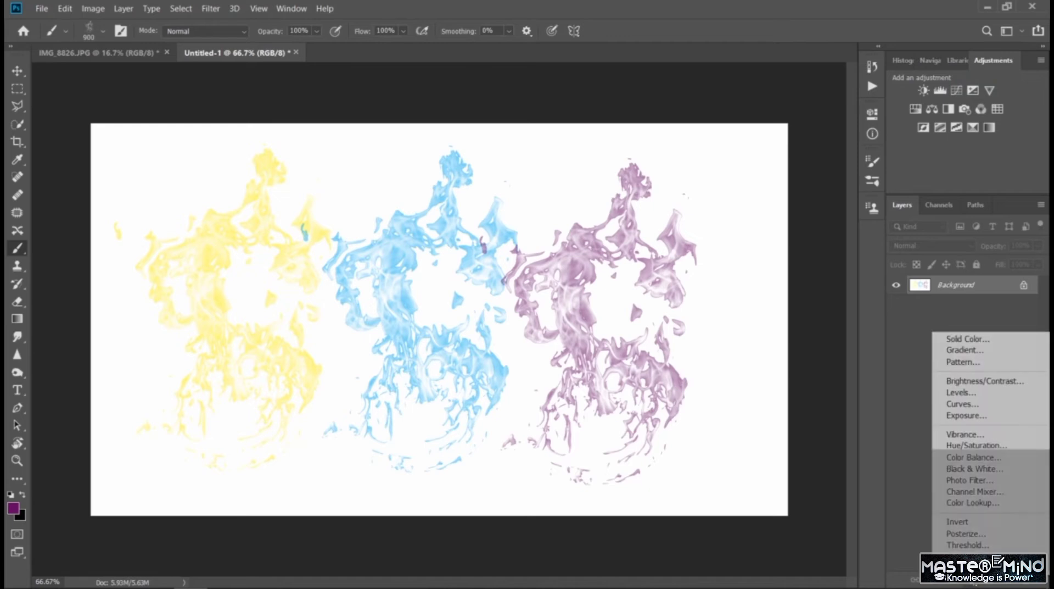
left_click(966, 337)
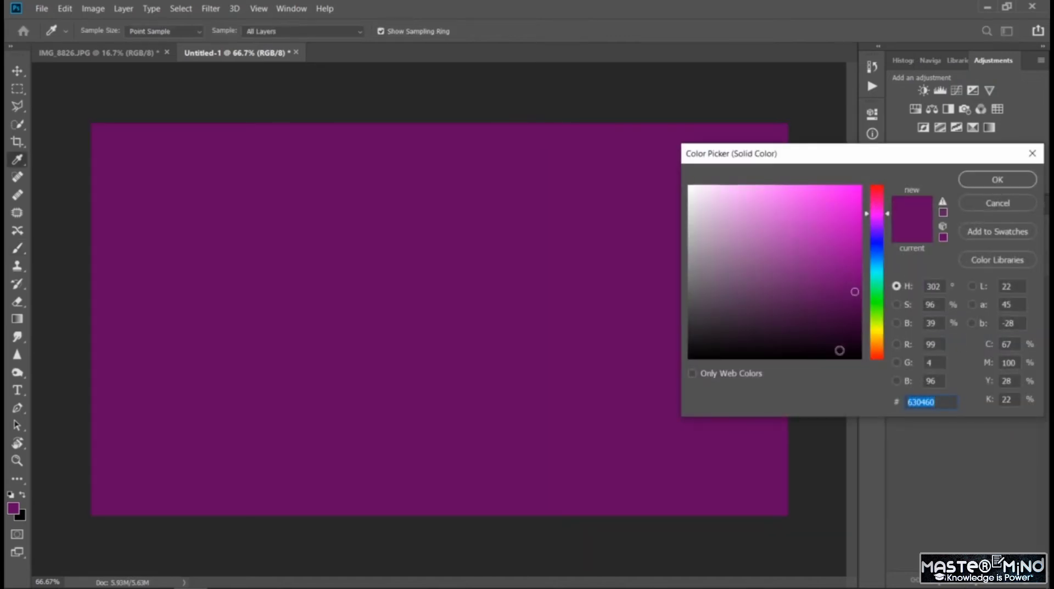
left_click(839, 356)
left_click(978, 182)
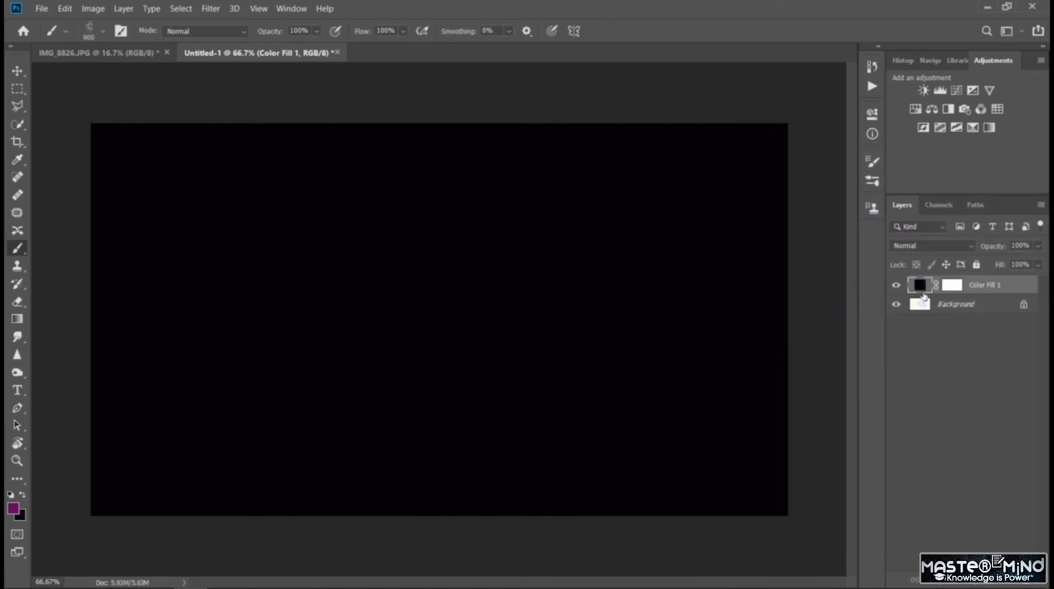
- Unlock the background with the three flames and place it above the black color fill layer
left_click_drag(918, 304, 920, 333)
mouse_move(920, 293)
left_mouse_down()
mouse_move(922, 352)
mouse_move(941, 312)
mouse_move(920, 291)
mouse_move(923, 278)
left_mouse_up()
left_click(1024, 305)
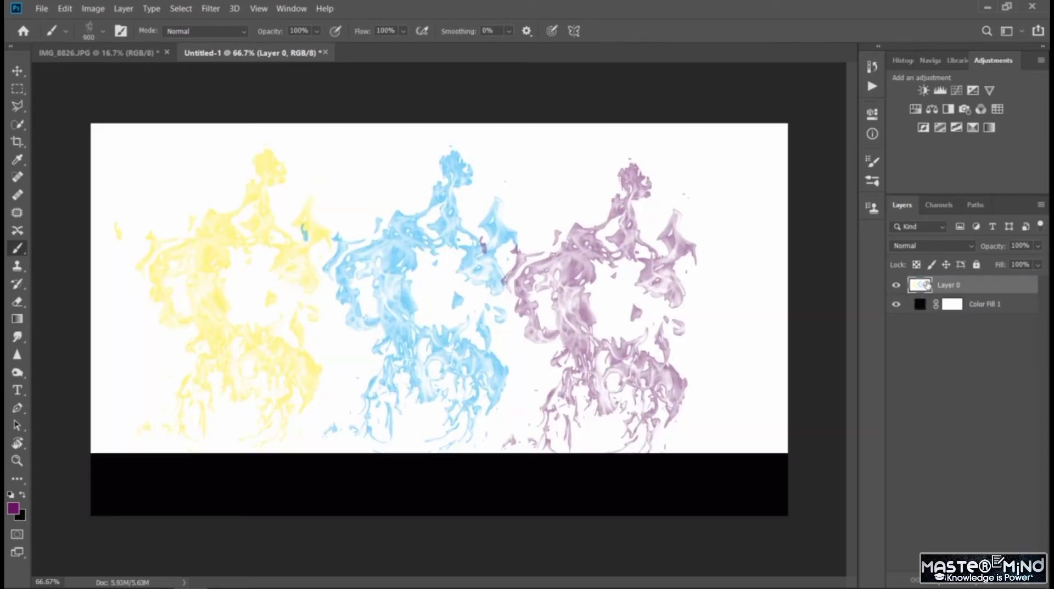
left_click(932, 329)
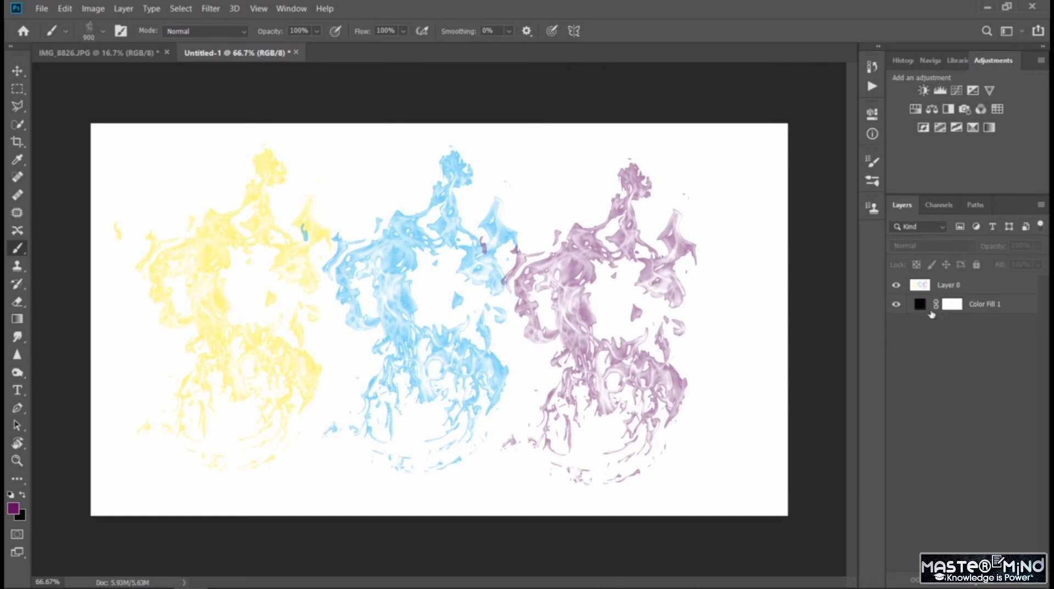
mouse_move(925, 310)
left_mouse_down()
mouse_move(924, 285)
mouse_move(928, 328)
left_mouse_up()
left_click(938, 285)
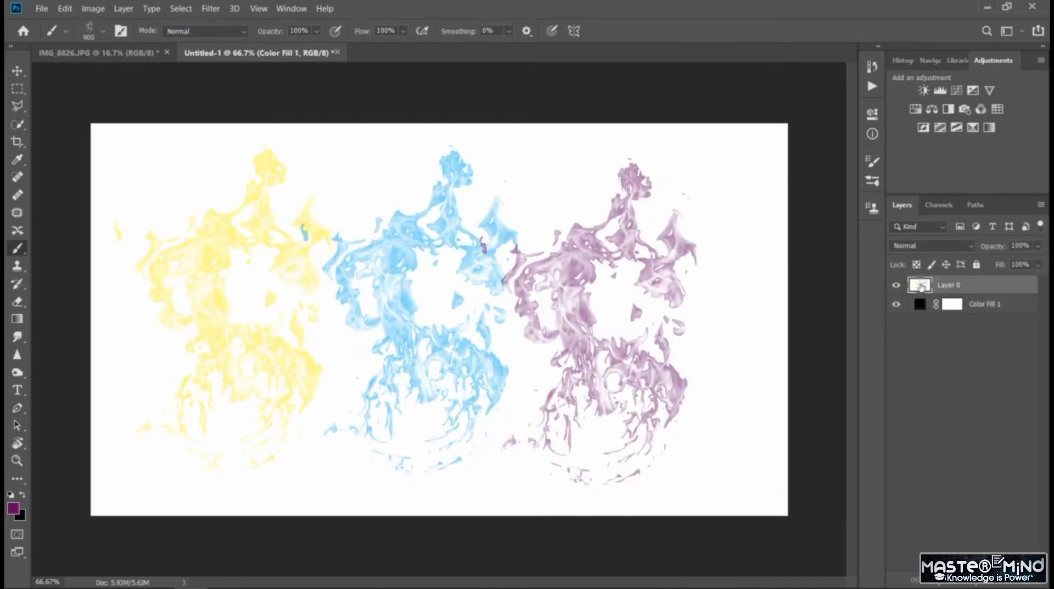
- Try blend modes such as Darker Color on the flame layer and set it back to Normal
left_click(947, 248)
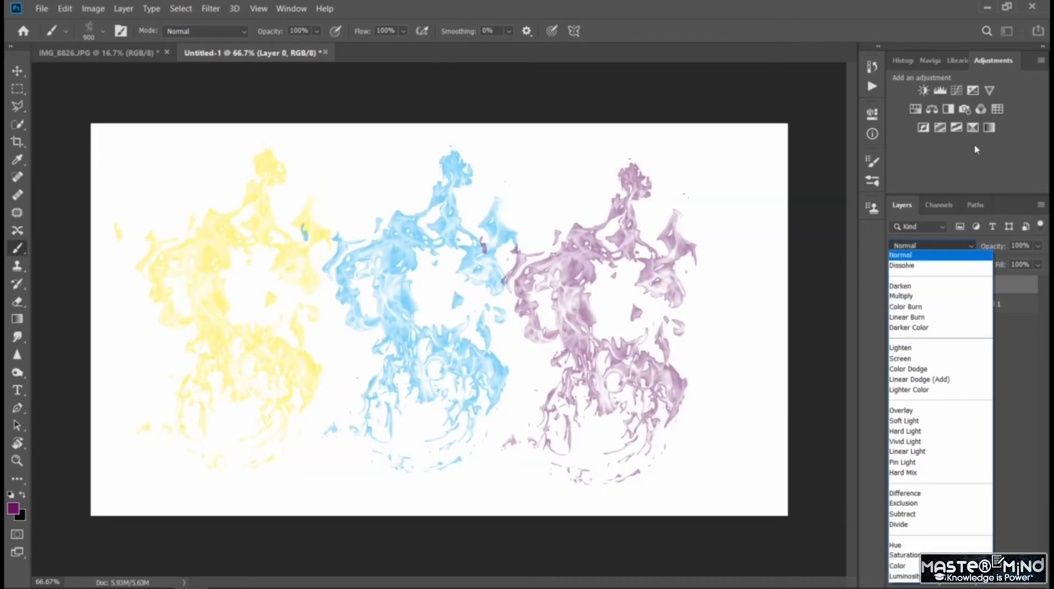
left_click(977, 149)
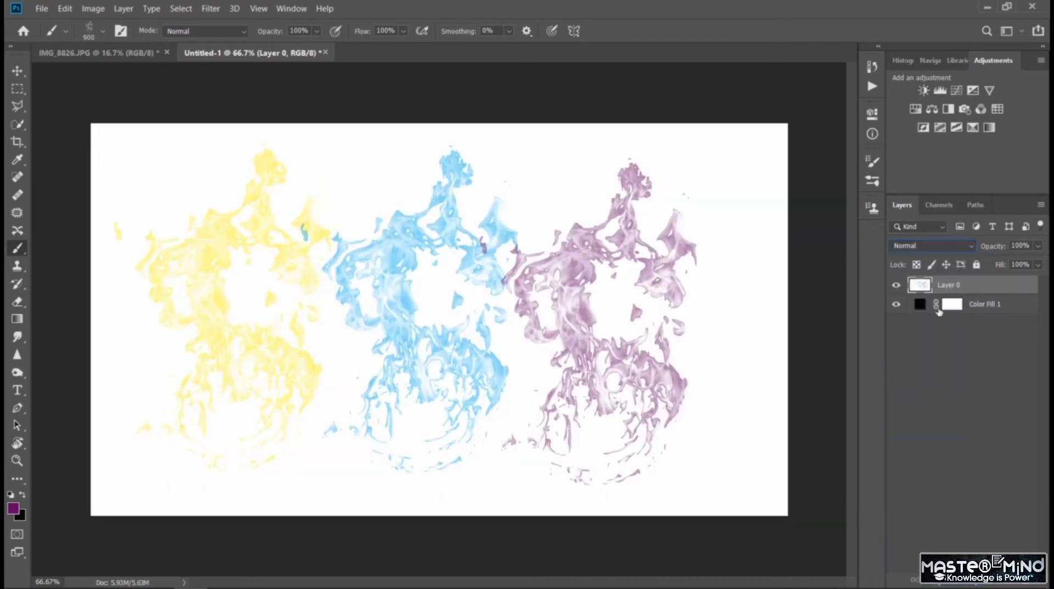
left_click(938, 370)
- Add a dark red solid color fill layer with hex 400905 on top and activate the Brush tool
left_click(975, 584)
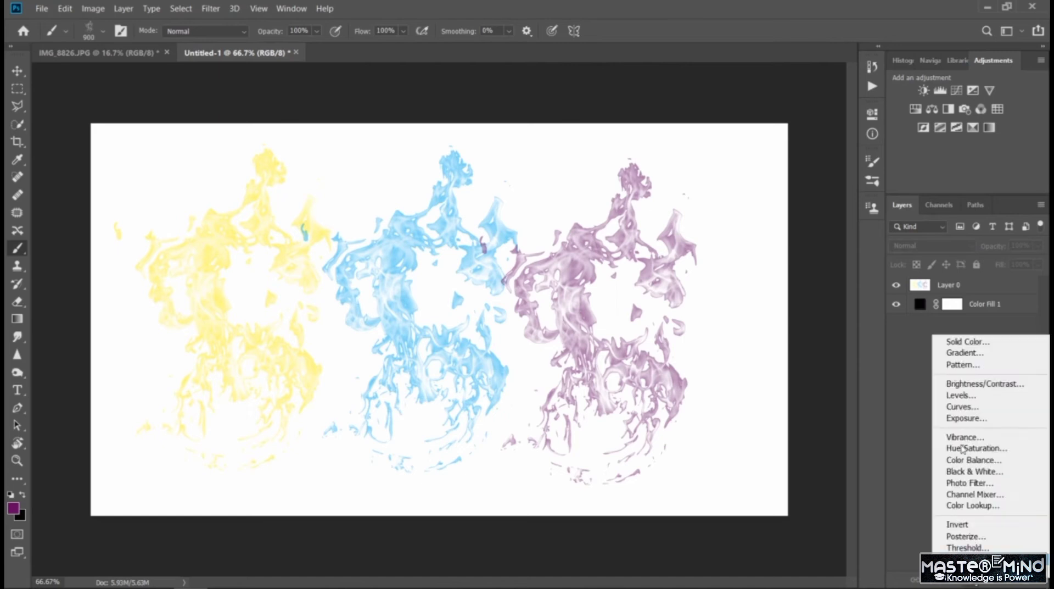
left_click(958, 343)
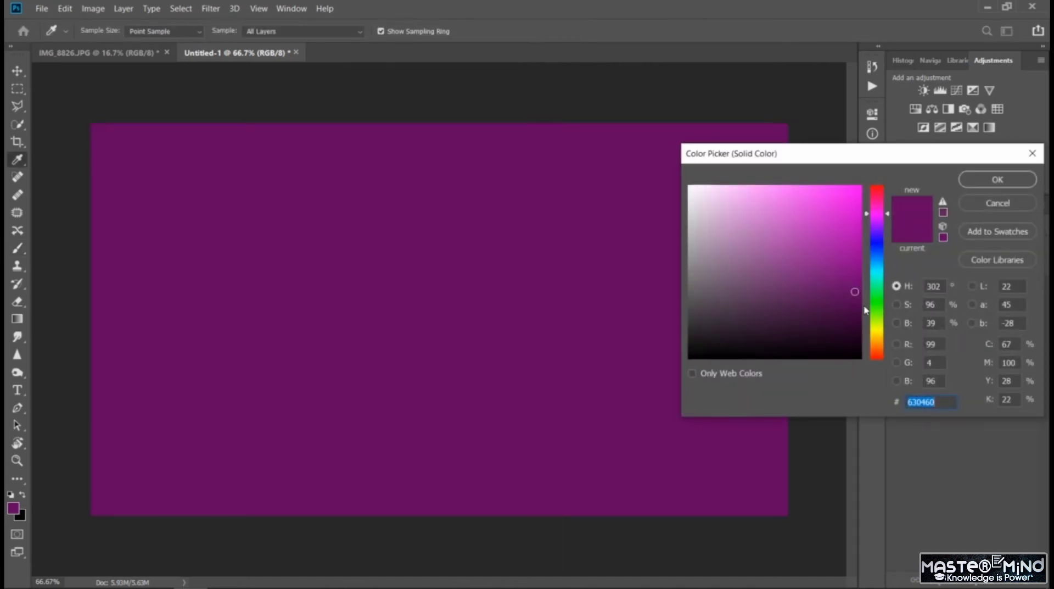
type("40053f")
left_click(877, 358)
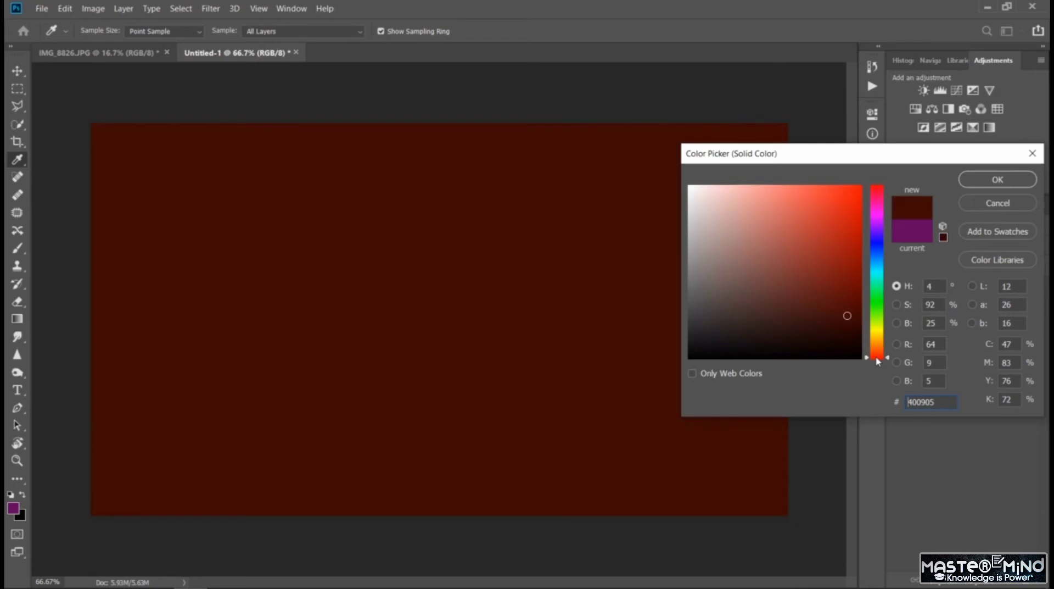
left_click(998, 180)
key("b")
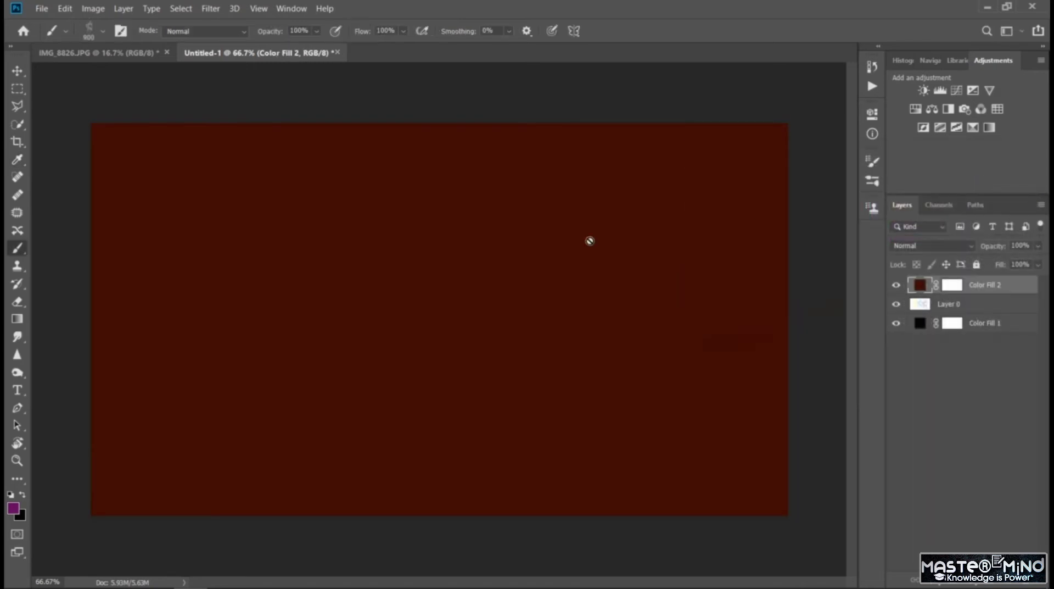
- Set the flame brush size to 448 px and rasterize the dark red fill, undoing a purple test stroke
left_click(93, 38)
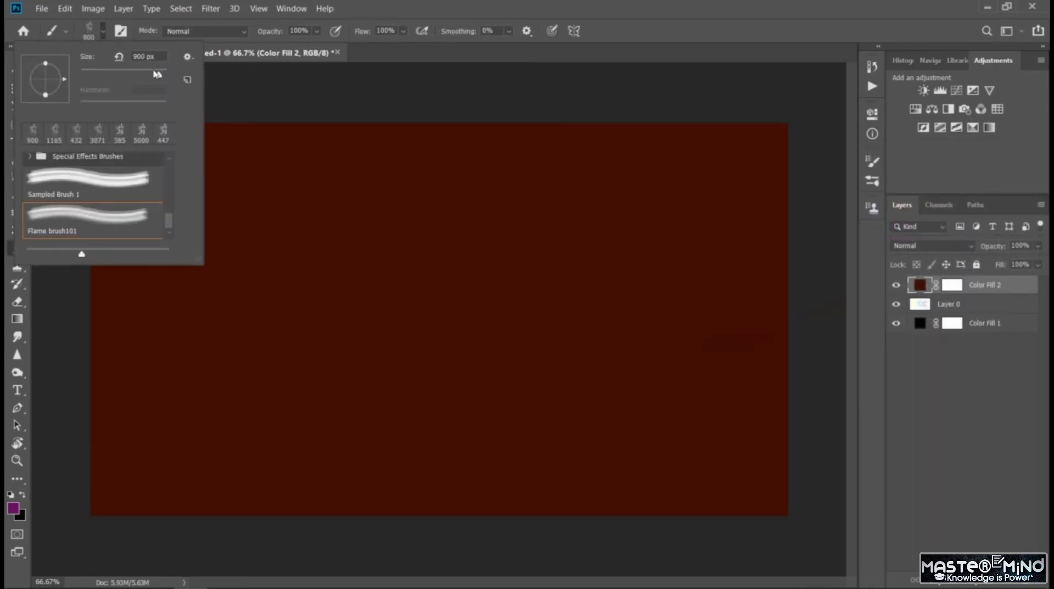
left_click_drag(158, 74, 157, 76)
left_click(285, 303)
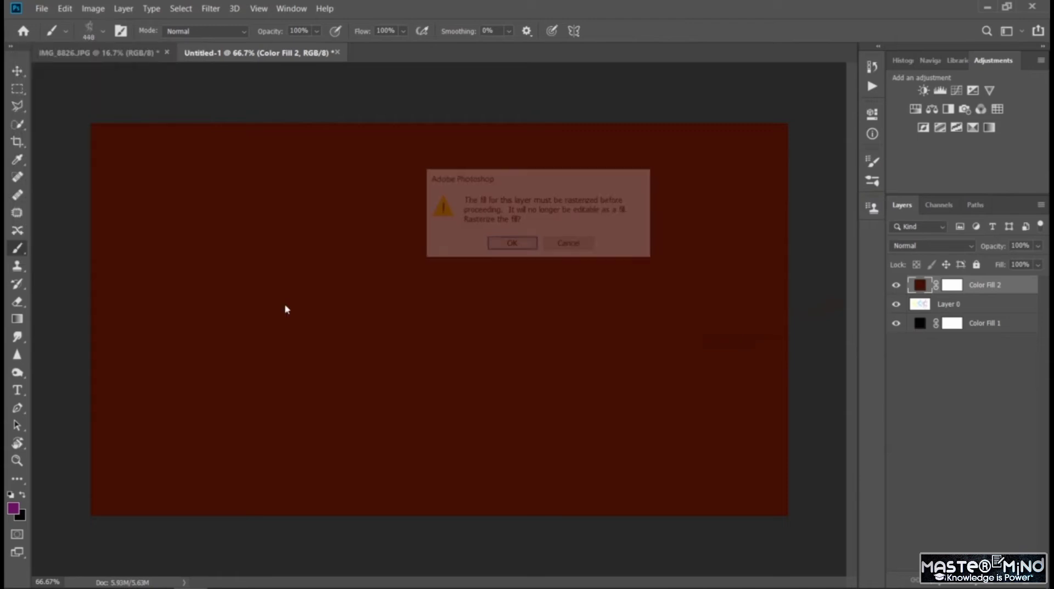
left_click(507, 247)
left_click_drag(219, 244, 286, 257)
key("ctrl+z")
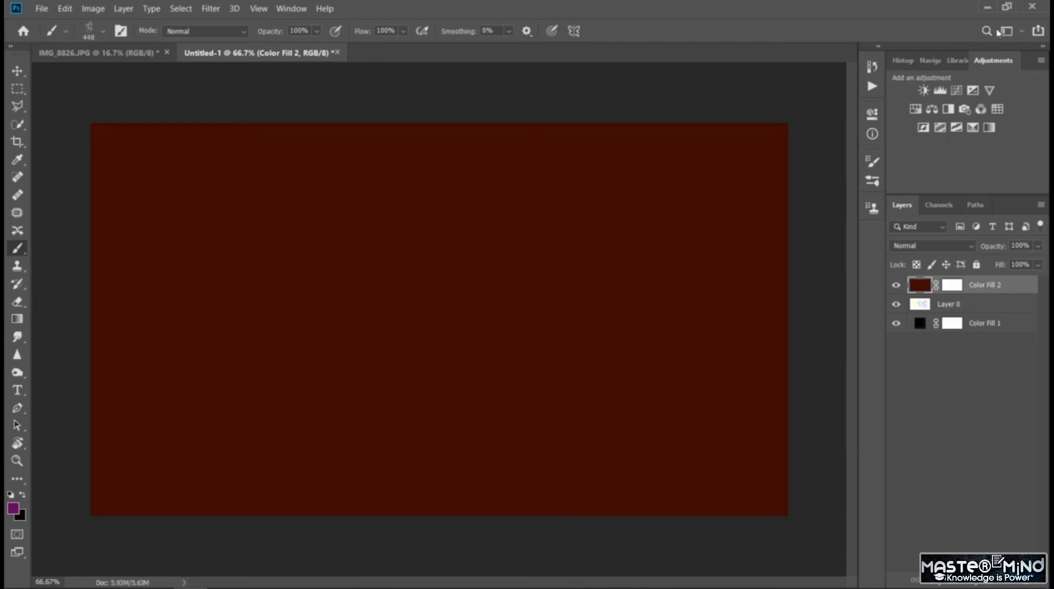
left_click(873, 113)
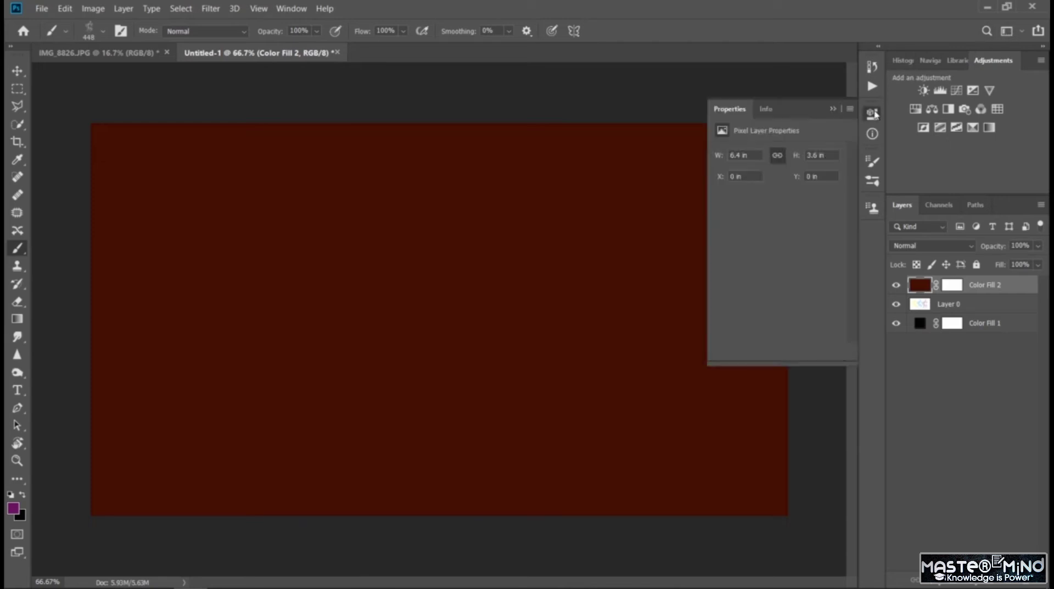
left_click(873, 114)
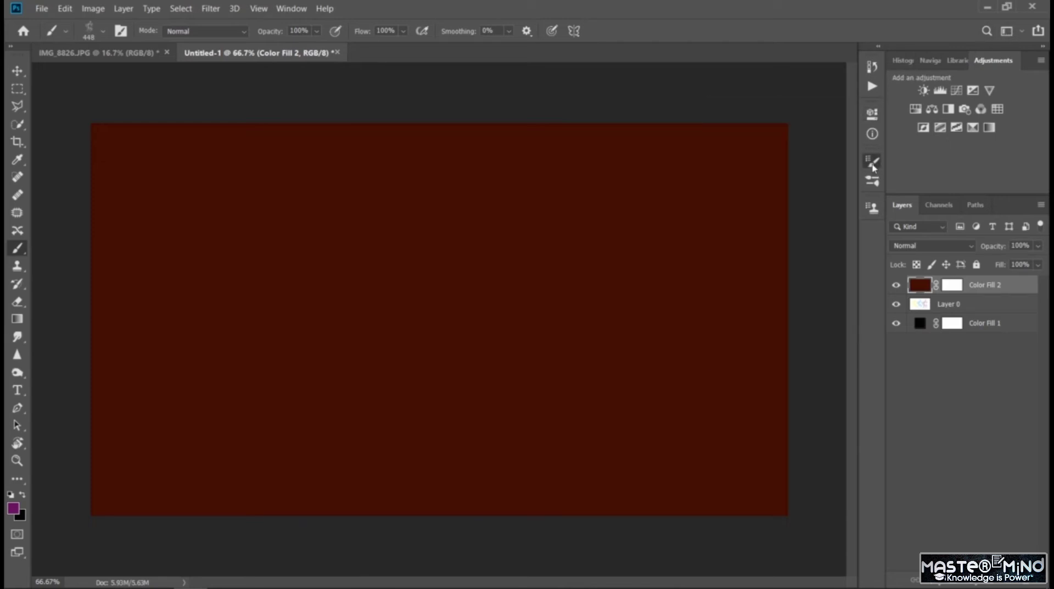
left_click(873, 162)
left_click(873, 165)
- Switch to the Painting workspace and stamp an orange flame on the right part of the dark red layer
left_click(1008, 31)
left_click(997, 80)
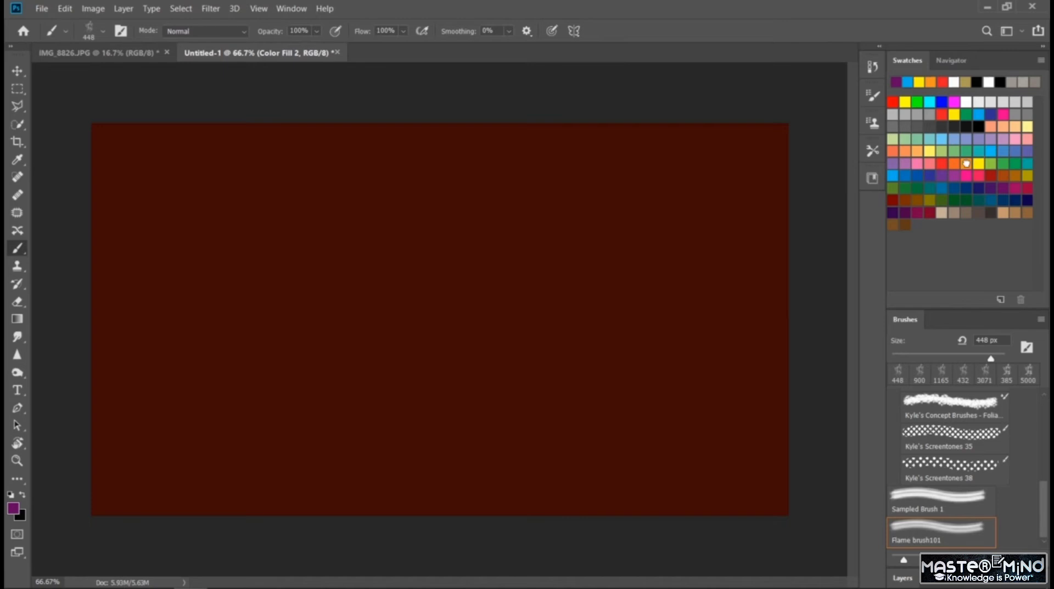
left_click(967, 163)
left_click(656, 293)
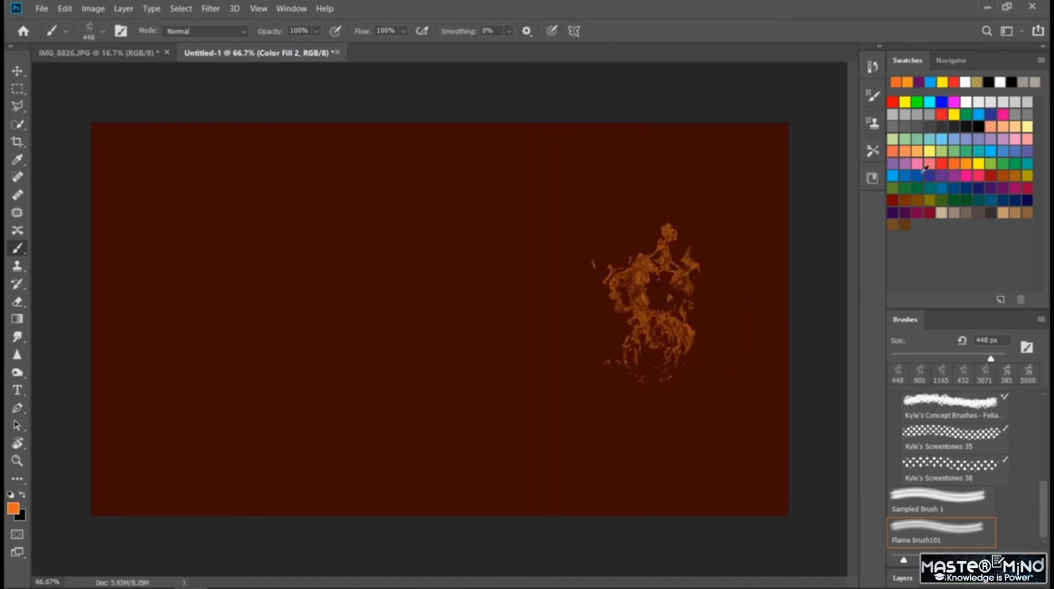
- Stamp a row of orange flames along the lower-left part of the dark red layer, undoing the other test strokes around it
mouse_move(537, 311)
left_mouse_down()
mouse_move(494, 278)
mouse_move(433, 263)
left_mouse_up()
key("ctrl+z")
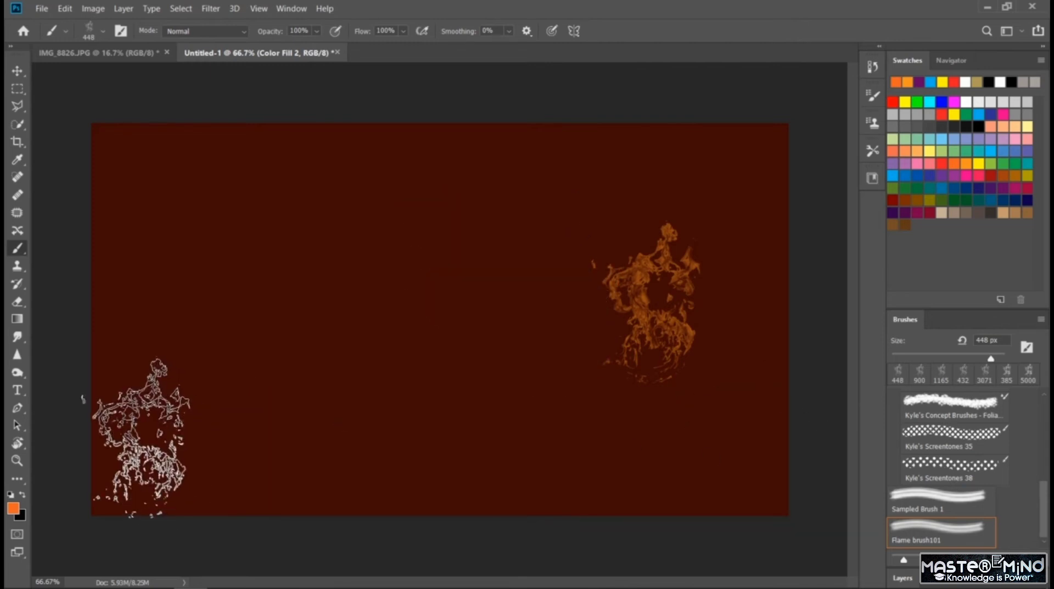
left_click_drag(140, 437, 326, 437)
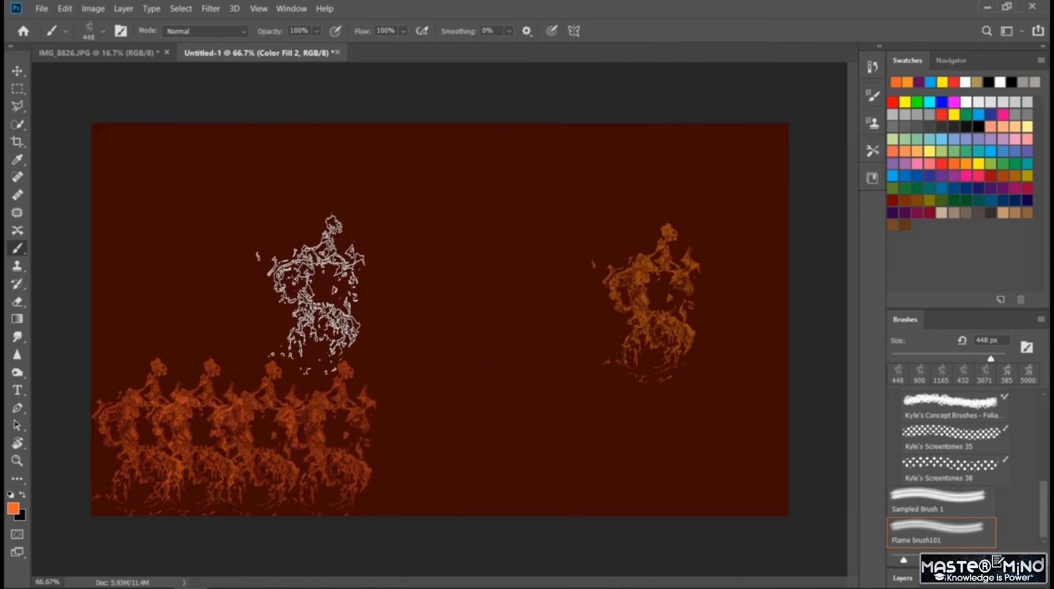
mouse_move(310, 294)
left_mouse_down()
mouse_move(271, 271)
mouse_move(173, 275)
left_mouse_up()
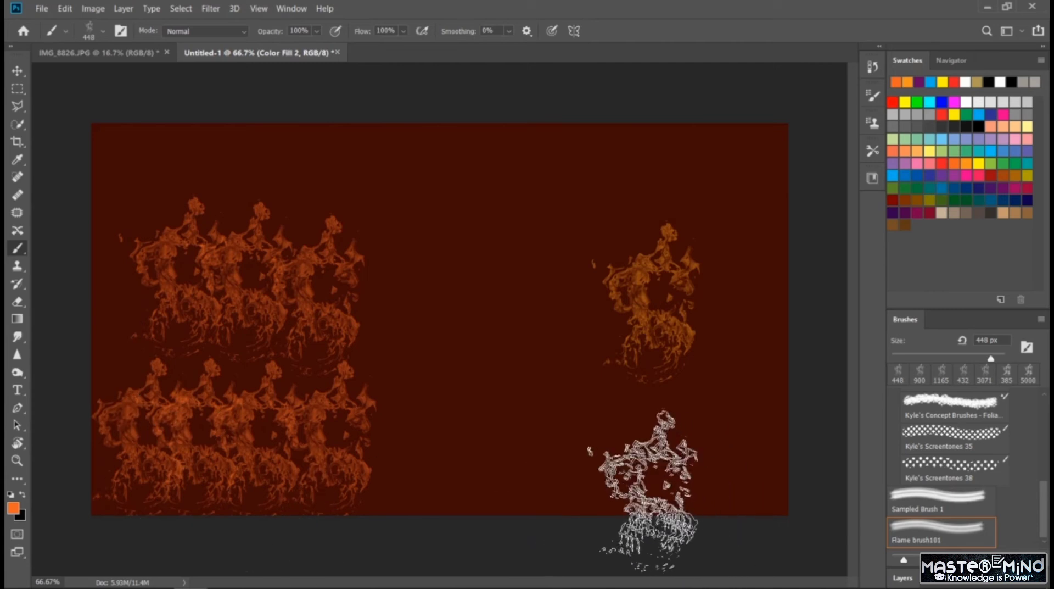
key("ctrl+z")
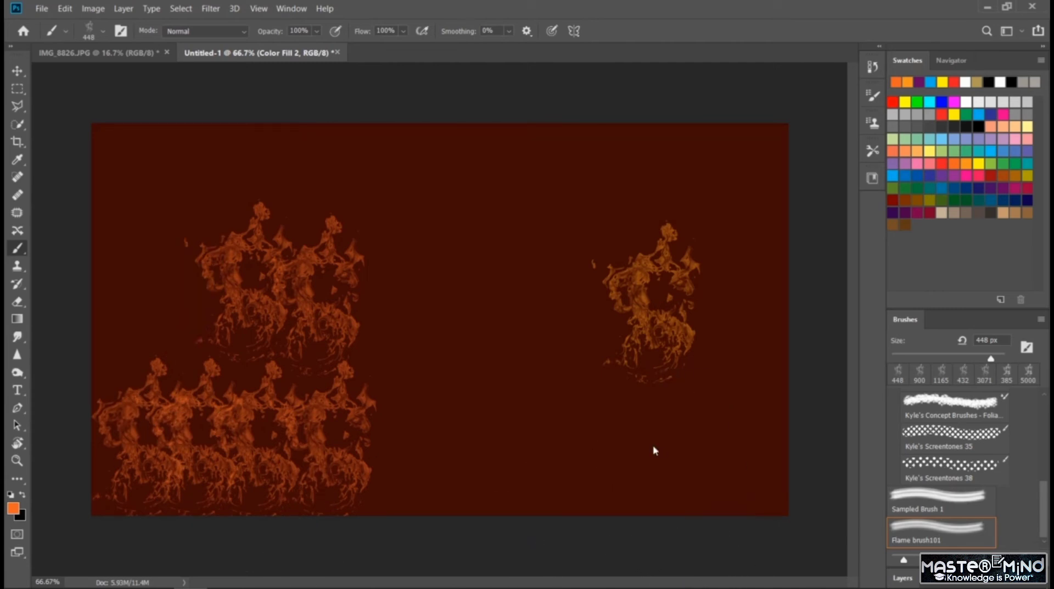
key("ctrl+z")
key("ctrl+z")
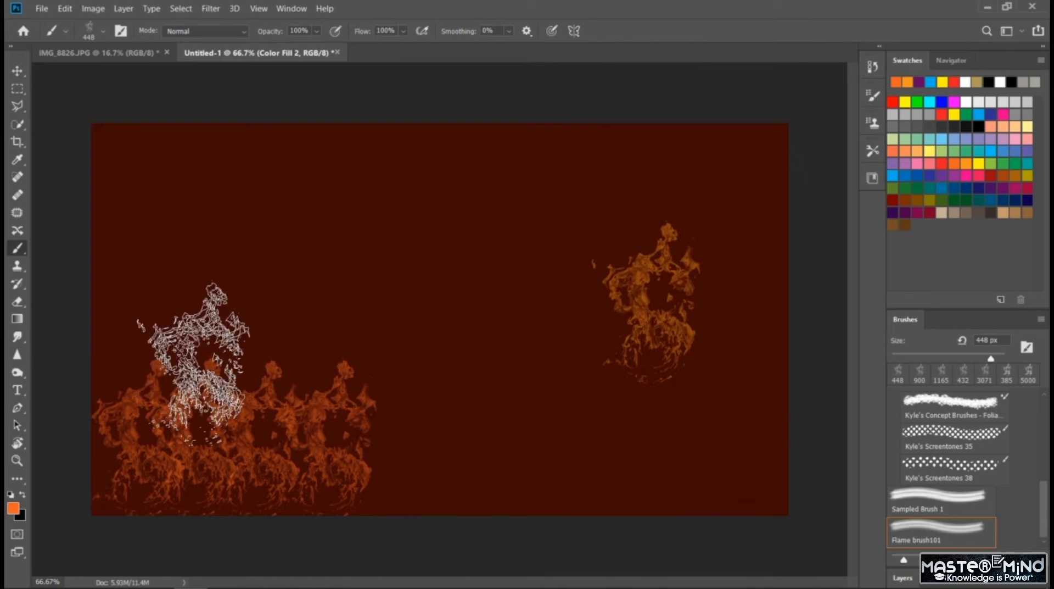
- Stack four more overlapping orange flames above the row in the left part of the dark red layer
left_click(197, 367)
left_click(262, 313)
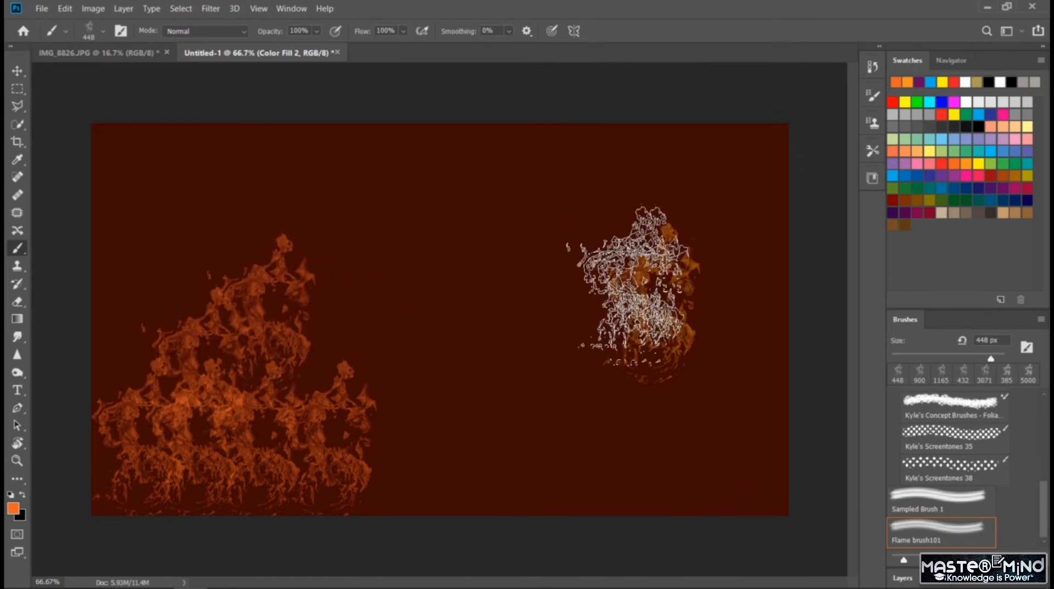
left_click(178, 236)
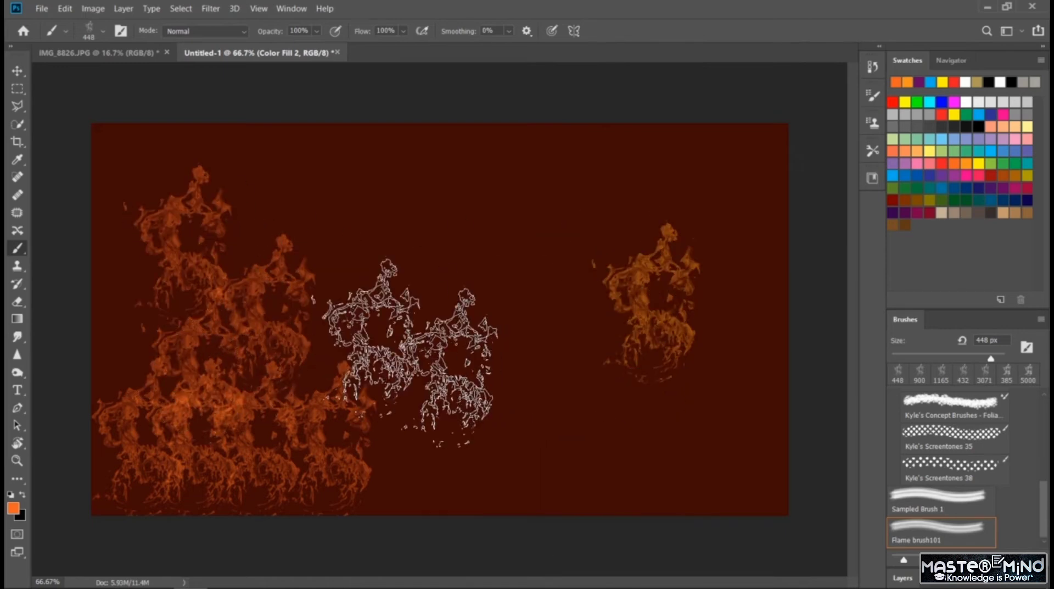
left_click(262, 219)
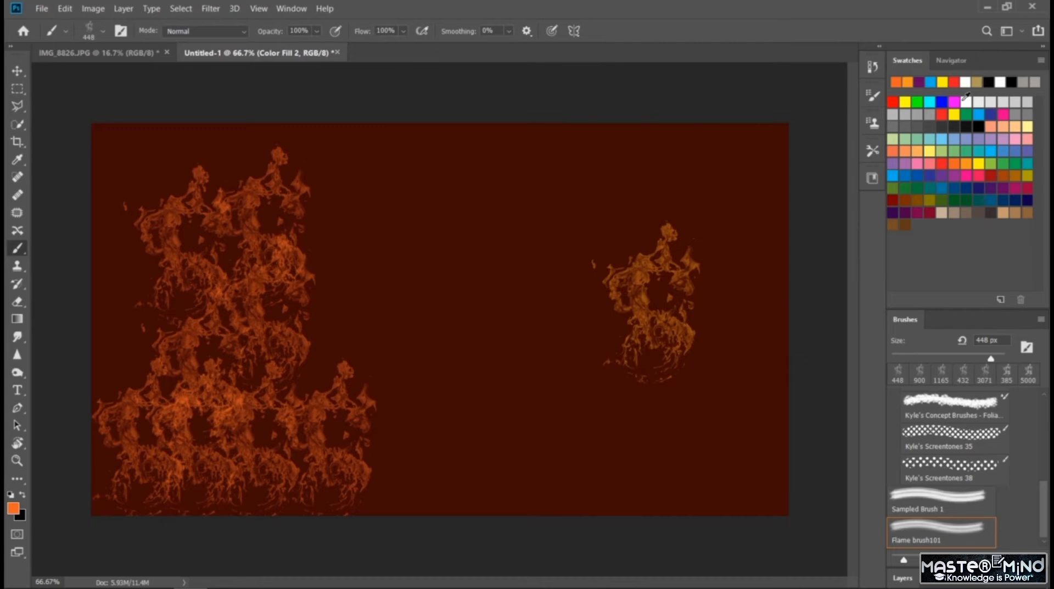
- Switch the paint color to white and stamp overlapping flames across the lower-right part of the dark red layer
left_click(968, 102)
left_click(584, 406)
left_click(705, 418)
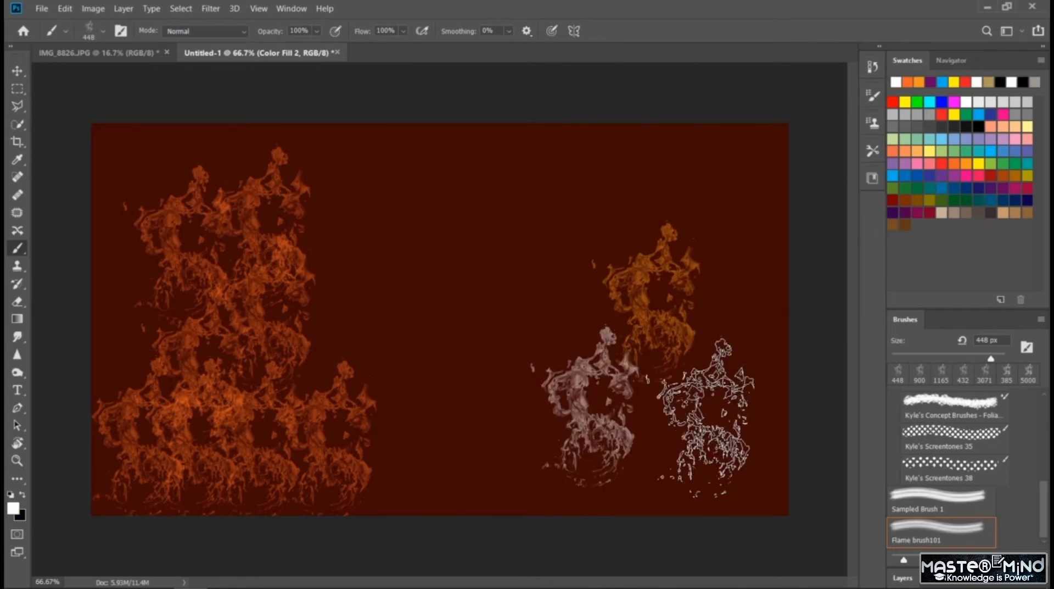
left_click(642, 439)
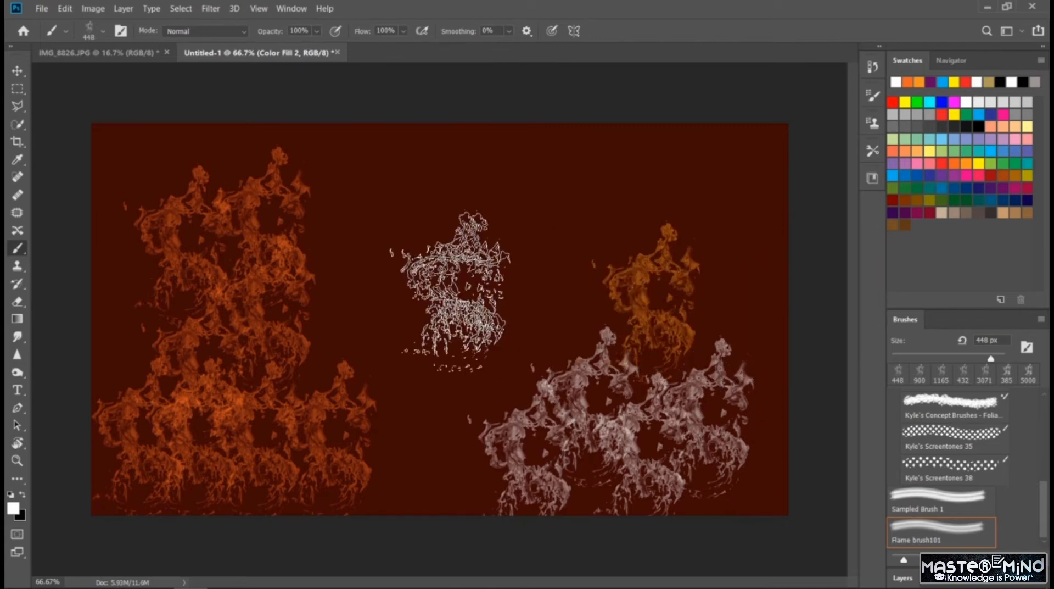
left_click_drag(435, 291, 617, 207)
- Undo all the white and orange flame stamps until the dark red layer is empty
key("ctrl+z")
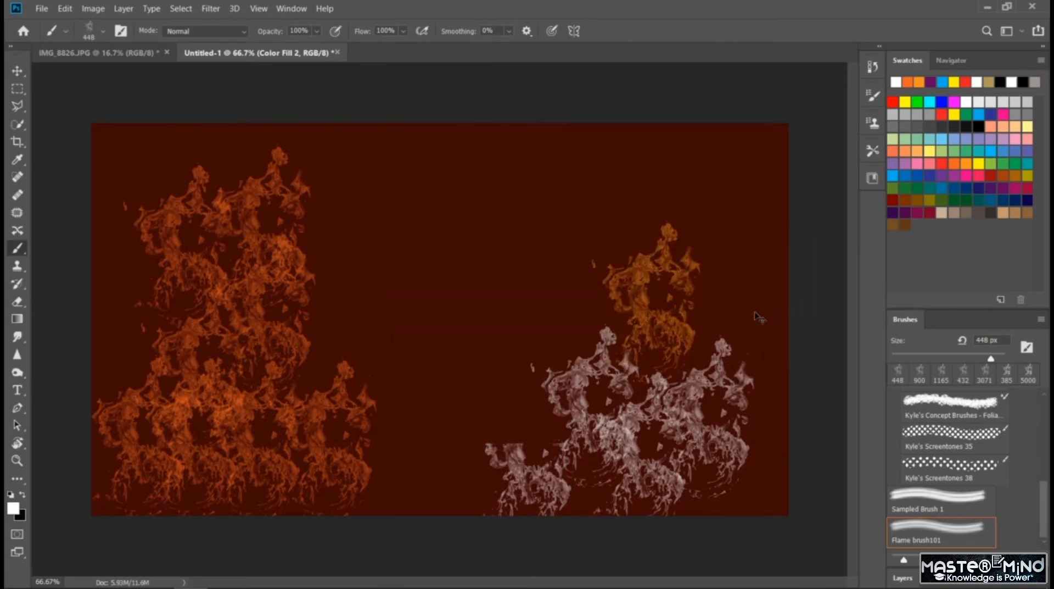
key("ctrl+z")
key("ctrl+z")
key("ctrl+z")
key("ctrl+z")
key("ctrl+z")
key("ctrl+z")
key("ctrl+z")
key("ctrl+z")
key("ctrl+z")
key("ctrl+z")
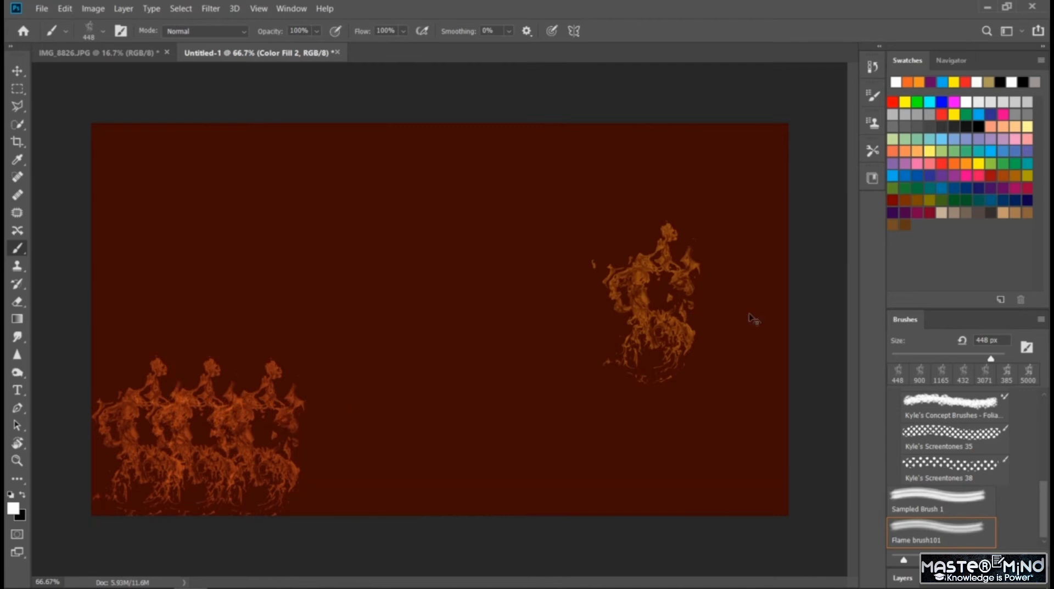
key("ctrl+z")
key("ctrl+z")
key("ctrl+z")
key("ctrl+z")
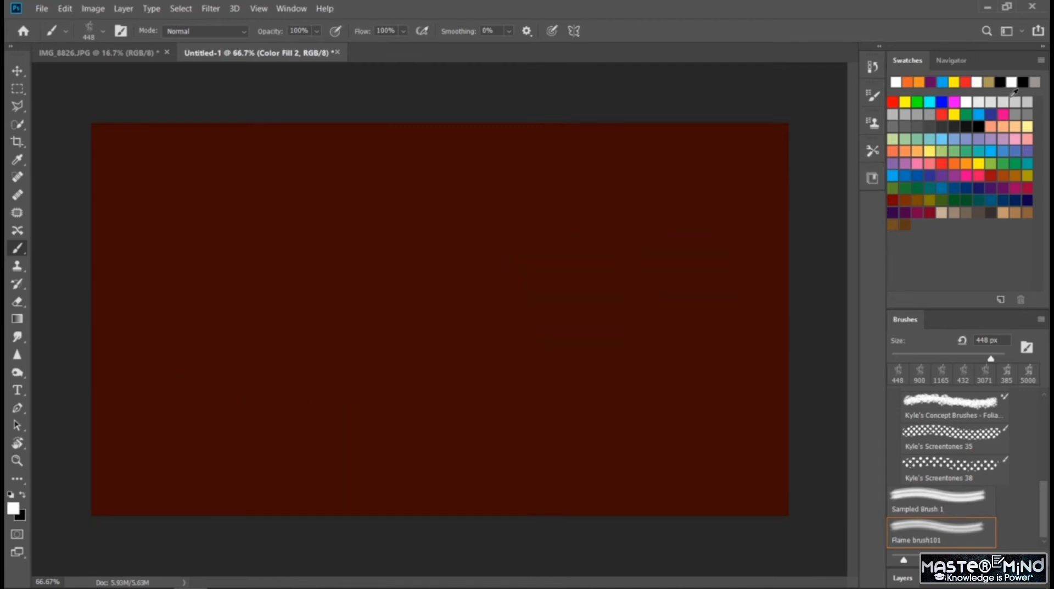
- Choose pale yellow as the paint color and try two flame stamps near the center, undoing both
left_click(1028, 126)
left_click(384, 330)
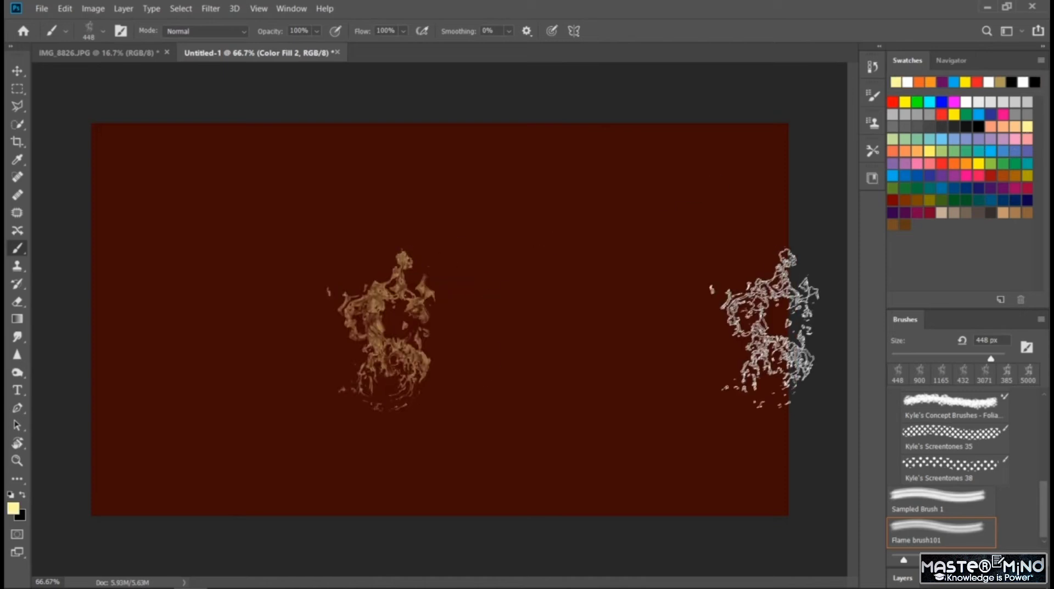
left_click(519, 365)
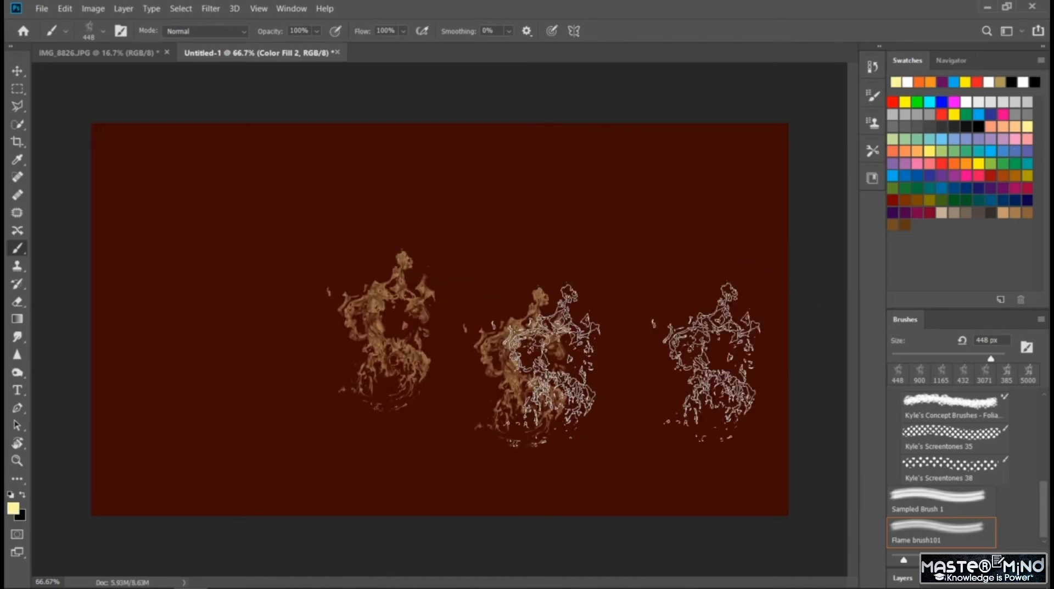
key("ctrl+z")
key("ctrl+z")
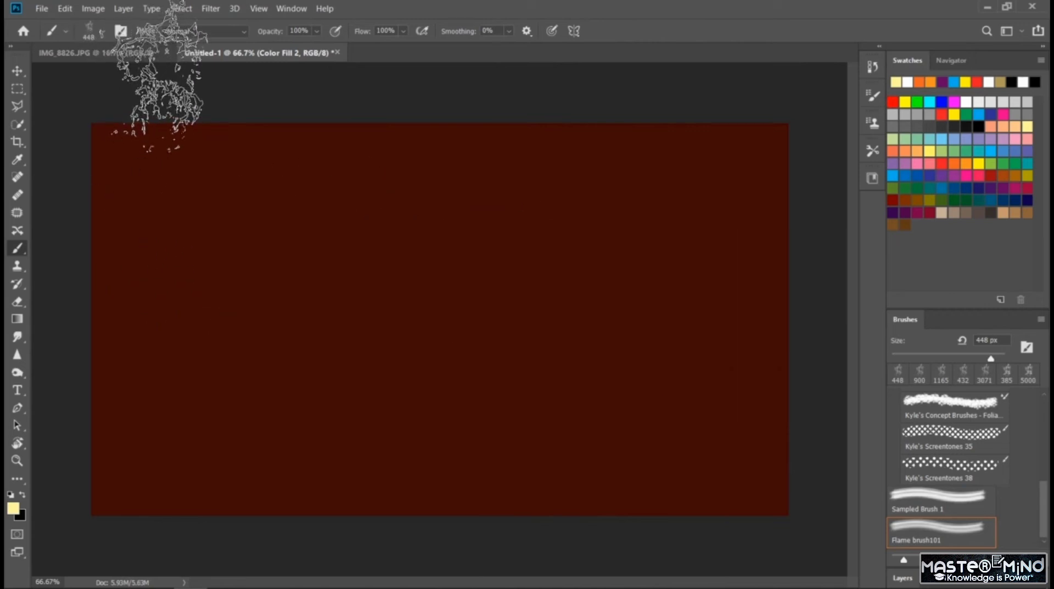
- Stamp pale yellow flames side by side along the top edge of the canvas, undoing one misplaced stroke
left_click(148, 71)
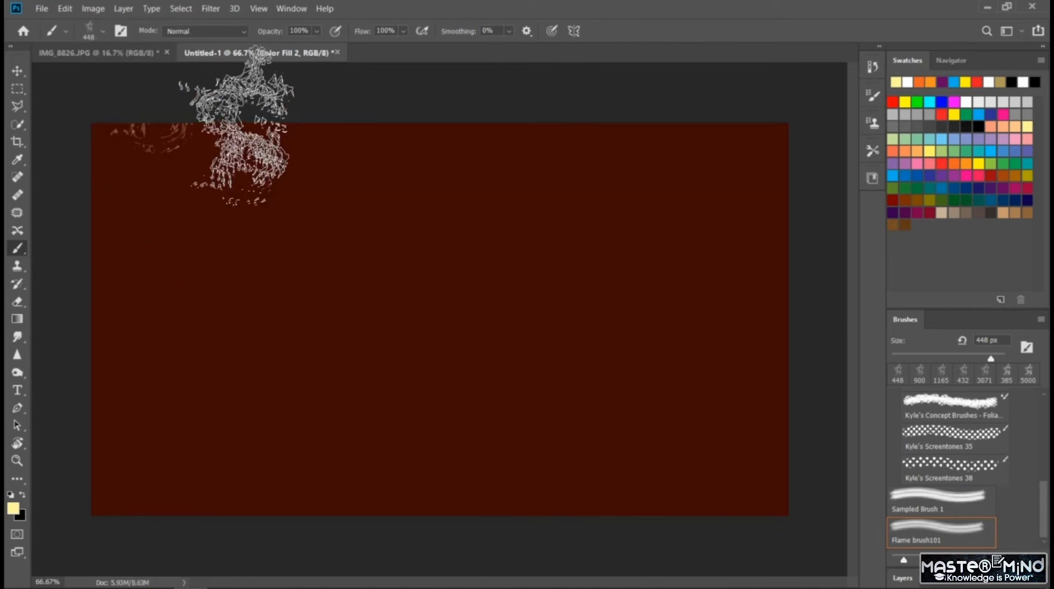
left_click_drag(242, 123, 439, 124)
key("ctrl+z")
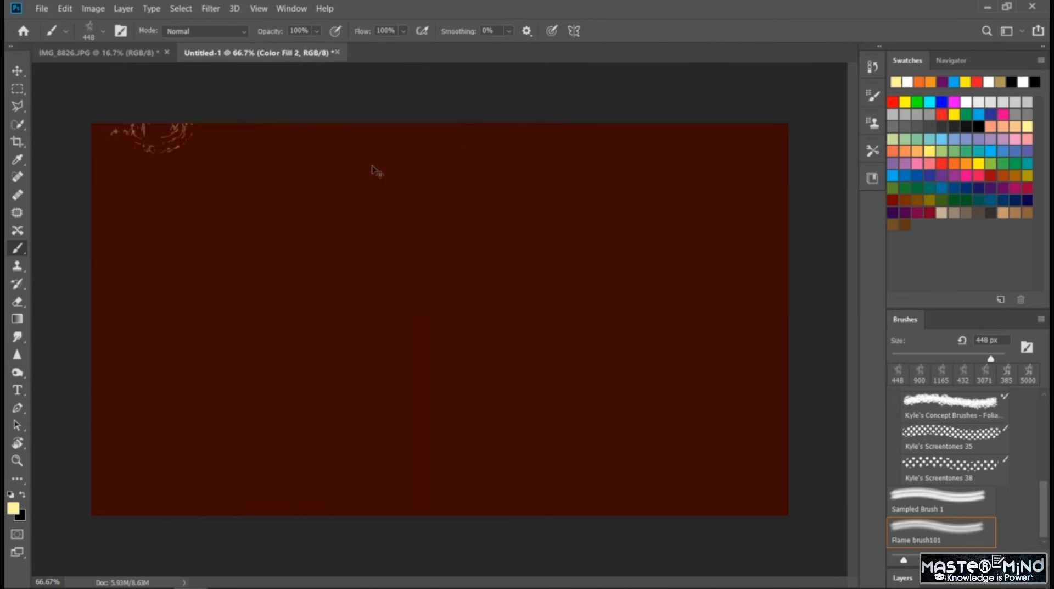
left_click(329, 151)
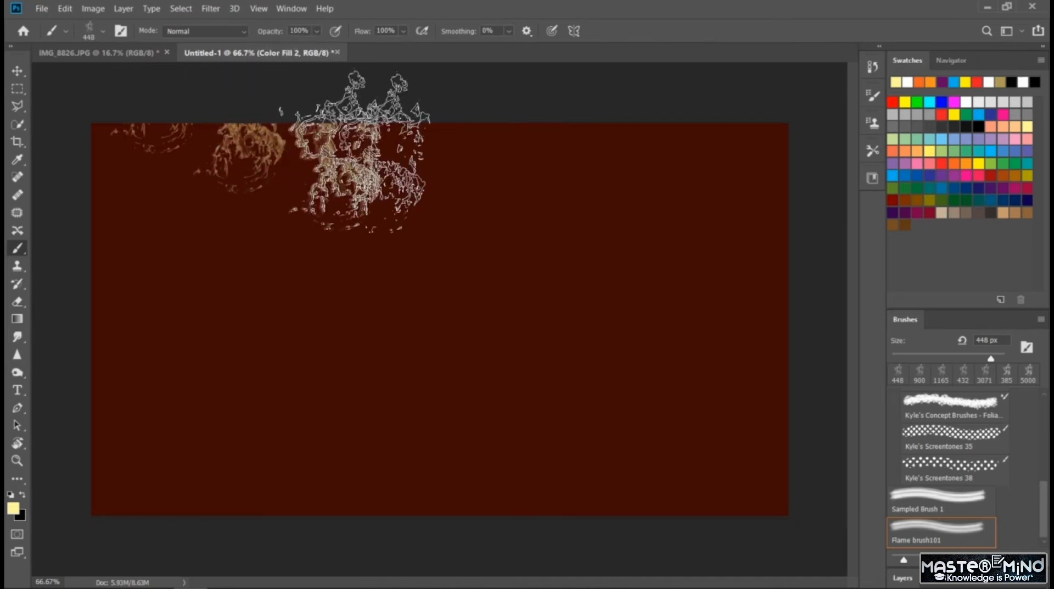
left_click(436, 122)
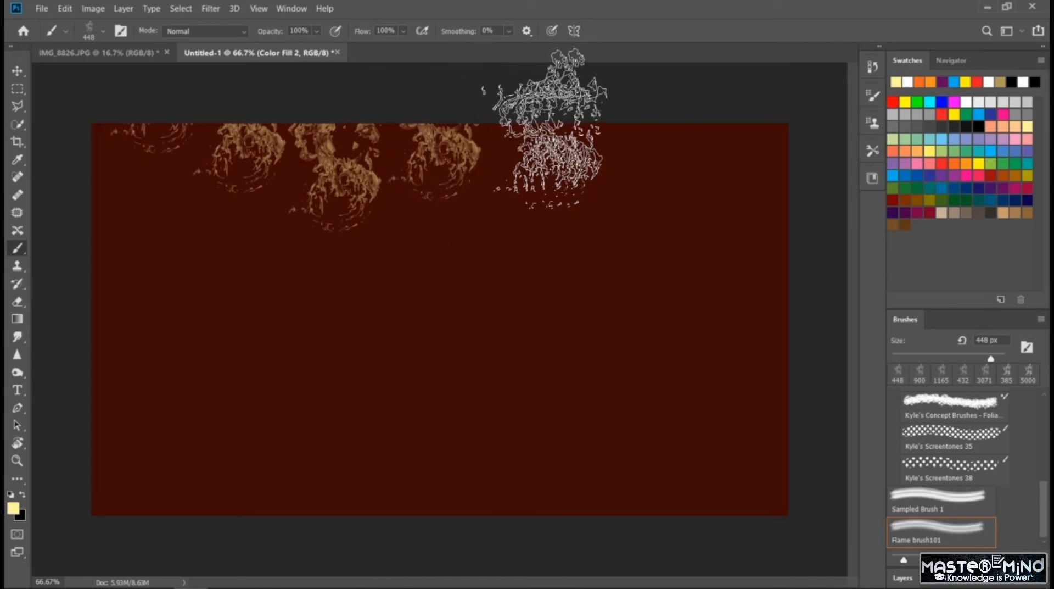
left_click(549, 118)
left_click(650, 154)
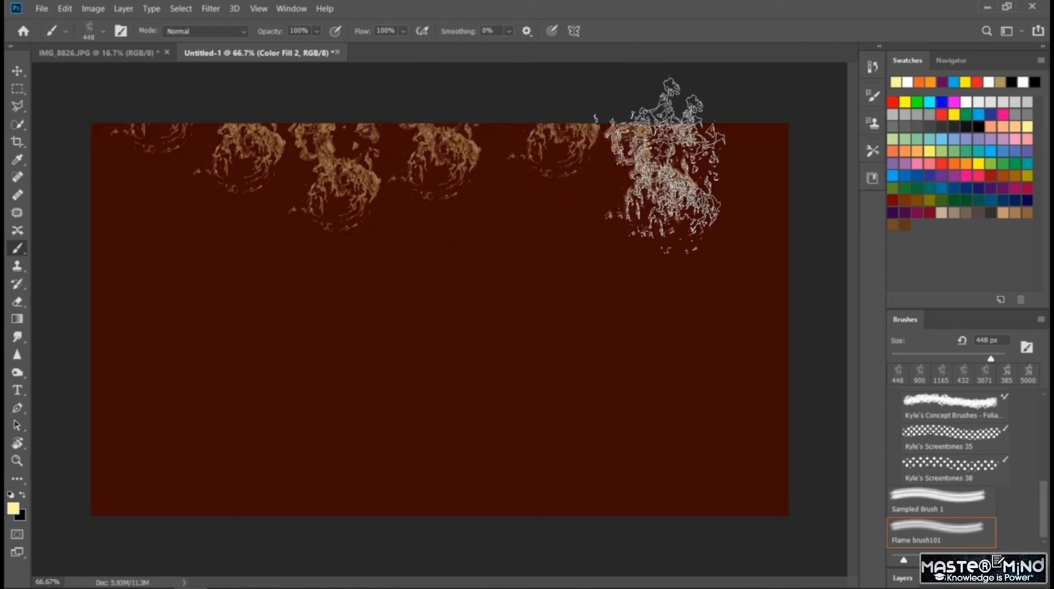
left_click(771, 167)
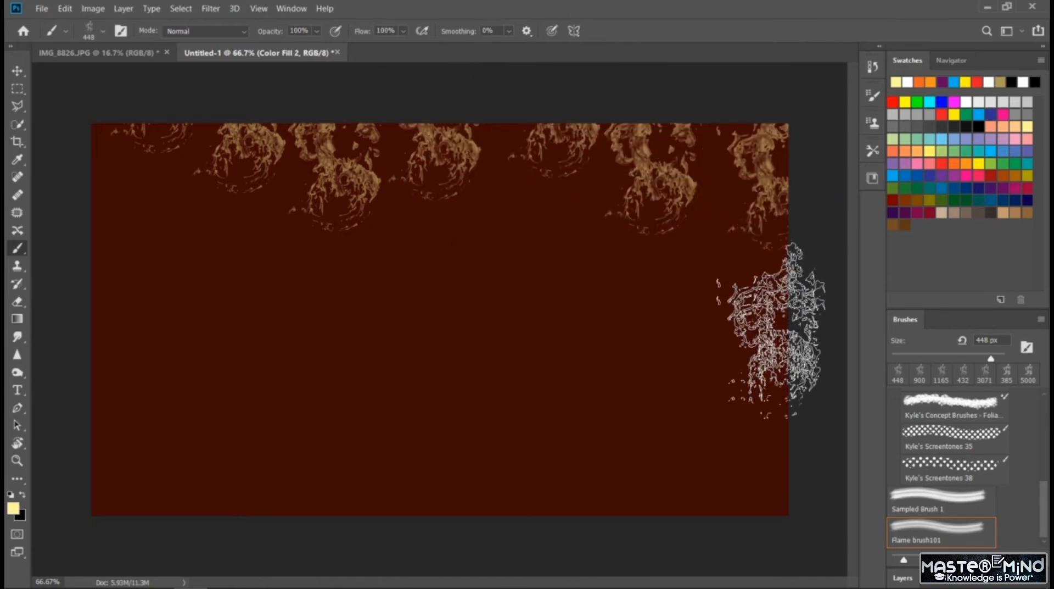
- Continue the pale yellow flame border down the right edge and along the bottom edge of the canvas
left_click(767, 341)
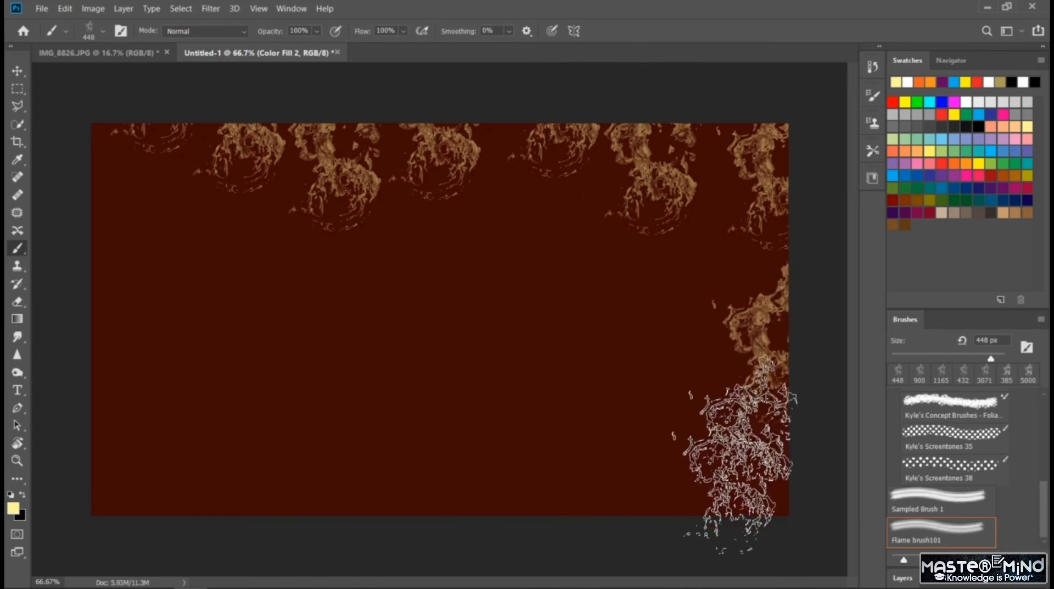
left_click(686, 472)
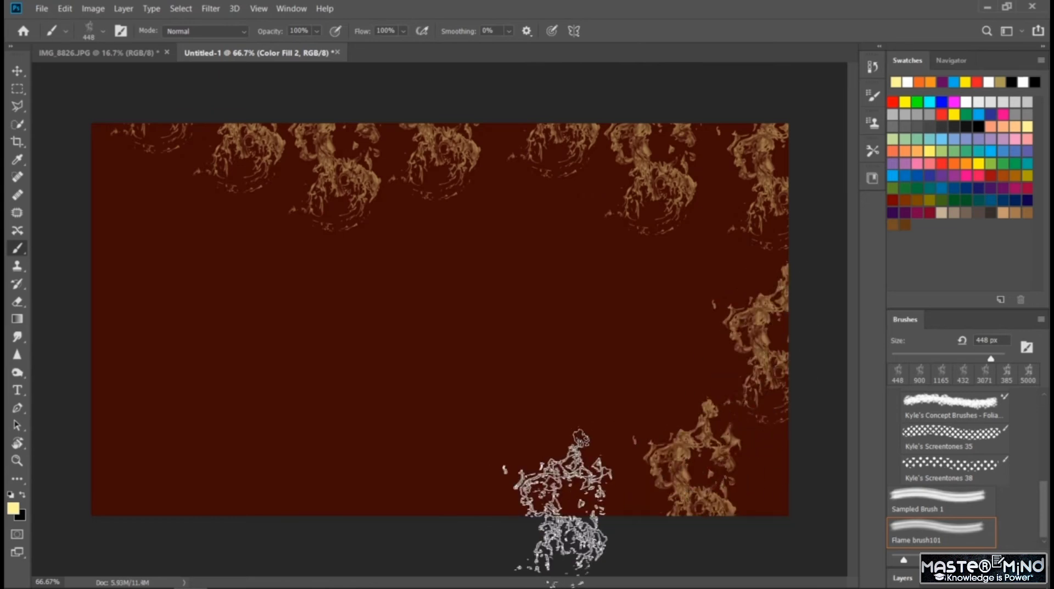
left_click(570, 516)
left_click(436, 530)
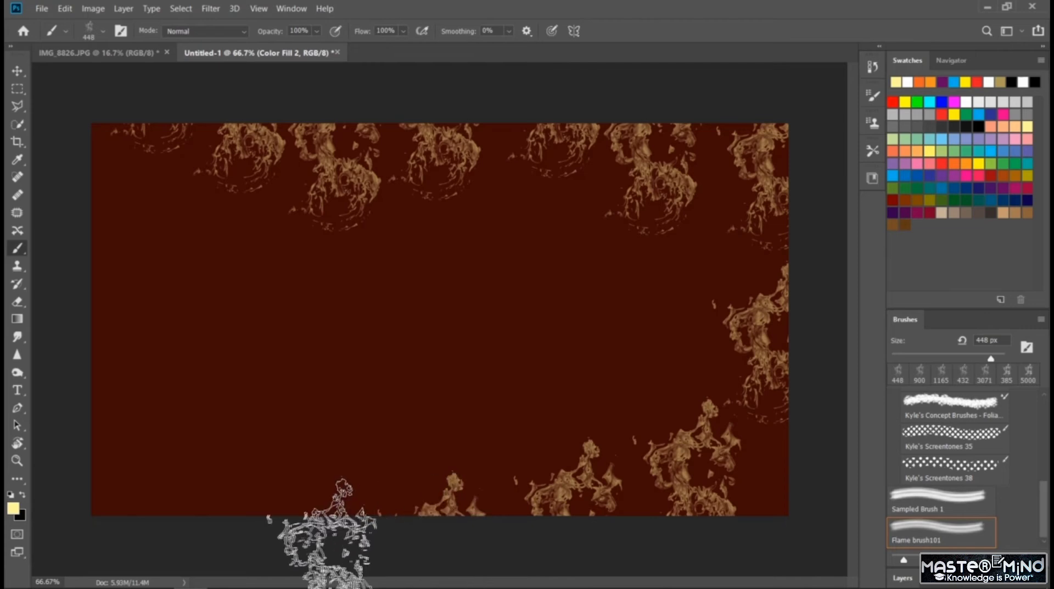
left_click(335, 535)
left_click(225, 475)
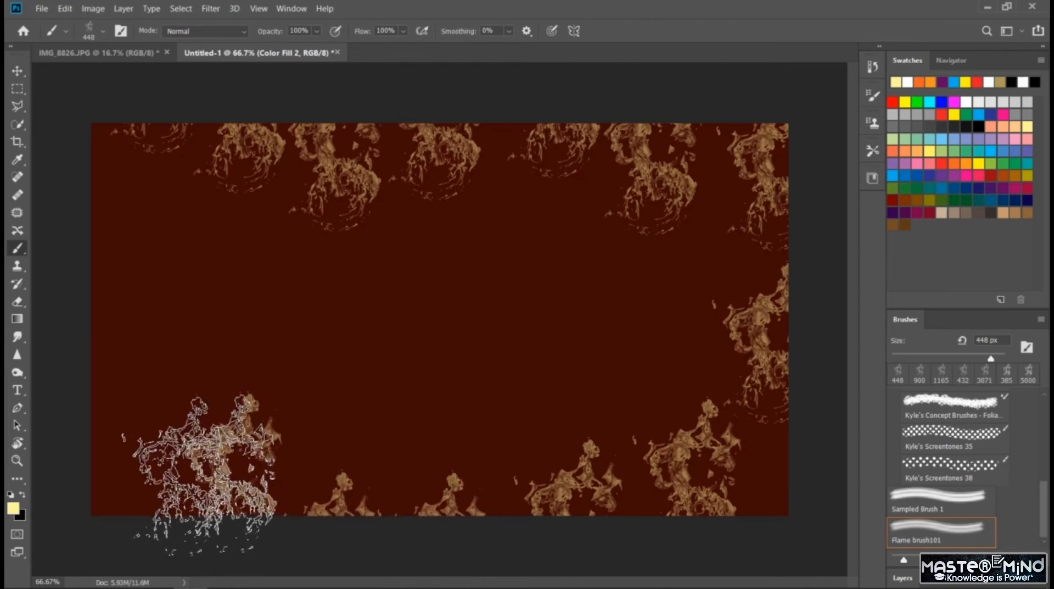
left_click(113, 483)
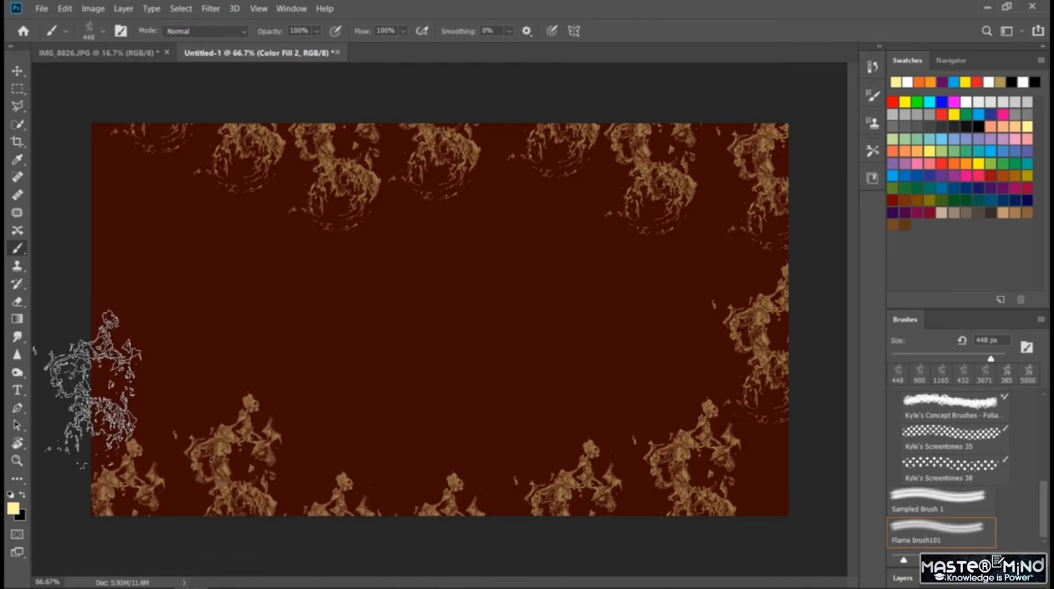
- Close the flame border by stamping pale yellow flames along the left edge and into its corners
left_click(79, 353)
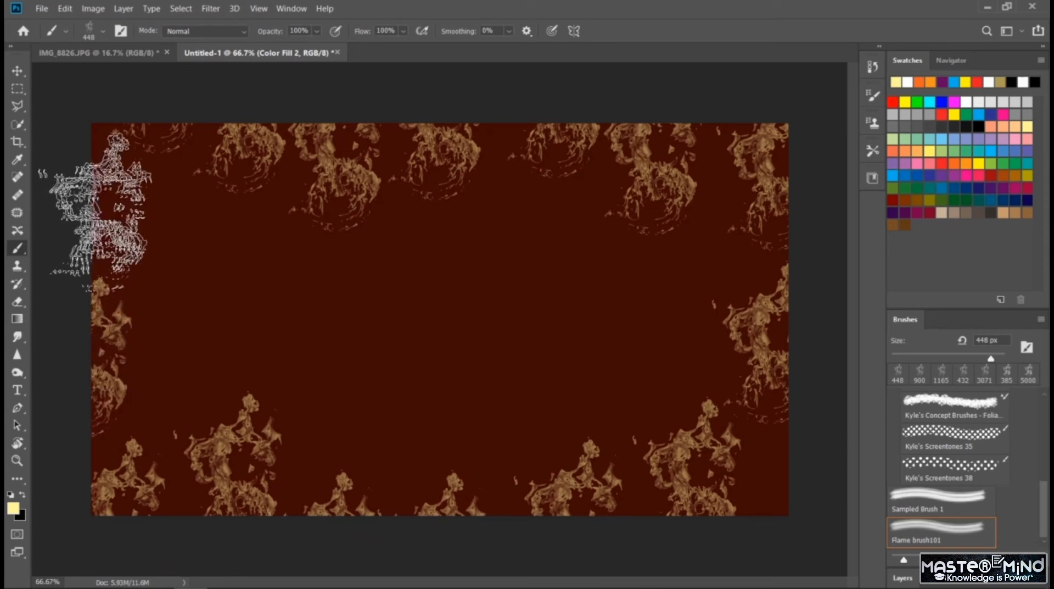
left_click(110, 165)
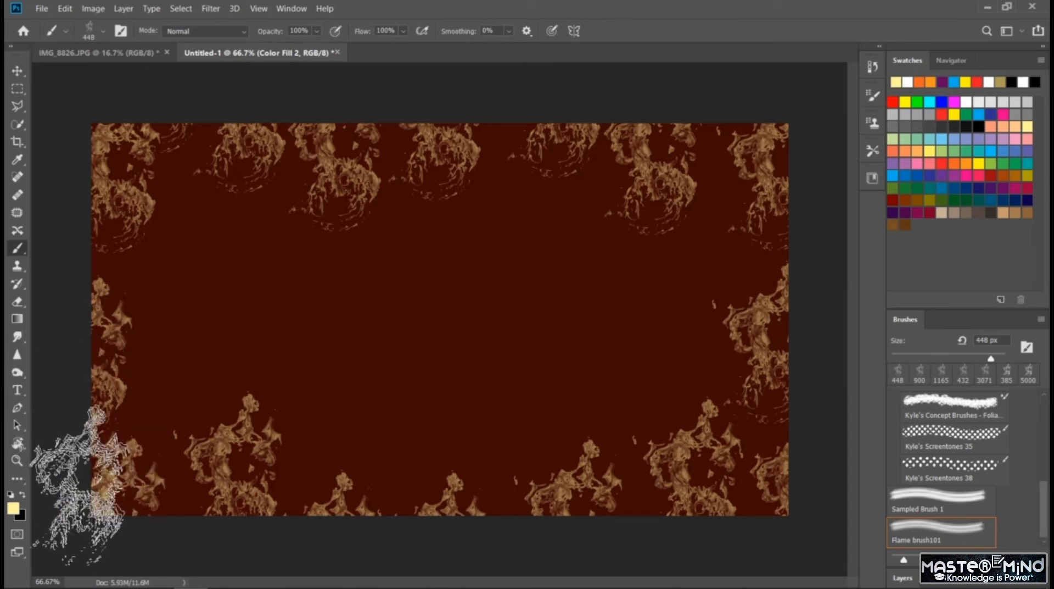
left_click(73, 486)
- Rotate the canvas view to -22° and return to the Brush tool
left_click(17, 106)
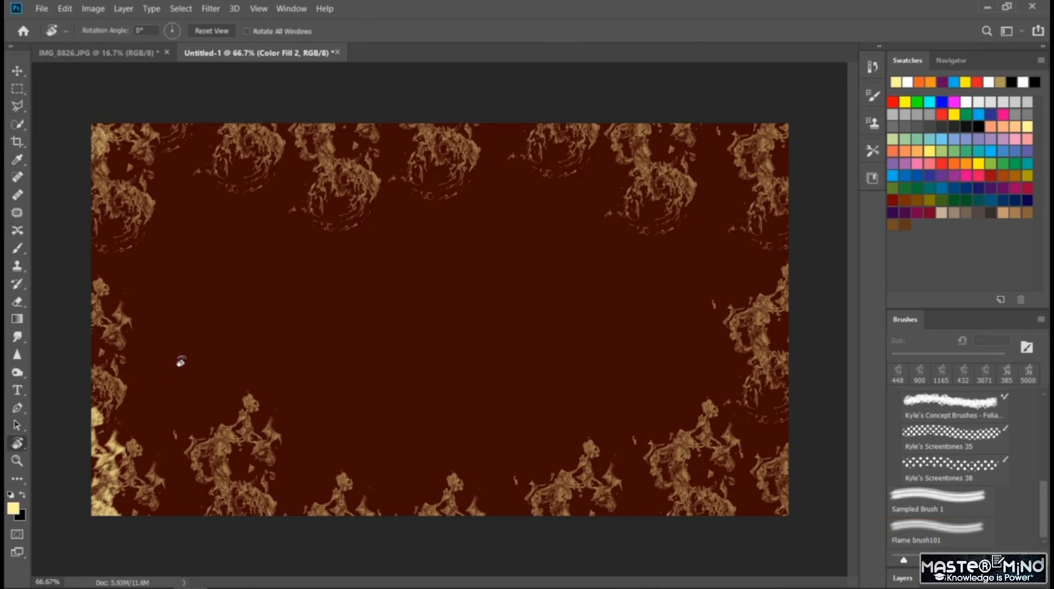
left_click_drag(181, 361, 238, 445)
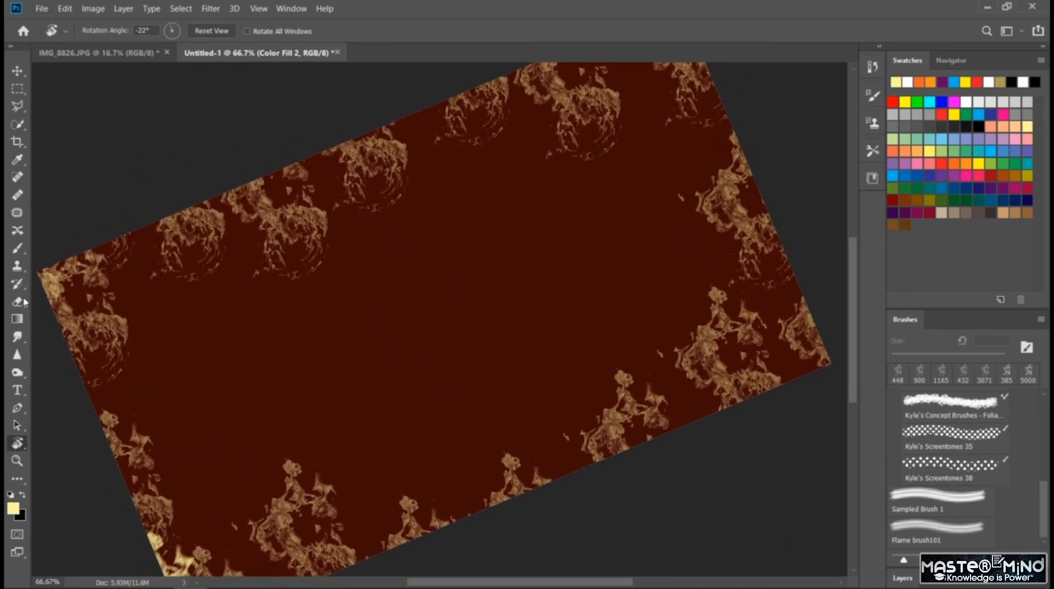
left_click(22, 251)
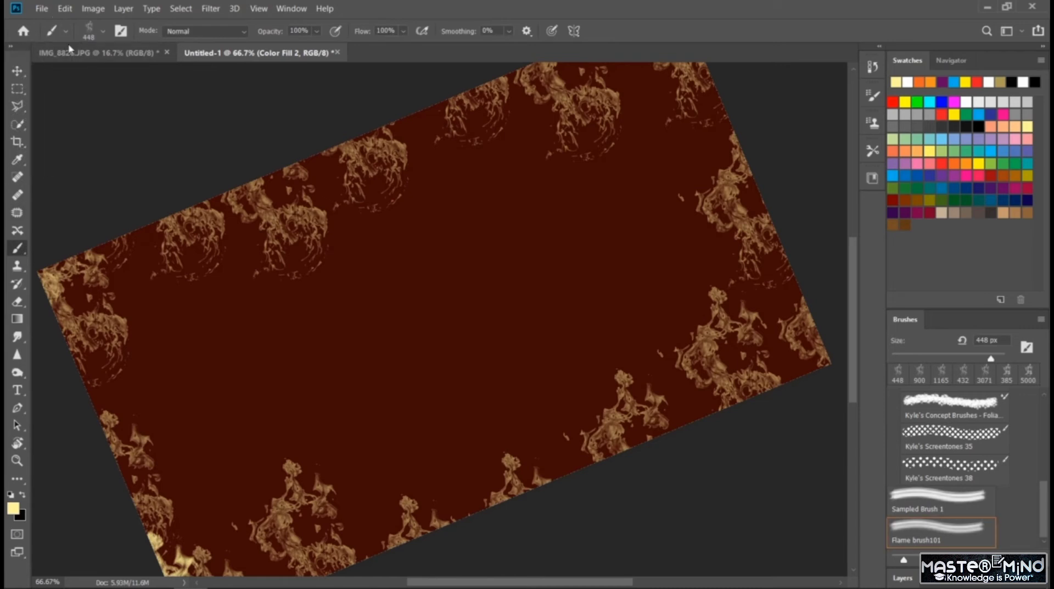
- Set the flame brush size to 1102 px and try one large pale yellow flame in the middle, undoing it
left_click(102, 34)
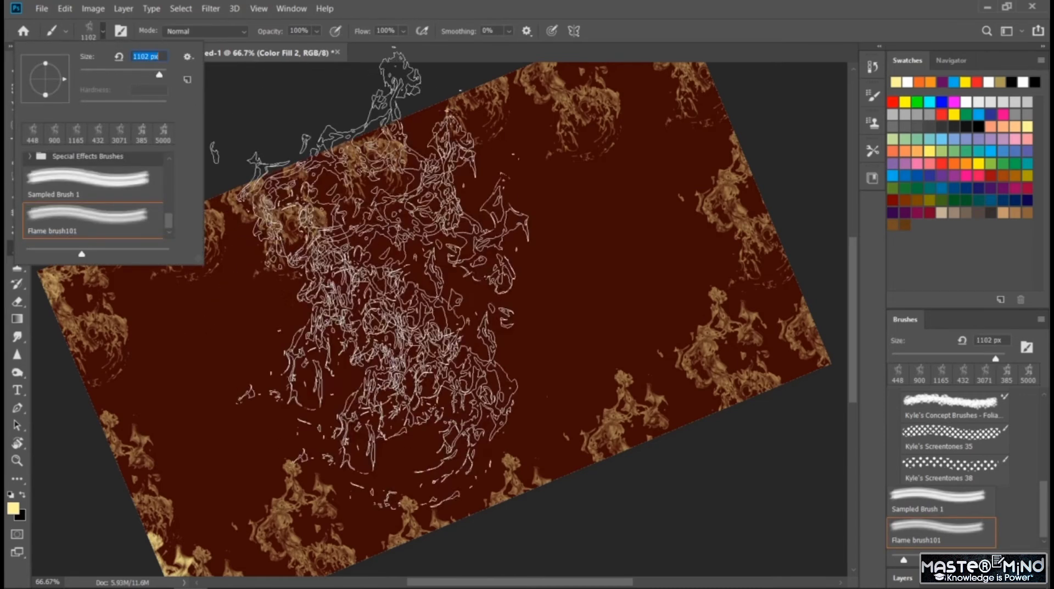
left_click(431, 300)
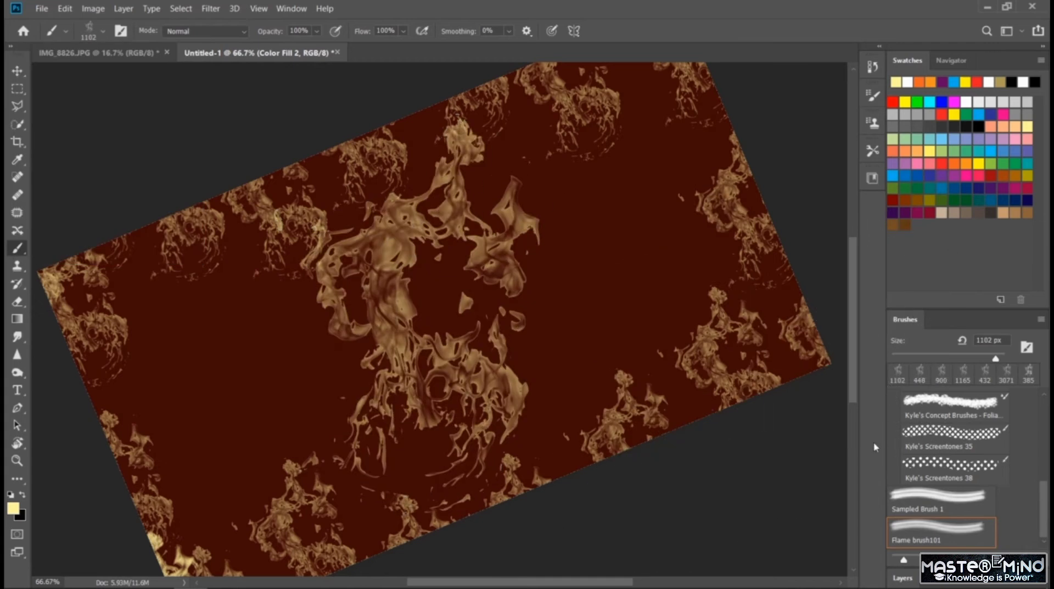
key("ctrl+z")
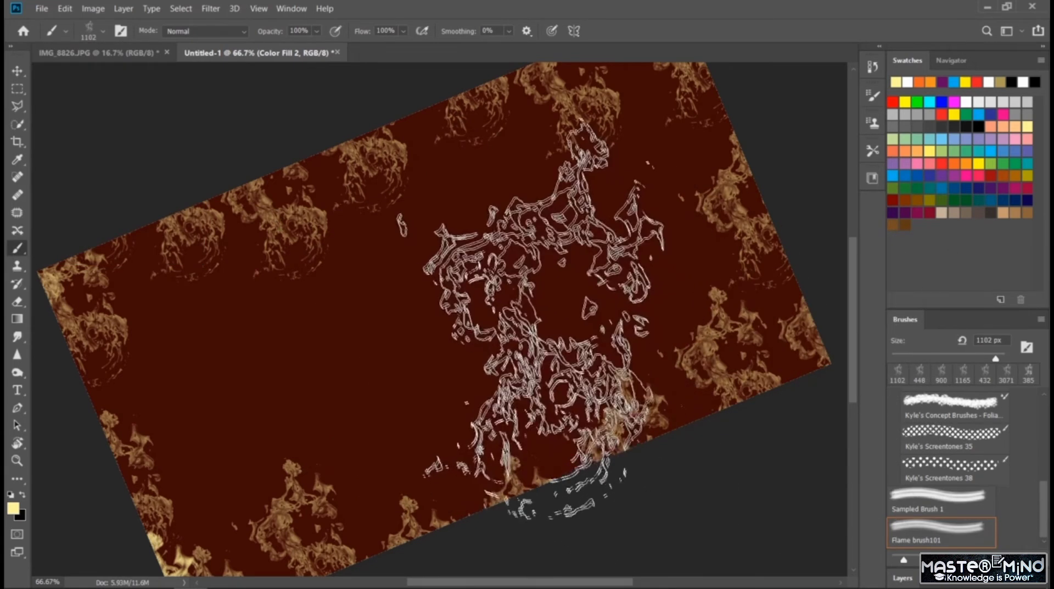
- Try a large pale yellow flame in the canvas middle and another near the lower-left corner, undoing each
left_click(494, 396)
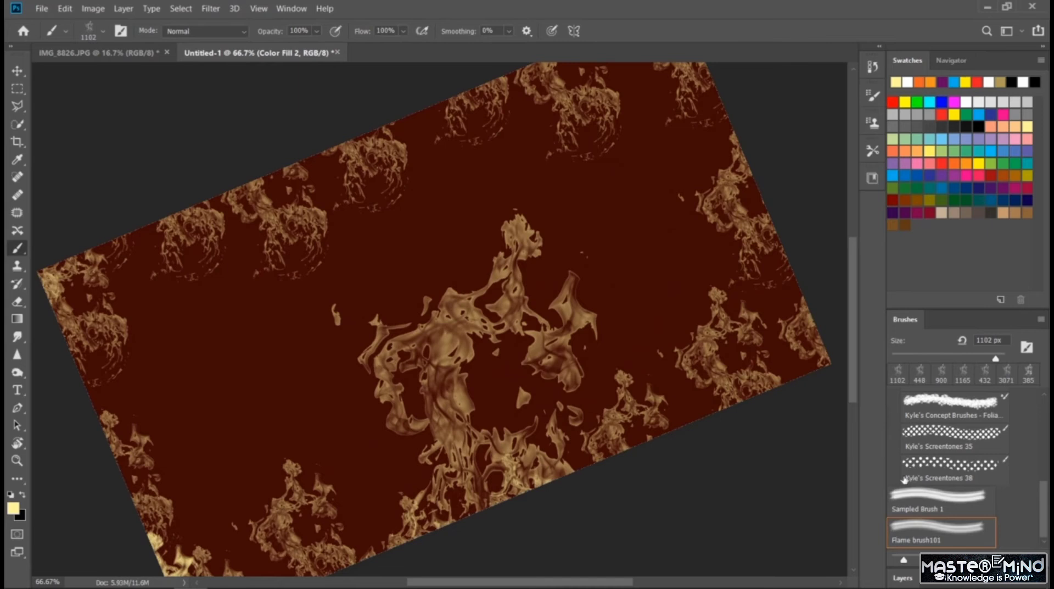
key("ctrl+z")
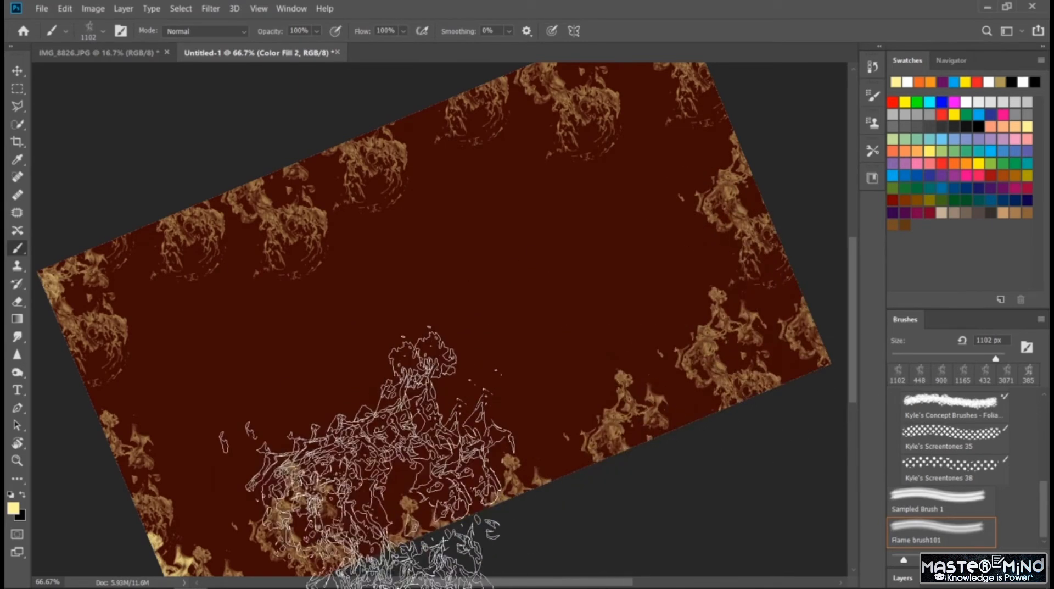
left_click(296, 463)
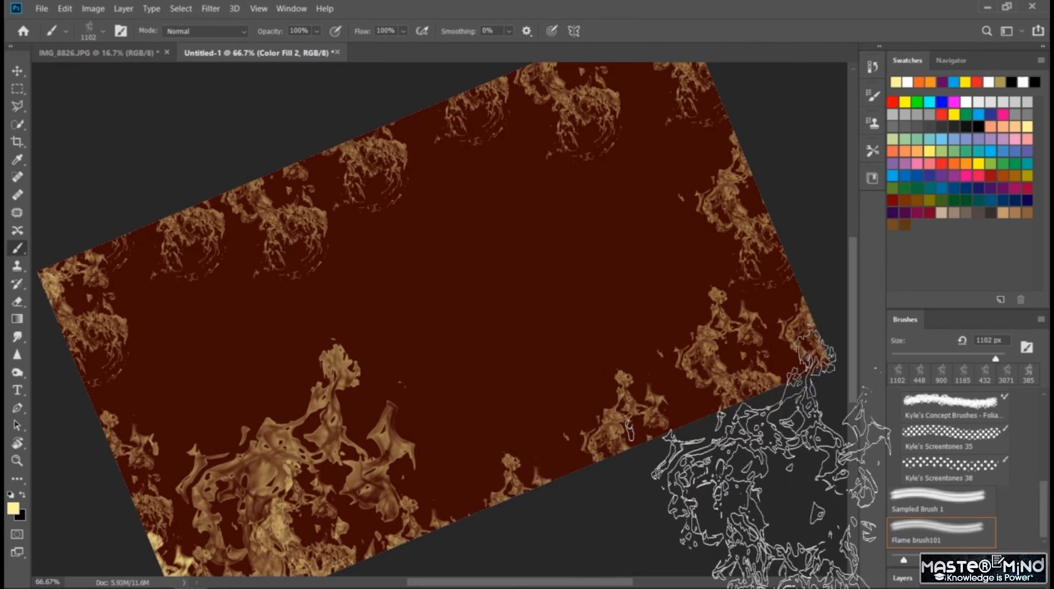
key("ctrl+z")
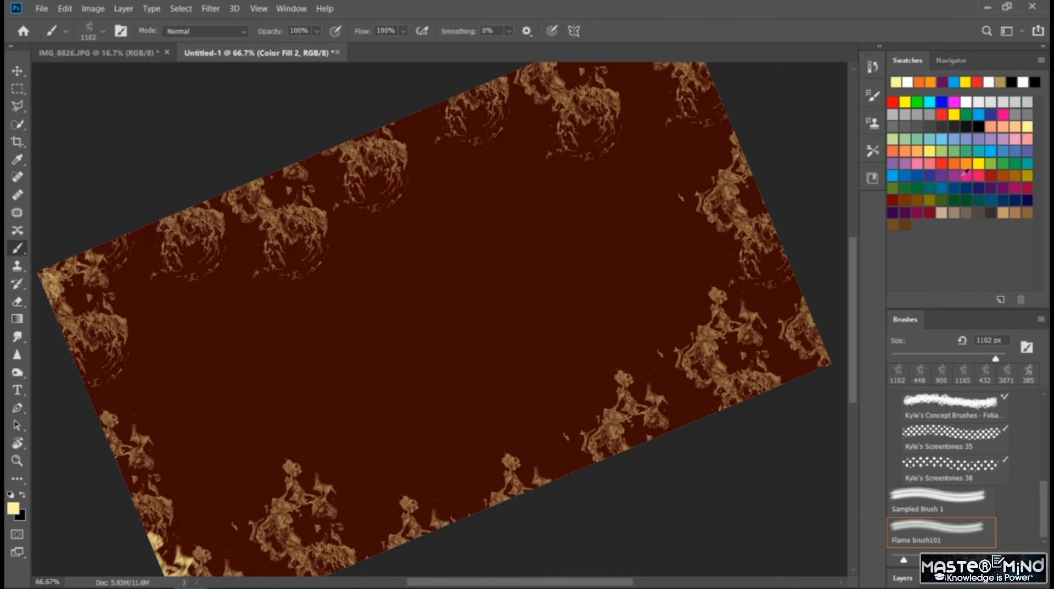
- Try a large red flame and a large yellow flame near the lower-left corner, undoing each
left_click(939, 160)
left_click(237, 467)
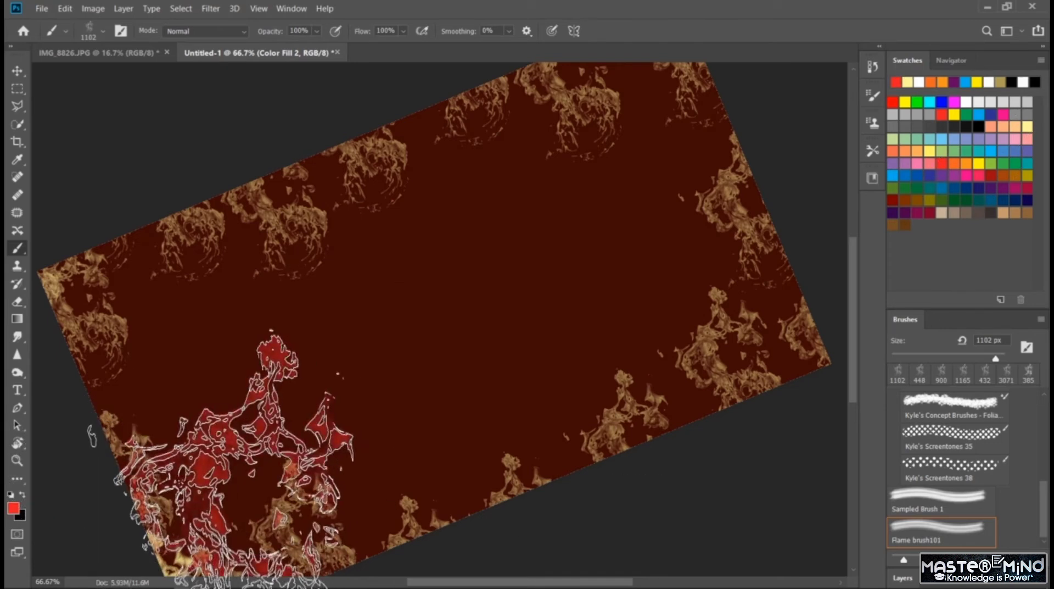
key("ctrl+z")
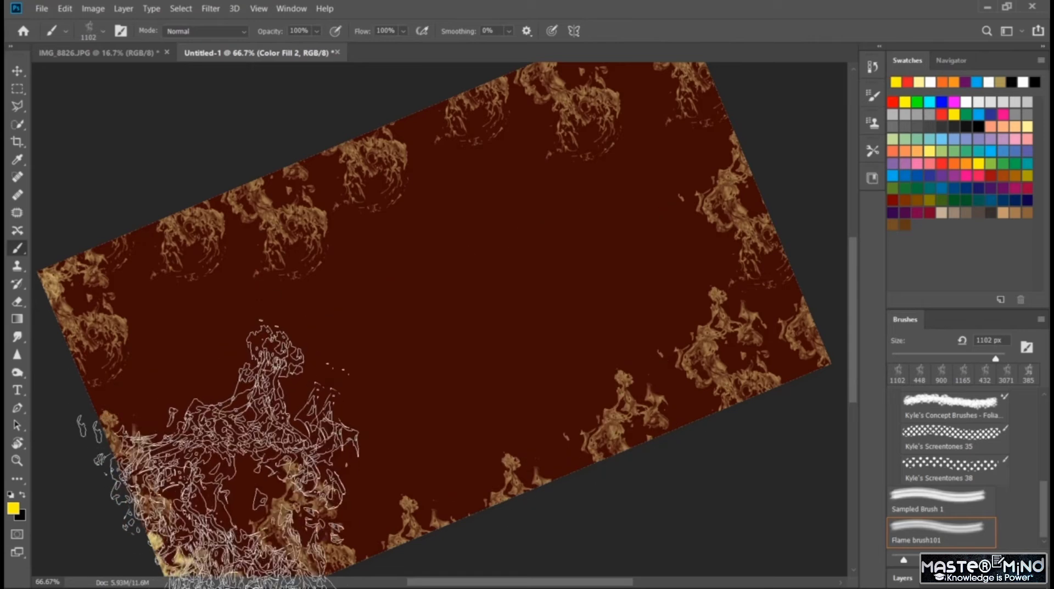
left_click(258, 462)
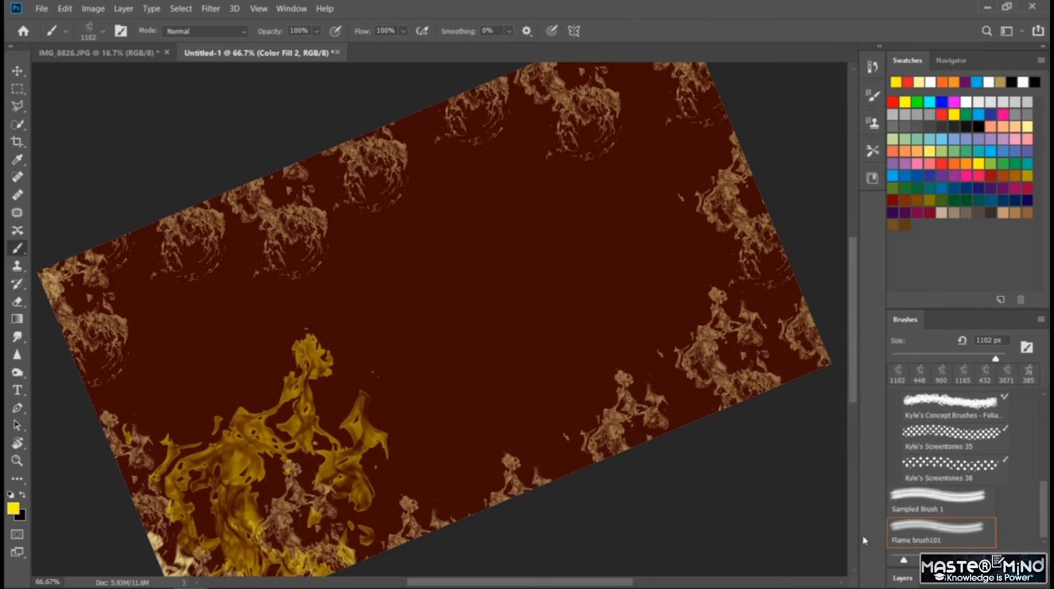
key("ctrl+z")
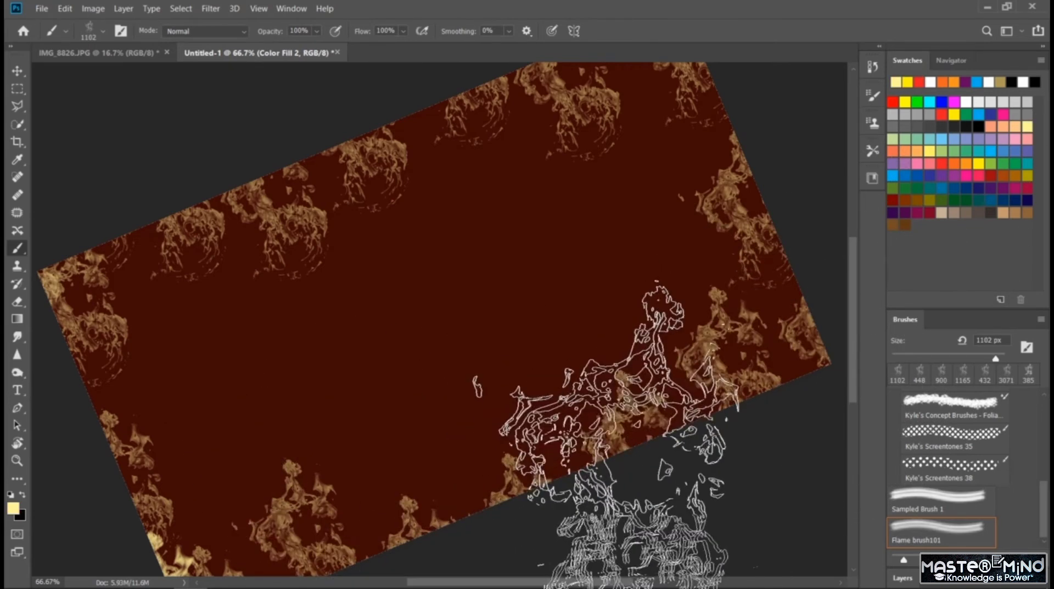
- Stamp large pale yellow flames over the canvas's bottom edge right of center and over its left edge
left_click(692, 467)
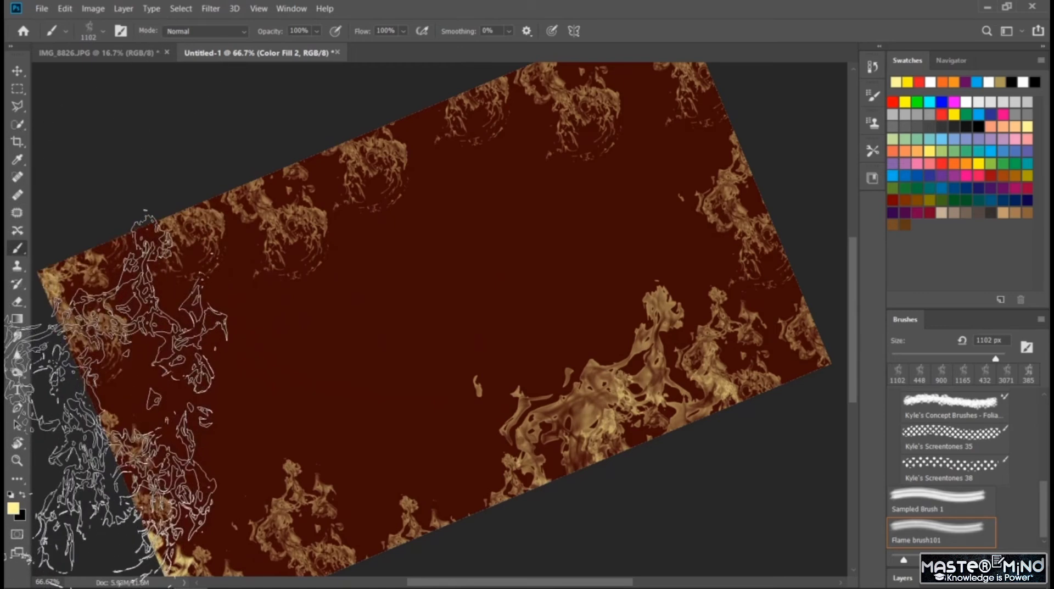
left_click(77, 406)
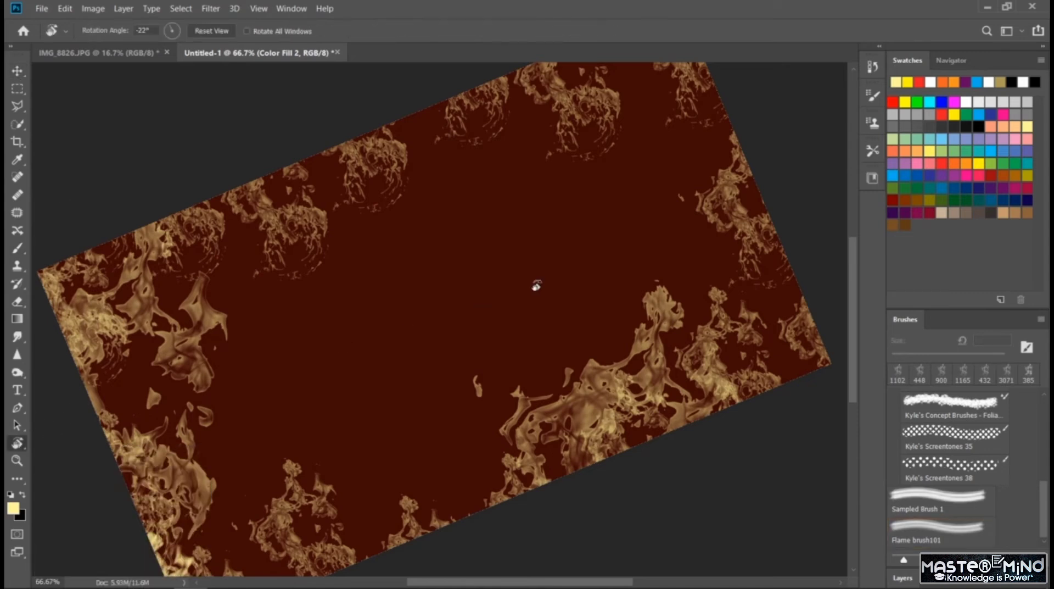
- Return the canvas view rotation to 0° and switch to the Photography workspace
left_click_drag(537, 285, 569, 325)
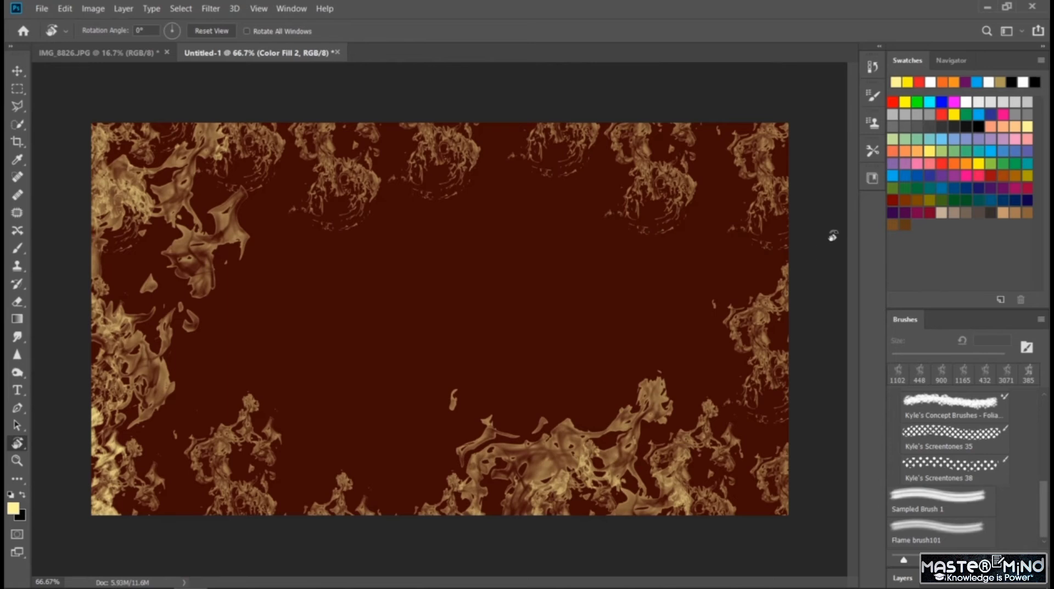
left_click(1020, 31)
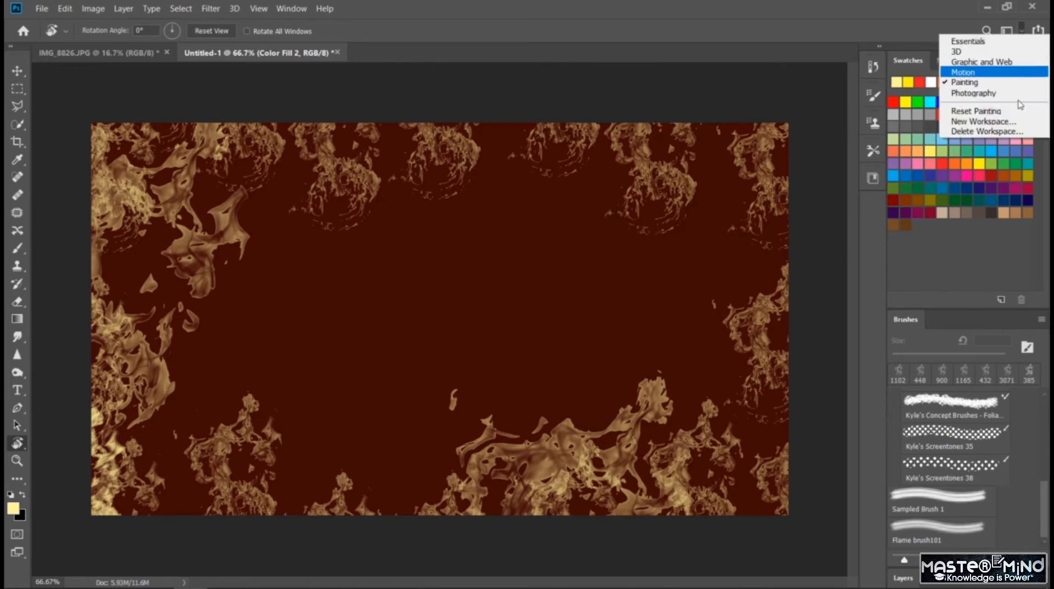
left_click(1016, 94)
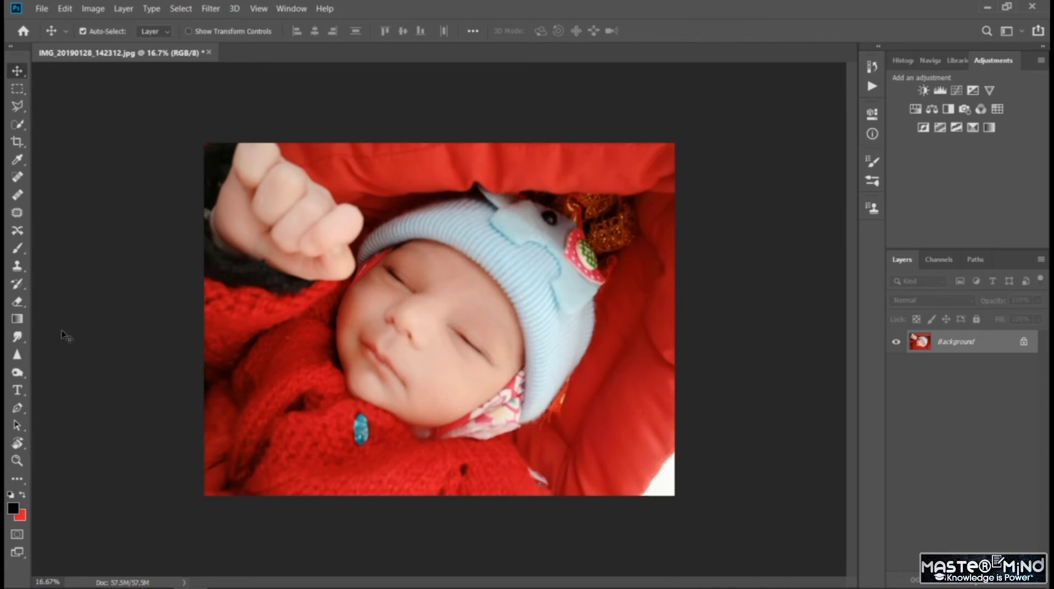
- Cover the whole baby photo with black using the Brush tool and the flame brush
left_click(15, 248)
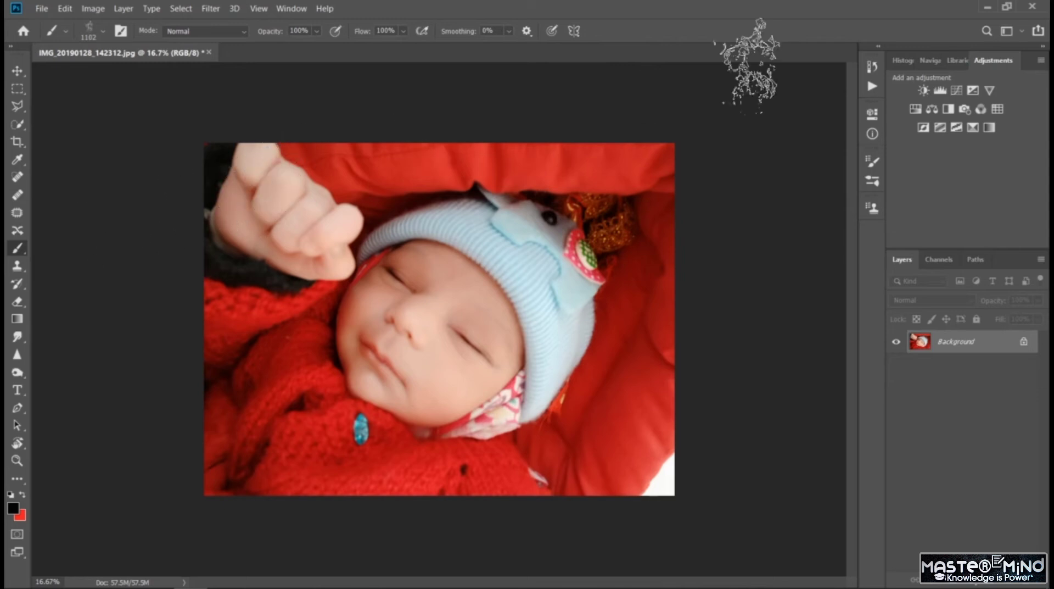
mouse_move(213, 171)
left_mouse_down()
mouse_move(308, 158)
mouse_move(259, 176)
mouse_move(154, 188)
mouse_move(176, 226)
mouse_move(324, 188)
mouse_move(663, 141)
mouse_move(527, 172)
mouse_move(621, 193)
mouse_move(144, 287)
mouse_move(118, 341)
mouse_move(481, 224)
mouse_move(624, 277)
mouse_move(137, 400)
mouse_move(789, 332)
mouse_move(183, 445)
mouse_move(600, 424)
mouse_move(94, 494)
mouse_move(706, 471)
mouse_move(676, 515)
left_mouse_up()
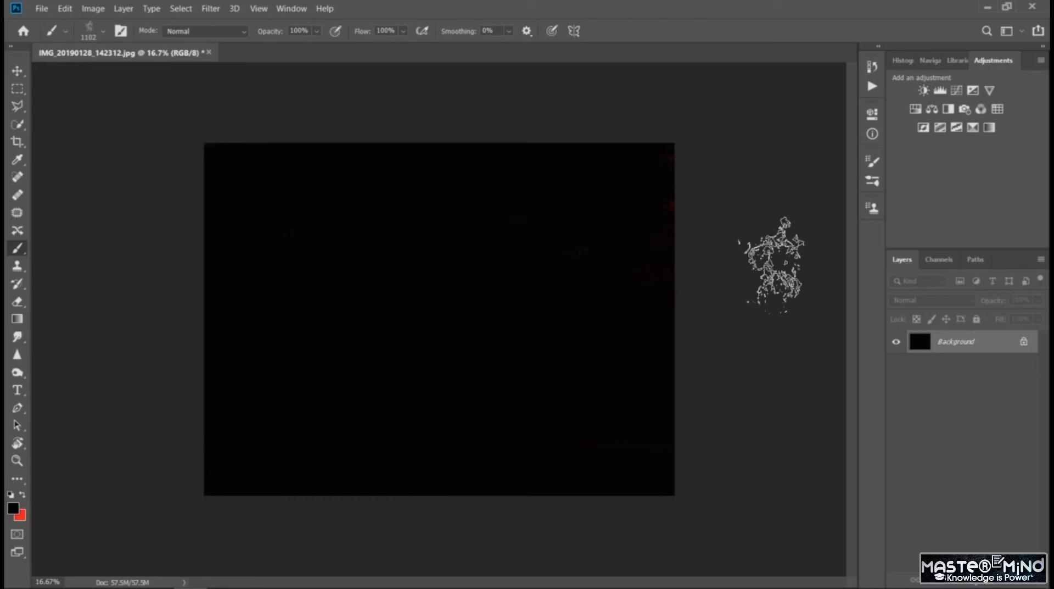
- Activate the History Brush Tool and display the document's history states
left_click(20, 286)
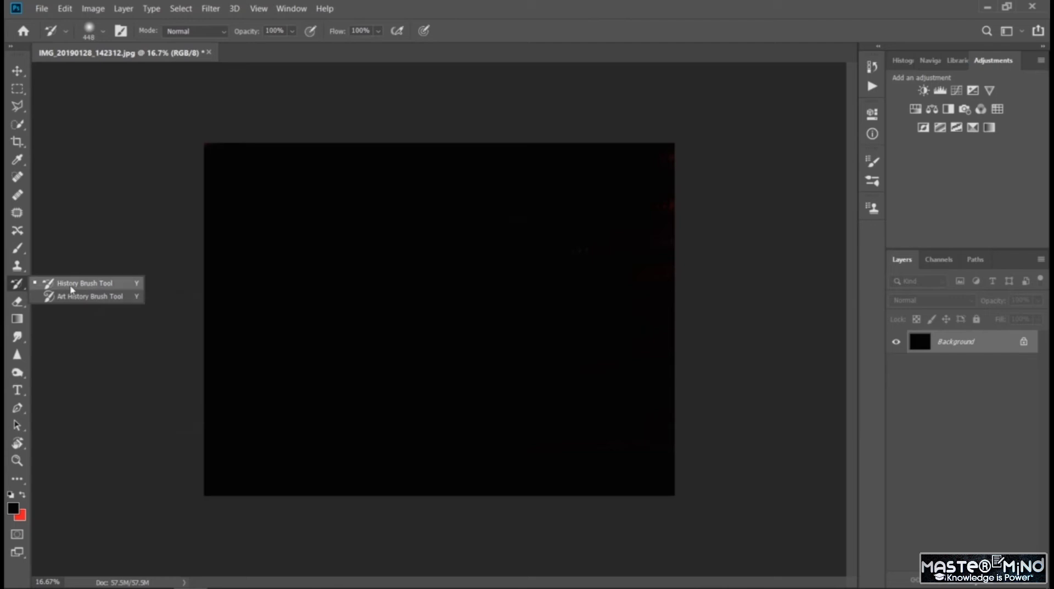
left_click(71, 286)
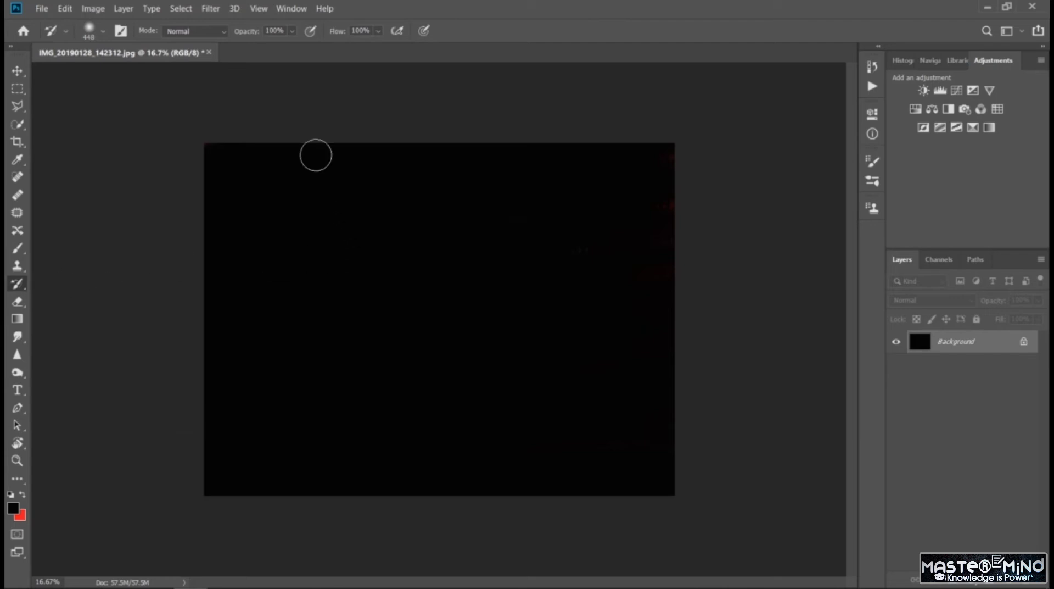
left_click(291, 9)
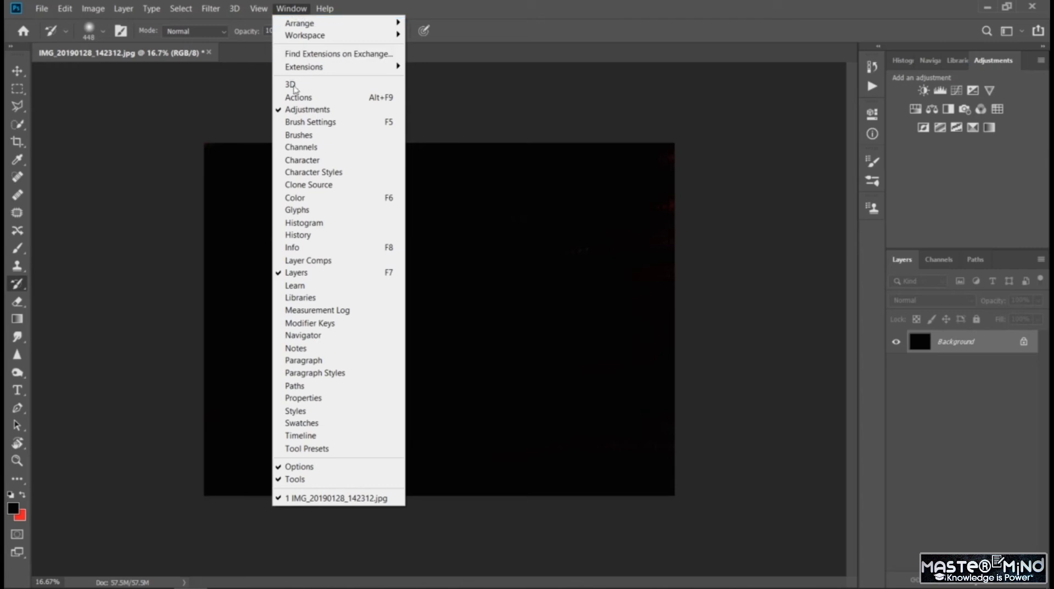
left_click(321, 236)
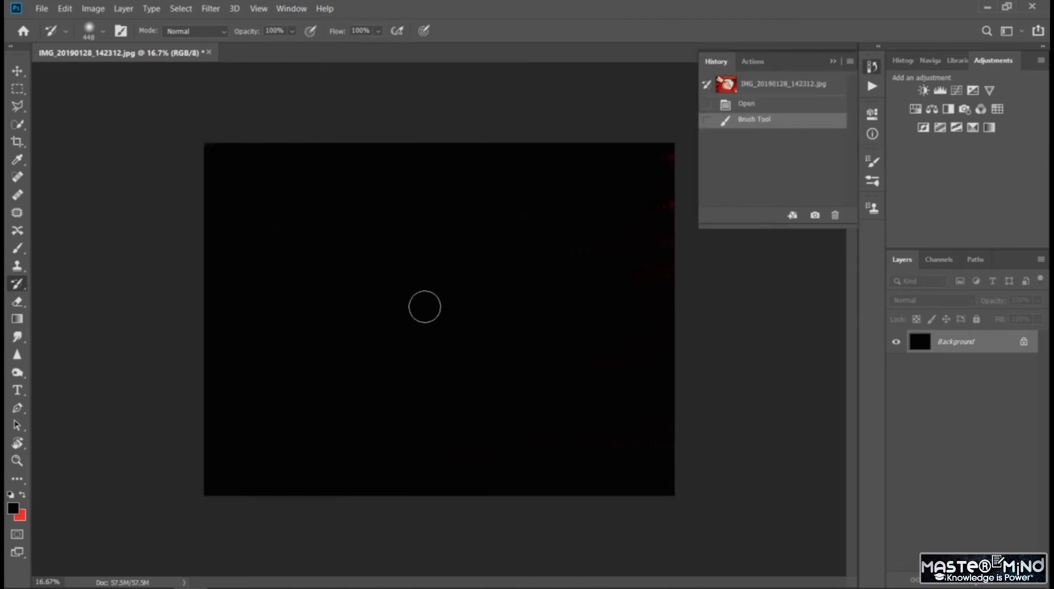
- Try restoring the baby's face from the blackened photo with the History Brush, then undo it
mouse_move(425, 263)
left_mouse_down()
mouse_move(394, 324)
mouse_move(396, 341)
mouse_move(435, 312)
mouse_move(434, 282)
mouse_move(406, 297)
mouse_move(417, 315)
mouse_move(457, 268)
mouse_move(387, 293)
mouse_move(399, 329)
mouse_move(436, 299)
mouse_move(411, 272)
mouse_move(376, 315)
mouse_move(411, 337)
mouse_move(459, 335)
mouse_move(362, 348)
mouse_move(462, 351)
mouse_move(324, 389)
mouse_move(477, 369)
mouse_move(450, 354)
mouse_move(525, 315)
mouse_move(439, 305)
mouse_move(480, 248)
mouse_move(362, 258)
mouse_move(282, 283)
mouse_move(384, 295)
left_mouse_up()
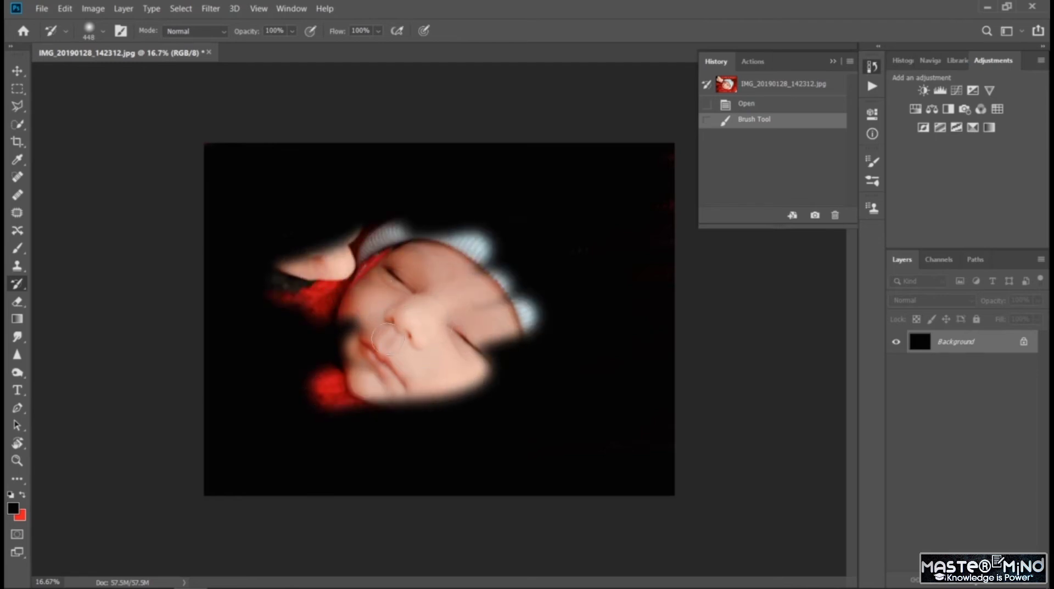
left_click_drag(388, 338, 391, 341)
key("ctrl+z")
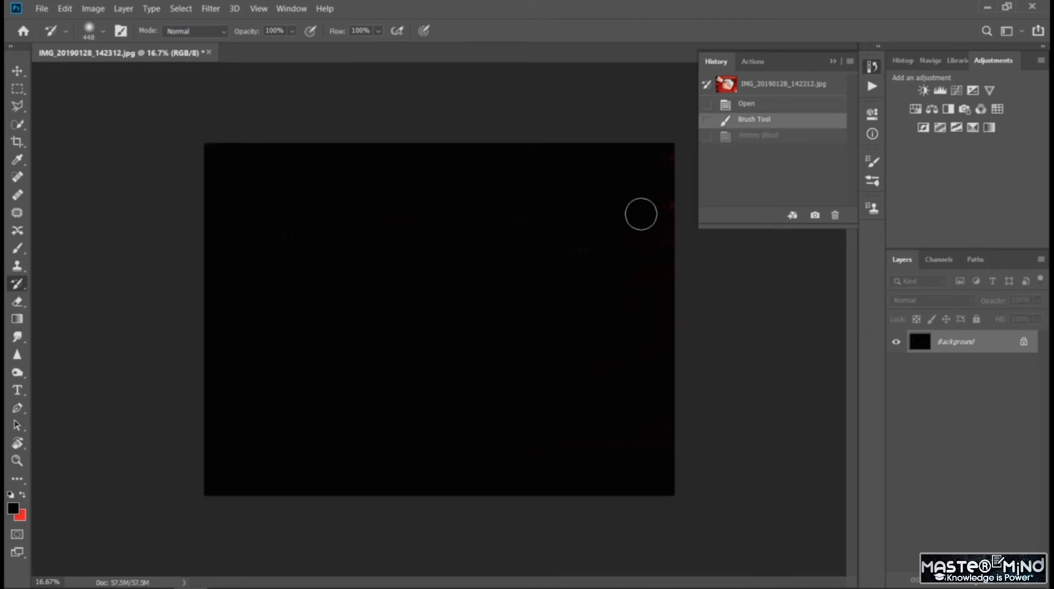
- Restore the baby's face and the area below the chin with separate diagonal History Brush strokes
left_click_drag(373, 279, 508, 244)
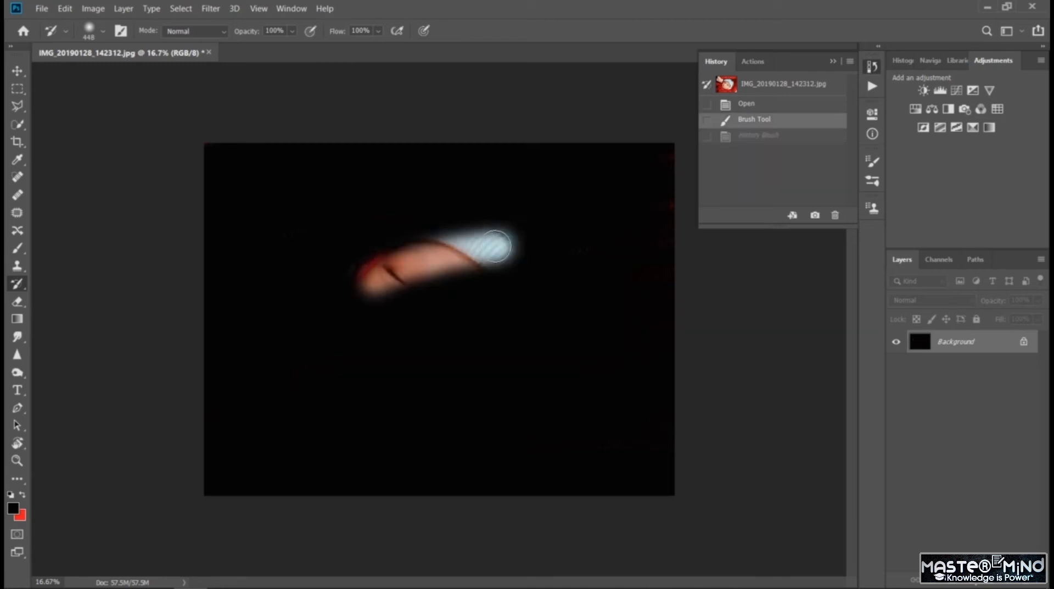
left_click_drag(315, 300, 527, 257)
left_click_drag(340, 326, 511, 310)
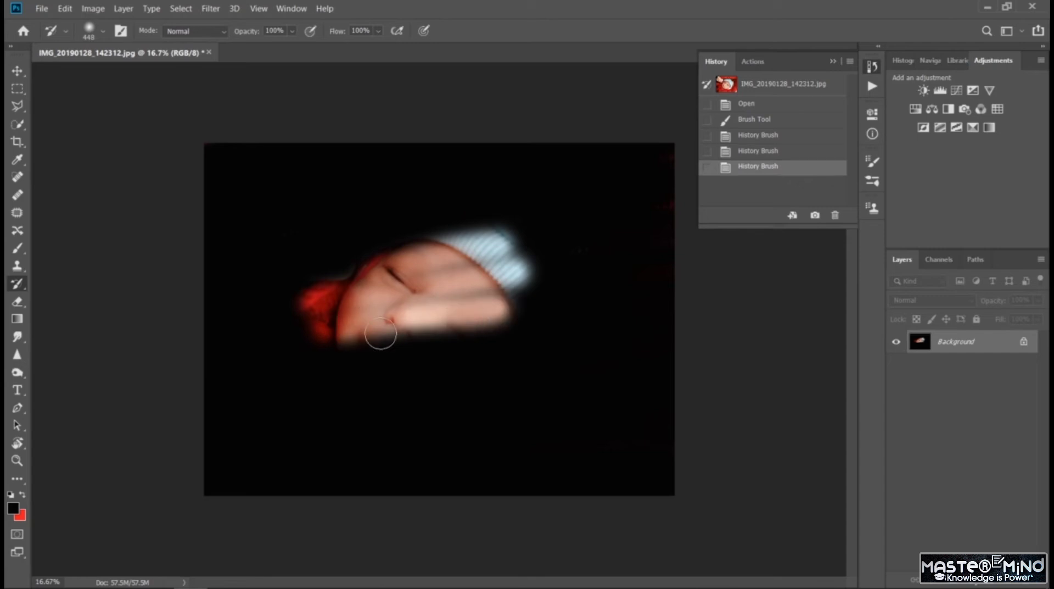
left_click_drag(379, 332, 456, 336)
left_click_drag(291, 379, 521, 347)
left_click_drag(357, 387, 463, 369)
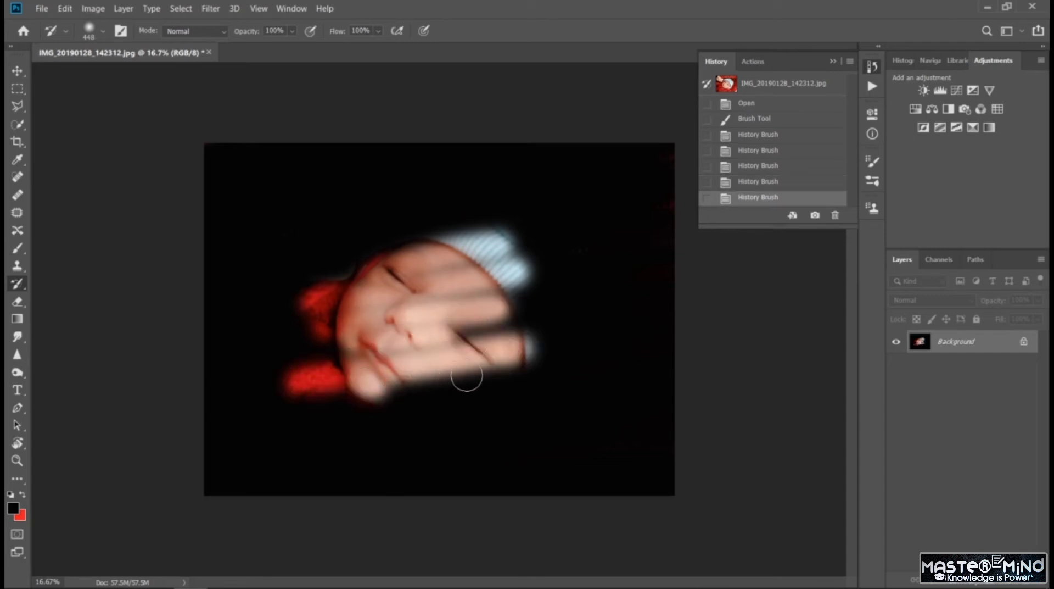
left_click_drag(346, 415, 543, 400)
left_click_drag(405, 440, 532, 424)
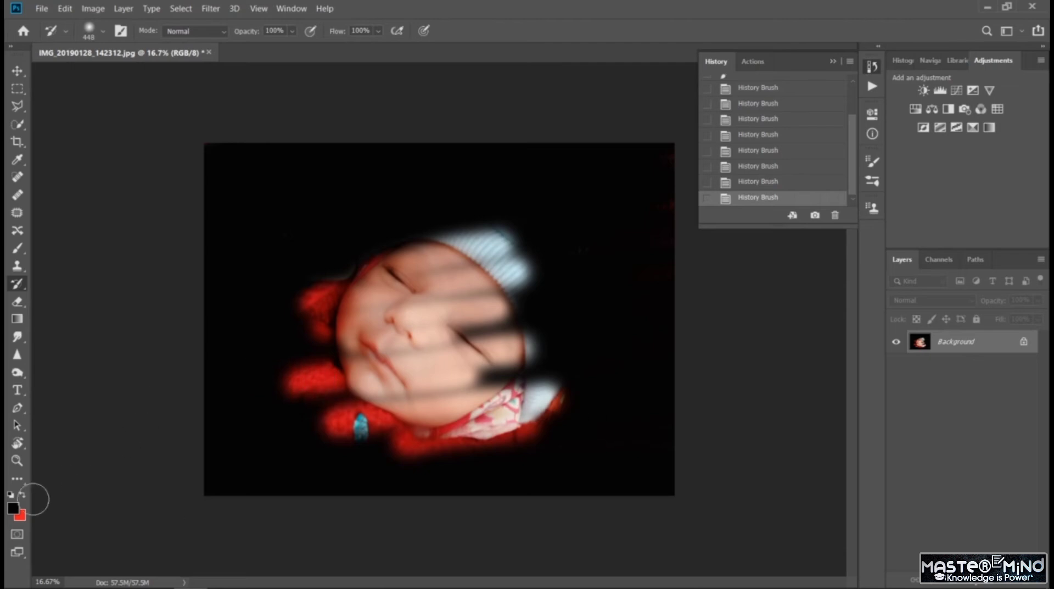
- Set the background color to near-white #faf9f9
left_click(24, 516)
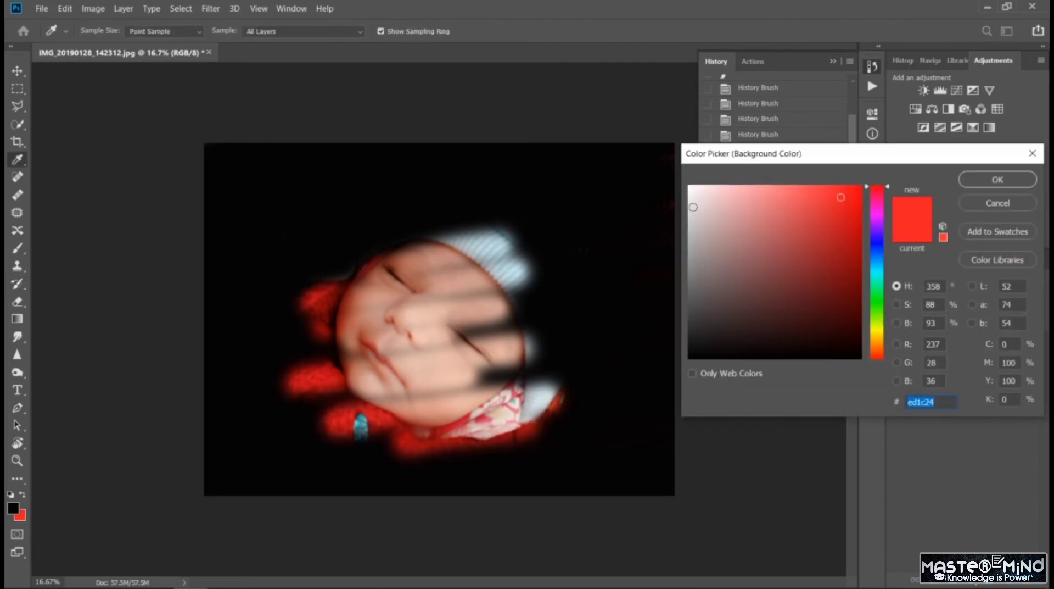
left_click(690, 189)
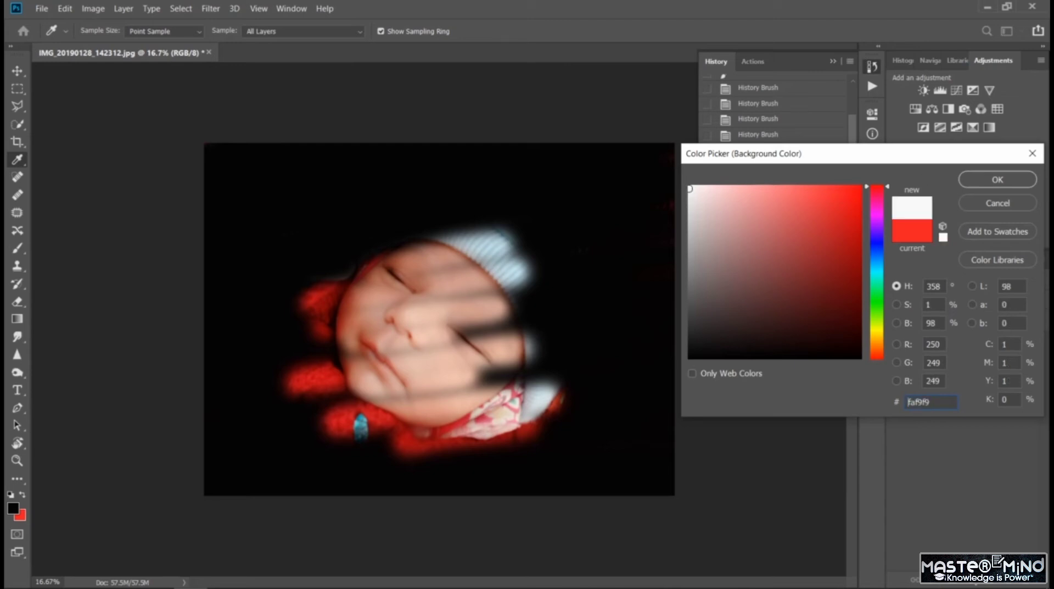
left_click(978, 183)
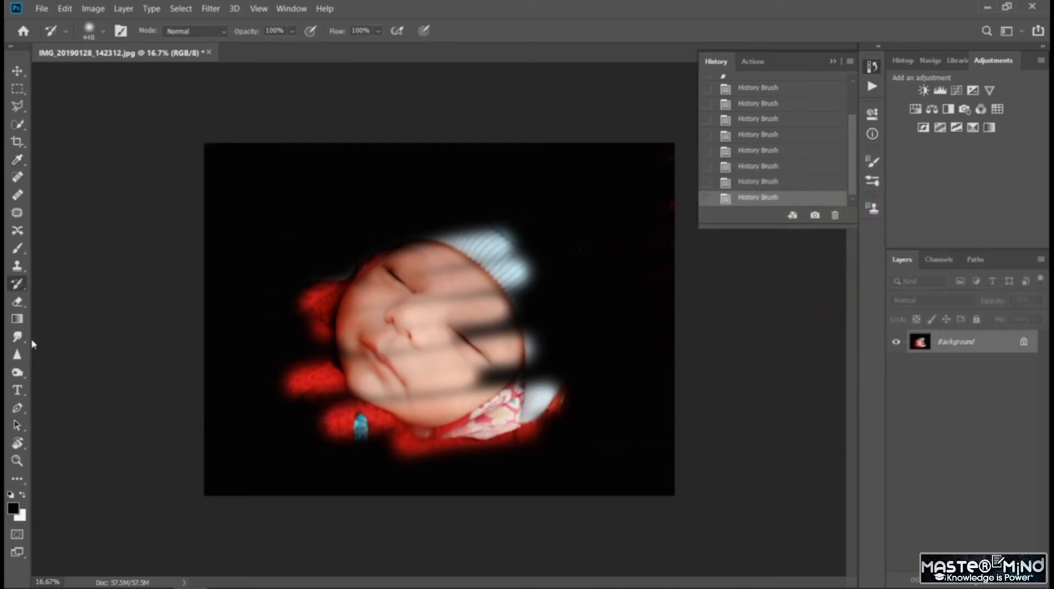
- Paint black with the flame brush around the restored face, covering its outer areas
key("b")
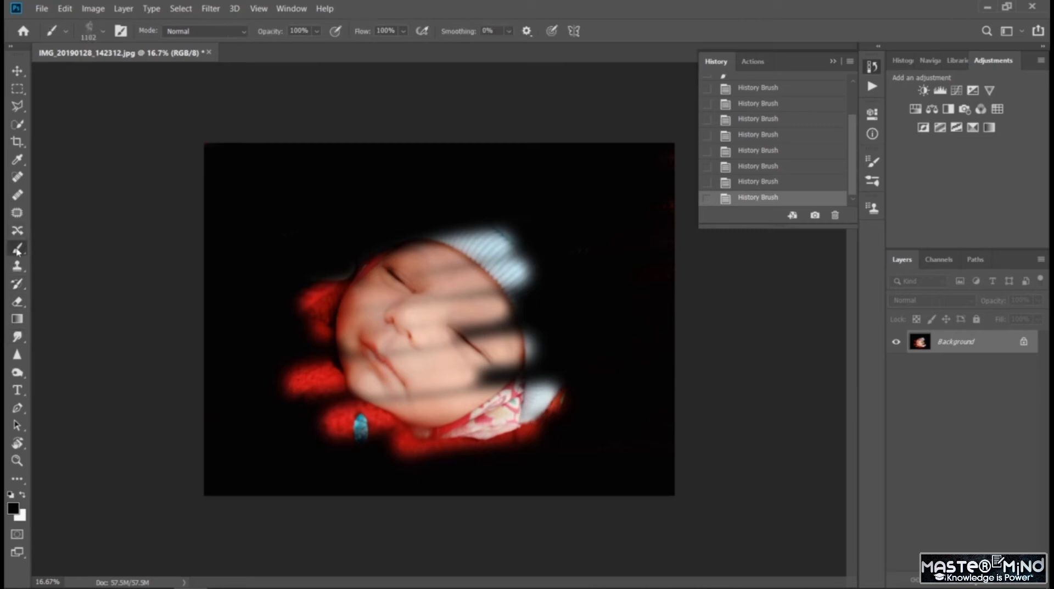
mouse_move(395, 464)
left_mouse_down()
mouse_move(342, 418)
mouse_move(397, 482)
mouse_move(299, 417)
left_mouse_up()
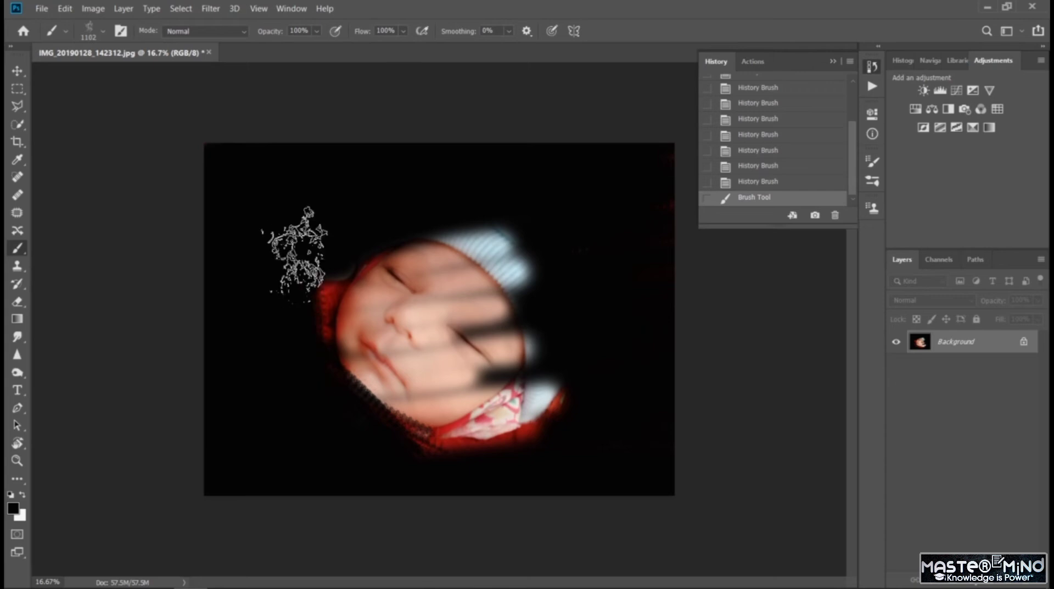
mouse_move(296, 250)
left_mouse_down()
mouse_move(294, 347)
mouse_move(326, 263)
mouse_move(299, 338)
left_mouse_up()
mouse_move(420, 458)
left_mouse_down()
mouse_move(567, 396)
mouse_move(429, 437)
mouse_move(579, 402)
mouse_move(556, 424)
mouse_move(557, 261)
mouse_move(503, 400)
mouse_move(516, 268)
mouse_move(490, 183)
mouse_move(522, 302)
mouse_move(432, 192)
mouse_move(475, 231)
mouse_move(313, 239)
mouse_move(314, 252)
mouse_move(515, 198)
mouse_move(329, 288)
mouse_move(362, 260)
mouse_move(461, 264)
left_mouse_up()
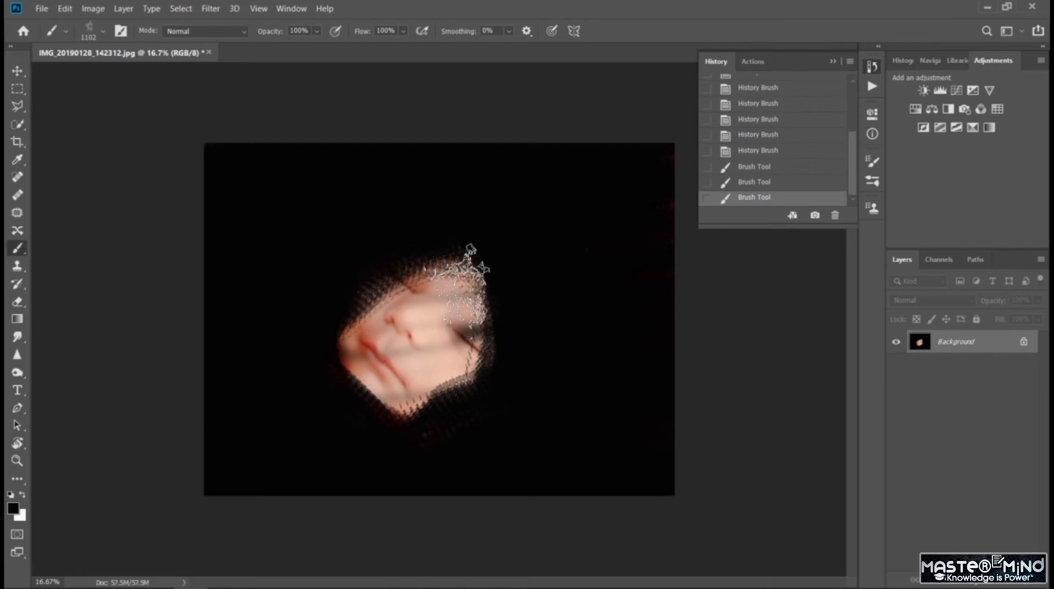
- Swap the foreground and background colors and paint white over the face and most of the canvas
left_click(22, 495)
mouse_move(306, 353)
left_mouse_down()
mouse_move(400, 242)
mouse_move(318, 356)
mouse_move(371, 393)
mouse_move(452, 223)
mouse_move(487, 364)
mouse_move(511, 412)
mouse_move(508, 247)
mouse_move(435, 436)
mouse_move(435, 247)
mouse_move(522, 270)
mouse_move(604, 253)
left_mouse_up()
mouse_move(271, 357)
left_mouse_down()
mouse_move(599, 418)
mouse_move(330, 423)
mouse_move(436, 294)
mouse_move(450, 212)
mouse_move(317, 235)
mouse_move(659, 283)
mouse_move(662, 307)
left_mouse_up()
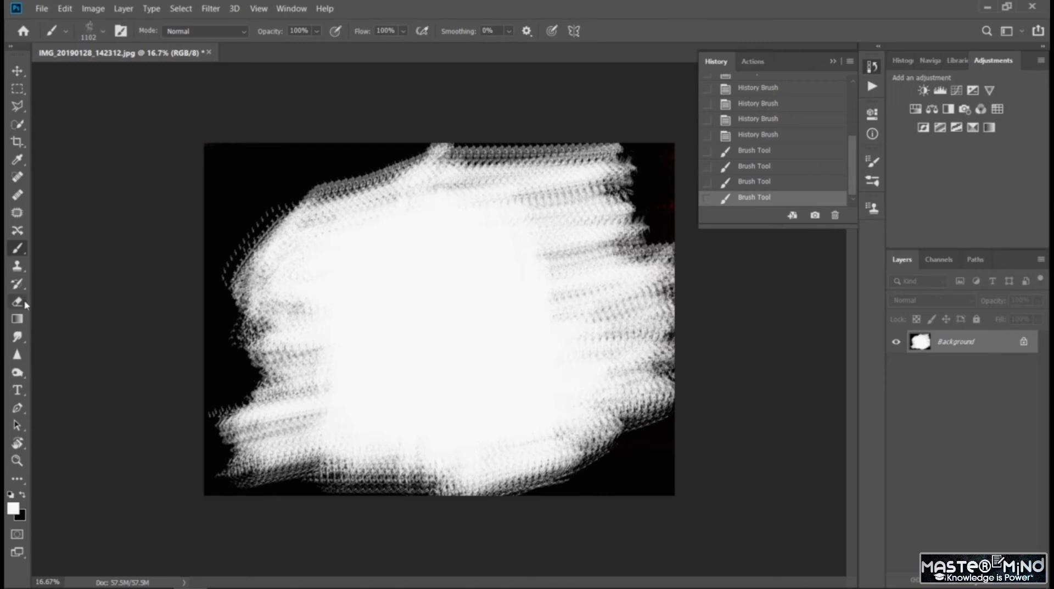
- Restore the baby's face, blue hat, fist and surrounding red fabric over the white paint with the History Brush
left_click(18, 284)
mouse_move(537, 313)
left_mouse_down()
mouse_move(409, 302)
mouse_move(382, 319)
mouse_move(512, 269)
mouse_move(511, 255)
mouse_move(307, 278)
mouse_move(514, 212)
mouse_move(340, 241)
mouse_move(494, 185)
mouse_move(365, 210)
mouse_move(288, 267)
mouse_move(393, 221)
mouse_move(279, 232)
mouse_move(605, 210)
mouse_move(568, 262)
mouse_move(376, 360)
mouse_move(384, 383)
mouse_move(569, 350)
mouse_move(573, 369)
mouse_move(426, 416)
mouse_move(555, 315)
mouse_move(473, 320)
mouse_move(368, 353)
mouse_move(357, 327)
mouse_move(315, 320)
mouse_move(357, 295)
mouse_move(325, 280)
mouse_move(324, 385)
mouse_move(353, 421)
mouse_move(344, 440)
mouse_move(566, 413)
mouse_move(617, 348)
mouse_move(596, 356)
left_mouse_up()
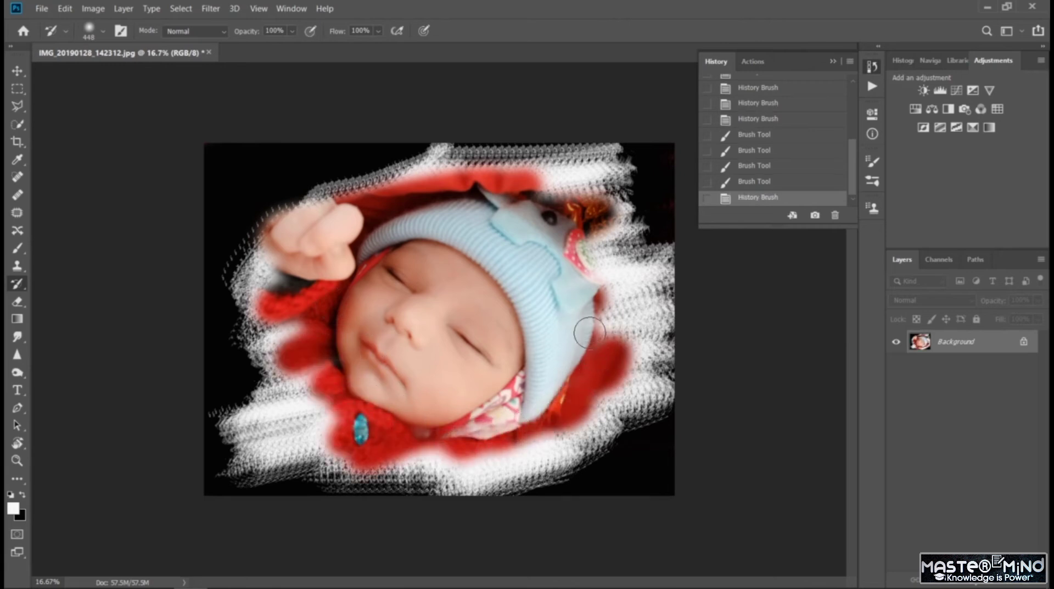
left_click_drag(581, 228, 590, 282)
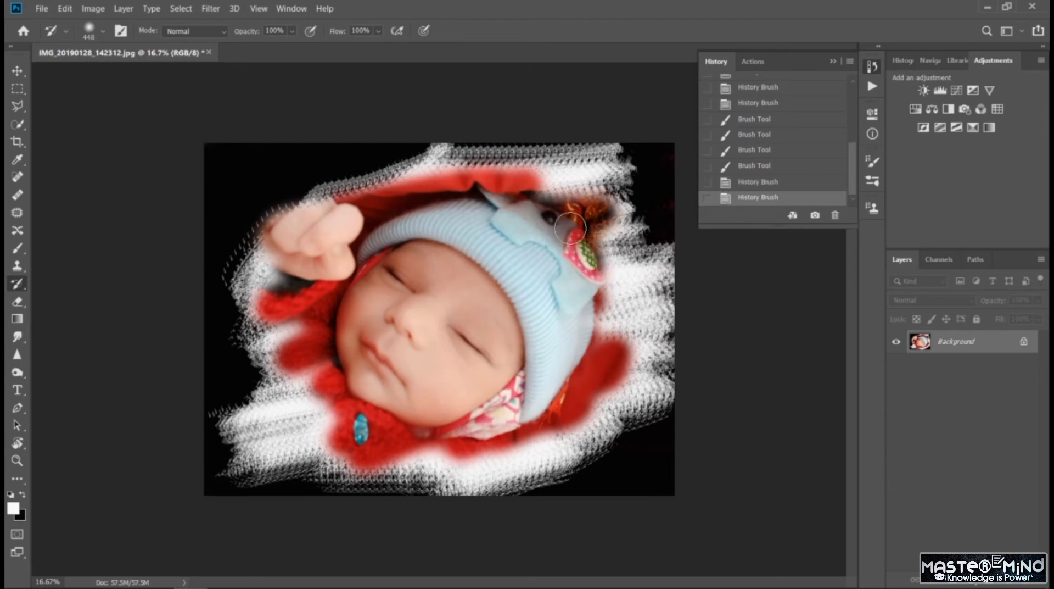
left_click_drag(595, 241, 609, 354)
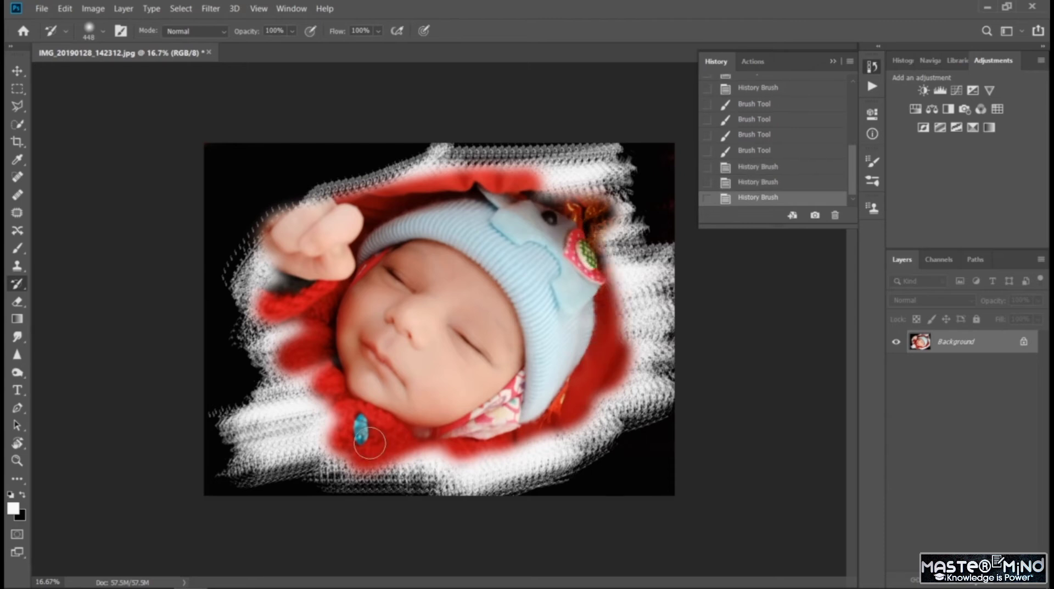
- Undo the last History Brush stroke, and try restoring the photo's lower-left area before undoing that stroke too
key("ctrl+z")
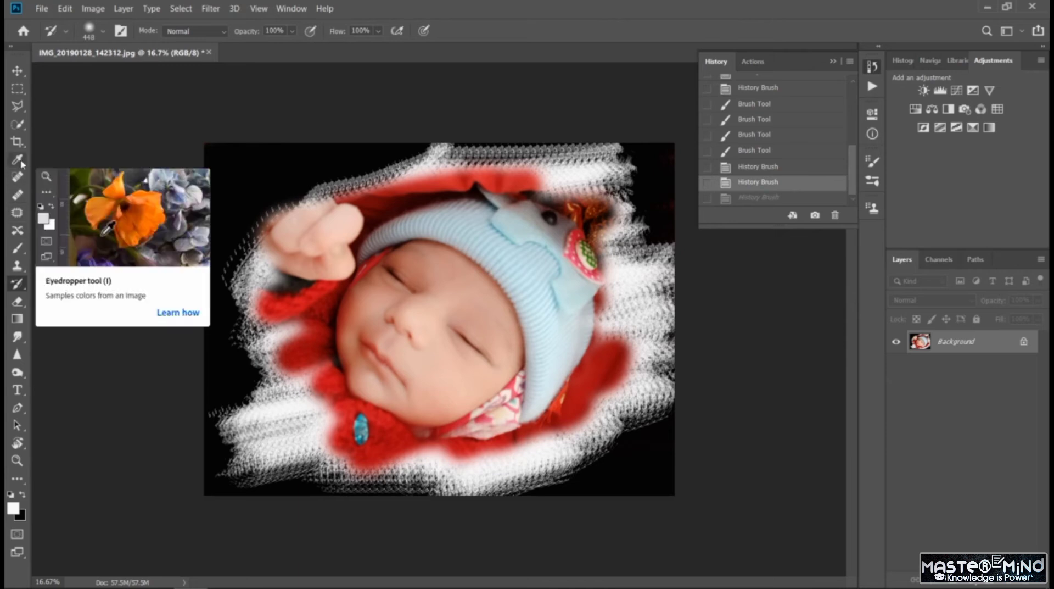
left_click_drag(238, 379, 246, 481)
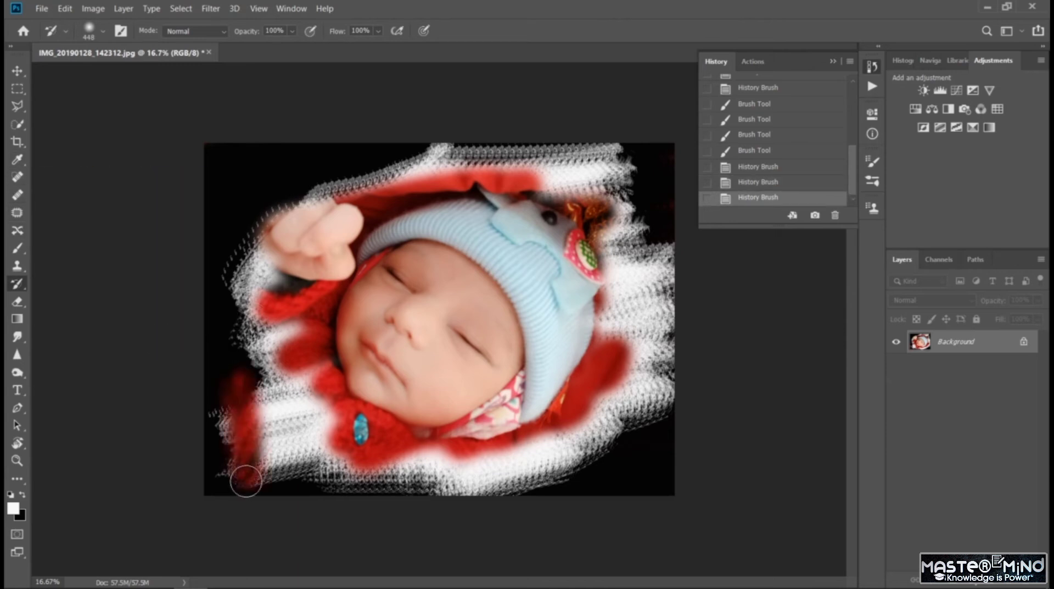
key("ctrl+z")
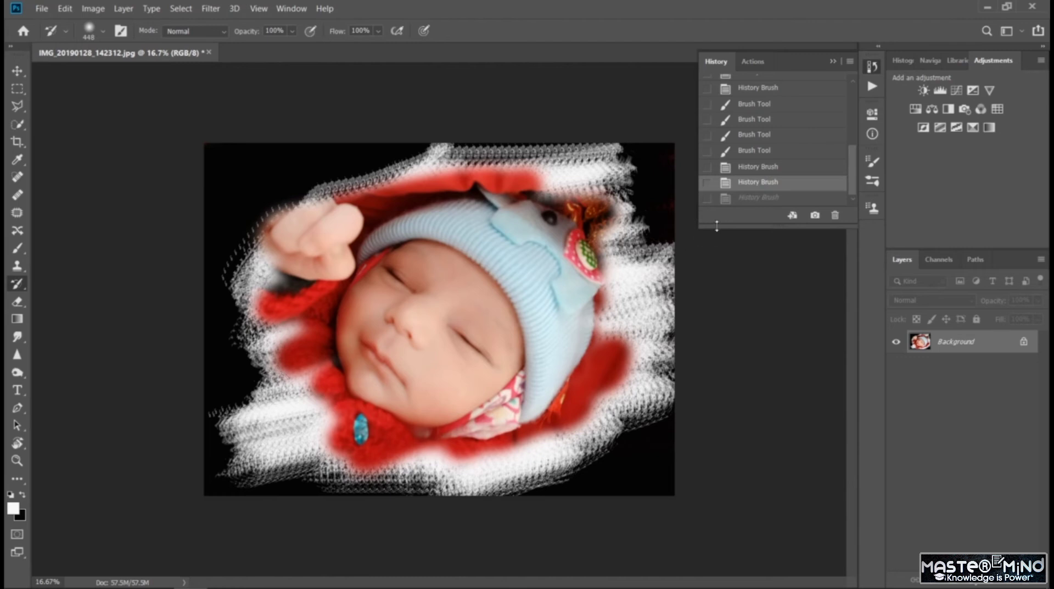
- Step back and forth through the recorded Brush Tool and History Brush states, ending on the first History Brush state after the white strokes
left_click(769, 105)
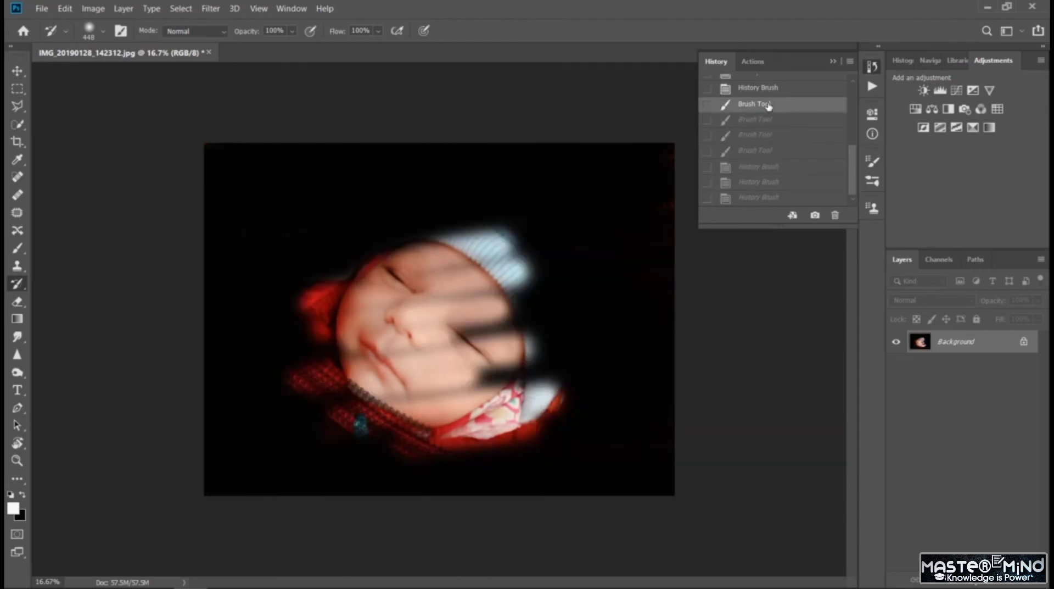
left_click(761, 182)
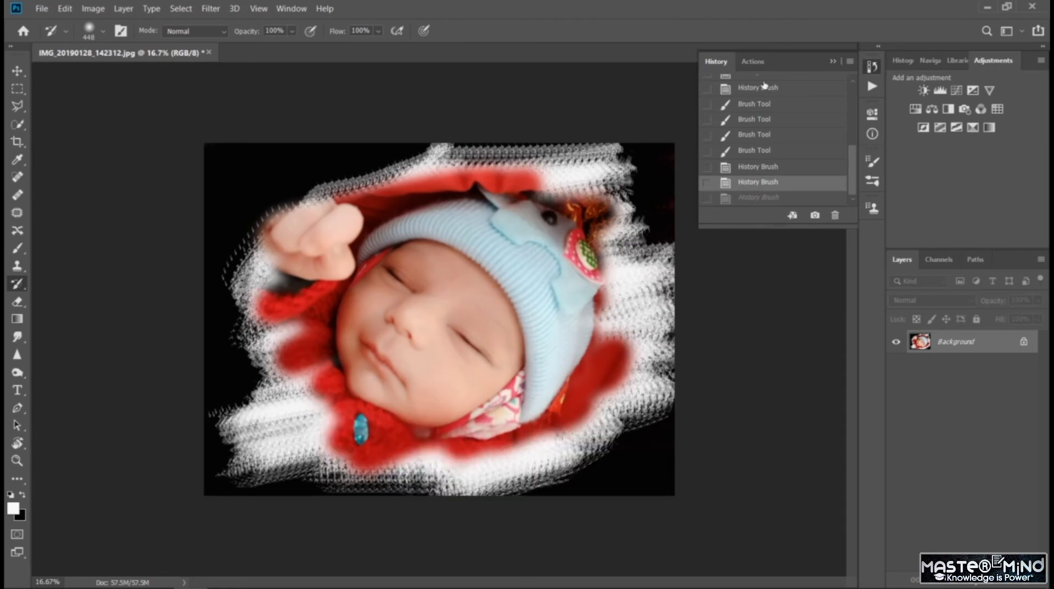
left_click(757, 102)
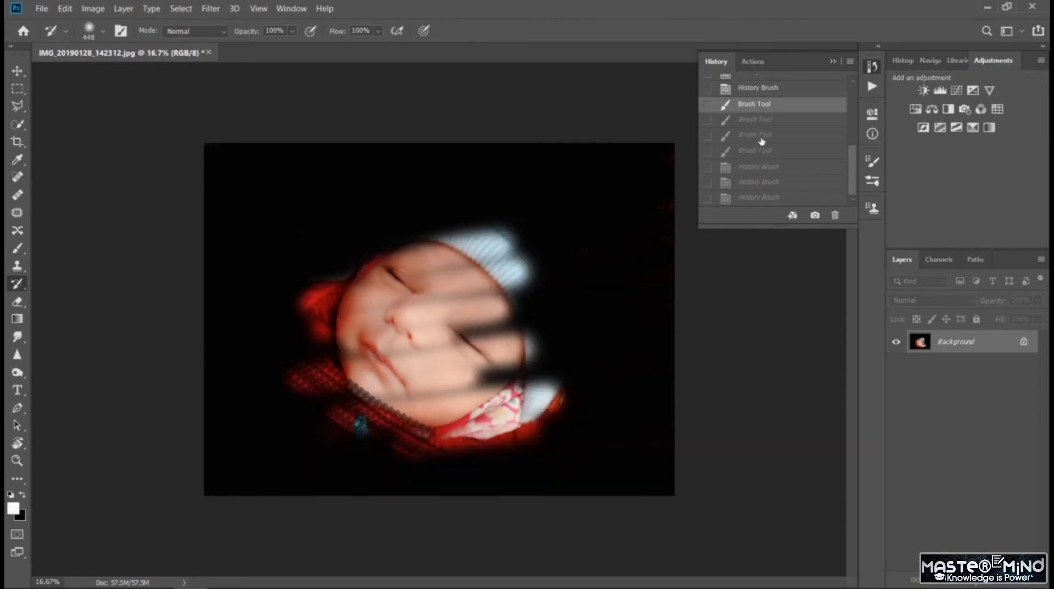
left_click(762, 137)
left_click(766, 150)
left_click(767, 166)
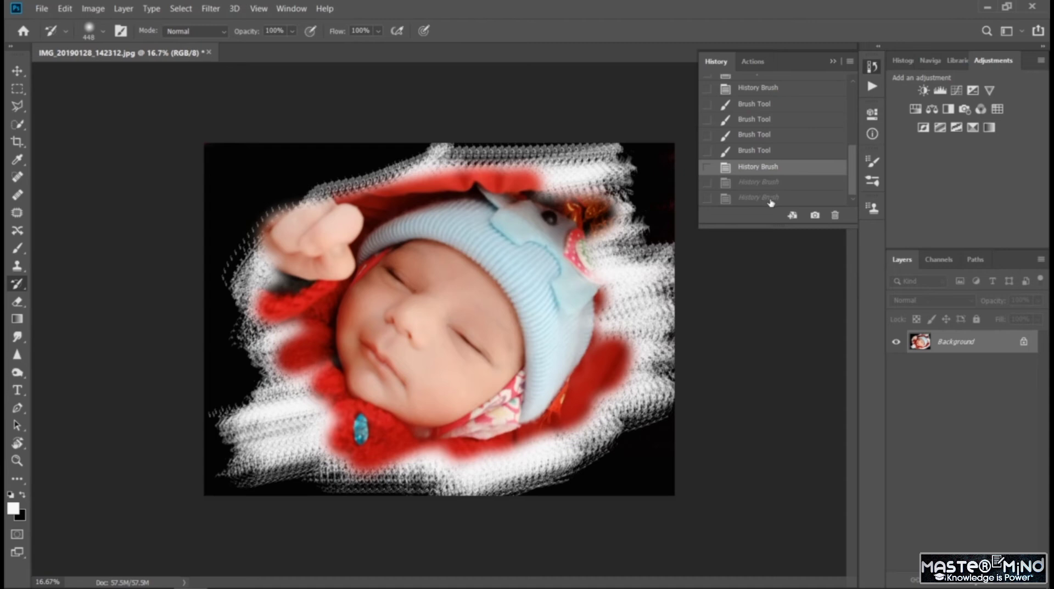
left_click(770, 198)
left_click(762, 167)
left_click(762, 150)
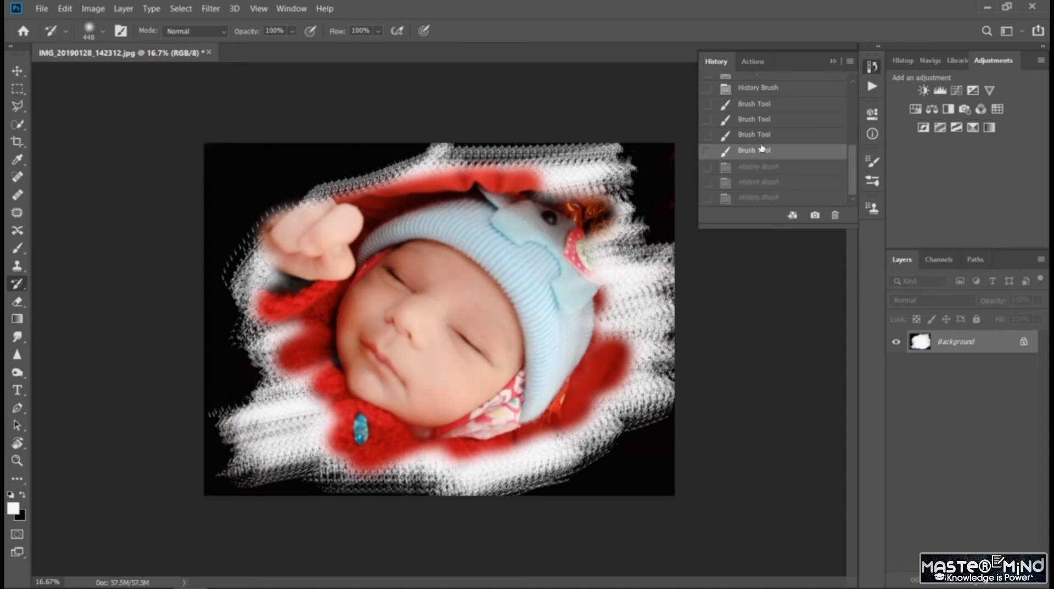
left_click(762, 135)
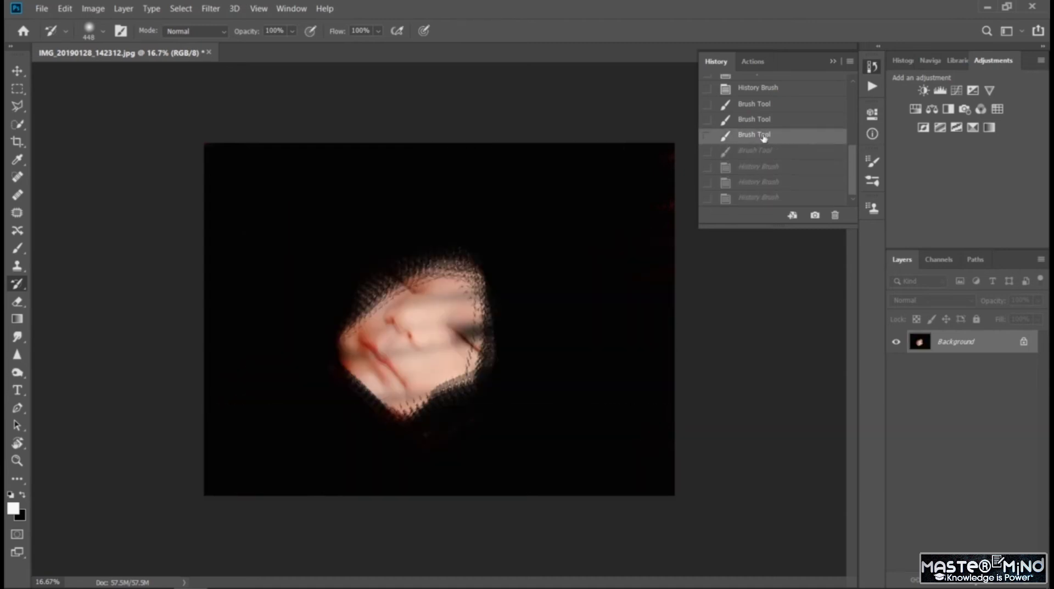
left_click(769, 167)
left_click_drag(769, 168, 766, 141)
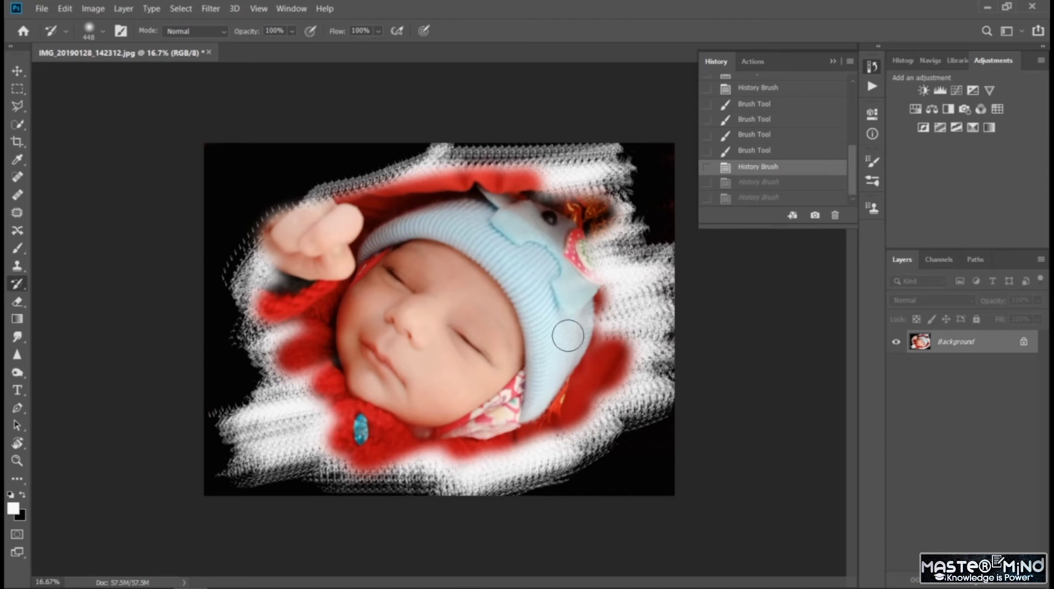
- Swap the foreground and background colors and paint black with the flame brush all around the baby's face and hat
left_click(18, 250)
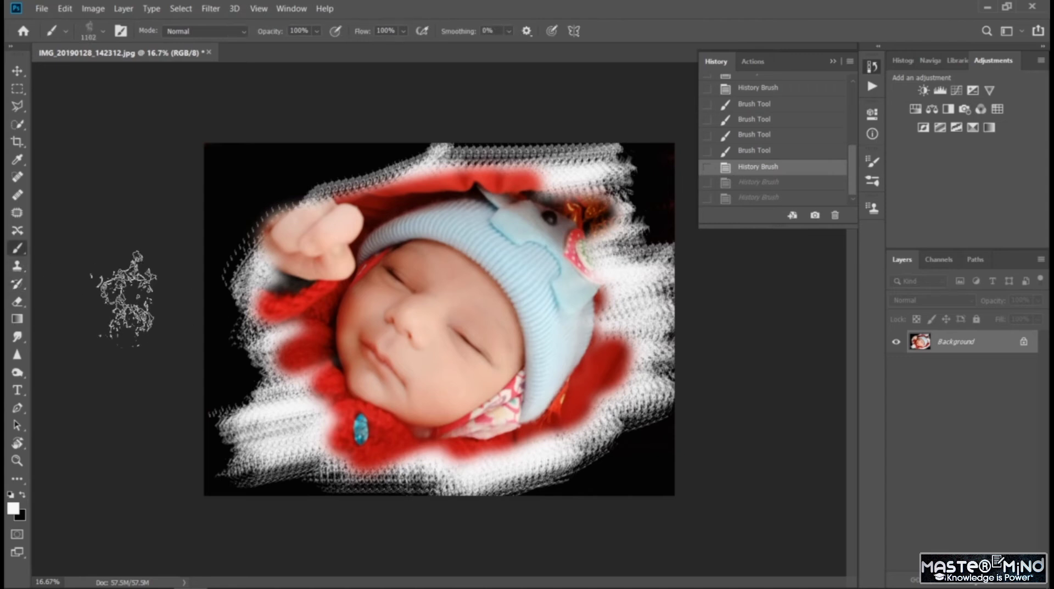
left_click(22, 496)
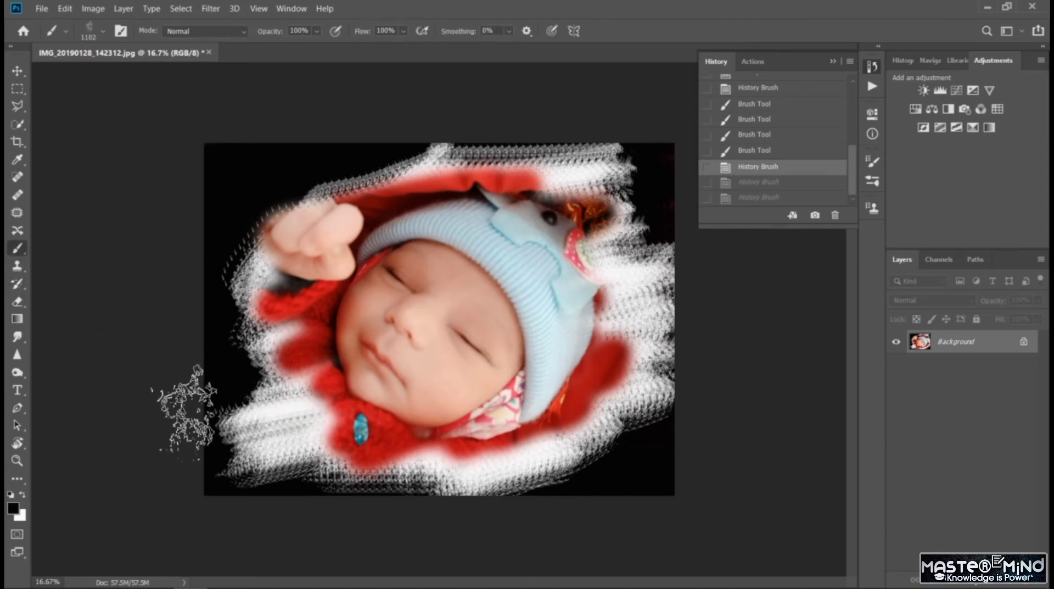
mouse_move(190, 410)
left_mouse_down()
mouse_move(209, 398)
mouse_move(319, 483)
mouse_move(167, 440)
mouse_move(310, 491)
mouse_move(198, 427)
mouse_move(307, 486)
mouse_move(215, 470)
mouse_move(429, 519)
mouse_move(456, 497)
left_mouse_up()
mouse_move(547, 503)
left_mouse_down()
mouse_move(348, 494)
mouse_move(400, 508)
mouse_move(600, 466)
mouse_move(569, 467)
mouse_move(619, 439)
mouse_move(596, 421)
mouse_move(569, 424)
mouse_move(635, 380)
mouse_move(603, 436)
mouse_move(659, 376)
mouse_move(660, 252)
mouse_move(651, 366)
mouse_move(623, 295)
mouse_move(608, 212)
mouse_move(609, 254)
mouse_move(656, 280)
mouse_move(612, 178)
mouse_move(551, 140)
mouse_move(588, 163)
mouse_move(390, 130)
mouse_move(316, 137)
mouse_move(280, 175)
mouse_move(399, 154)
mouse_move(221, 252)
mouse_move(235, 214)
mouse_move(219, 221)
mouse_move(276, 443)
mouse_move(301, 363)
mouse_move(268, 278)
mouse_move(327, 407)
mouse_move(313, 440)
mouse_move(229, 339)
mouse_move(320, 440)
mouse_move(249, 228)
mouse_move(316, 373)
mouse_move(242, 281)
mouse_move(335, 466)
left_mouse_up()
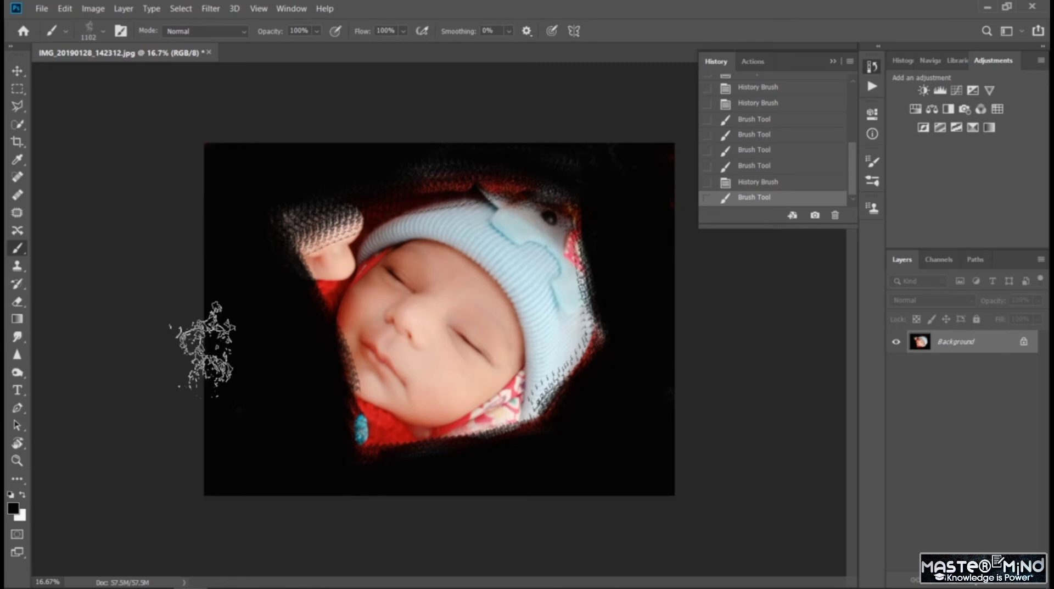
- Restore the baby's fist, hat edges and surrounding red fabric with the History Brush, and collapse the History panel
left_click(17, 284)
mouse_move(294, 271)
left_mouse_down()
mouse_move(300, 250)
mouse_move(379, 204)
mouse_move(303, 247)
mouse_move(268, 243)
mouse_move(308, 211)
mouse_move(354, 213)
mouse_move(336, 225)
mouse_move(363, 206)
mouse_move(482, 181)
mouse_move(408, 184)
mouse_move(563, 200)
mouse_move(547, 208)
mouse_move(556, 243)
mouse_move(589, 274)
left_mouse_up()
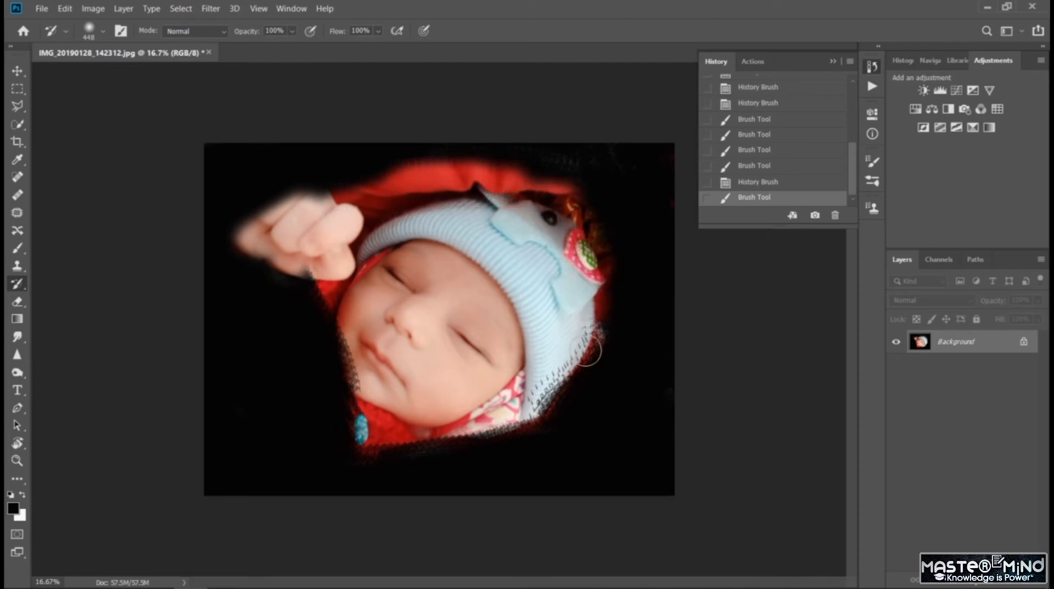
mouse_move(588, 349)
left_mouse_down()
mouse_move(521, 434)
mouse_move(466, 443)
mouse_move(454, 422)
mouse_move(404, 422)
mouse_move(355, 442)
mouse_move(322, 423)
mouse_move(313, 386)
mouse_move(328, 302)
mouse_move(308, 272)
mouse_move(282, 270)
left_mouse_up()
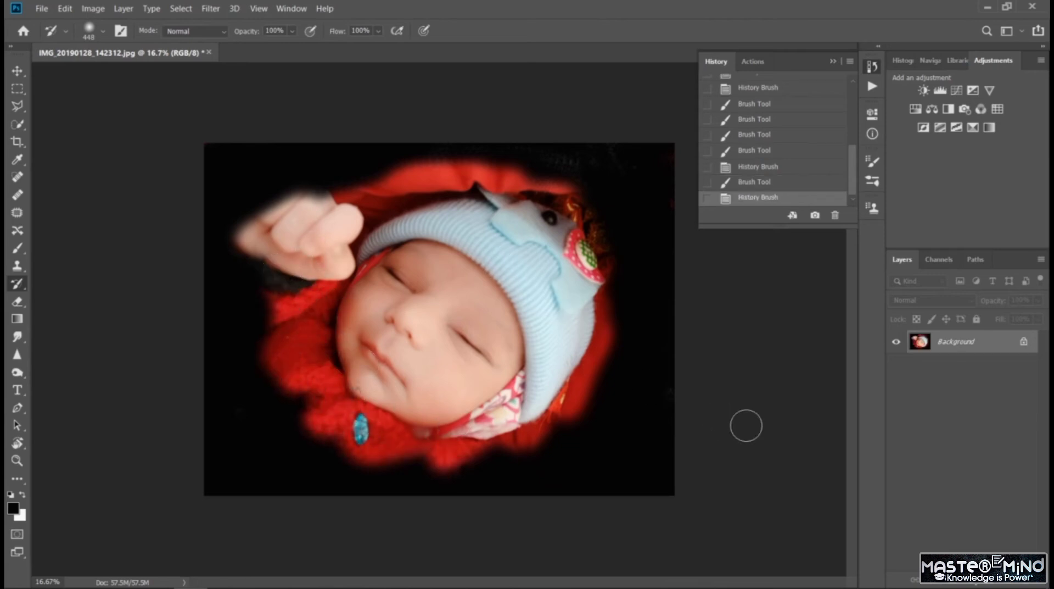
left_click(833, 62)
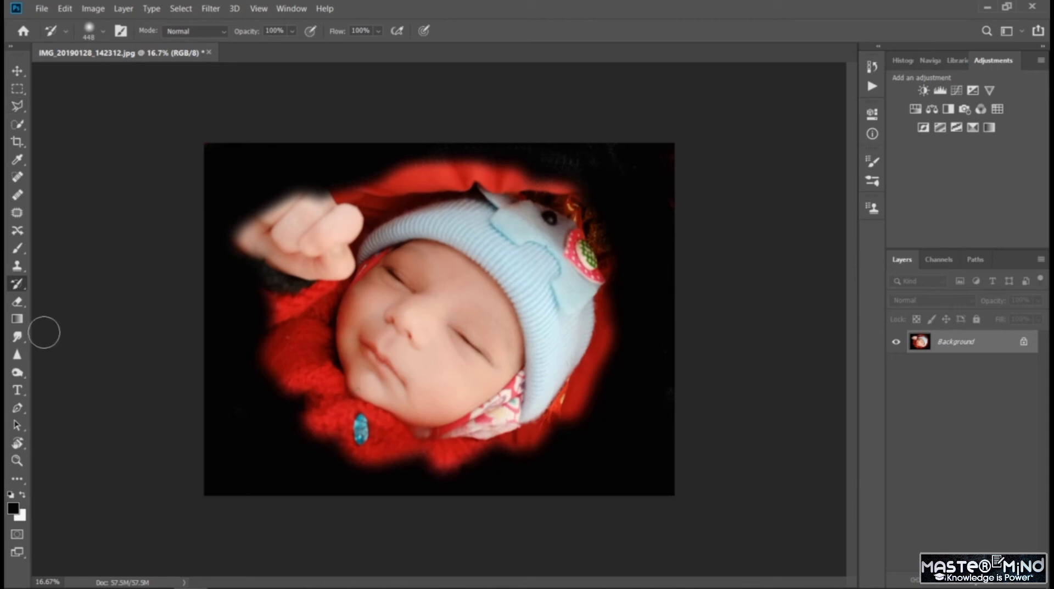
left_click(18, 318)
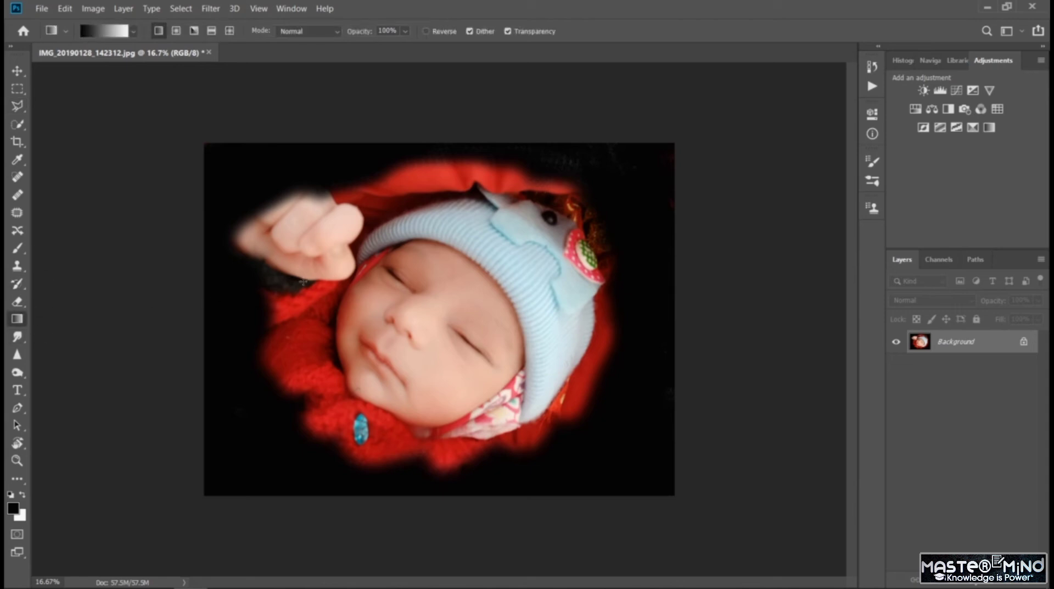
left_click_drag(472, 385, 647, 478)
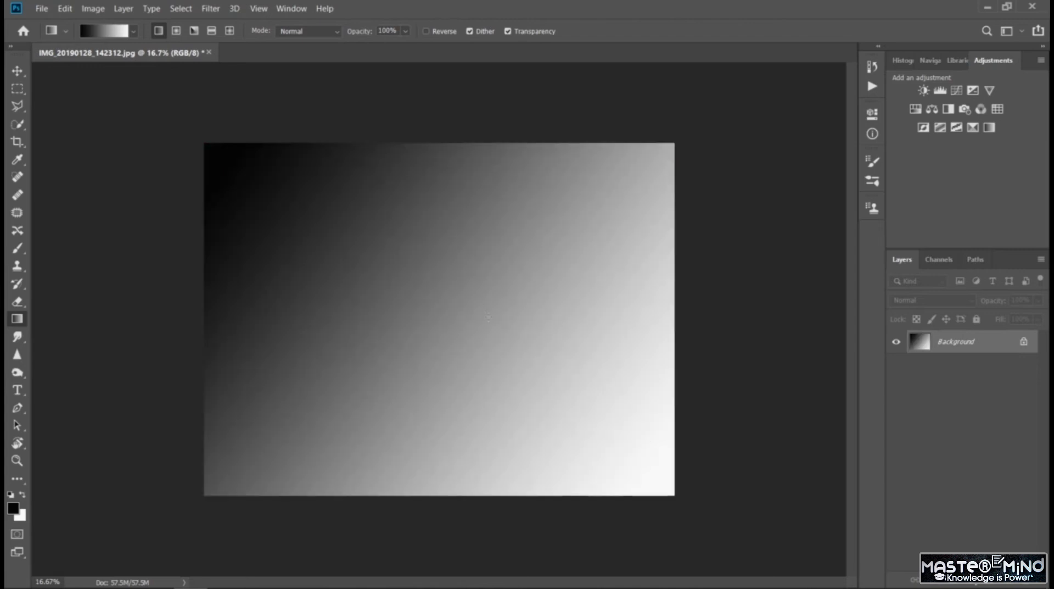
left_click(17, 73)
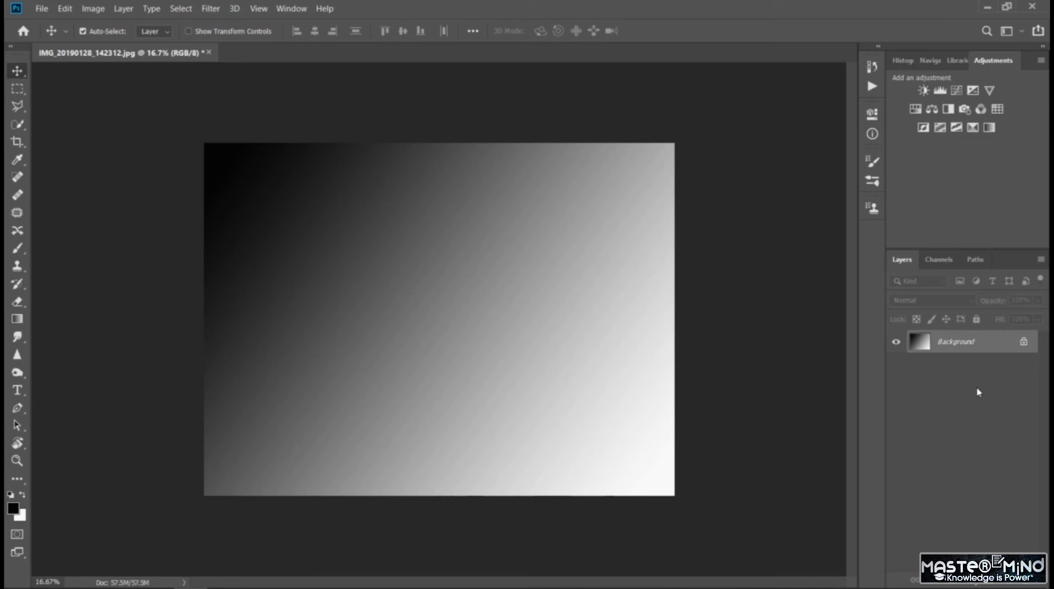
key("ctrl+z")
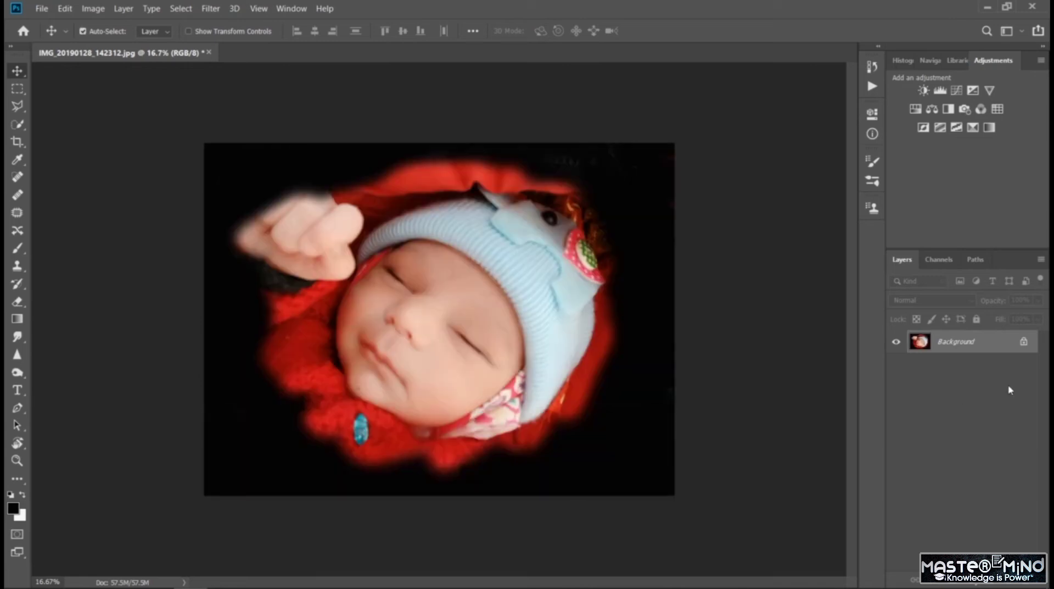
- Unlock the Background layer and add a new layer above it filled with a diagonal black-to-white linear gradient
left_click(1024, 342)
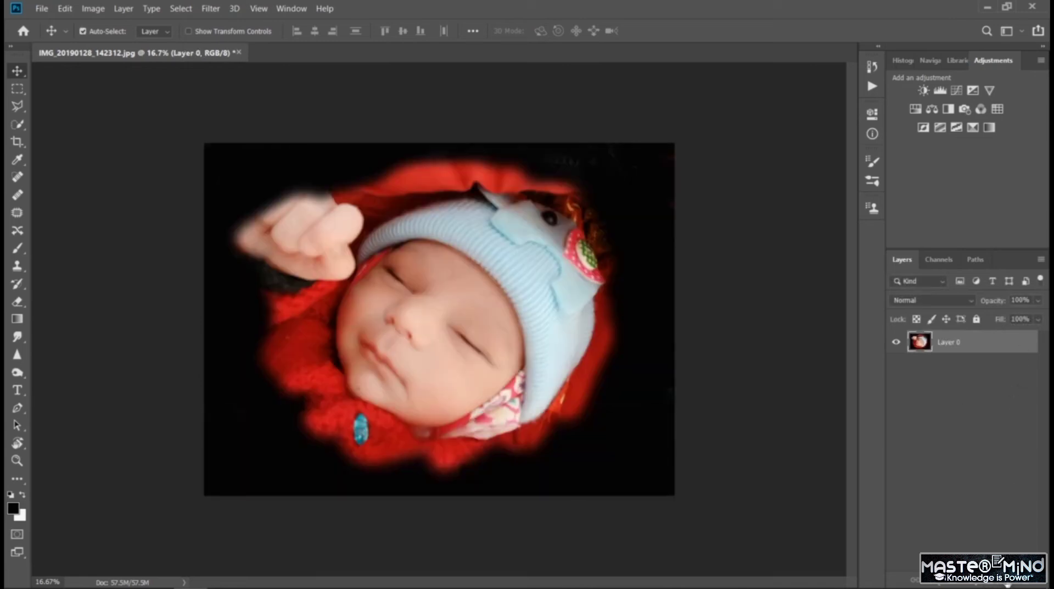
left_click(1008, 585)
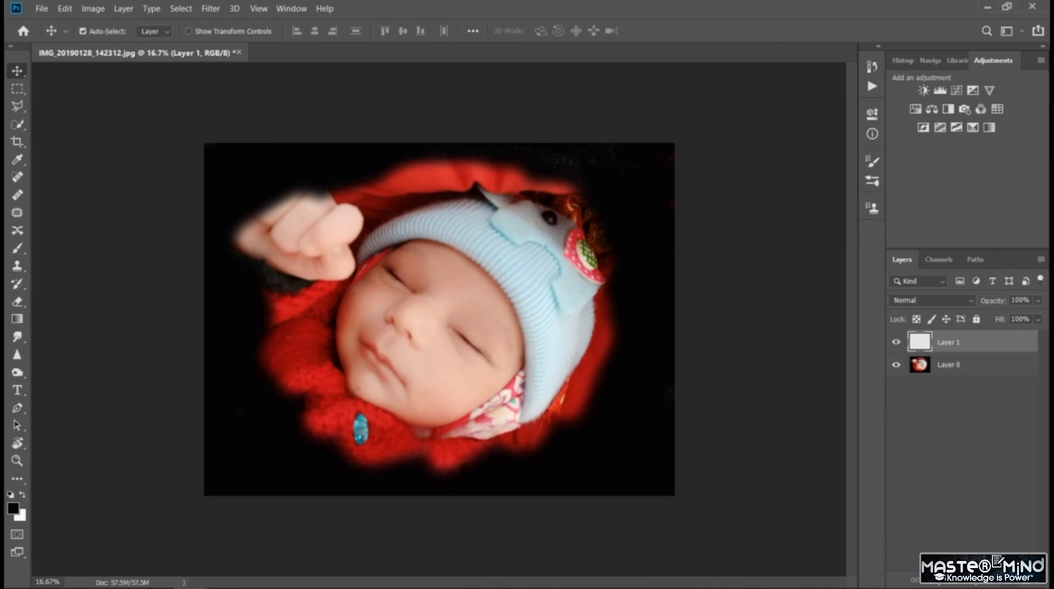
left_click(18, 318)
left_click_drag(221, 160, 637, 468)
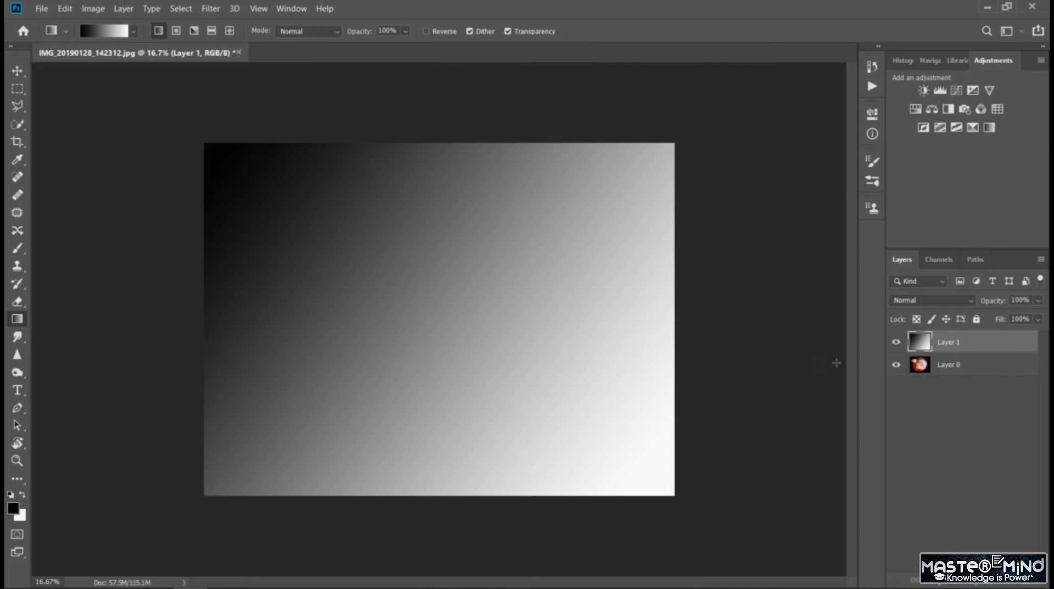
- Set the gradient layer's blend mode to Color
left_click(943, 301)
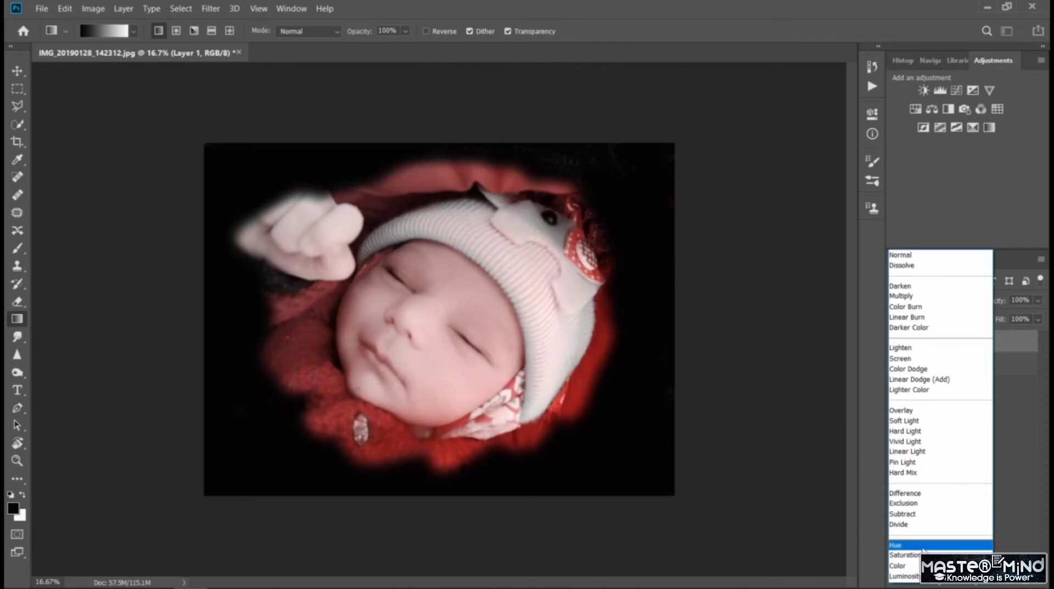
left_click(933, 565)
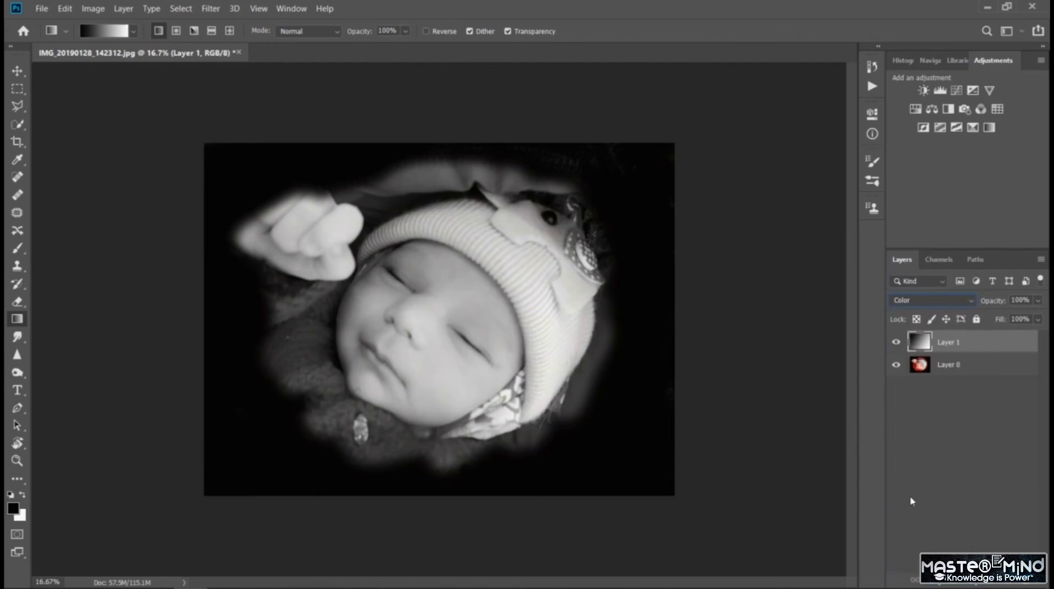
left_click(980, 386)
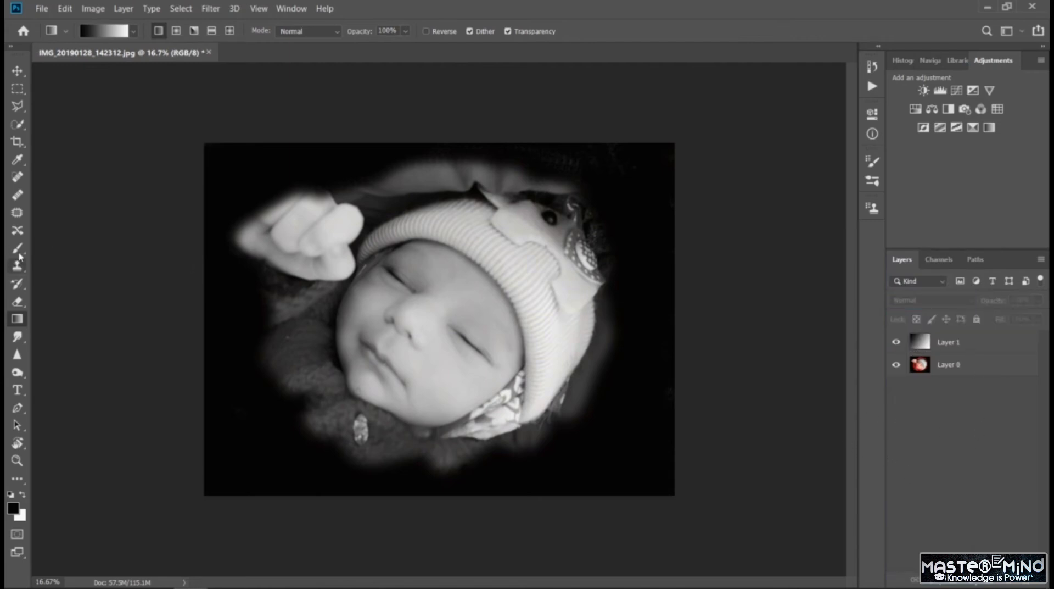
left_click(18, 284)
left_click(220, 286)
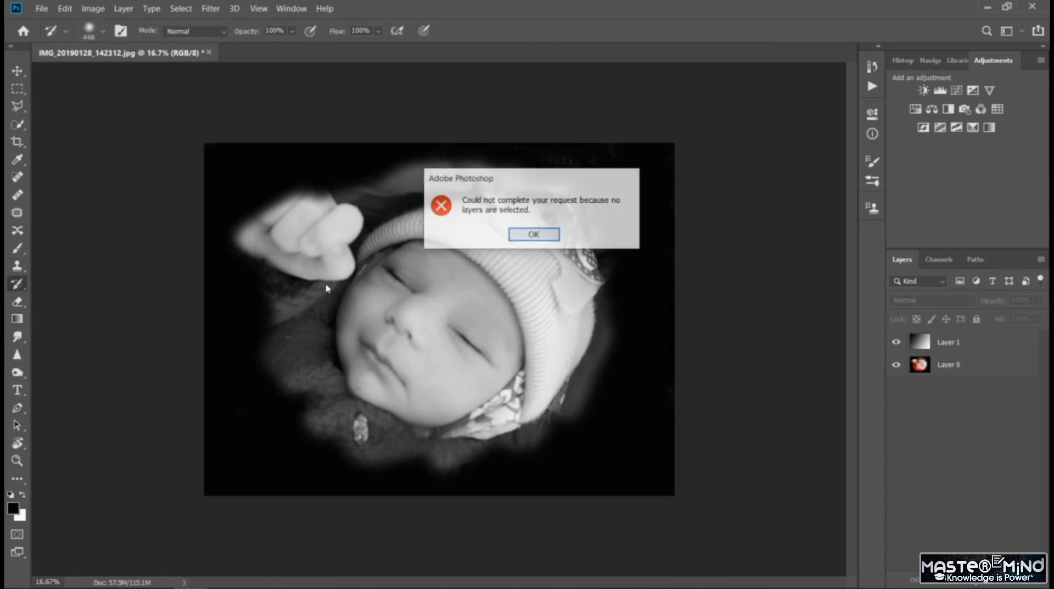
left_click(539, 236)
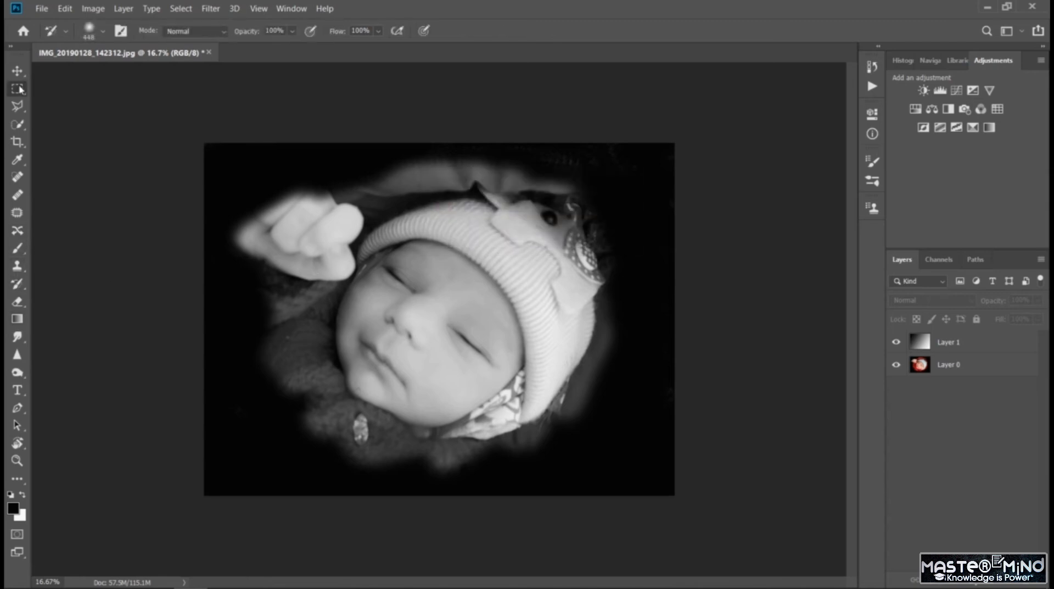
- Select both Layer 1 and Layer 0 and merge them into a single layer
left_click(17, 88)
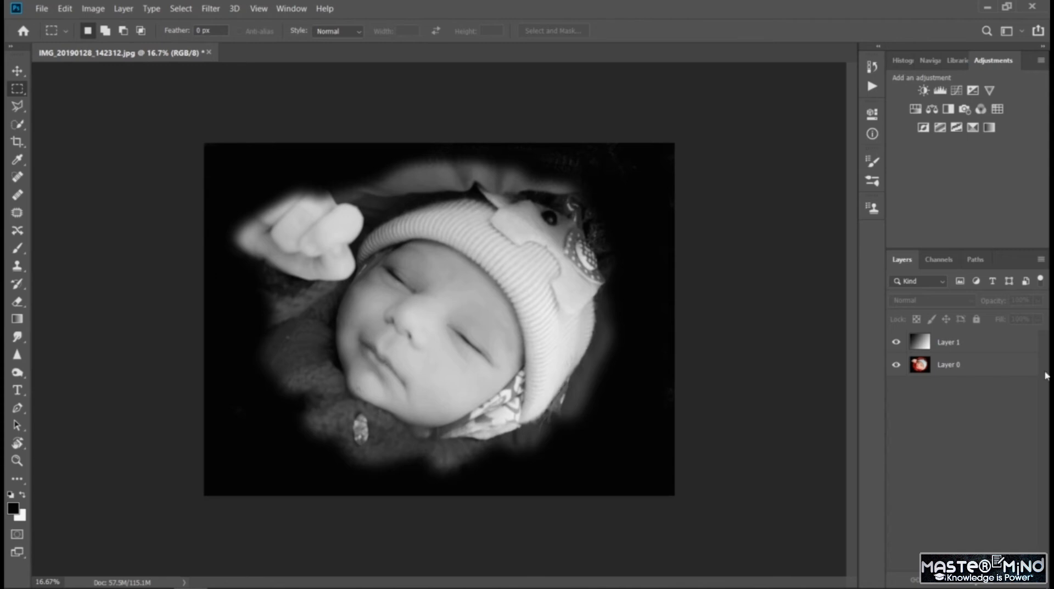
left_click(959, 344)
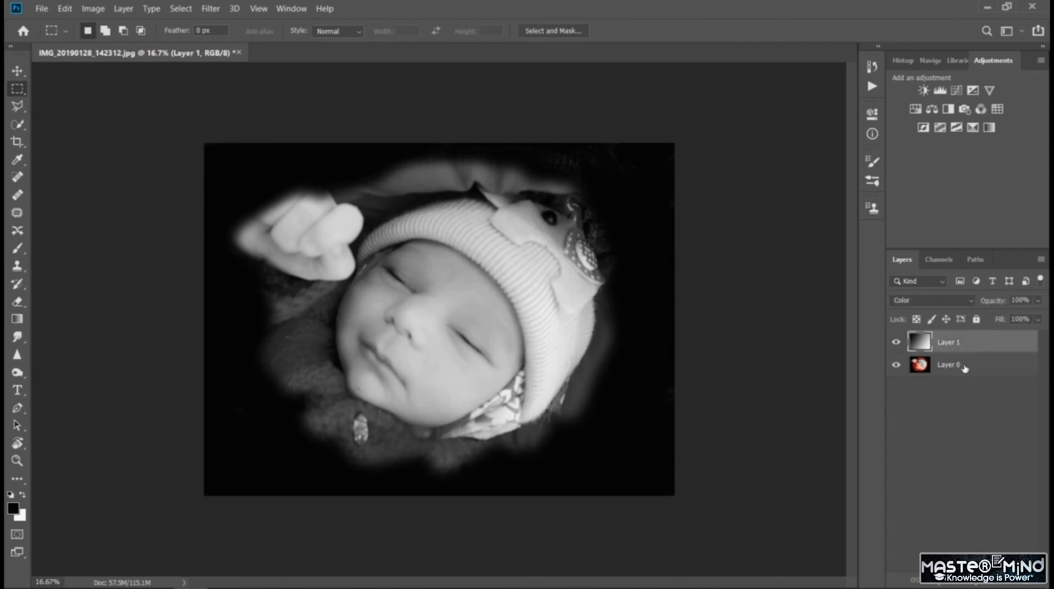
left_click(965, 368, "shift")
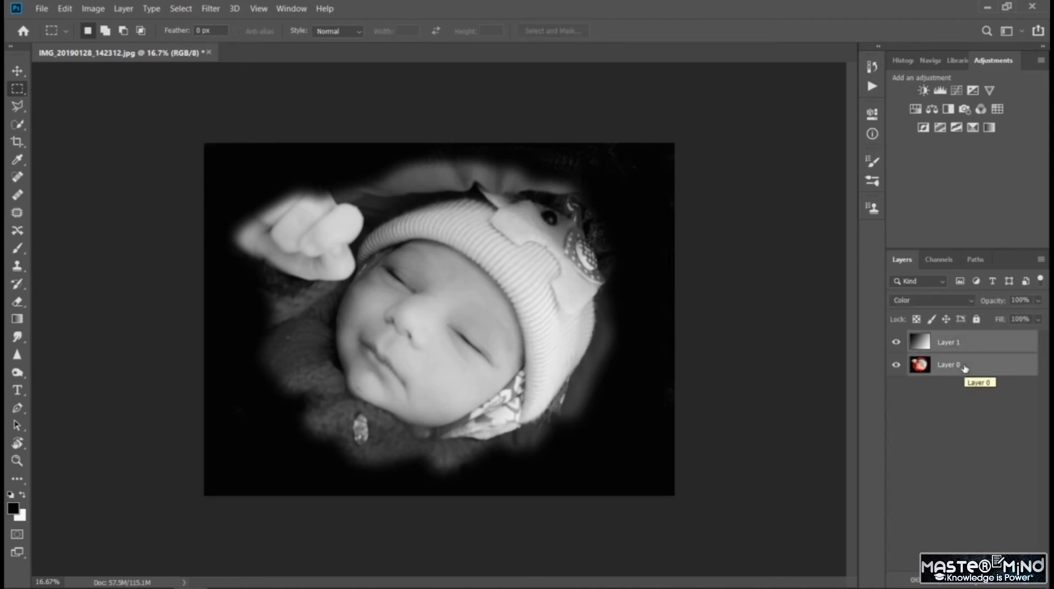
key("ctrl+e")
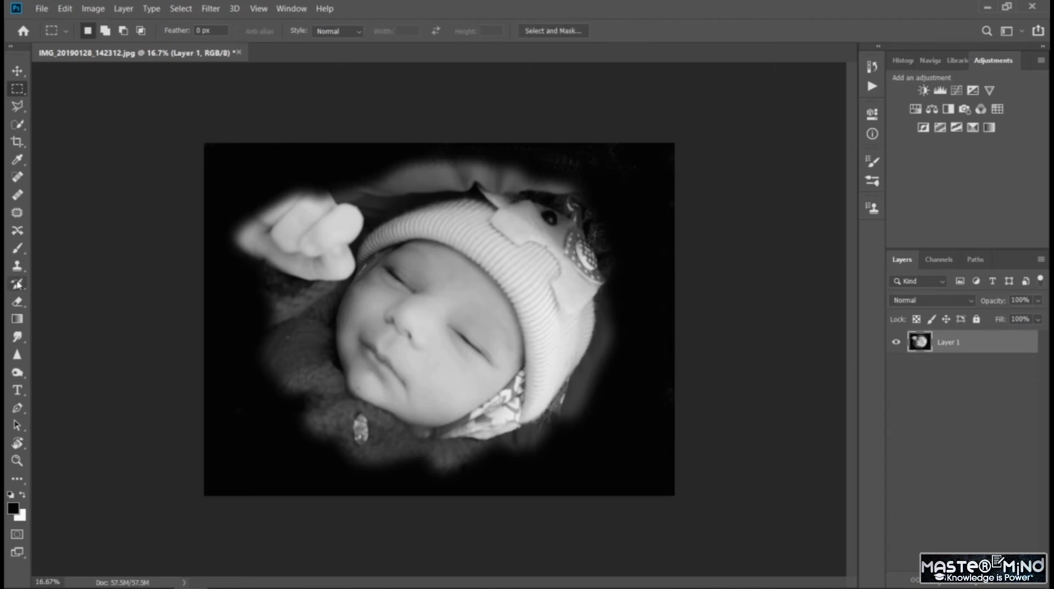
- Restore the original color of only the baby's face with the History Brush, undoing strokes that color the fist
left_click(17, 283)
mouse_move(346, 289)
left_mouse_down()
mouse_move(340, 323)
mouse_move(423, 225)
mouse_move(327, 265)
mouse_move(423, 215)
mouse_move(244, 236)
mouse_move(355, 202)
mouse_move(392, 222)
left_mouse_up()
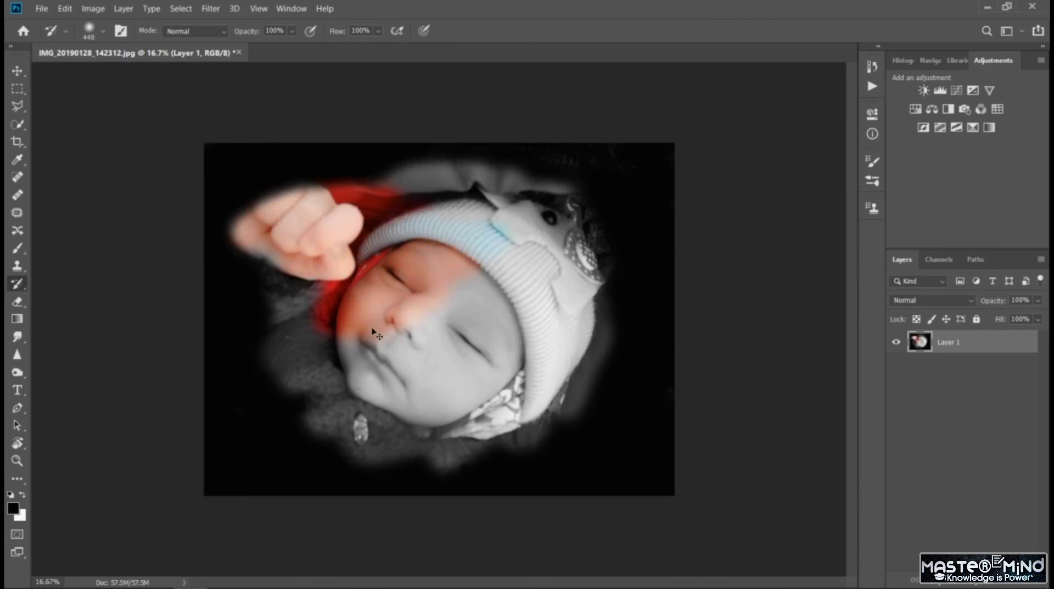
key("ctrl+z")
mouse_move(380, 270)
left_mouse_down()
mouse_move(354, 324)
mouse_move(354, 365)
mouse_move(372, 390)
left_mouse_up()
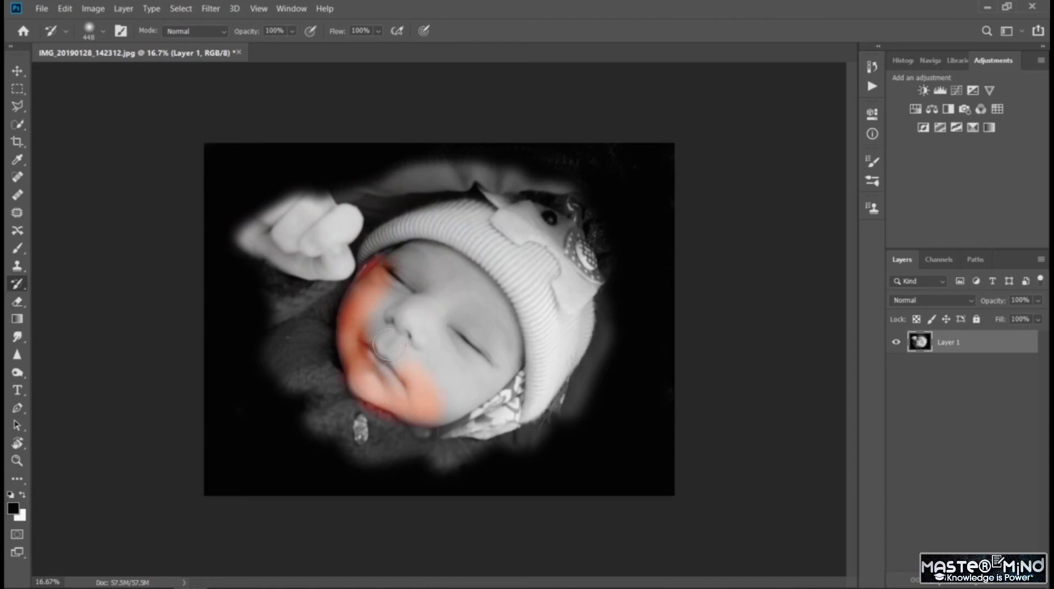
mouse_move(406, 290)
left_mouse_down()
mouse_move(404, 266)
mouse_move(377, 271)
mouse_move(434, 257)
left_mouse_up()
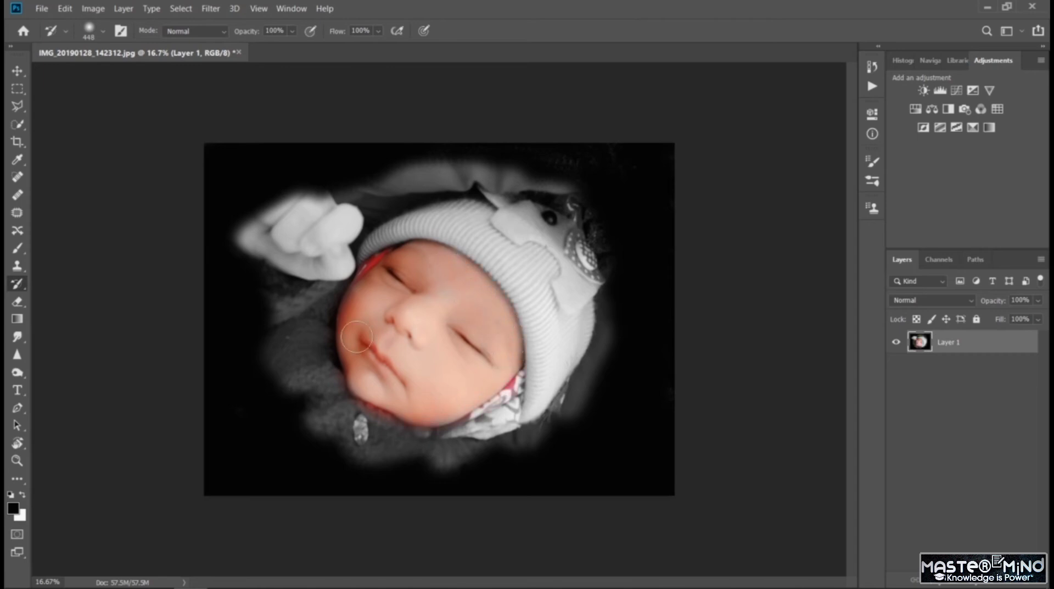
mouse_move(255, 232)
left_mouse_down()
mouse_move(325, 202)
mouse_move(337, 231)
mouse_move(352, 218)
mouse_move(334, 249)
mouse_move(292, 255)
mouse_move(336, 244)
mouse_move(324, 261)
mouse_move(286, 253)
mouse_move(314, 270)
mouse_move(341, 252)
left_mouse_up()
key("ctrl+z")
left_click_drag(527, 308, 531, 420)
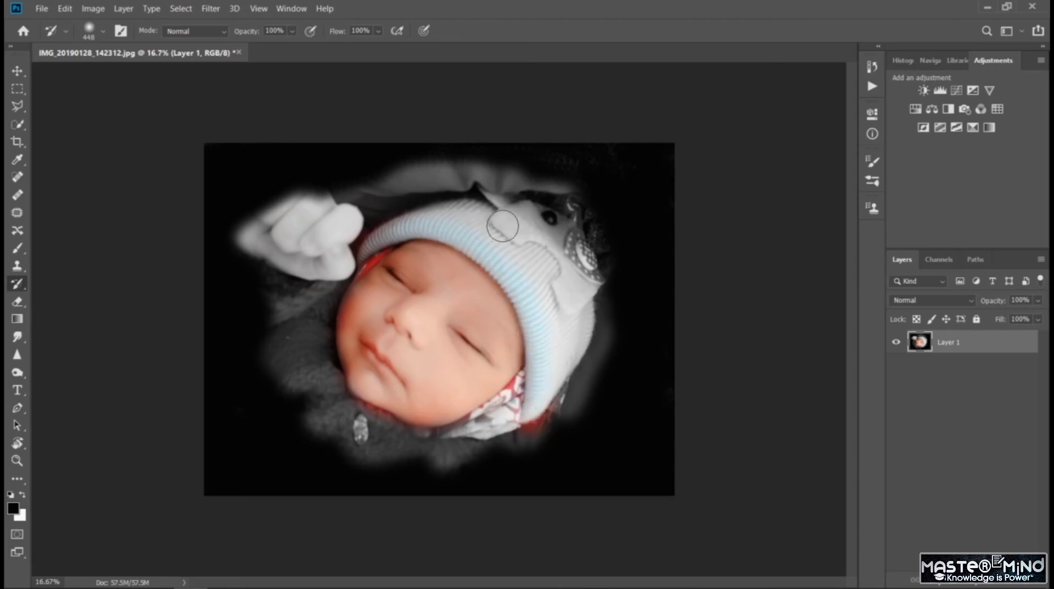
left_click_drag(502, 225, 406, 222)
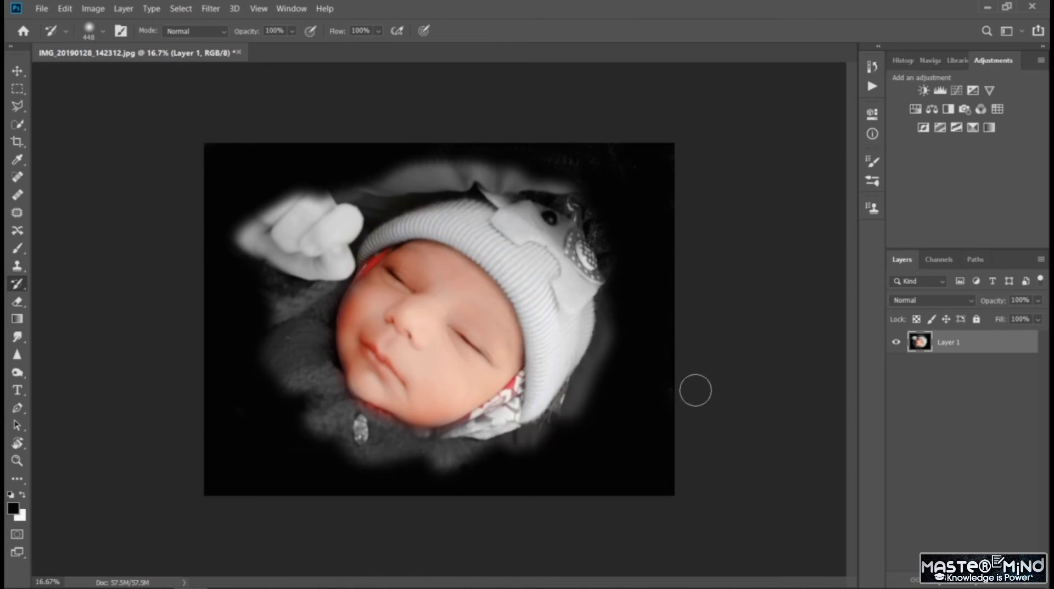
key("ctrl+plus")
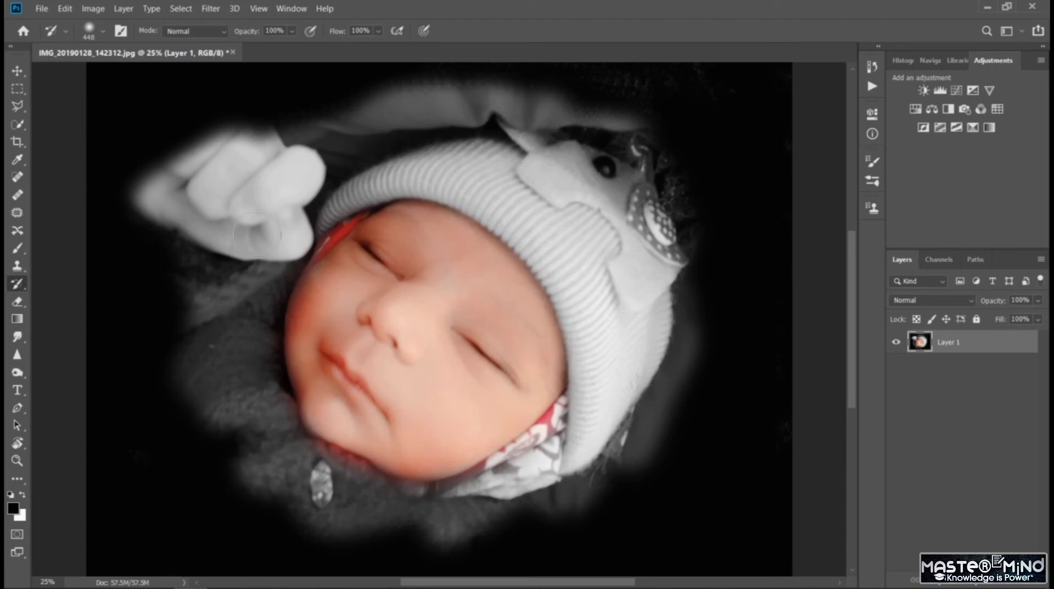
- Restore the original color of the baby's fist, the red knitted sweater with its blue gem, and the patterned scarf with the History Brush
mouse_move(227, 181)
left_mouse_down()
mouse_move(178, 196)
mouse_move(183, 183)
mouse_move(170, 185)
mouse_move(161, 198)
mouse_move(250, 237)
mouse_move(266, 231)
mouse_move(254, 175)
mouse_move(232, 171)
mouse_move(247, 152)
mouse_move(212, 156)
mouse_move(255, 160)
mouse_move(274, 179)
mouse_move(305, 170)
mouse_move(279, 203)
mouse_move(286, 236)
left_mouse_up()
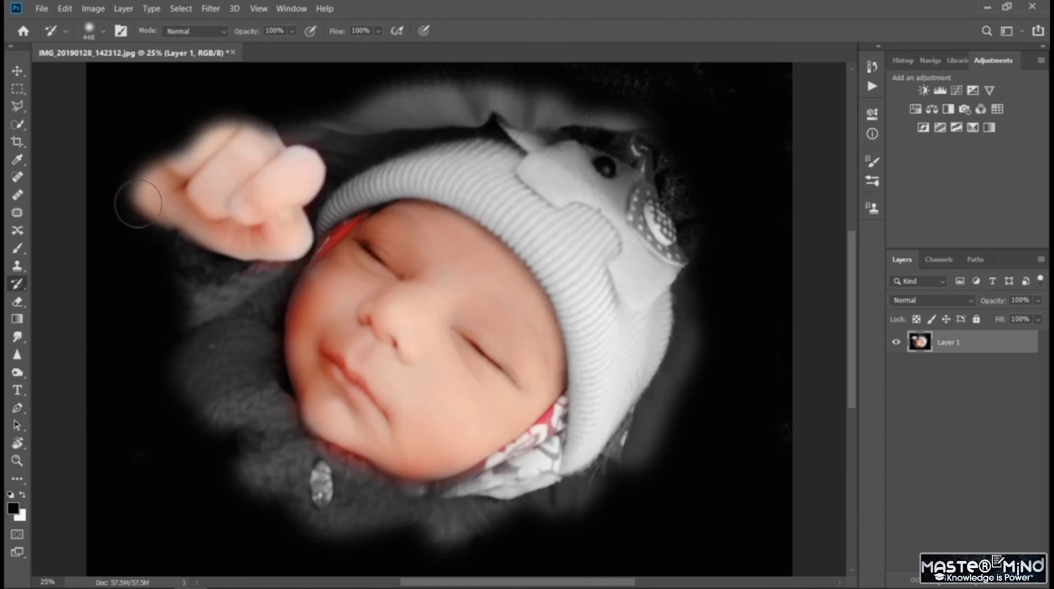
mouse_move(183, 381)
left_mouse_down()
mouse_move(224, 382)
mouse_move(235, 418)
mouse_move(207, 379)
mouse_move(251, 387)
mouse_move(227, 345)
mouse_move(239, 350)
mouse_move(276, 279)
mouse_move(171, 323)
mouse_move(216, 261)
mouse_move(188, 243)
mouse_move(245, 268)
mouse_move(239, 328)
mouse_move(259, 292)
mouse_move(274, 401)
mouse_move(232, 412)
mouse_move(276, 430)
mouse_move(249, 464)
mouse_move(293, 485)
mouse_move(379, 475)
mouse_move(337, 502)
mouse_move(343, 528)
mouse_move(472, 513)
mouse_move(495, 525)
mouse_move(477, 500)
mouse_move(585, 459)
mouse_move(567, 500)
mouse_move(599, 478)
mouse_move(492, 527)
left_mouse_up()
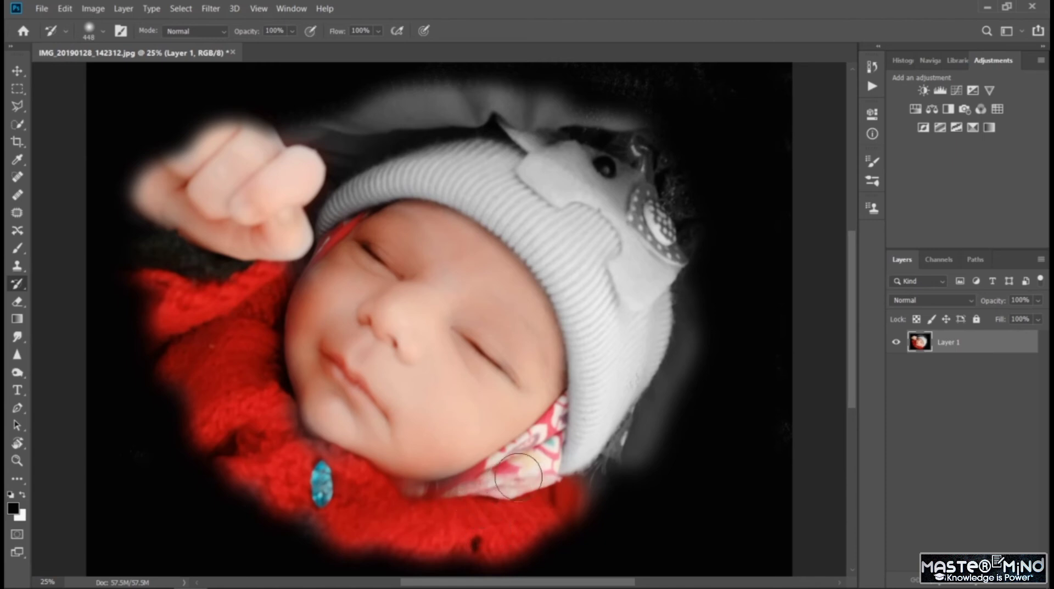
key("ctrl+minus")
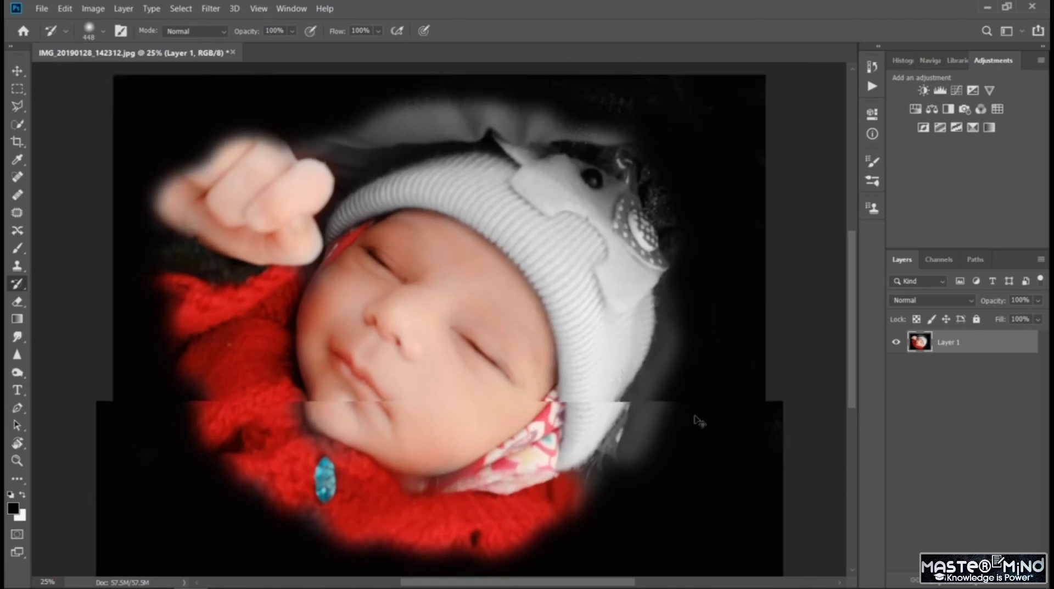
- Try extending the restored red sweater below the hat with the History Brush, undo that stroke, and switch to the Move tool
left_click(22, 494)
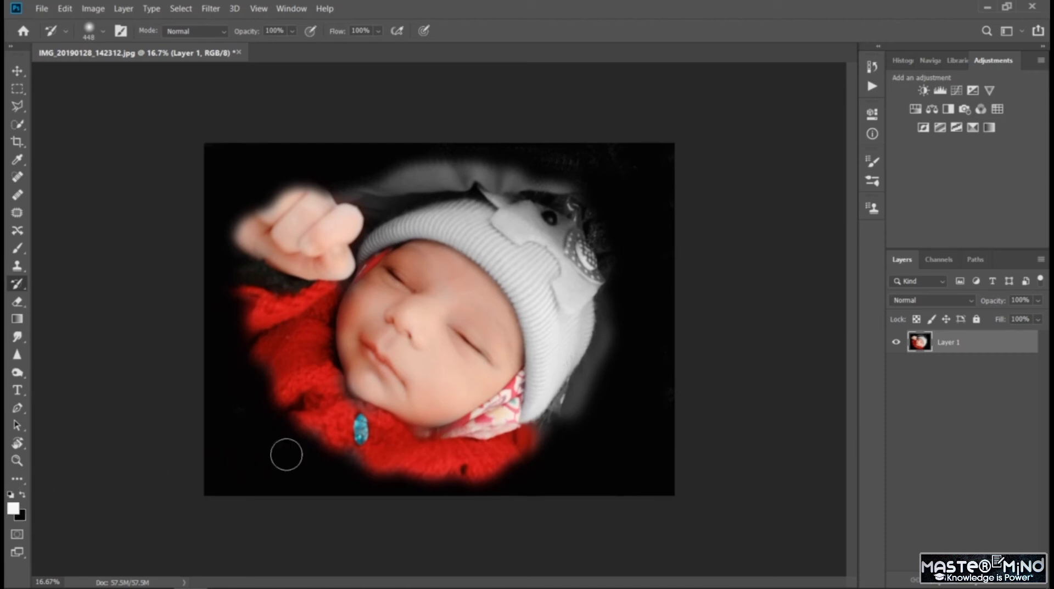
mouse_move(552, 433)
left_mouse_down()
mouse_move(495, 453)
mouse_move(563, 421)
mouse_move(536, 430)
left_mouse_up()
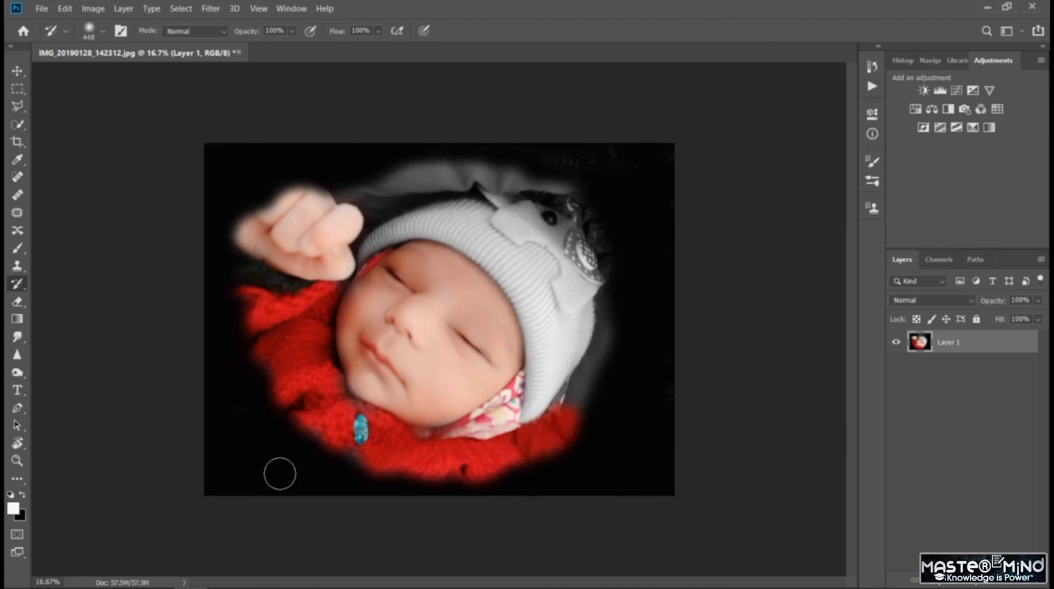
key("ctrl+z")
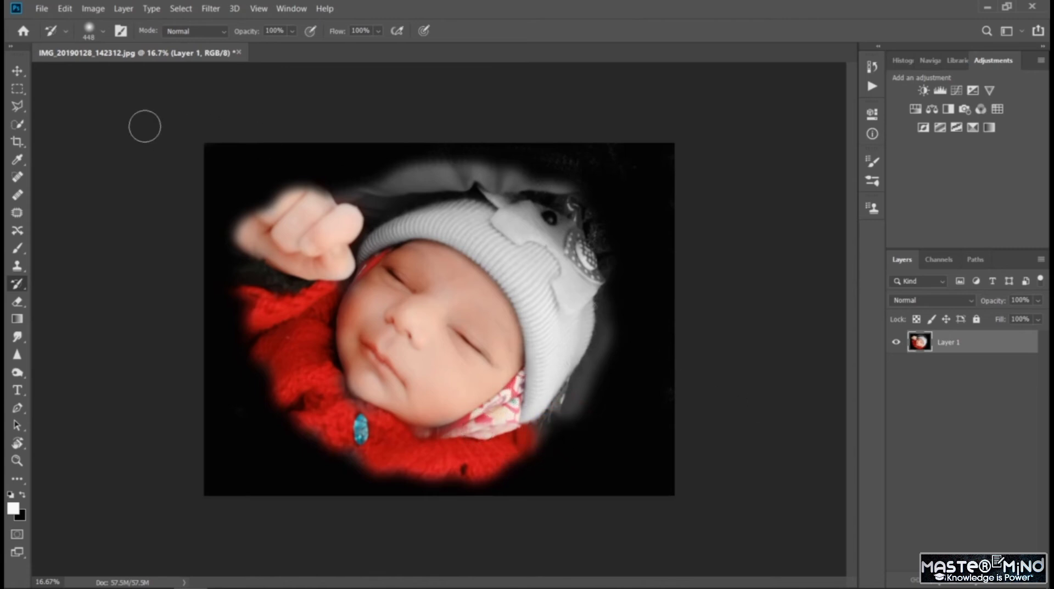
left_click(17, 71)
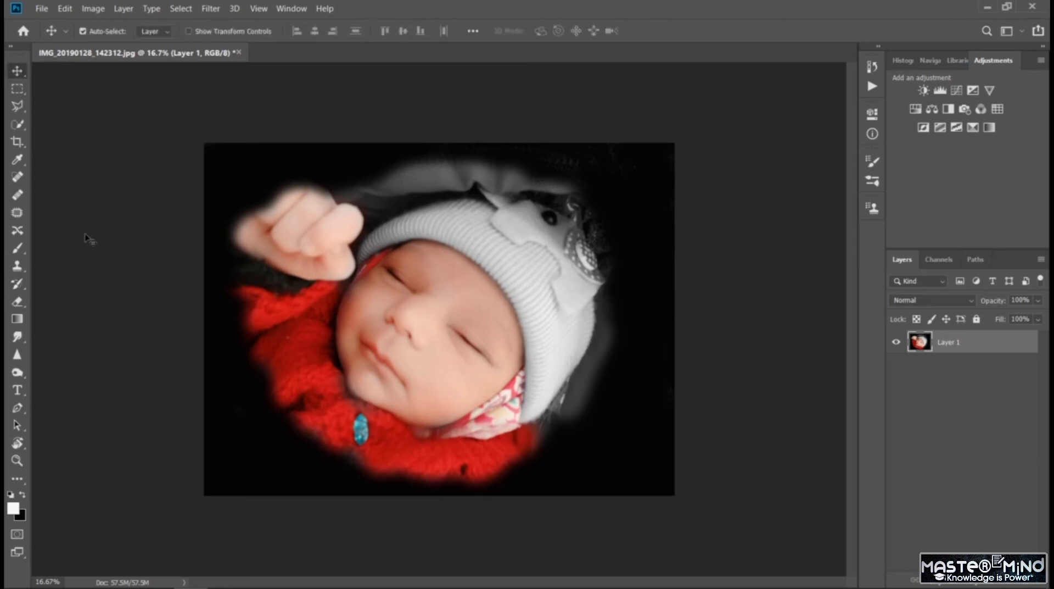
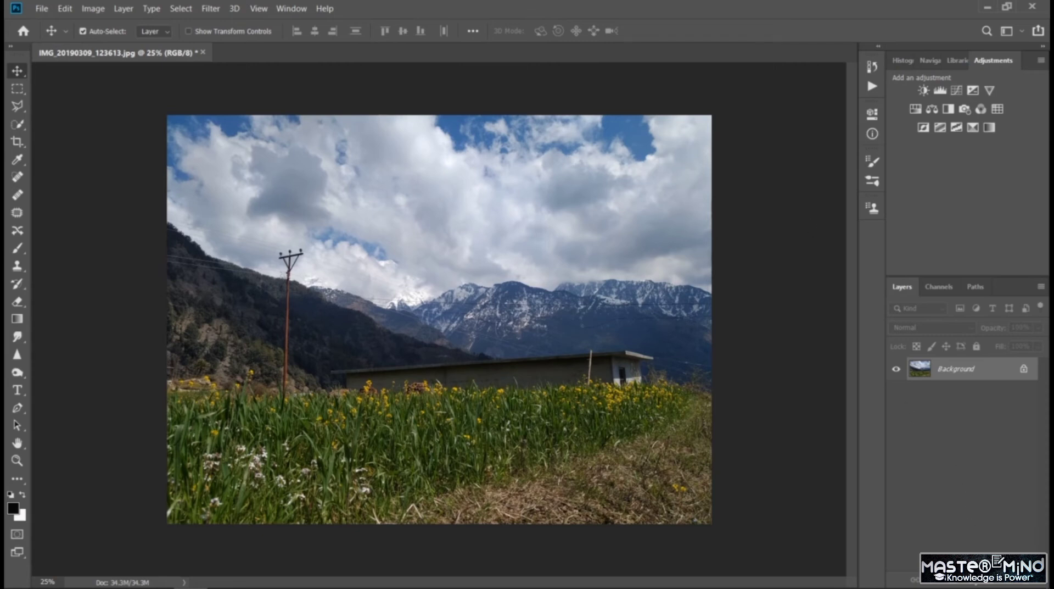
- Add a solid color fill layer over the landscape photo in near-white fefdfd
left_click(977, 585)
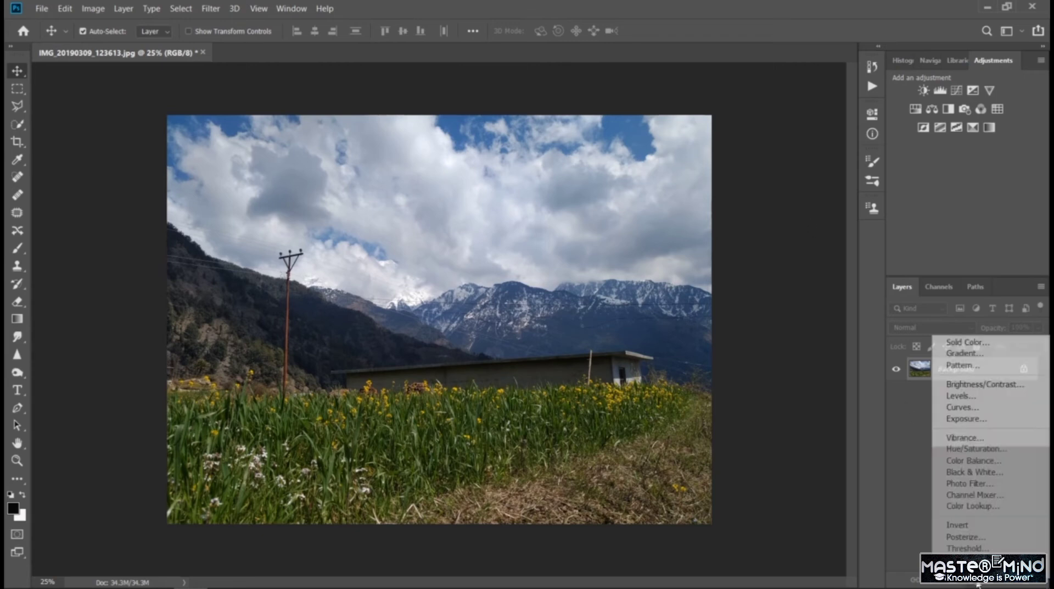
left_click(1000, 344)
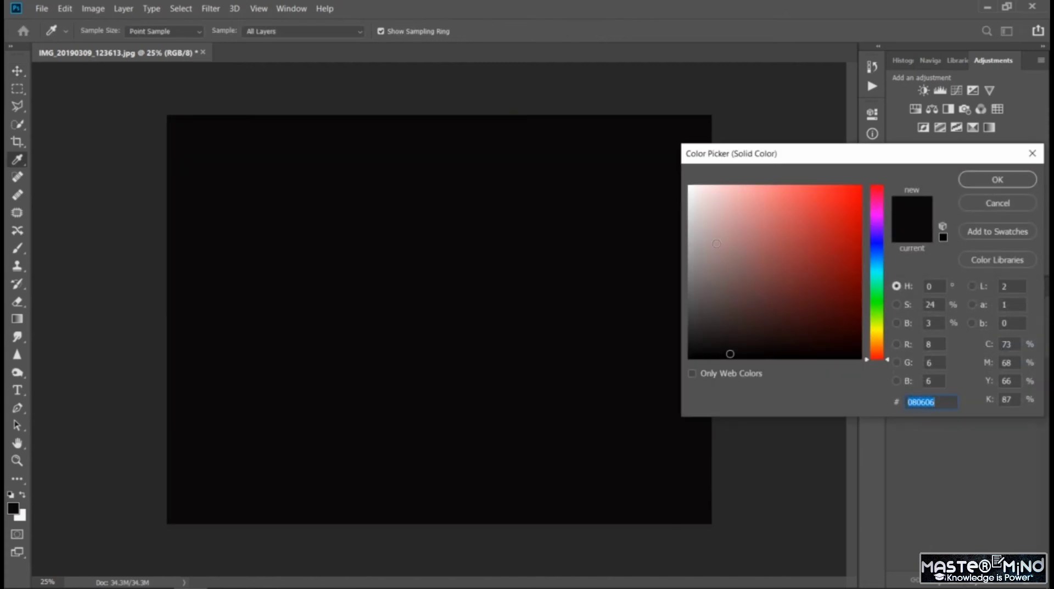
left_click(690, 186)
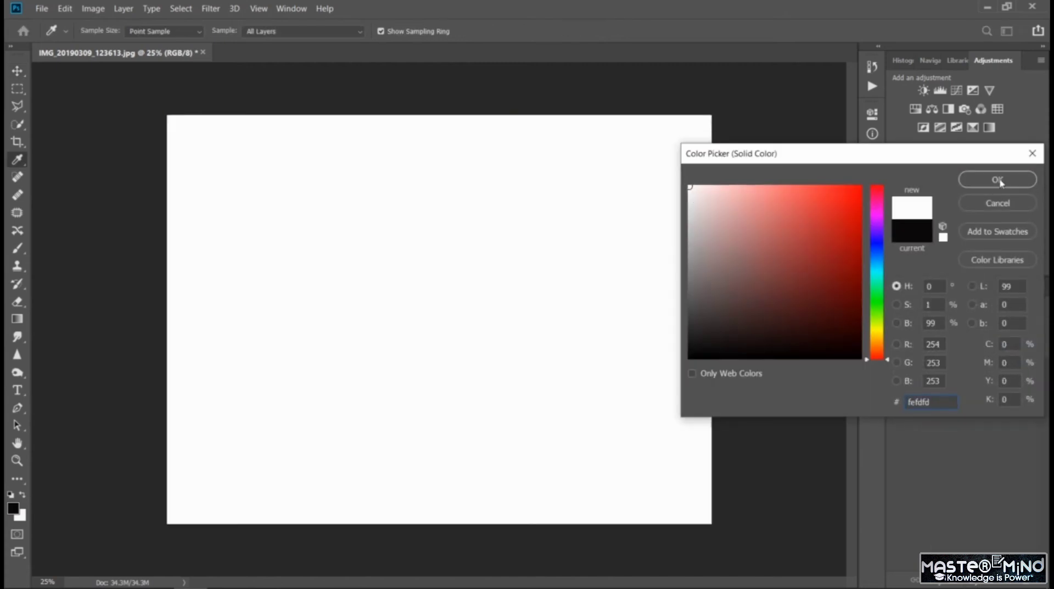
left_click(998, 180)
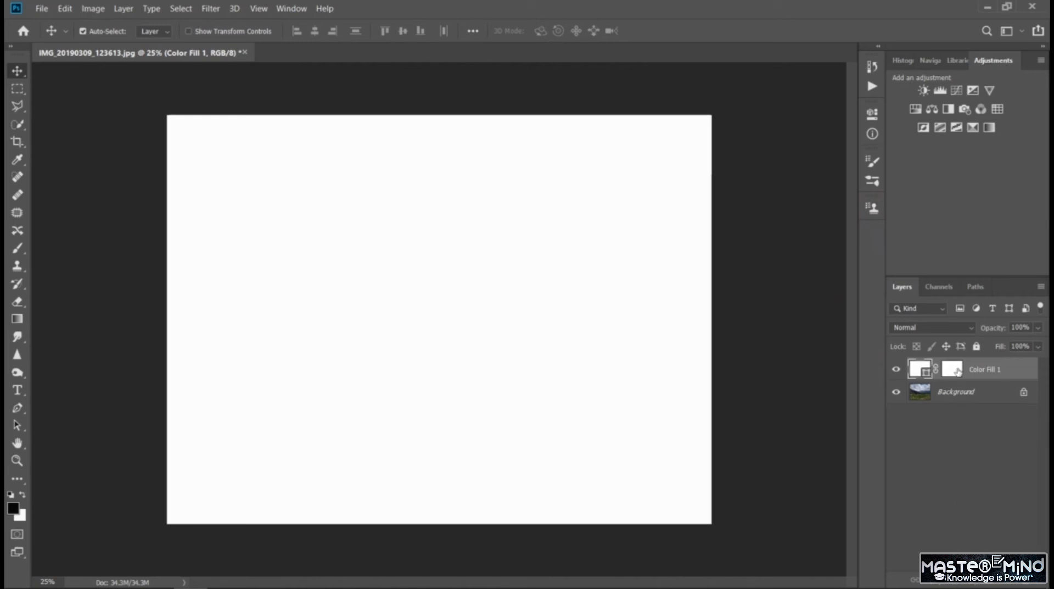
- Target the Color Fill 1 layer mask and ready the Brush tool with black as the foreground color
left_click(954, 369)
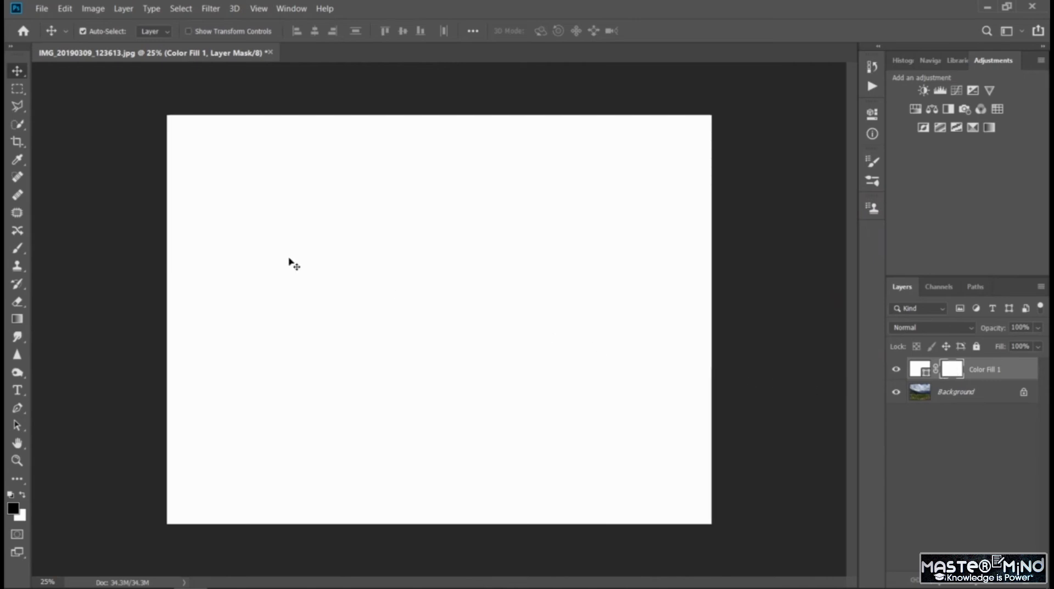
left_click(19, 254)
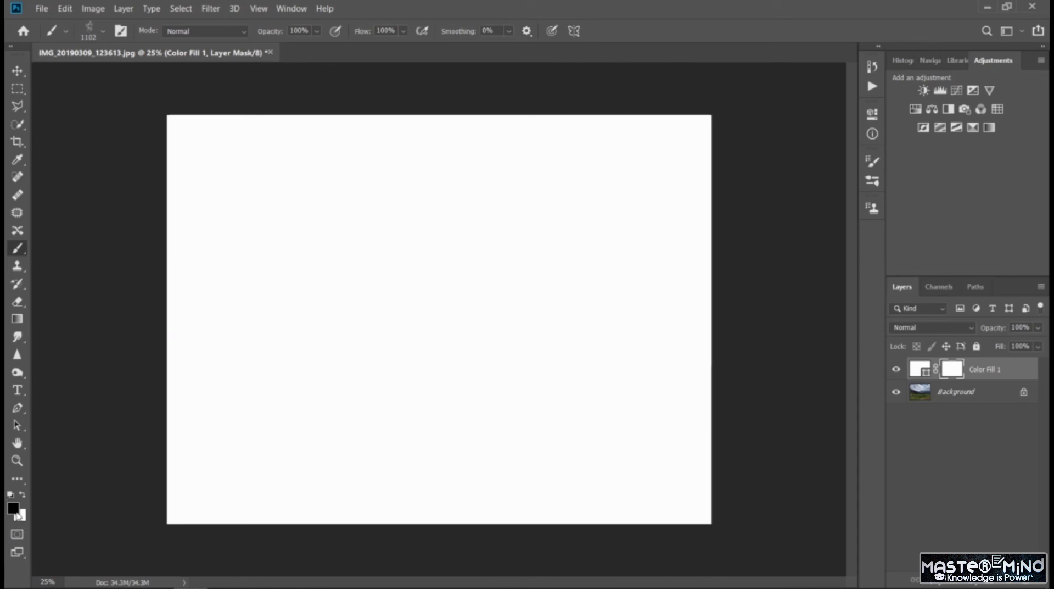
left_click(22, 496)
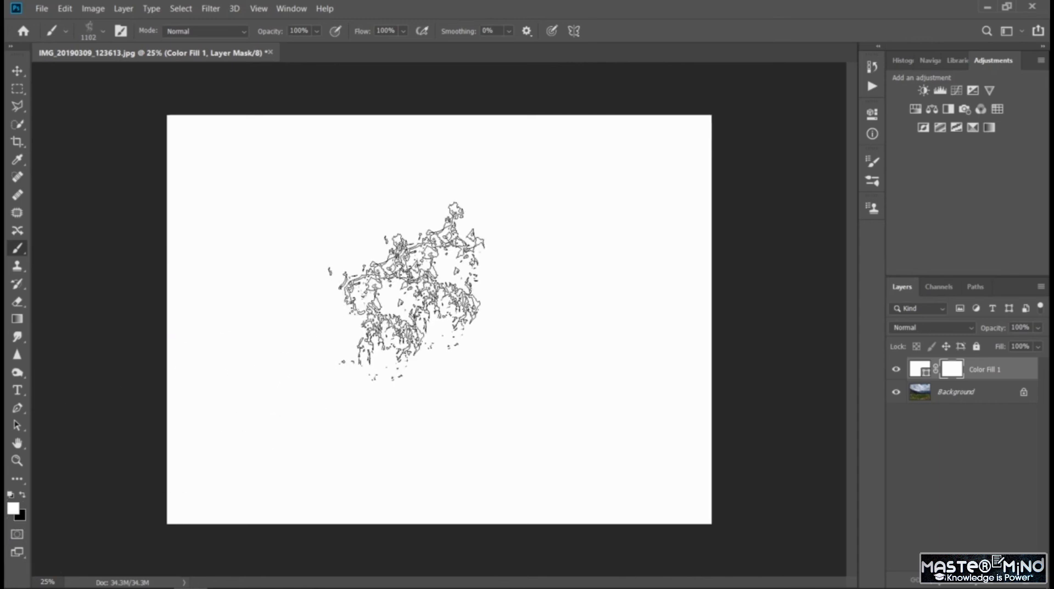
left_click(22, 493)
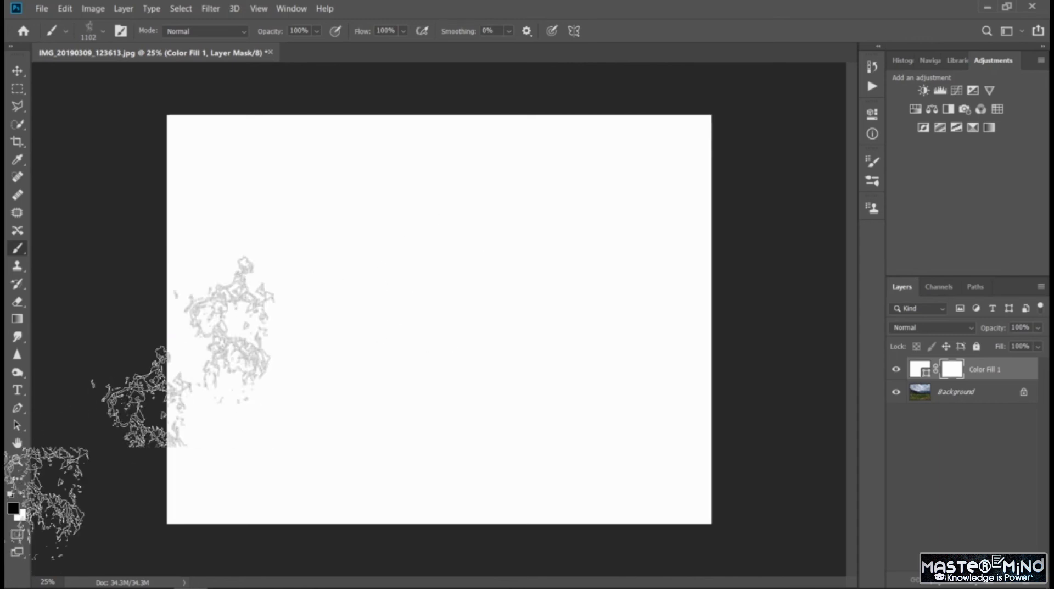
- Try revealing the mountains and field by painting black on the fill layer's mask, and undo the strokes
mouse_move(217, 338)
left_mouse_down()
mouse_move(267, 264)
mouse_move(387, 255)
mouse_move(425, 242)
left_mouse_up()
key("ctrl+z")
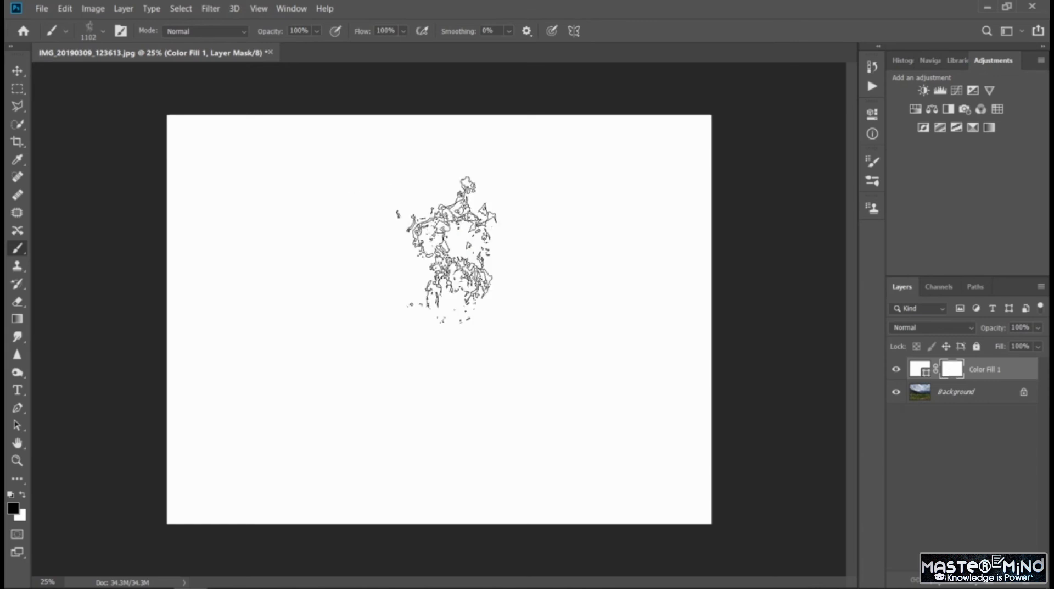
mouse_move(367, 319)
left_mouse_down()
mouse_move(467, 249)
mouse_move(381, 326)
mouse_move(439, 277)
mouse_move(447, 348)
mouse_move(506, 302)
mouse_move(524, 346)
mouse_move(577, 348)
mouse_move(579, 304)
mouse_move(618, 348)
mouse_move(617, 311)
left_mouse_up()
mouse_move(529, 471)
left_mouse_down()
mouse_move(366, 411)
mouse_move(373, 355)
mouse_move(560, 374)
left_mouse_up()
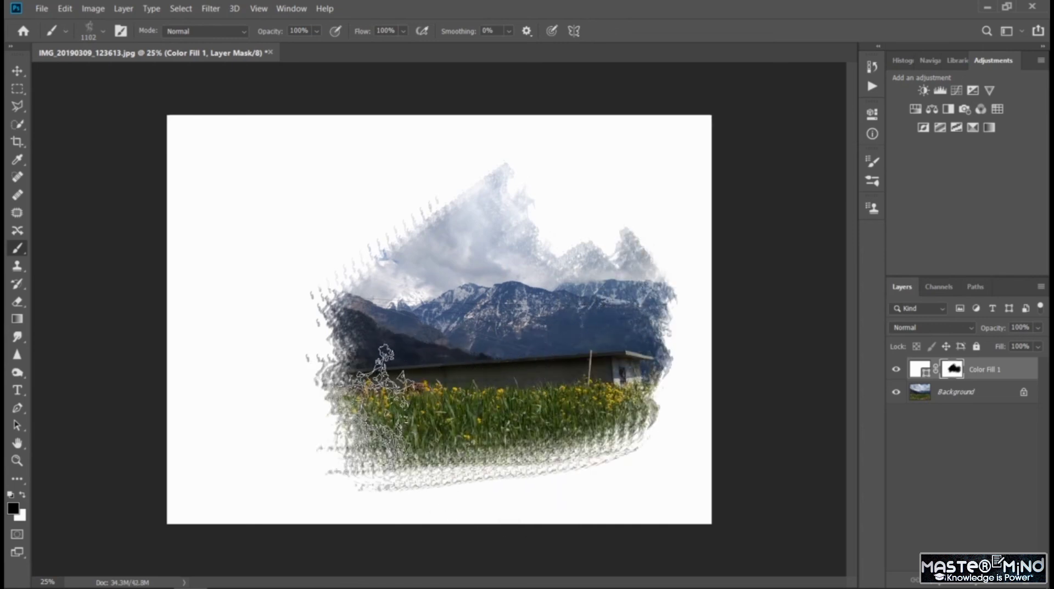
key("ctrl+z")
key("ctrl+z")
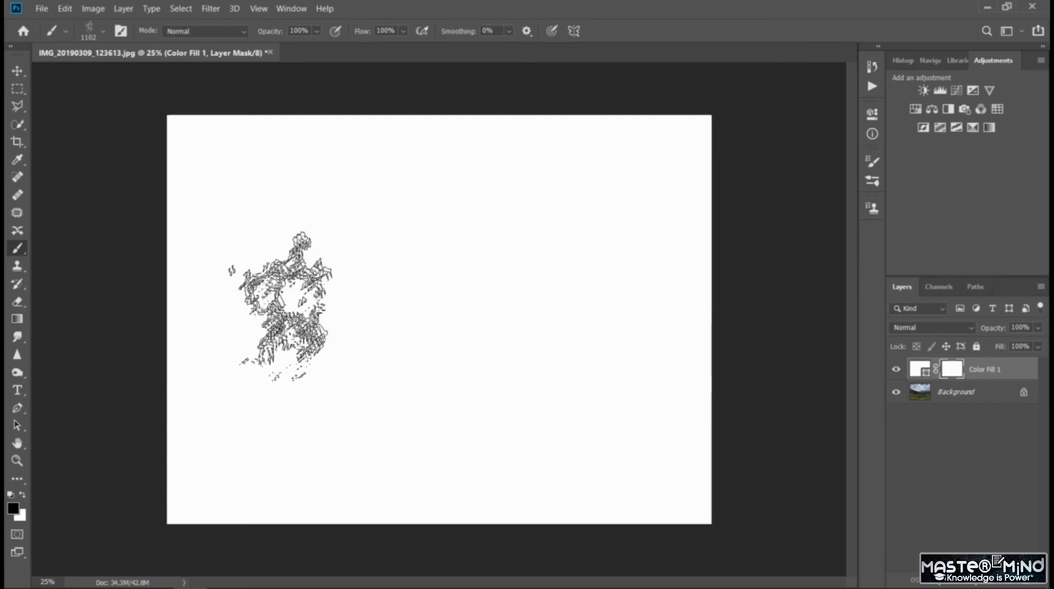
- Try revealing a larger area of sky, utility pole and grass on the mask, and undo those strokes
mouse_move(282, 306)
left_mouse_down()
mouse_move(464, 202)
mouse_move(526, 263)
mouse_move(598, 275)
mouse_move(695, 418)
mouse_move(593, 483)
left_mouse_up()
mouse_move(254, 309)
left_mouse_down()
mouse_move(470, 419)
mouse_move(341, 343)
mouse_move(459, 447)
mouse_move(374, 352)
left_mouse_up()
mouse_move(576, 439)
left_mouse_down()
mouse_move(483, 318)
mouse_move(582, 371)
mouse_move(579, 341)
mouse_move(492, 211)
mouse_move(612, 335)
mouse_move(472, 225)
mouse_move(447, 220)
mouse_move(571, 377)
mouse_move(618, 403)
mouse_move(522, 436)
mouse_move(505, 423)
mouse_move(593, 376)
mouse_move(635, 319)
mouse_move(602, 346)
mouse_move(535, 335)
mouse_move(524, 263)
mouse_move(480, 211)
mouse_move(411, 233)
mouse_move(409, 258)
left_mouse_up()
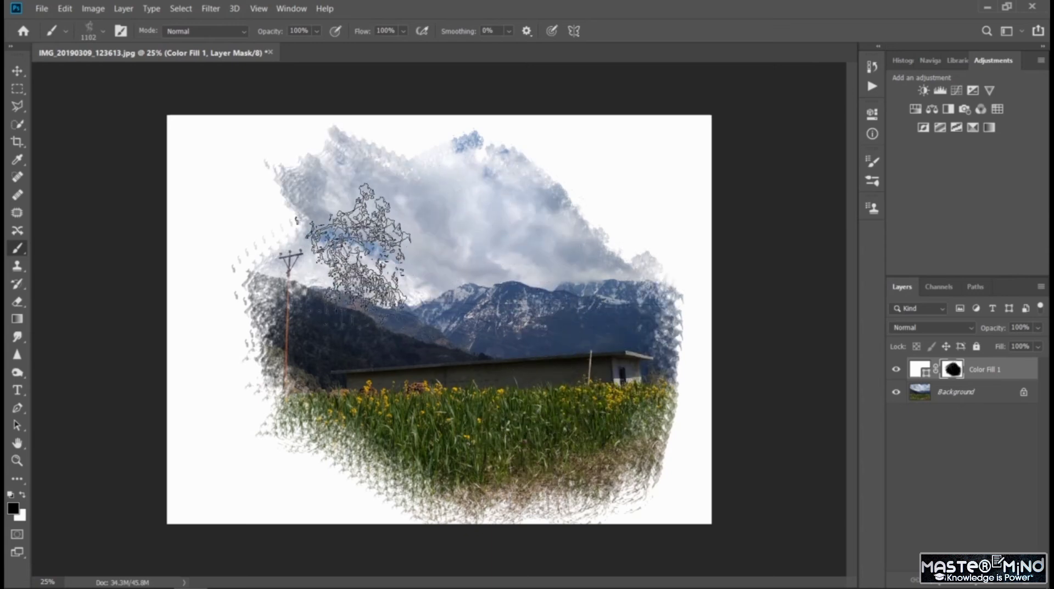
key("ctrl+z")
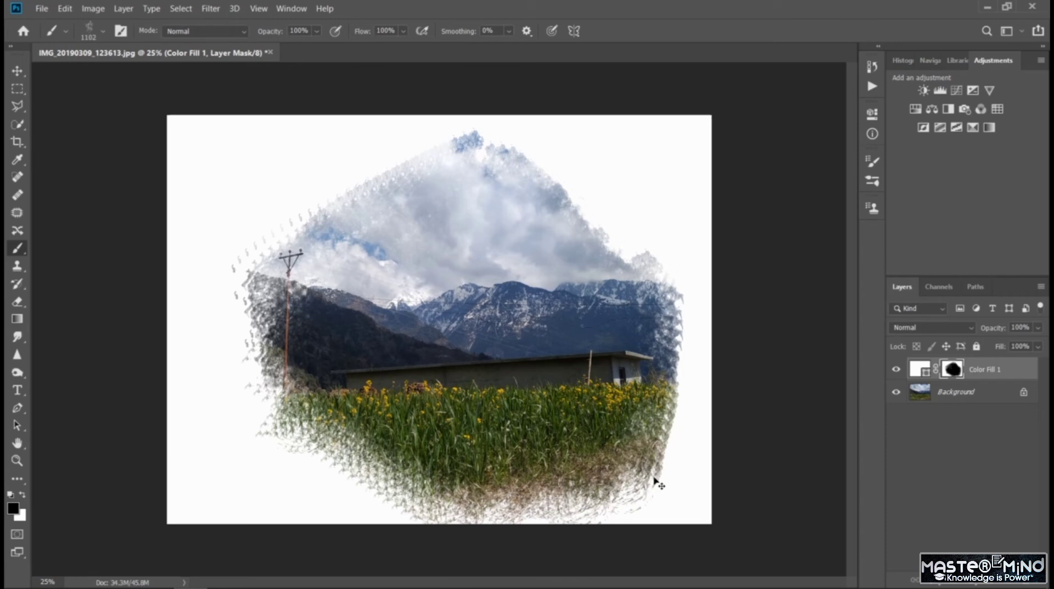
key("ctrl+z")
key("ctrl+z")
- Paint black diagonal strokes on the mask to reveal the sky, mountains and field, and keep the layer's blend mode at Normal
mouse_move(281, 394)
left_mouse_down()
mouse_move(439, 229)
mouse_move(357, 433)
mouse_move(428, 461)
mouse_move(653, 307)
mouse_move(483, 456)
mouse_move(385, 308)
mouse_move(352, 329)
mouse_move(500, 308)
mouse_move(530, 340)
left_mouse_up()
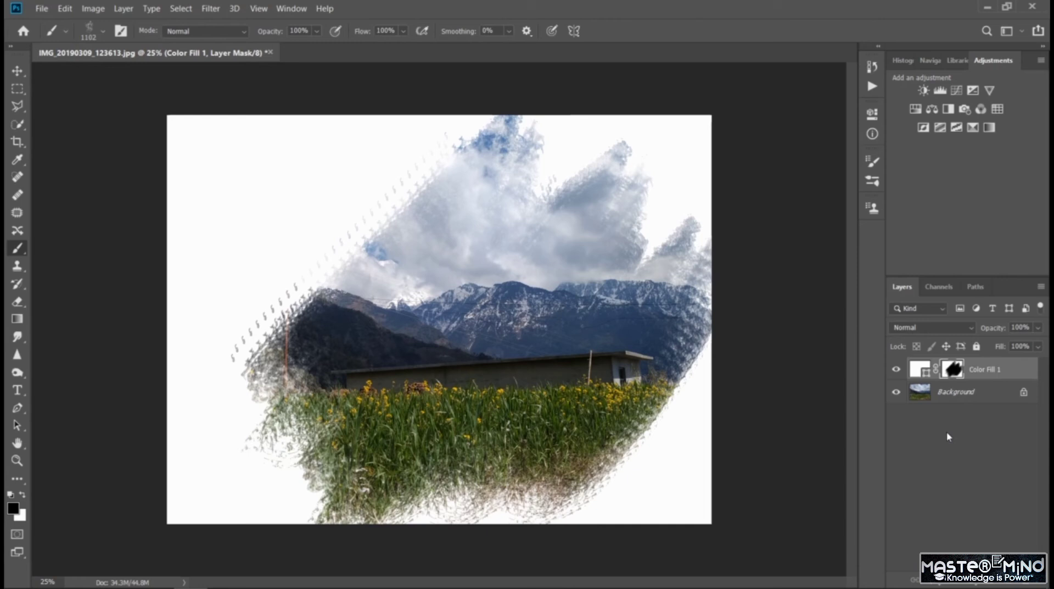
left_click(969, 327)
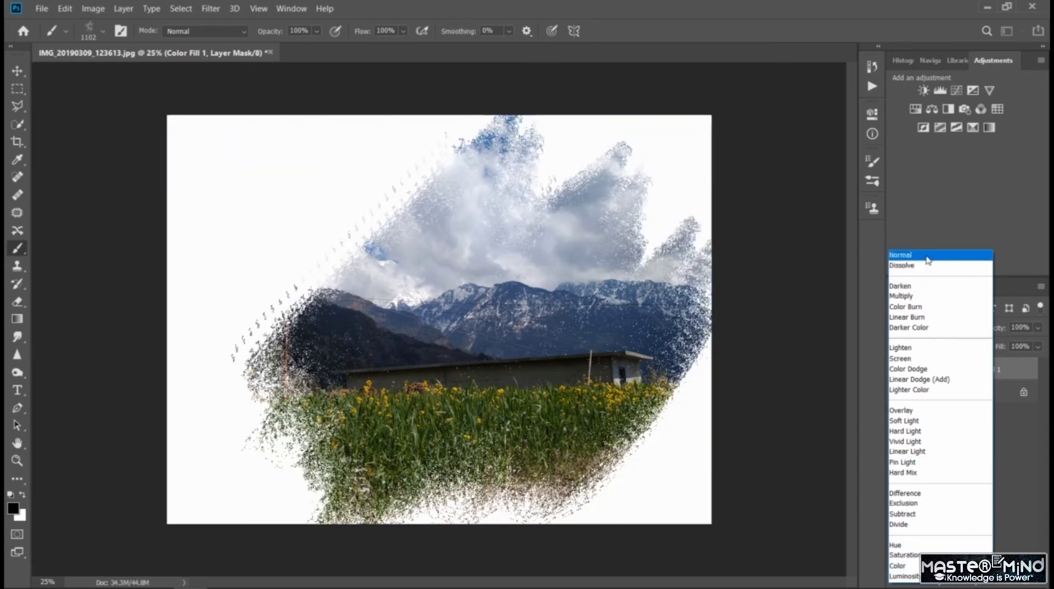
left_click(912, 256)
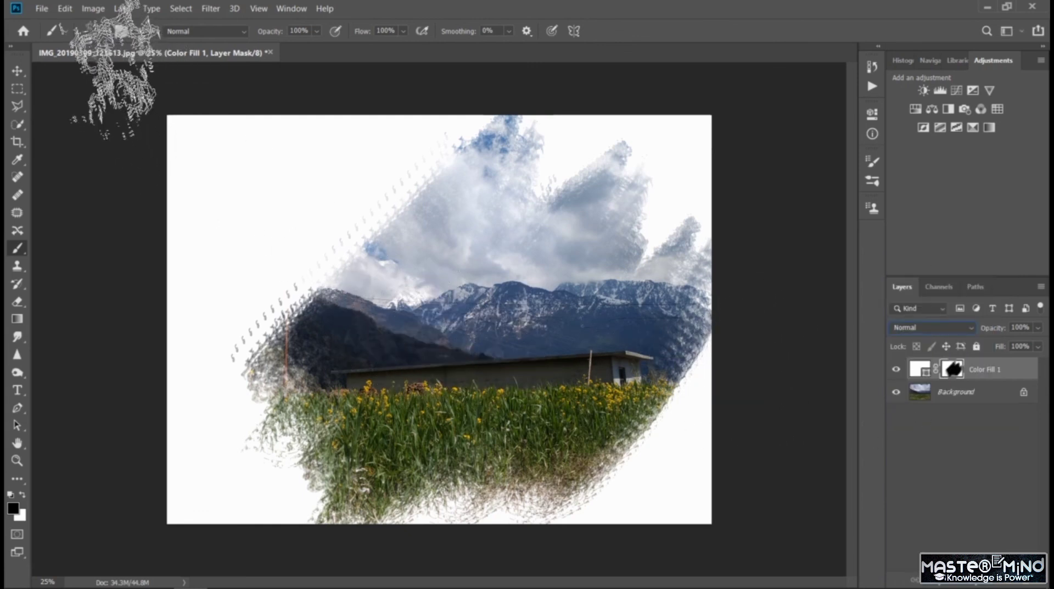
- Try extending the revealed photo edges around the hillside, clouds and grass with a 322 px brush, and undo the strokes
left_click(103, 31)
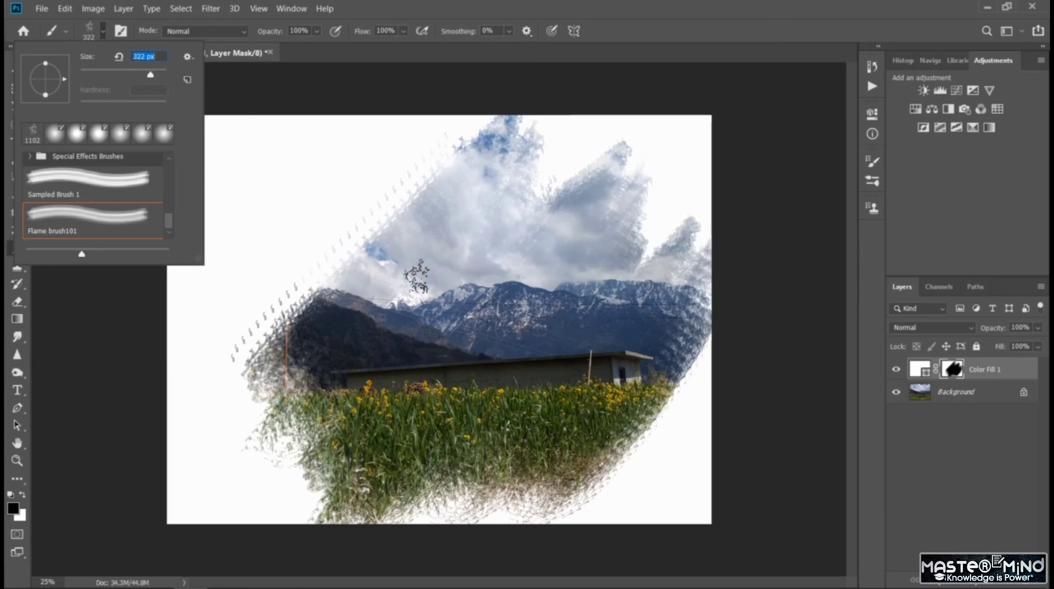
left_click_drag(377, 278, 284, 218)
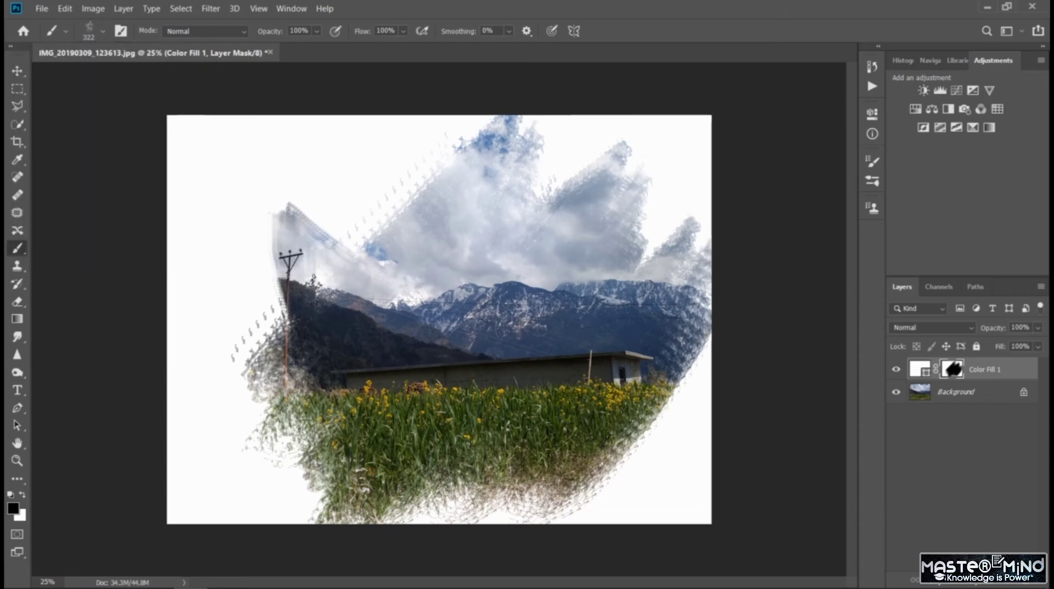
key("ctrl+z")
mouse_move(377, 281)
left_mouse_down()
mouse_move(289, 303)
mouse_move(271, 335)
mouse_move(277, 302)
mouse_move(351, 254)
mouse_move(319, 277)
left_mouse_up()
mouse_move(387, 231)
left_mouse_down()
mouse_move(395, 192)
mouse_move(361, 244)
mouse_move(369, 217)
left_mouse_up()
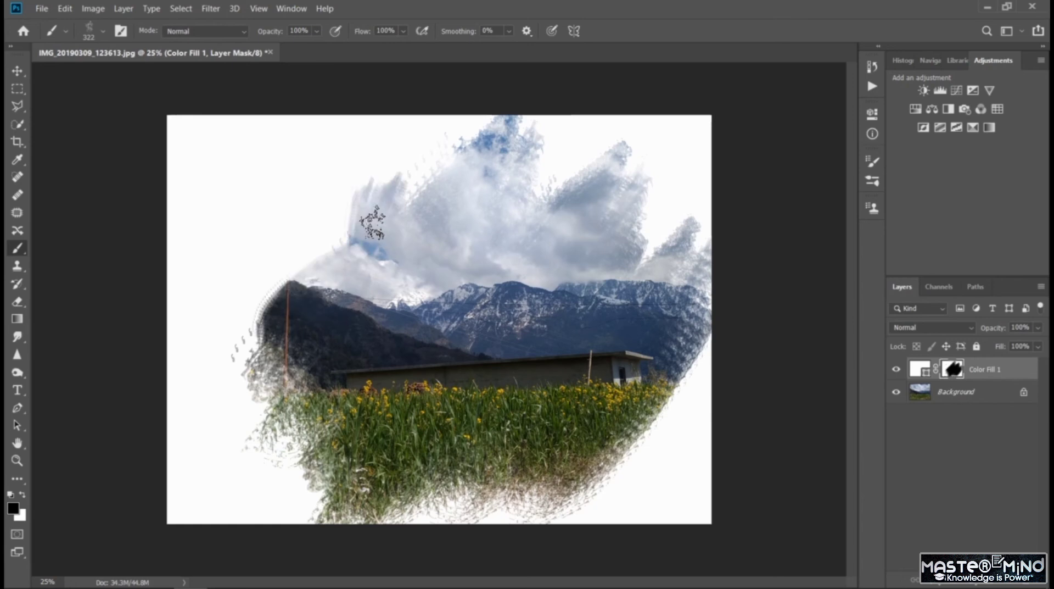
left_click_drag(420, 156, 430, 133)
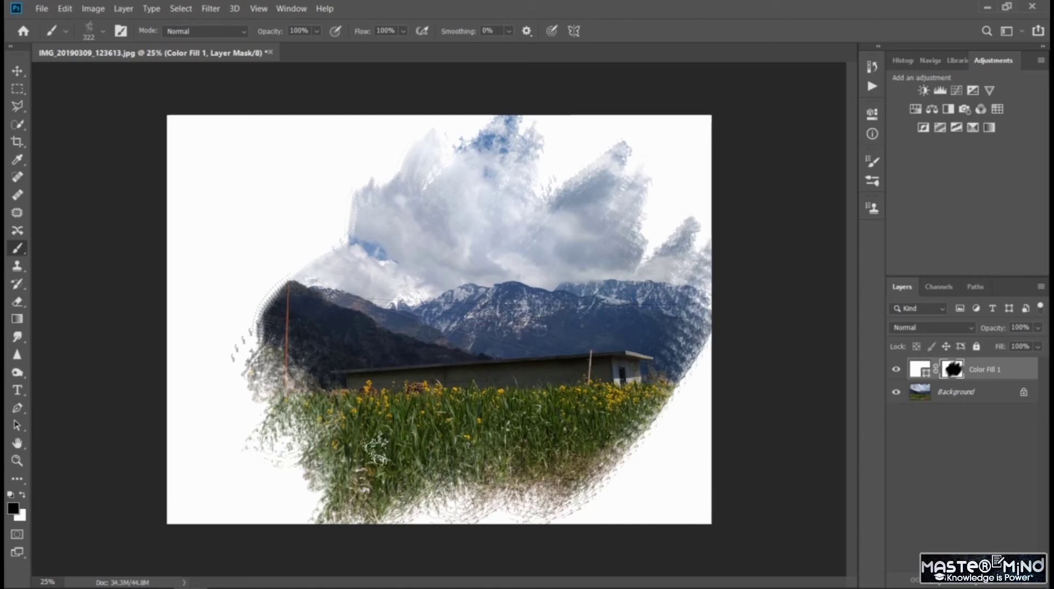
mouse_move(291, 395)
left_mouse_down()
mouse_move(285, 364)
mouse_move(310, 437)
mouse_move(278, 359)
mouse_move(300, 420)
mouse_move(272, 366)
mouse_move(351, 494)
mouse_move(403, 528)
mouse_move(444, 530)
mouse_move(463, 511)
mouse_move(586, 505)
mouse_move(609, 497)
left_mouse_up()
key("ctrl+z")
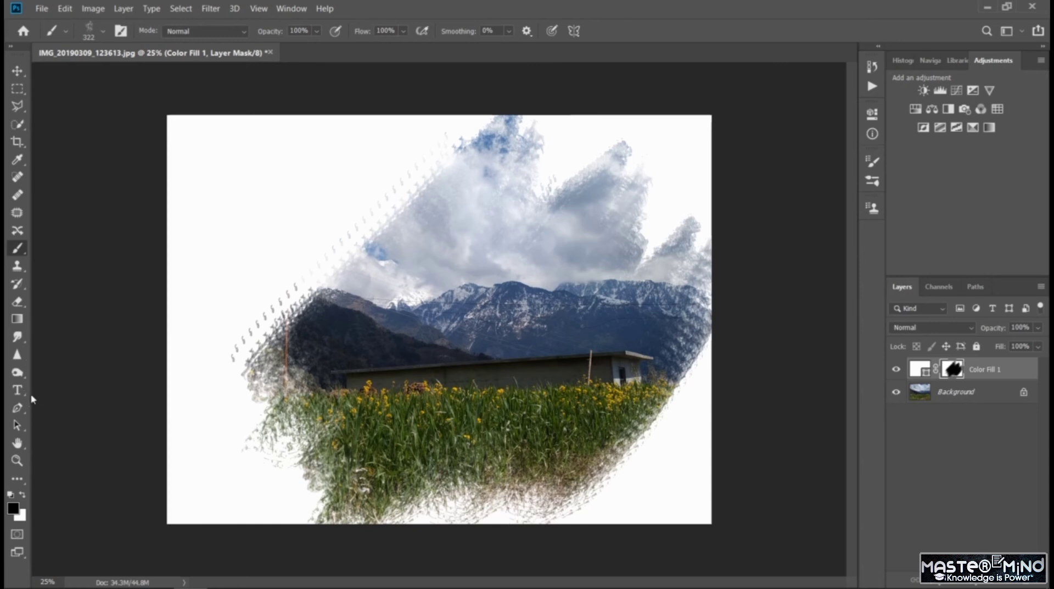
- Try painting large letters beginning with TR on the mask in the white area beside the sky, and undo them
left_click_drag(215, 146, 195, 255)
left_click_drag(172, 160, 274, 144)
left_click_drag(239, 186, 234, 274)
mouse_move(266, 198)
left_mouse_down()
mouse_move(241, 227)
mouse_move(288, 277)
left_mouse_up()
left_click_drag(324, 170, 302, 255)
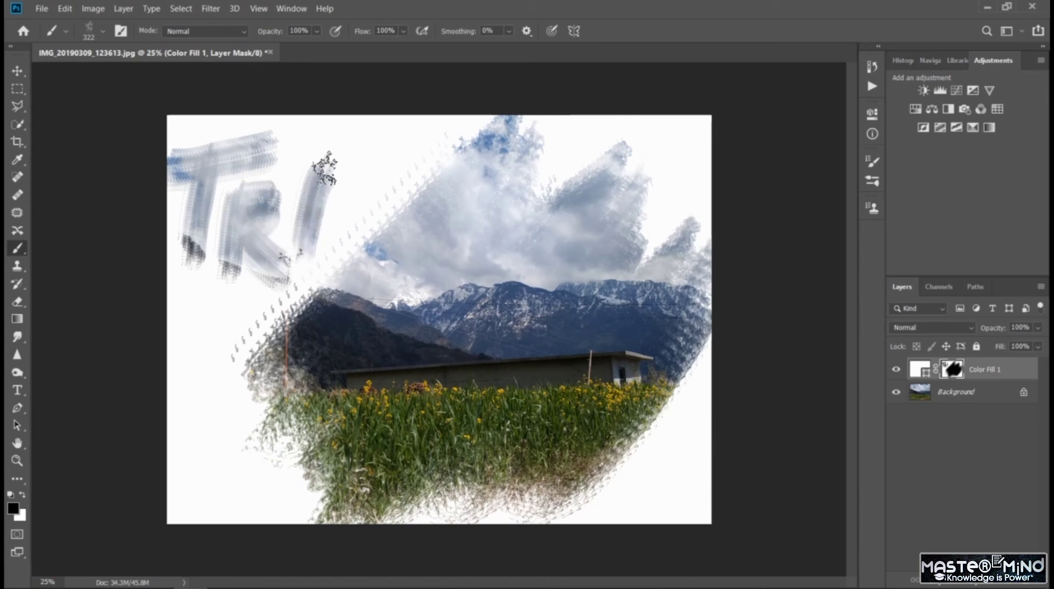
left_click_drag(327, 146, 355, 217)
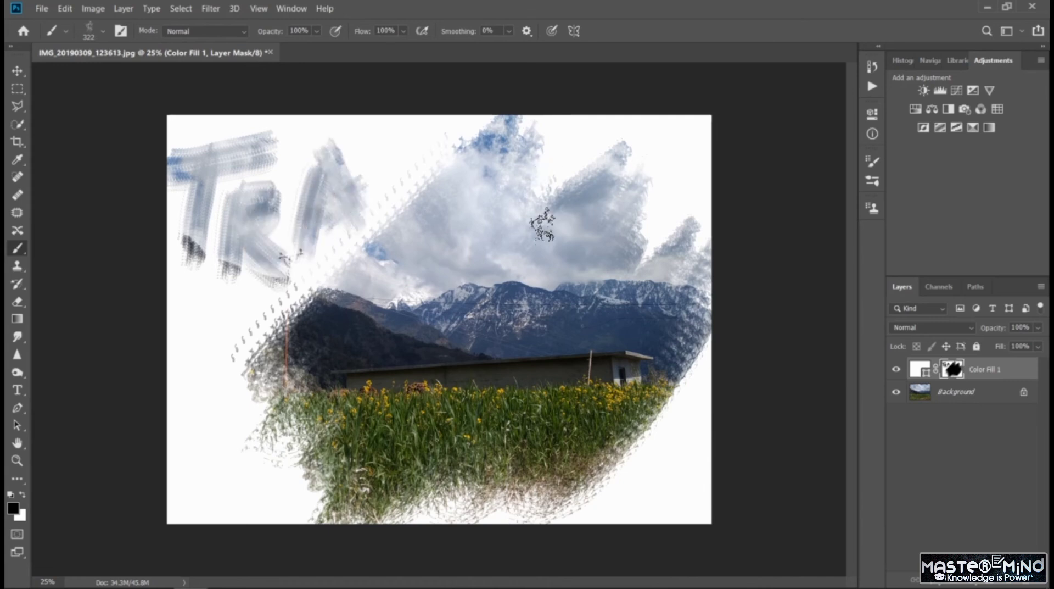
key("ctrl+z")
key("ctrl+z")
key("ctrl+z")
key("ctrl+z")
key("ctrl+z")
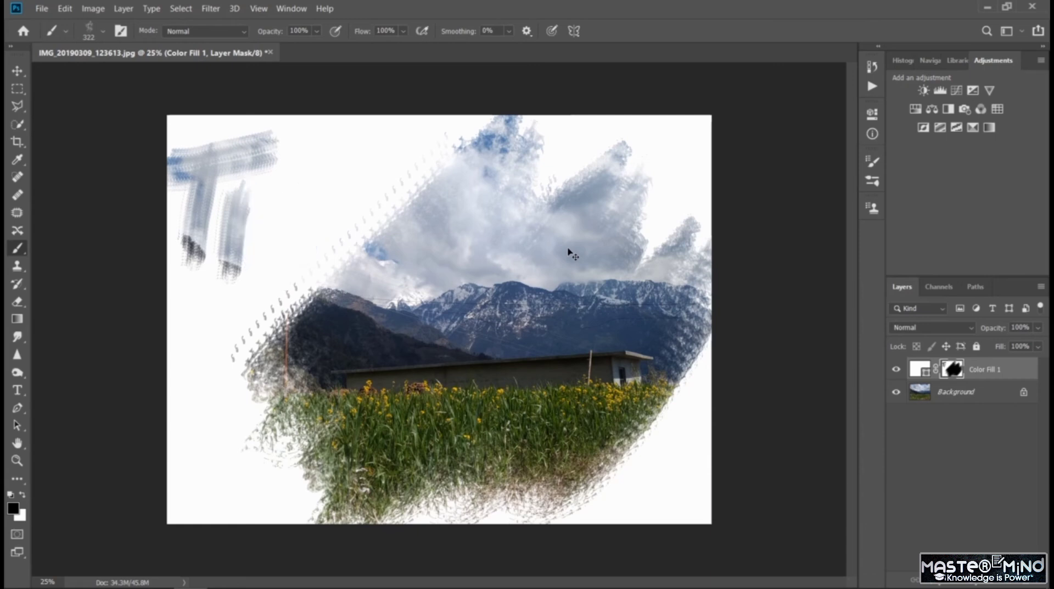
key("ctrl+z")
key("ctrl+z")
- Try painting a large letter M and a wavy line down to the grass on the mask, and undo them
left_click_drag(190, 264, 256, 143)
left_click_drag(281, 202, 305, 258)
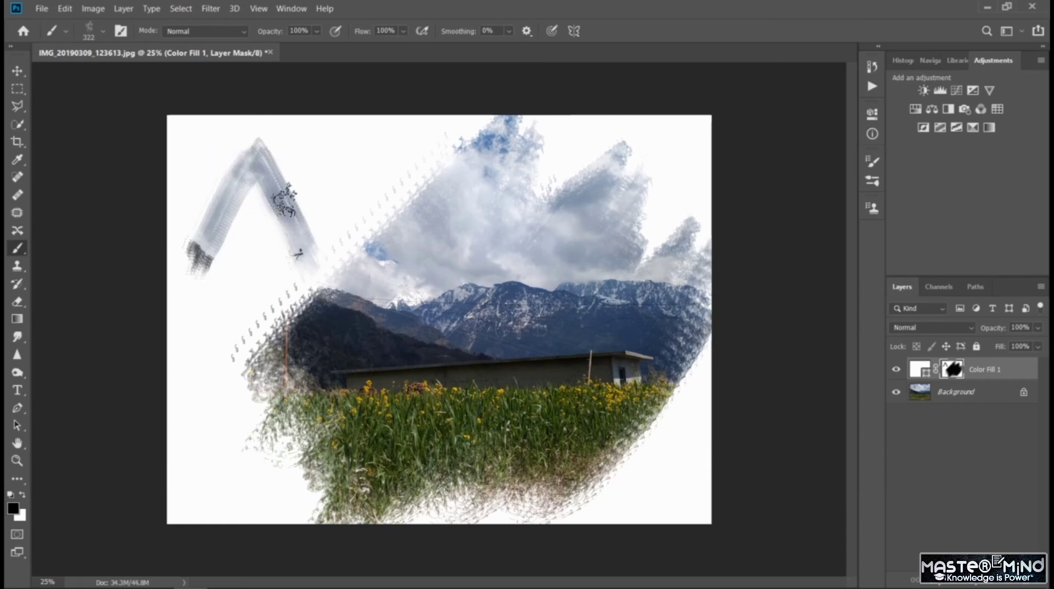
mouse_move(286, 199)
left_mouse_down()
mouse_move(337, 139)
mouse_move(389, 214)
left_mouse_up()
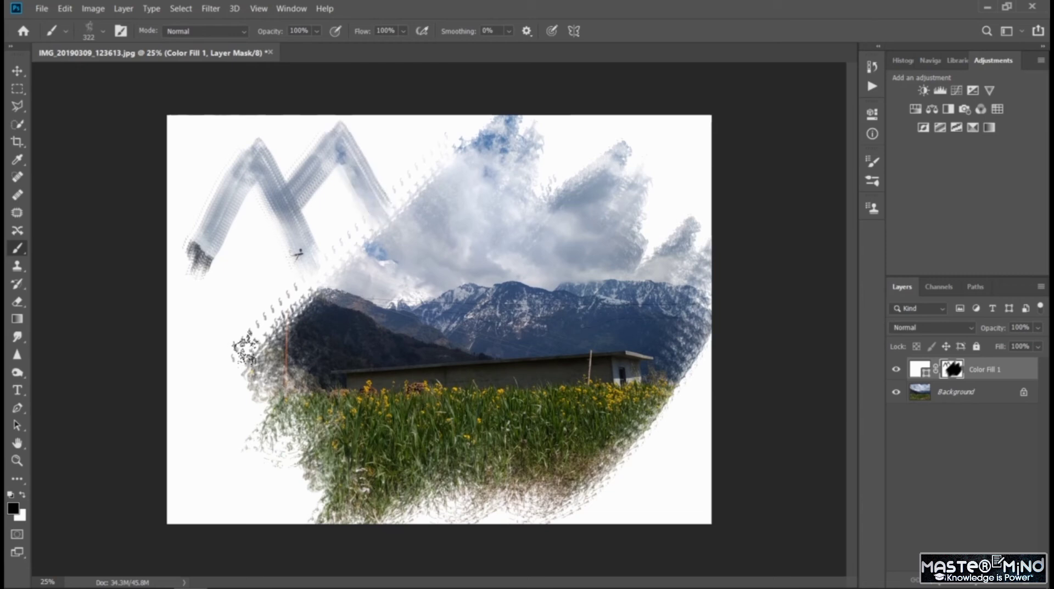
mouse_move(275, 259)
left_mouse_down()
mouse_move(224, 282)
mouse_move(239, 354)
mouse_move(184, 405)
mouse_move(231, 516)
left_mouse_up()
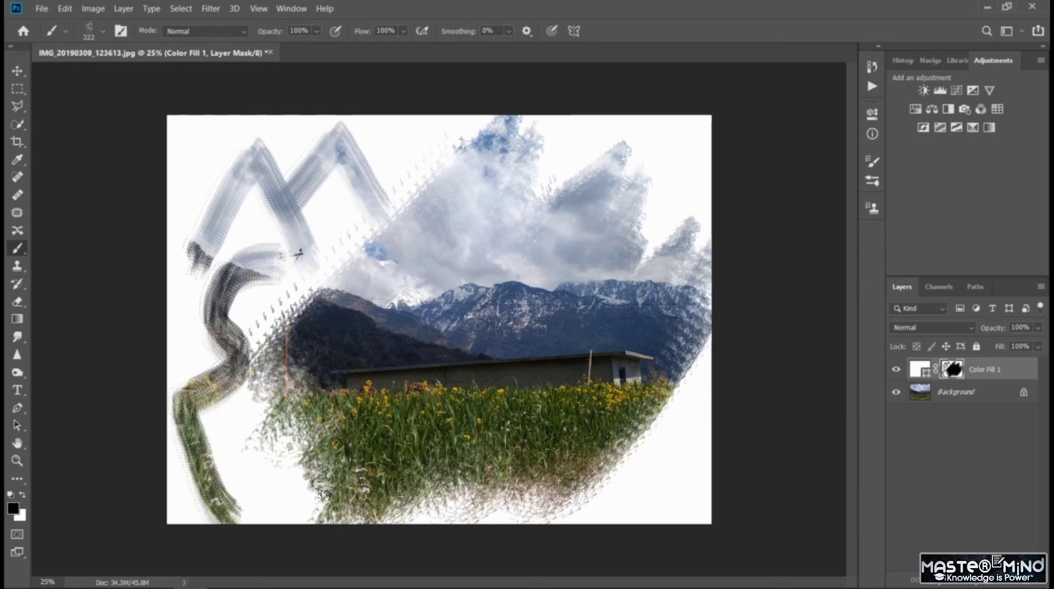
key("ctrl+z")
key("ctrl+z")
key("ctrl+z")
key("ctrl+z")
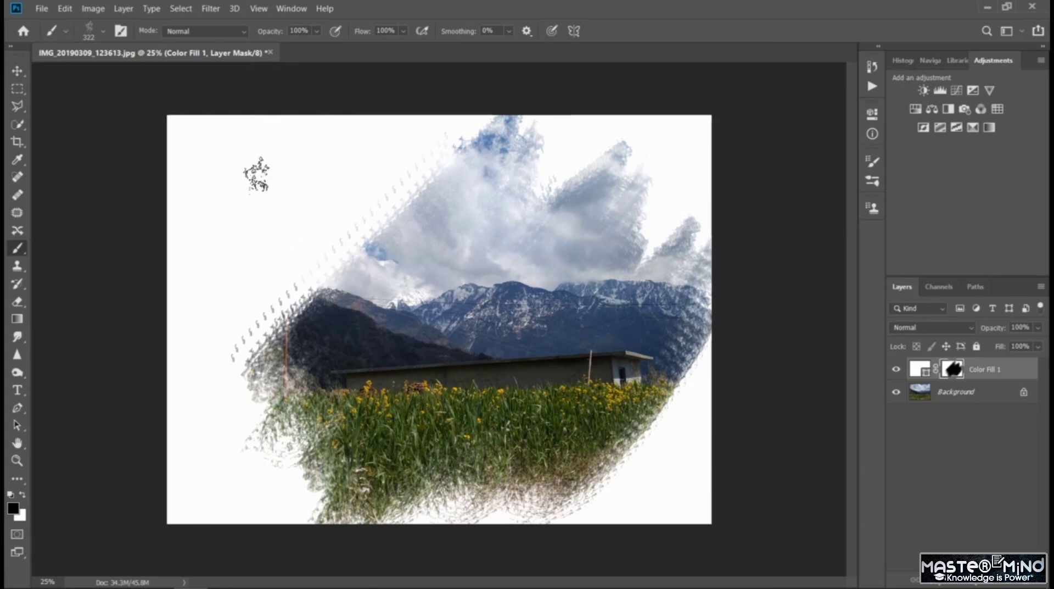
- Switch the brush to KYLE Ultimate Pencil Hard at 26 px, undoing the test mark
left_click(101, 33)
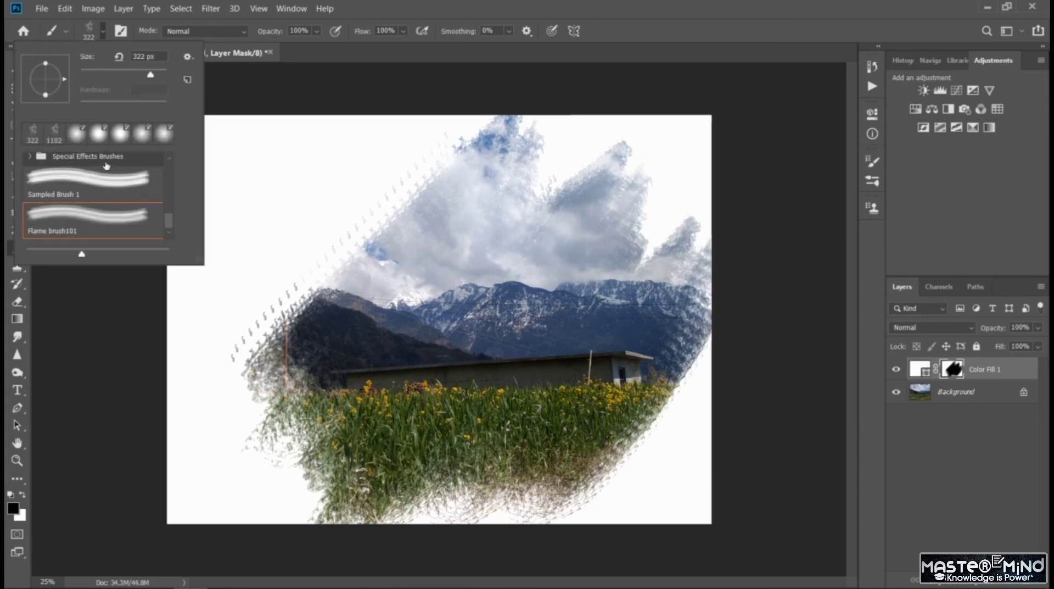
left_click(112, 187)
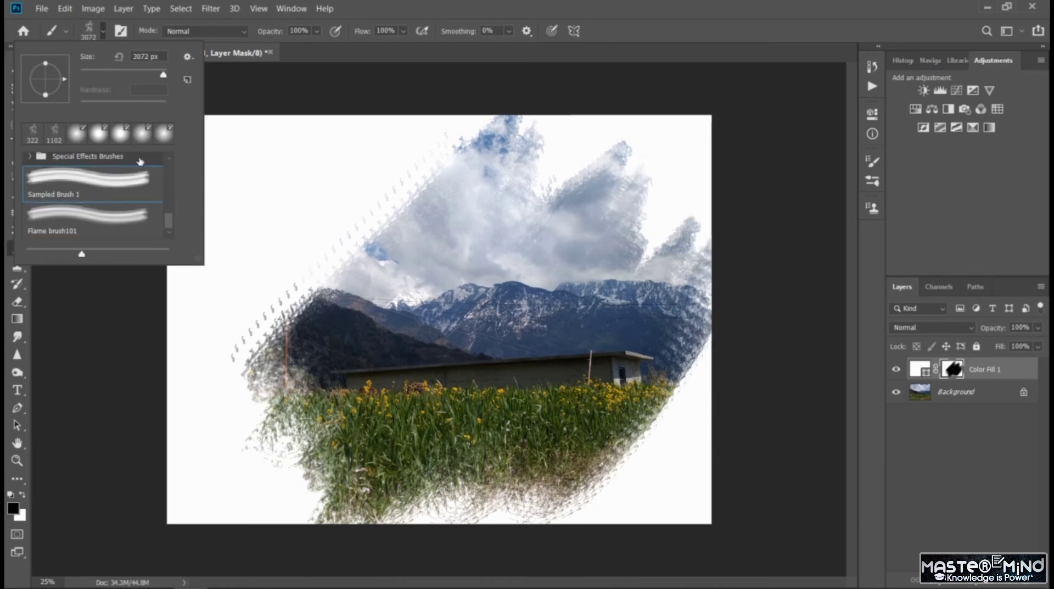
left_click_drag(169, 221, 168, 158)
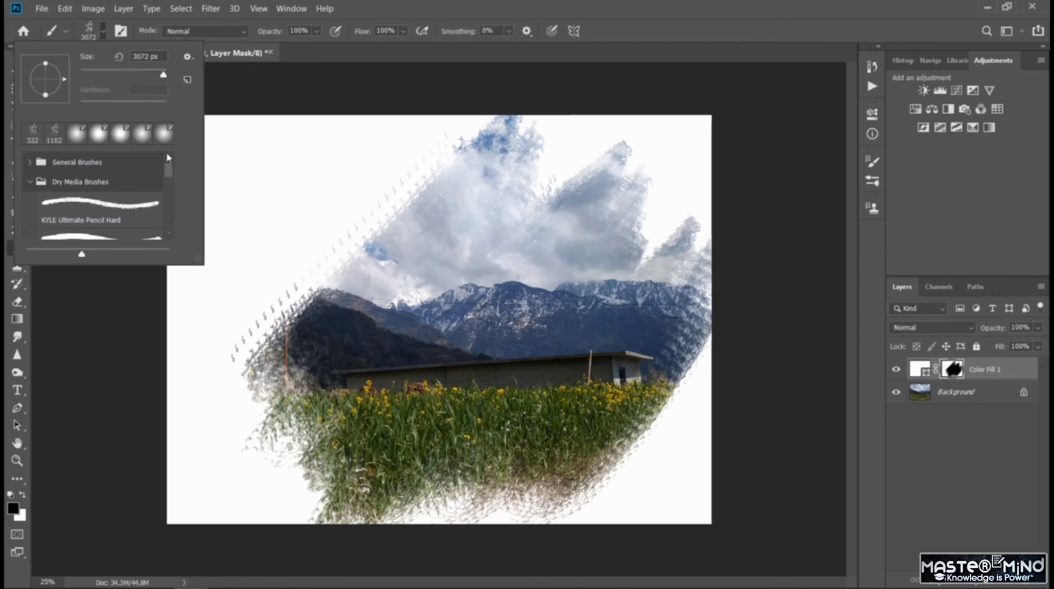
left_click(109, 213)
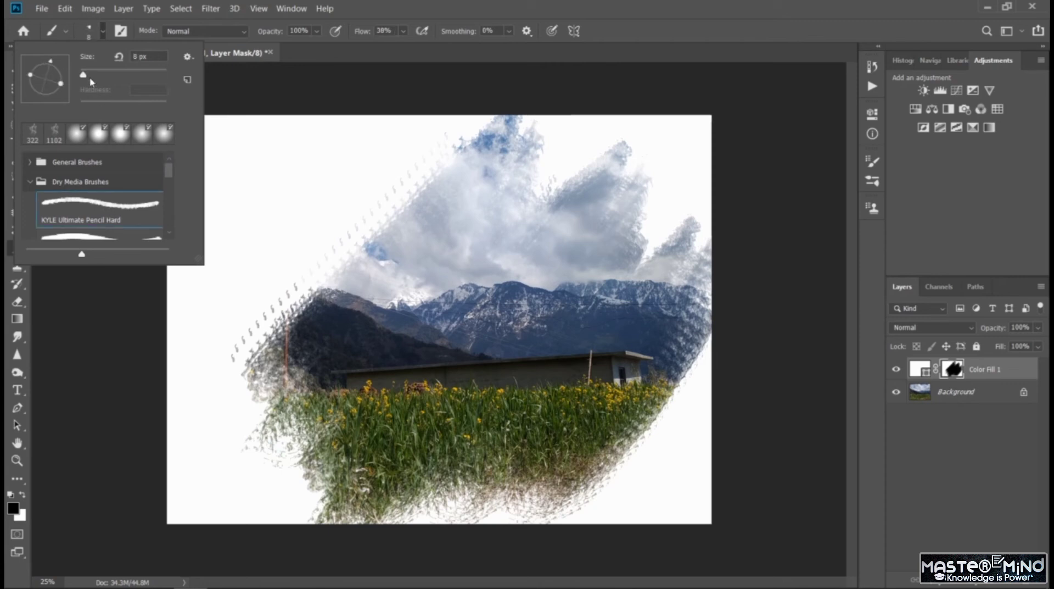
key("Return")
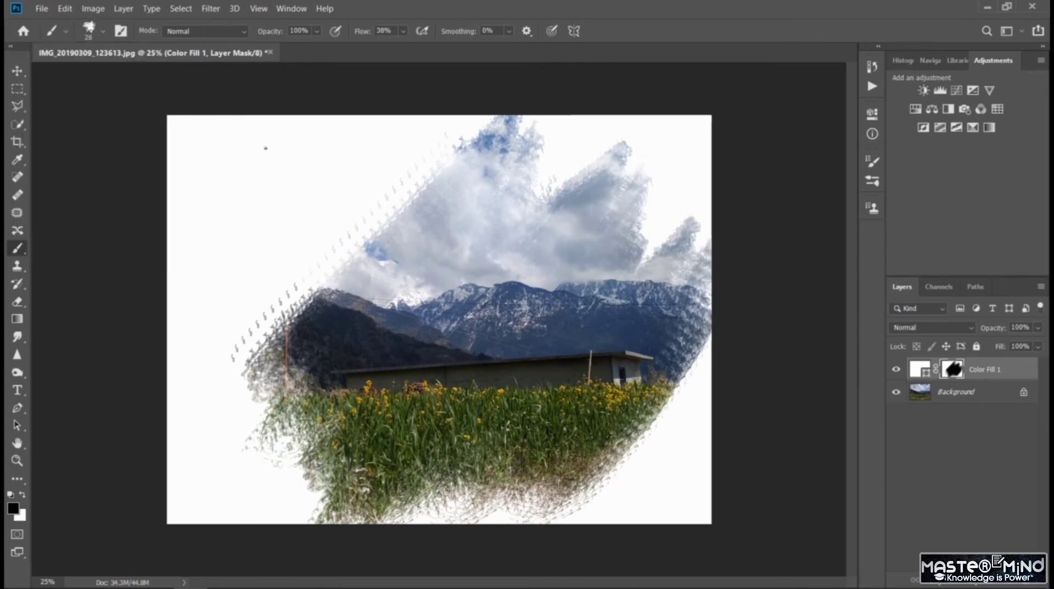
key("ctrl+z")
- Enlarge the brush to 59 px and paint a letter S on the mask in the white area beside the sky
left_click(102, 34)
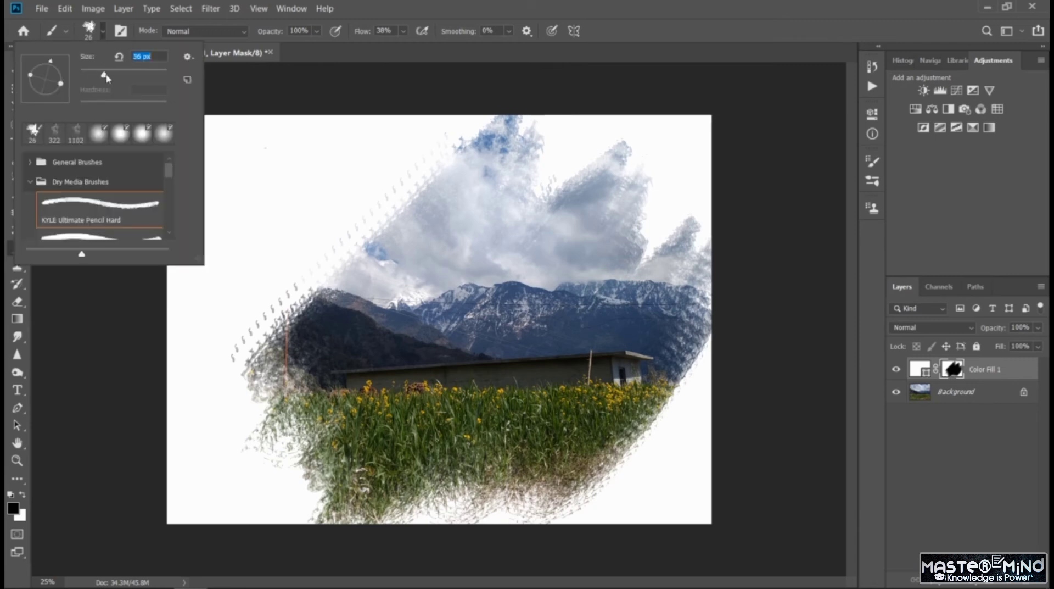
left_click(249, 157)
left_click_drag(250, 155, 252, 191)
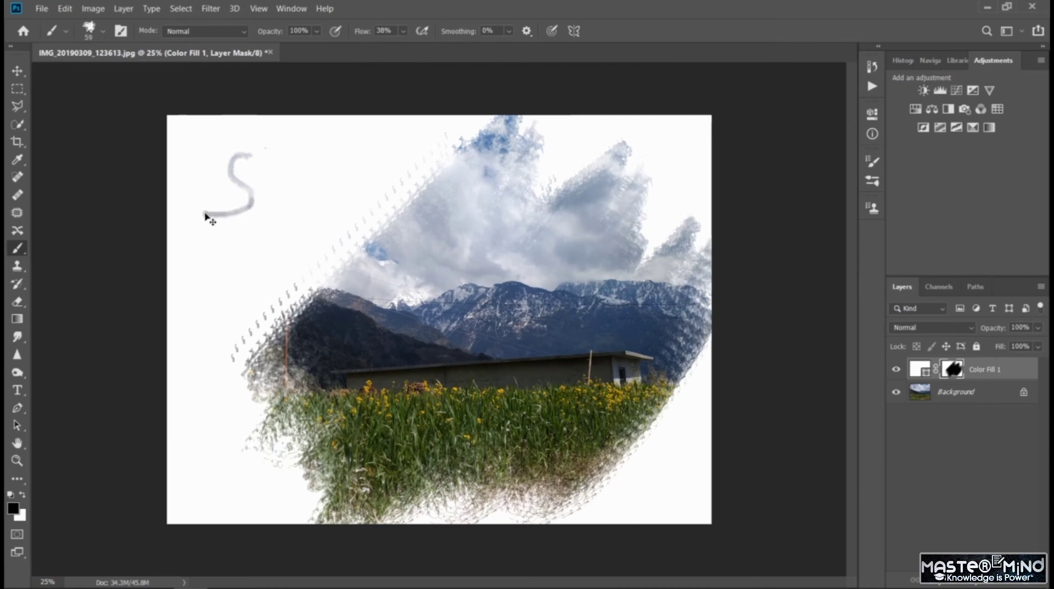
- Undo the painted S and enlarge the brush to 99 px, undoing the test stroke
key("ctrl+z")
left_click(101, 33)
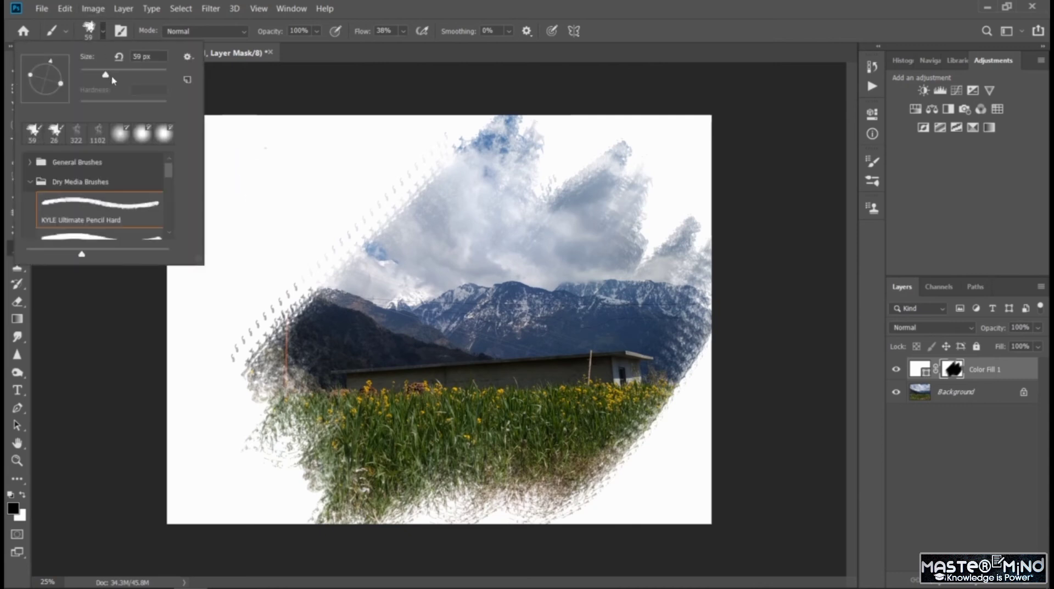
left_click(269, 164)
mouse_move(266, 155)
left_mouse_down()
mouse_move(233, 172)
mouse_move(259, 216)
left_mouse_up()
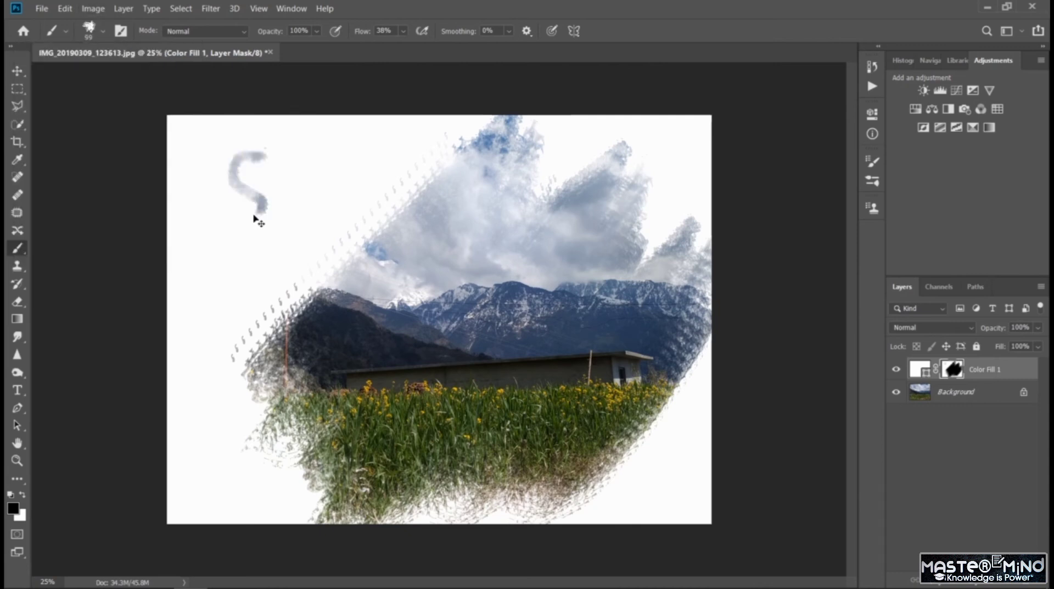
key("ctrl+z")
- Paint the word SNOW in large letters on the mask in the white area beside the sky
key("ctrl+plus")
key("ctrl+plus")
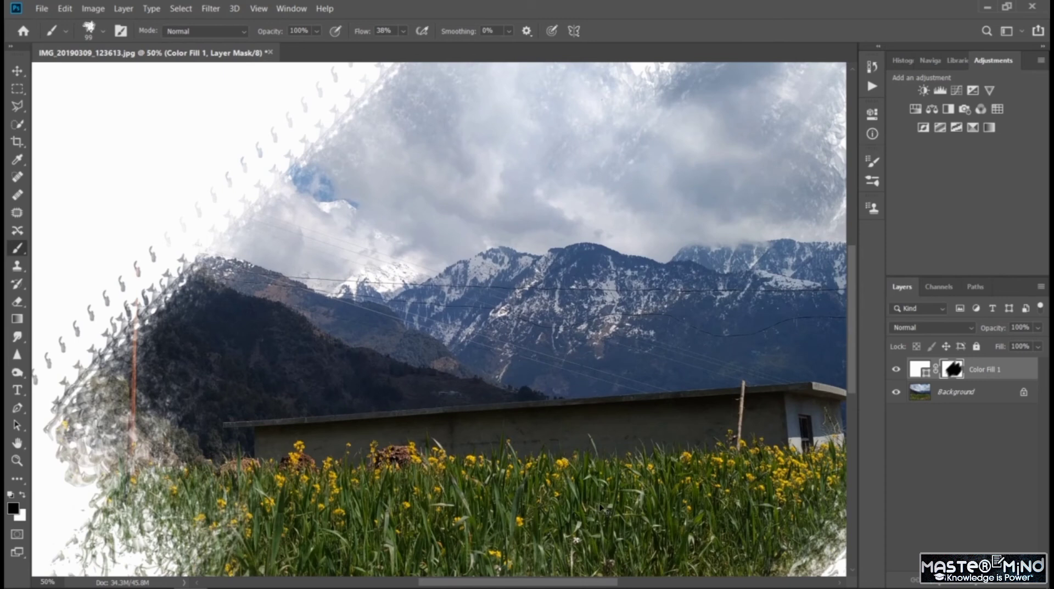
key("ctrl+minus")
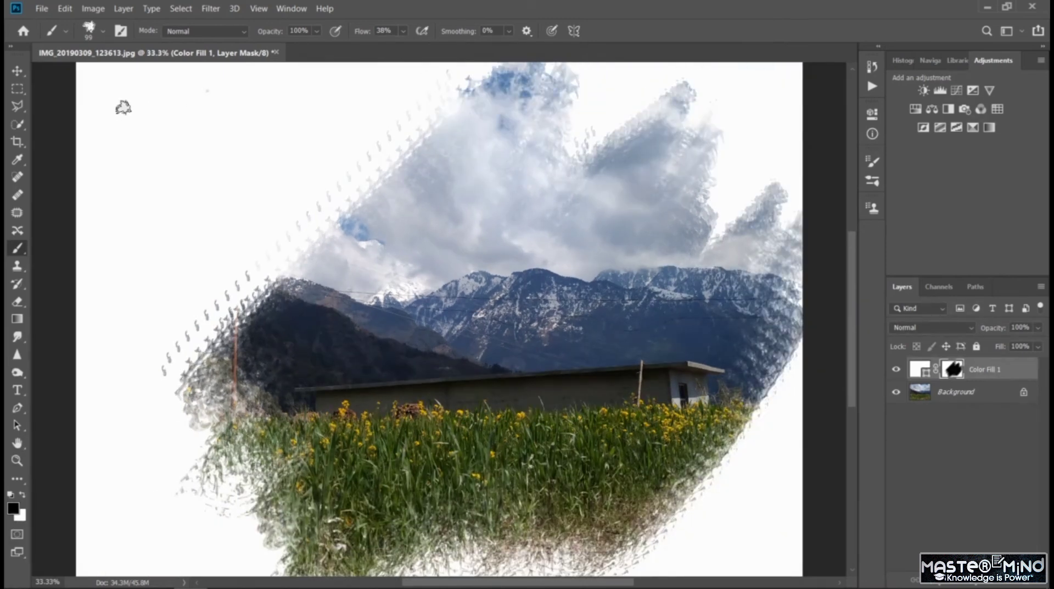
mouse_move(123, 108)
left_mouse_down()
mouse_move(104, 118)
mouse_move(133, 183)
mouse_move(95, 179)
left_mouse_up()
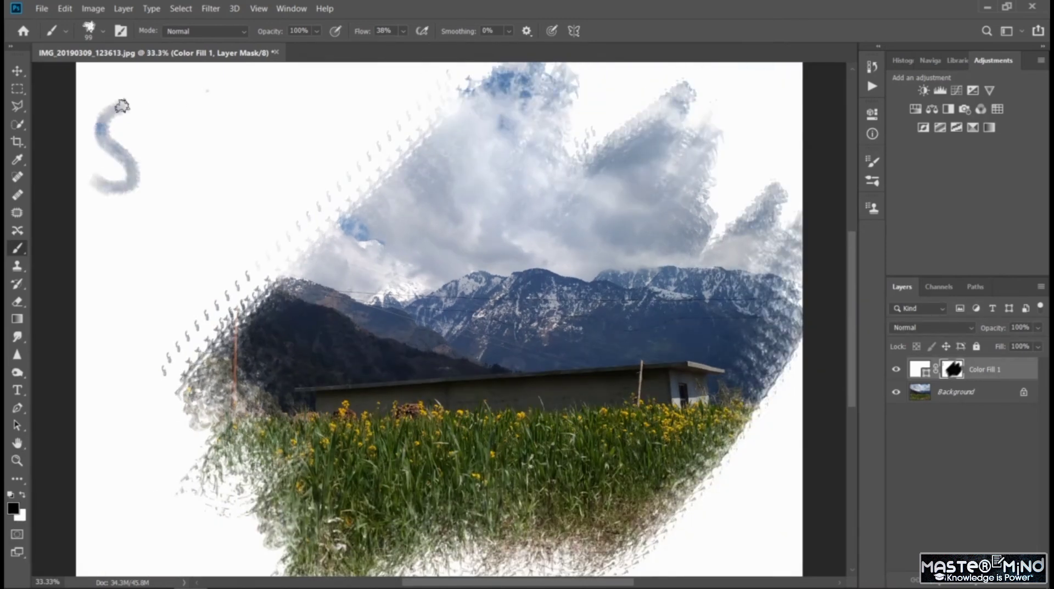
mouse_move(160, 117)
left_mouse_down()
mouse_move(159, 134)
mouse_move(205, 177)
mouse_move(209, 110)
mouse_move(211, 188)
left_mouse_up()
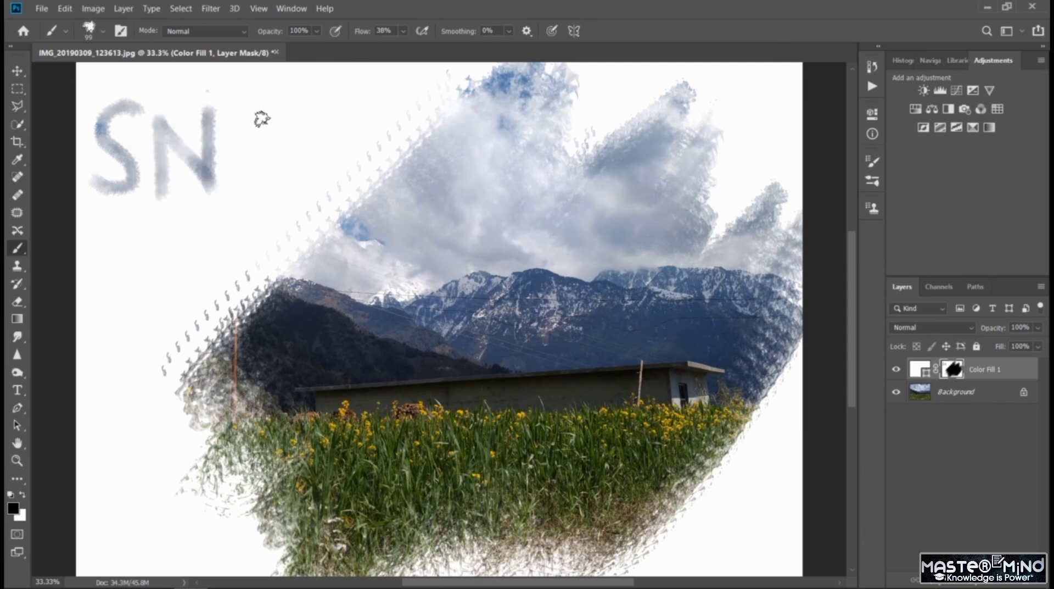
mouse_move(259, 115)
left_mouse_down()
mouse_move(251, 180)
mouse_move(284, 173)
mouse_move(274, 133)
mouse_move(252, 120)
mouse_move(310, 179)
mouse_move(325, 161)
mouse_move(357, 168)
mouse_move(376, 103)
left_mouse_up()
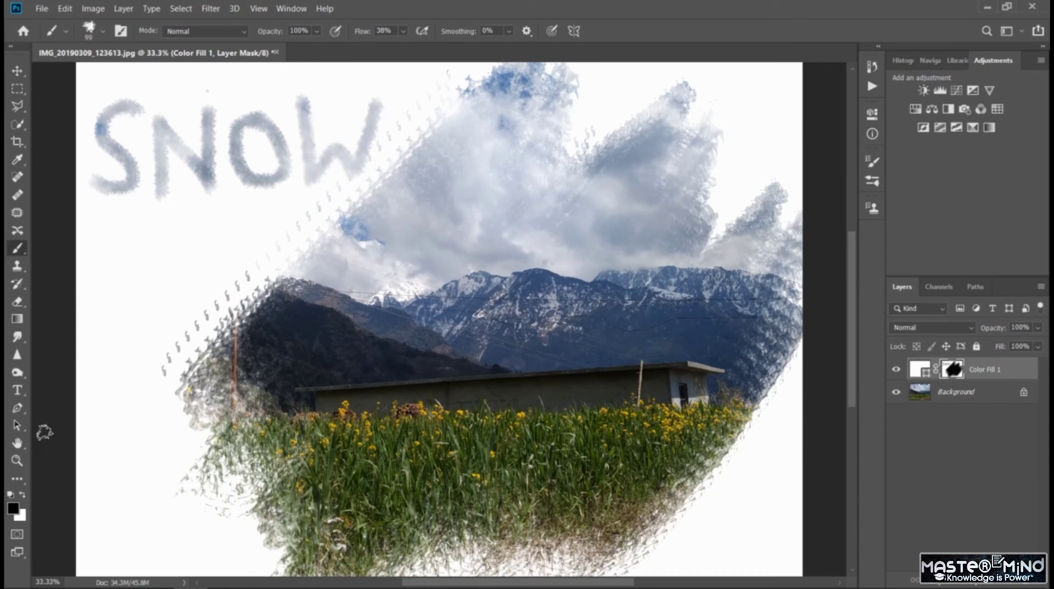
- Try painting white letter strokes over the clouds on the mask, and undo them
left_click_drag(380, 207, 374, 266)
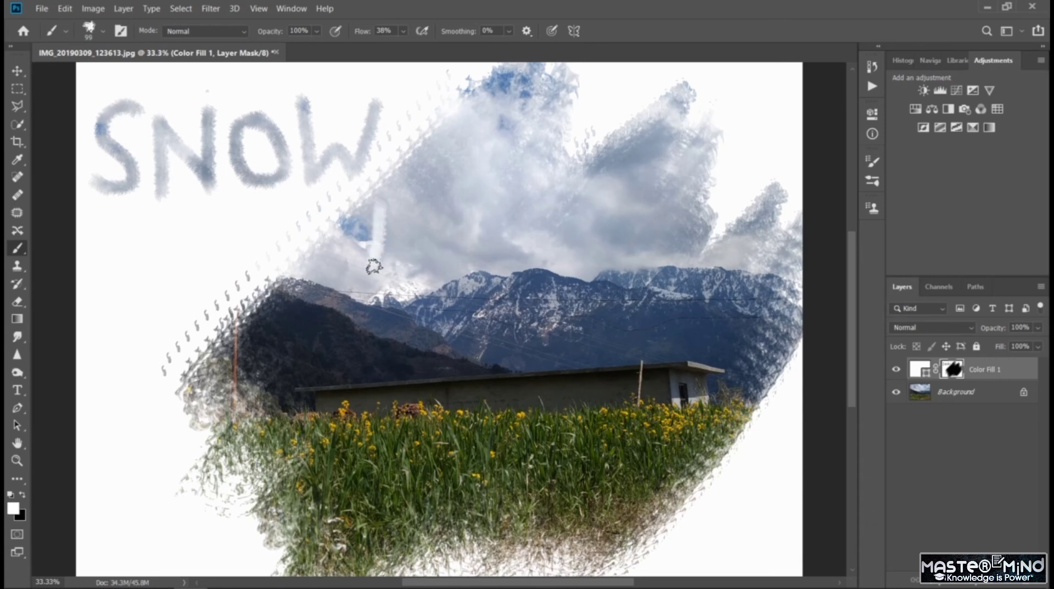
left_click_drag(466, 193, 446, 280)
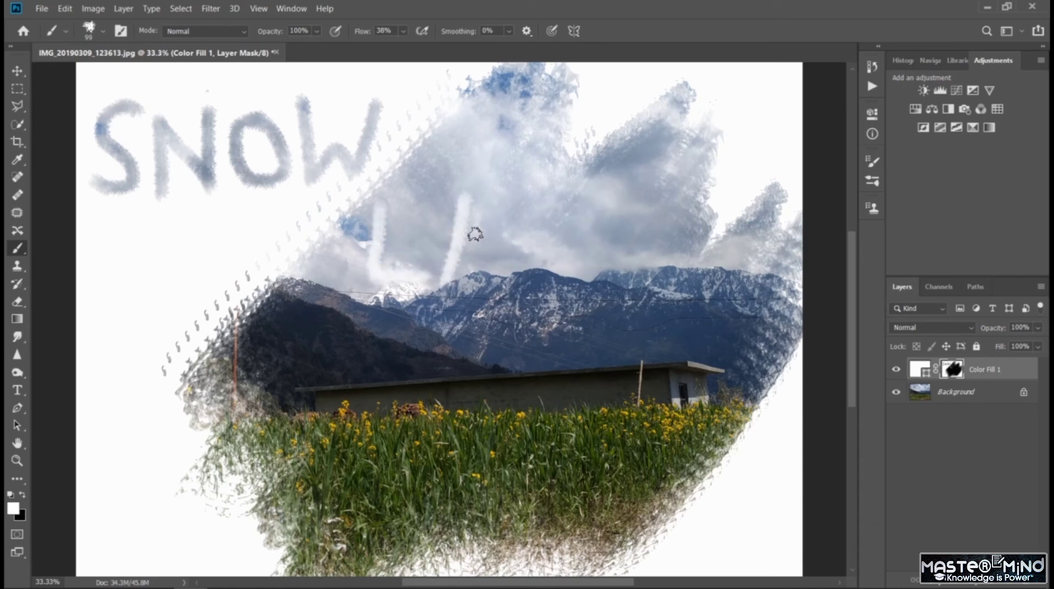
key("ctrl+z")
key("ctrl+z")
- Paint the word LAND in white on the mask across the dark hillside and the building
mouse_move(299, 329)
left_mouse_down()
mouse_move(292, 386)
mouse_move(333, 386)
left_mouse_up()
left_click_drag(357, 328, 335, 395)
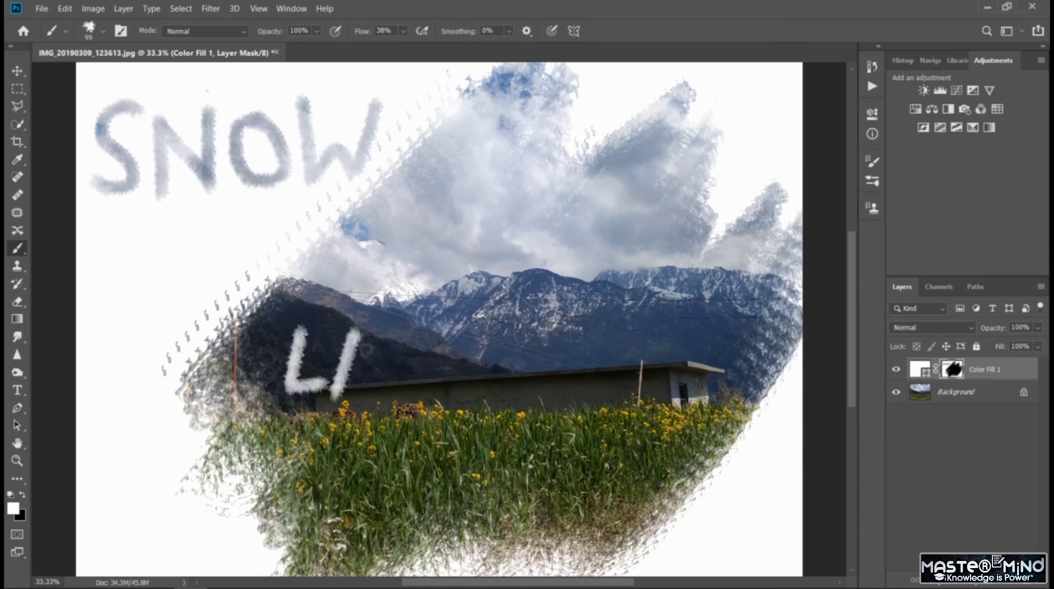
left_click_drag(357, 329, 388, 391)
mouse_move(401, 334)
left_mouse_down()
mouse_move(403, 398)
mouse_move(411, 339)
mouse_move(446, 382)
left_mouse_up()
mouse_move(446, 328)
left_mouse_down()
mouse_move(445, 399)
mouse_move(472, 342)
mouse_move(519, 379)
mouse_move(479, 399)
left_mouse_up()
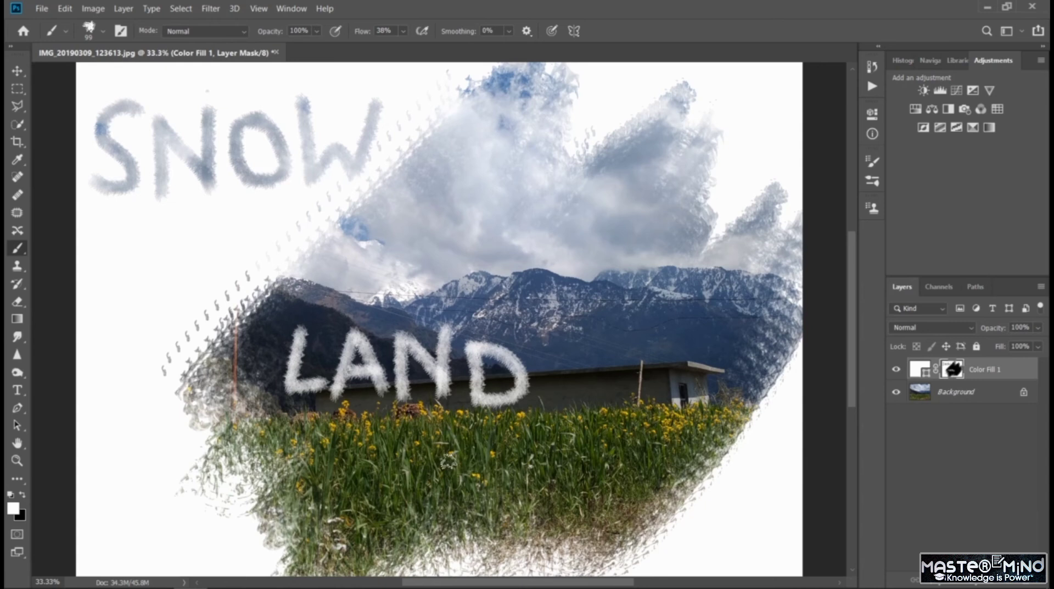
- Paint the word IN in white on the mask over the grass below LAND
mouse_move(442, 453)
left_mouse_down()
mouse_move(442, 515)
mouse_move(472, 517)
left_mouse_up()
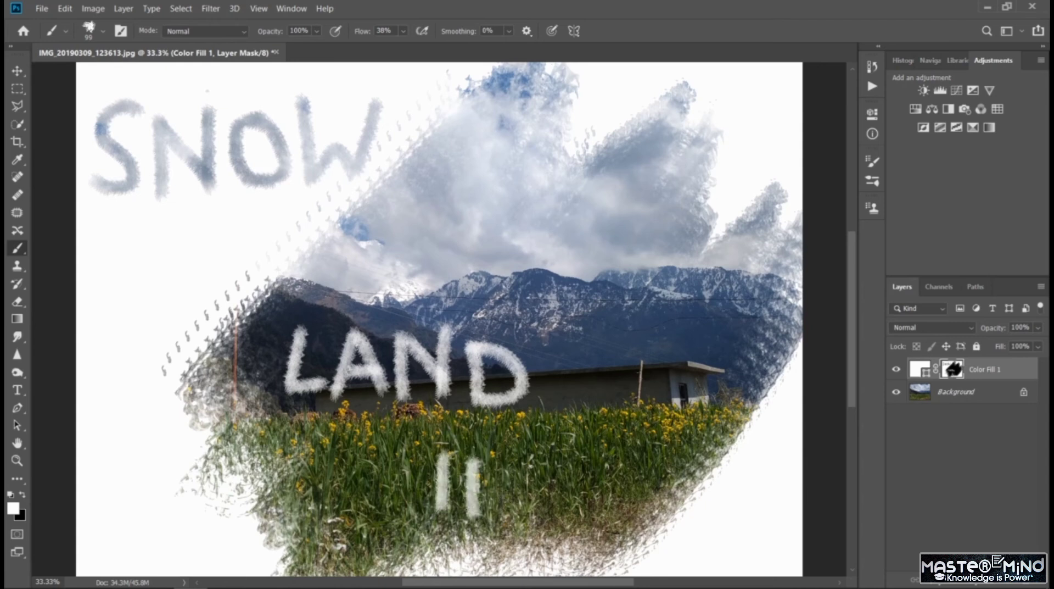
mouse_move(475, 459)
left_mouse_down()
mouse_move(527, 457)
mouse_move(526, 483)
left_mouse_up()
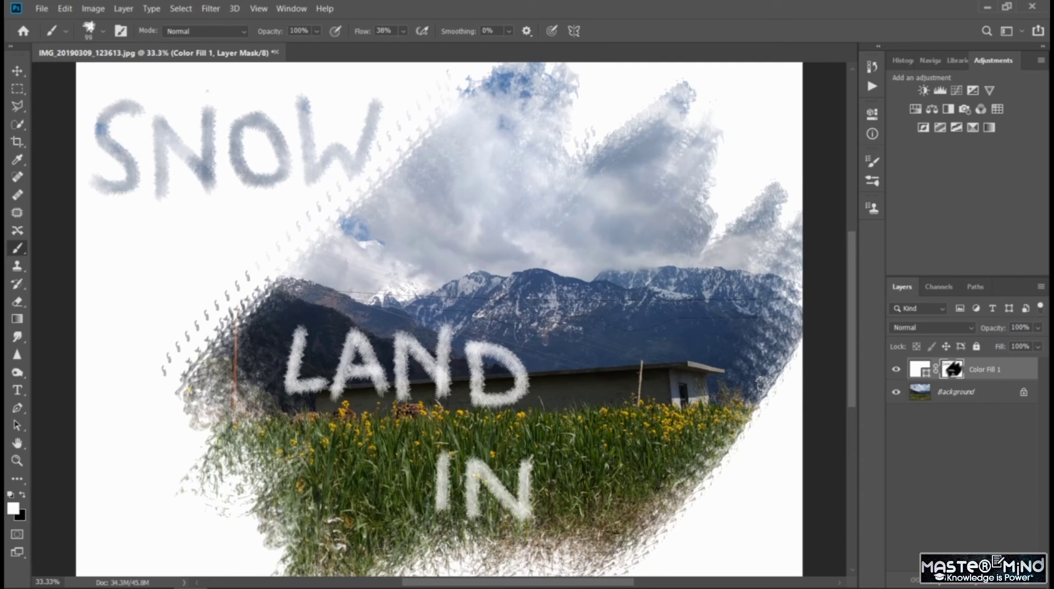
key("ctrl+minus")
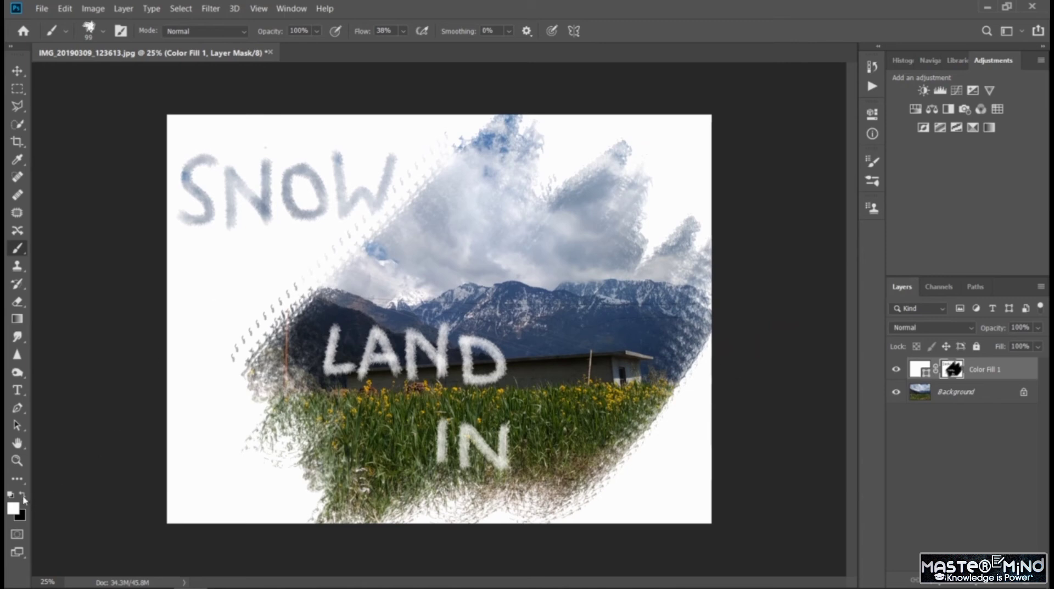
- Try revealing the hillside and power pole below SNOW with black strokes on the mask, and undo them
mouse_move(284, 244)
left_mouse_down()
mouse_move(183, 261)
mouse_move(275, 243)
mouse_move(222, 267)
mouse_move(329, 238)
mouse_move(287, 258)
mouse_move(346, 271)
mouse_move(267, 285)
mouse_move(376, 236)
left_mouse_up()
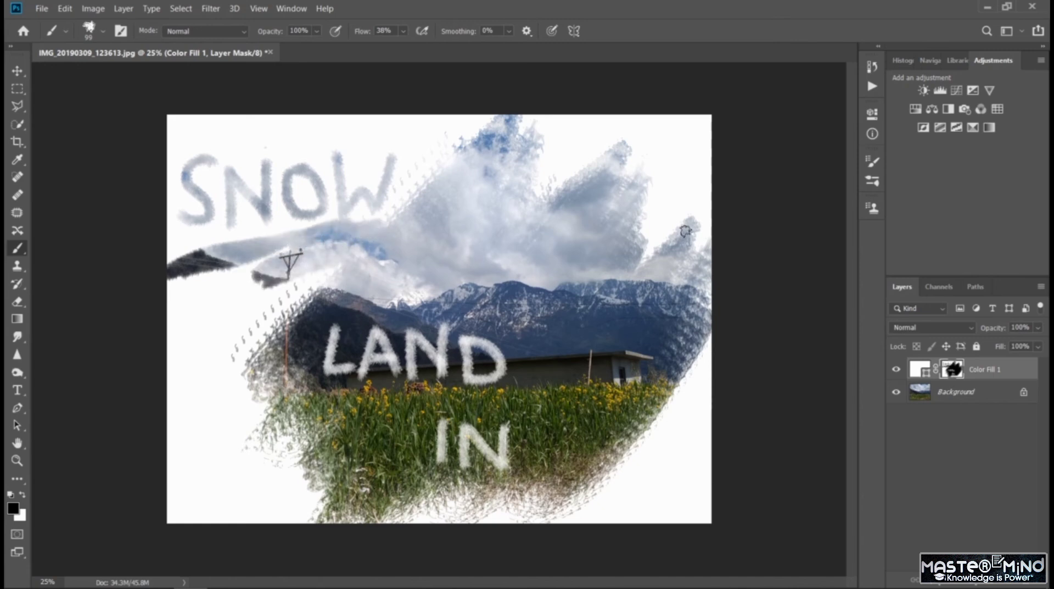
key("ctrl+z")
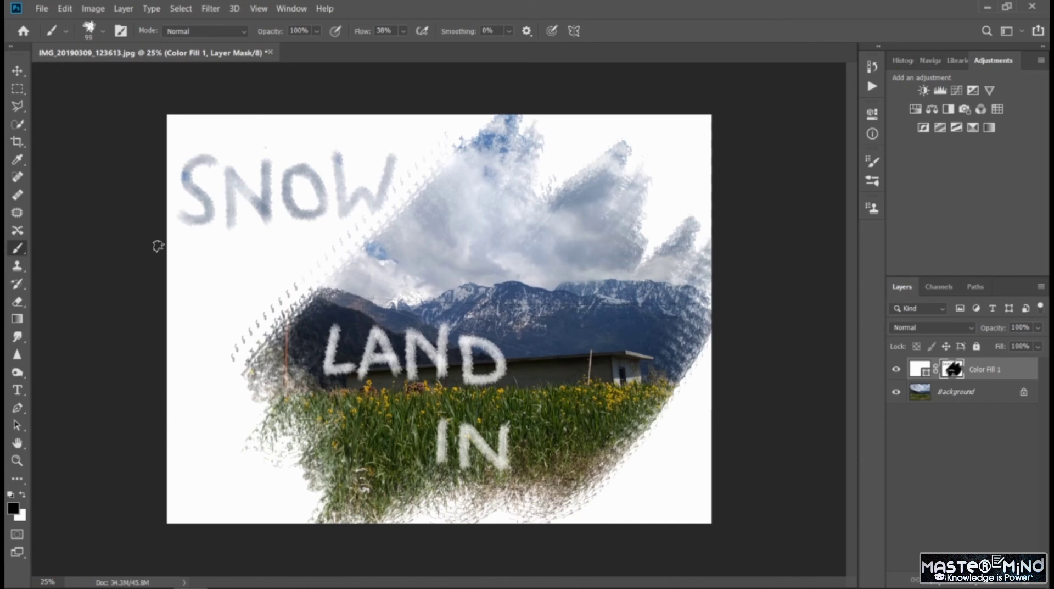
left_click_drag(158, 245, 384, 235)
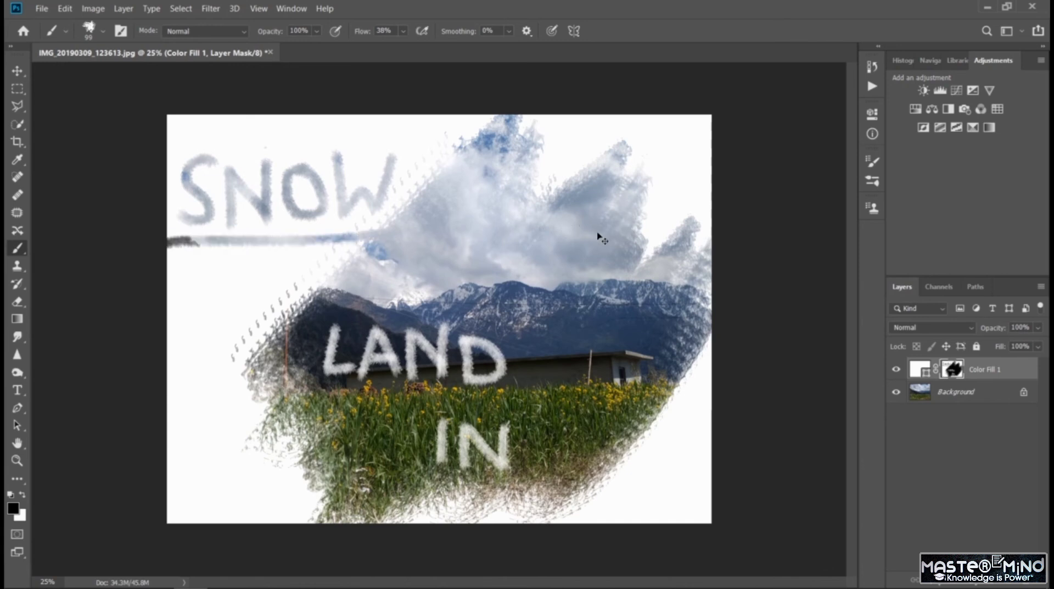
mouse_move(195, 250)
left_mouse_down()
mouse_move(373, 250)
mouse_move(170, 263)
mouse_move(379, 259)
mouse_move(162, 254)
mouse_move(362, 237)
mouse_move(351, 277)
mouse_move(175, 310)
mouse_move(329, 272)
mouse_move(198, 307)
mouse_move(307, 299)
mouse_move(138, 351)
mouse_move(155, 346)
mouse_move(165, 359)
mouse_move(144, 400)
mouse_move(274, 379)
mouse_move(181, 365)
mouse_move(247, 329)
mouse_move(173, 332)
left_mouse_up()
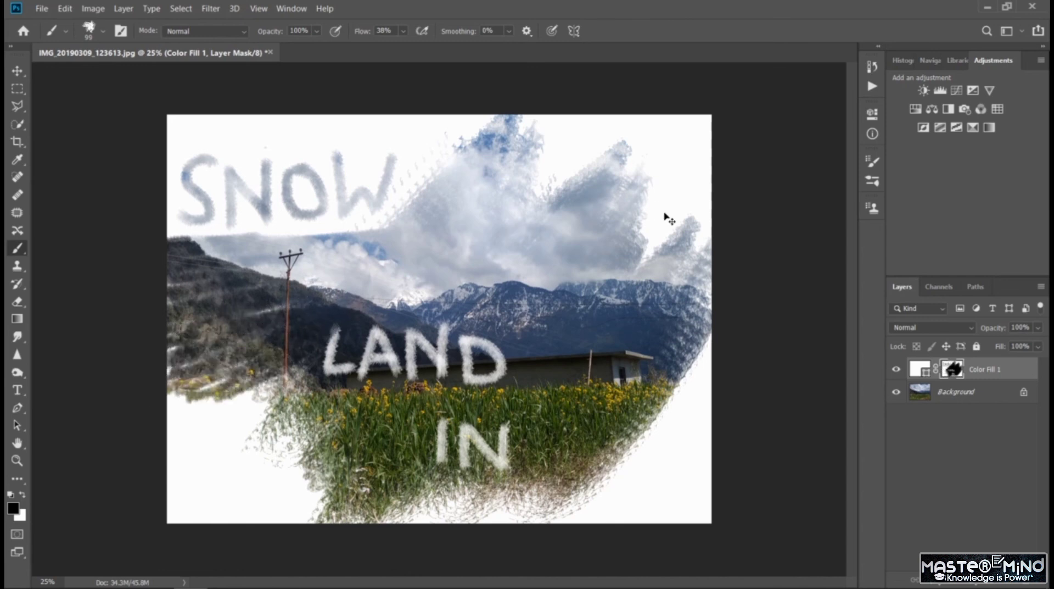
key("ctrl+z")
key("ctrl+z")
key("ctrl+z")
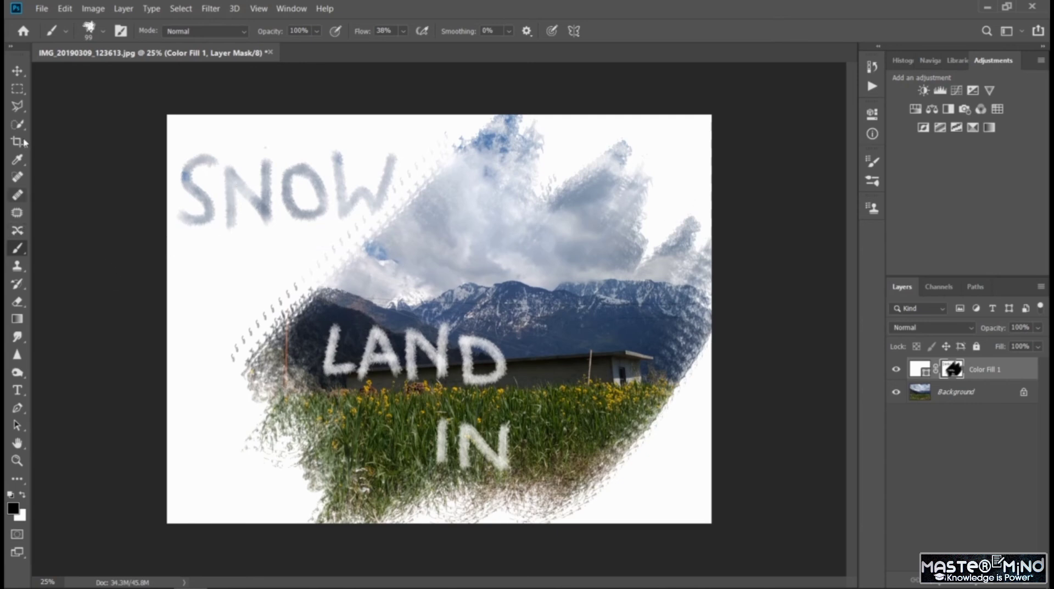
- Try selecting a rectangular area around the word SNOW, and return to the Brush tool
left_click(17, 89)
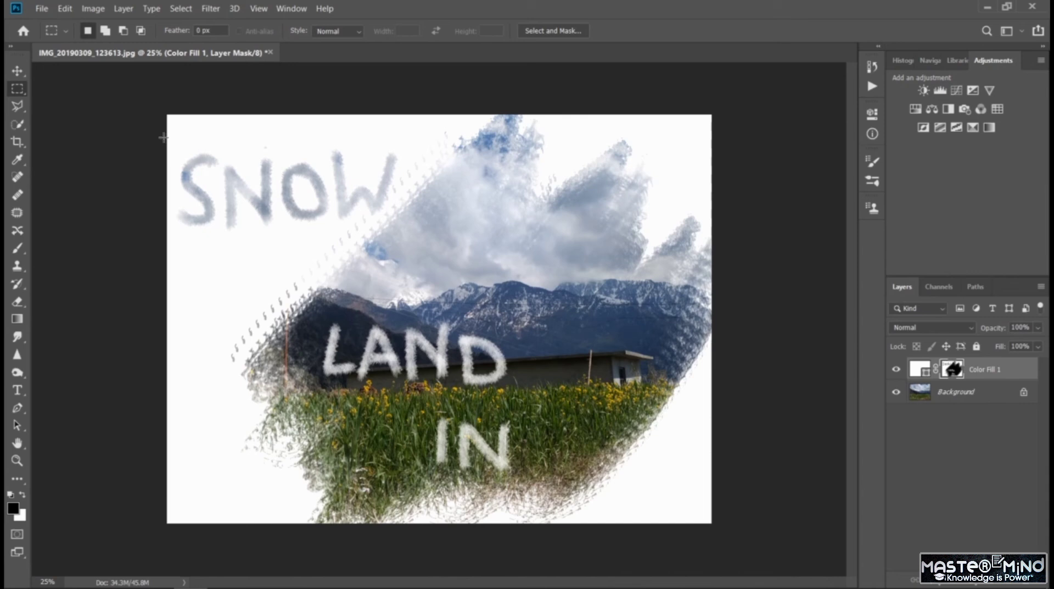
left_click_drag(168, 139, 406, 233)
left_click(17, 249)
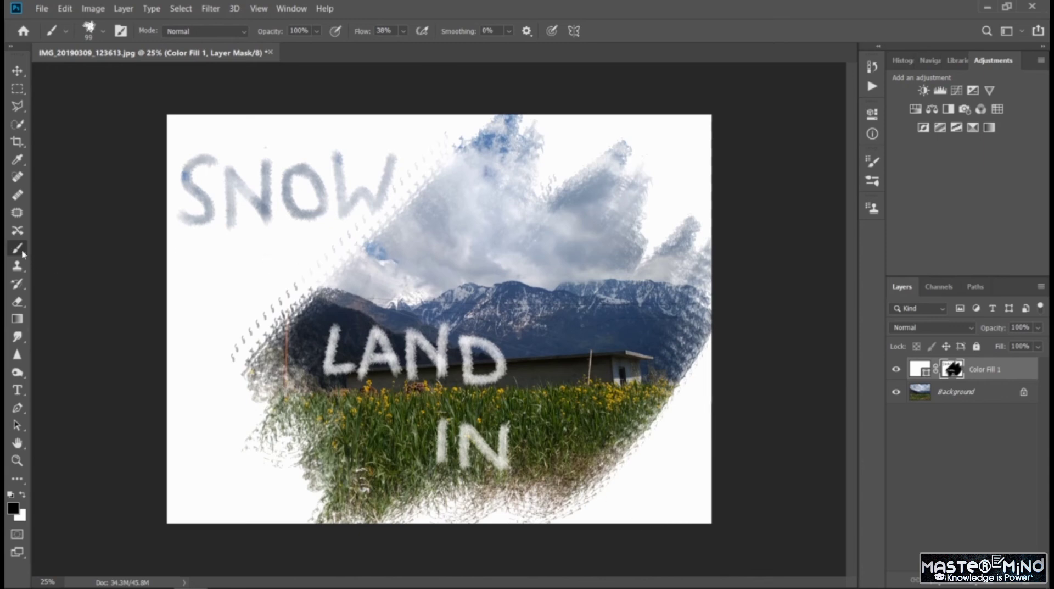
left_click(911, 461)
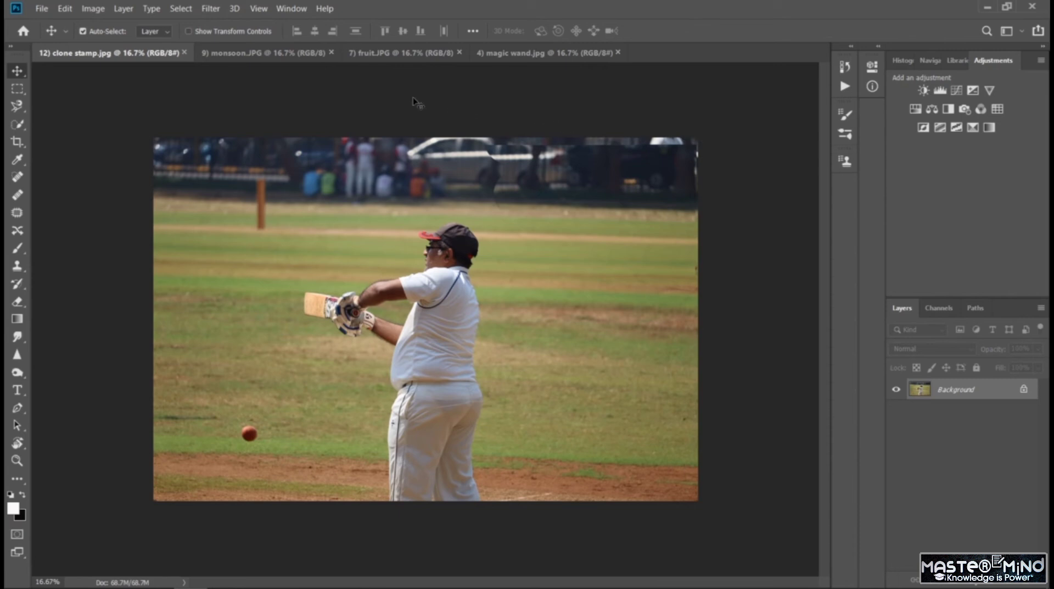
- Show the available actions and play Vignette (selection) on the cricket photo, continuing past its Feather command
left_click(300, 10)
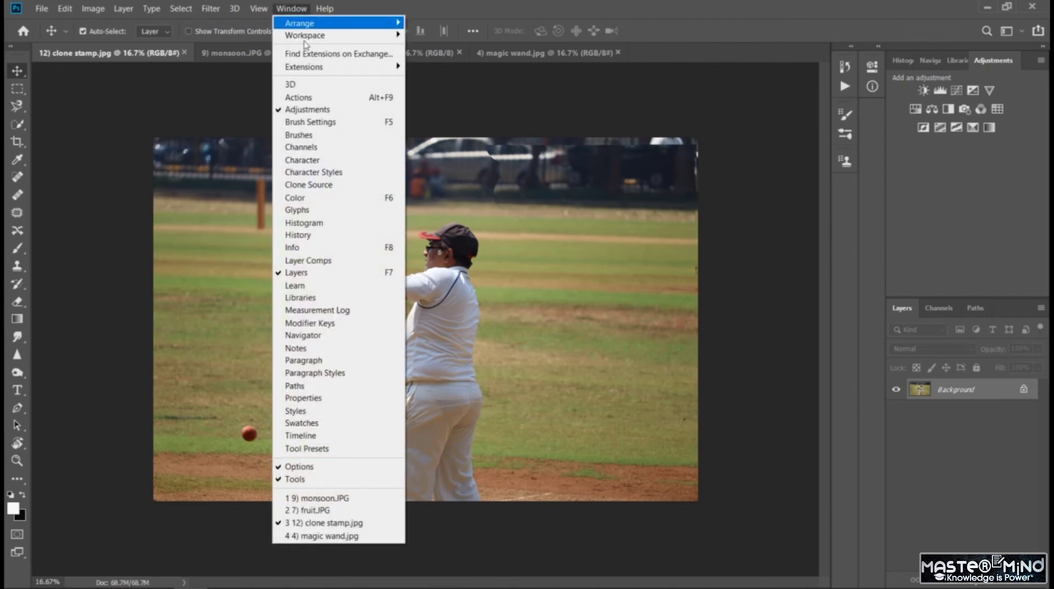
left_click(324, 99)
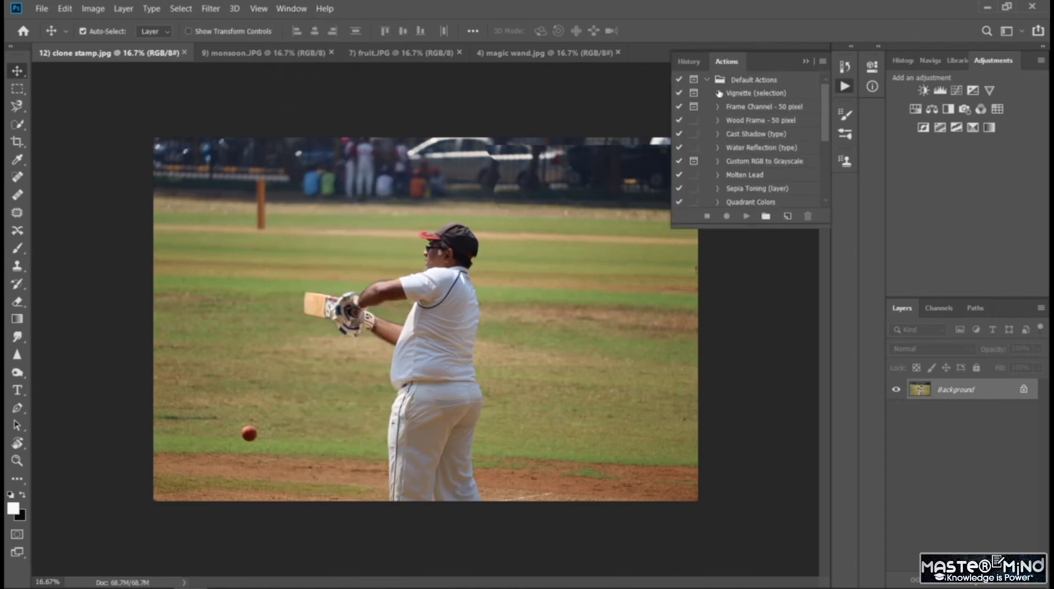
left_click(771, 95)
left_click(747, 216)
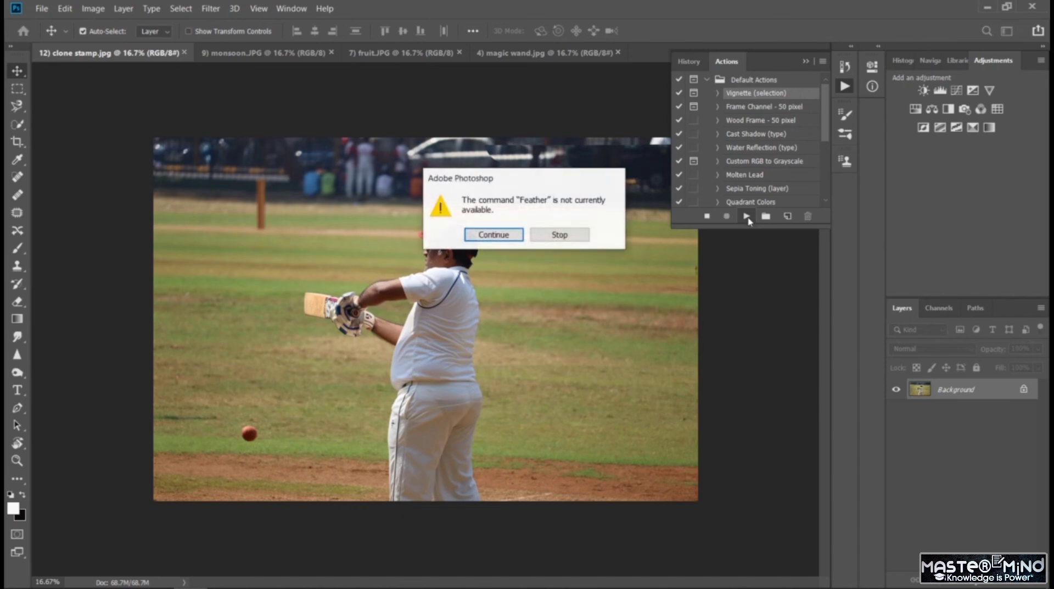
left_click(485, 237)
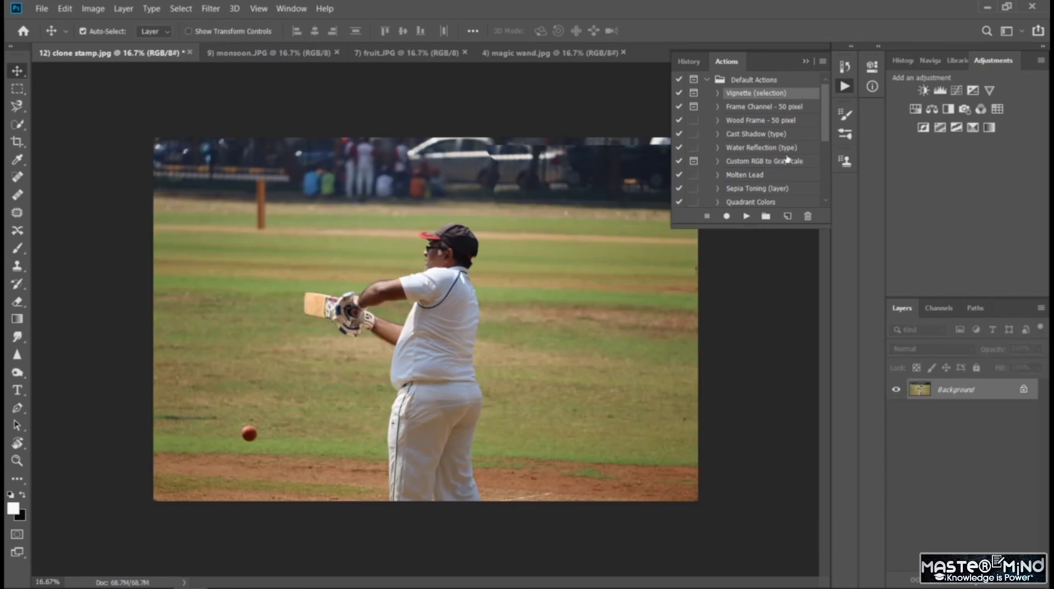
- Collapse Action 1 and play the Sepia Toning (layer) action on the cricket photo
scroll(788, 159, "down", 3)
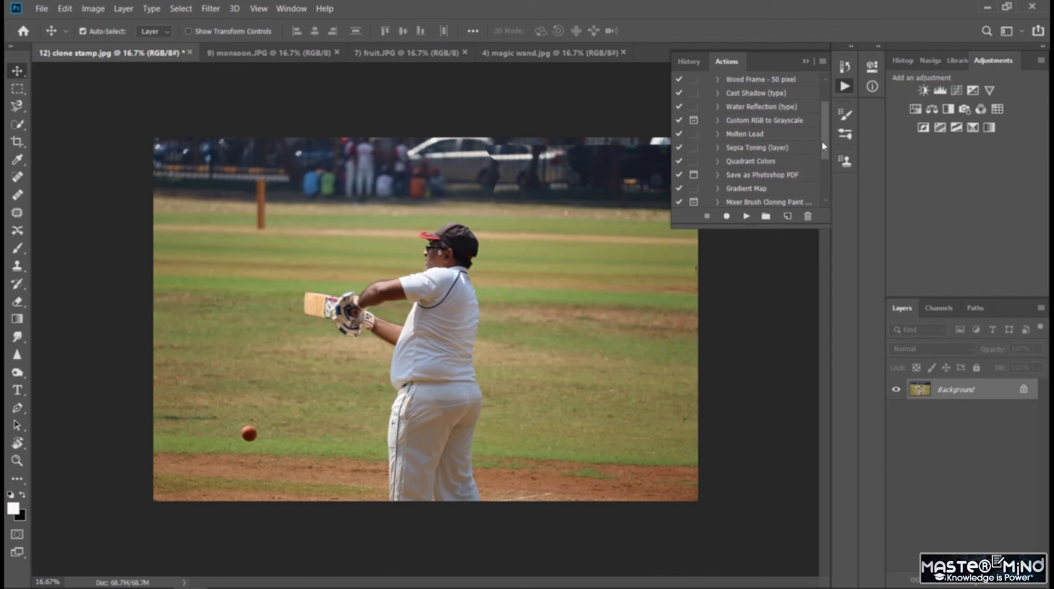
scroll(824, 146, "down", 3)
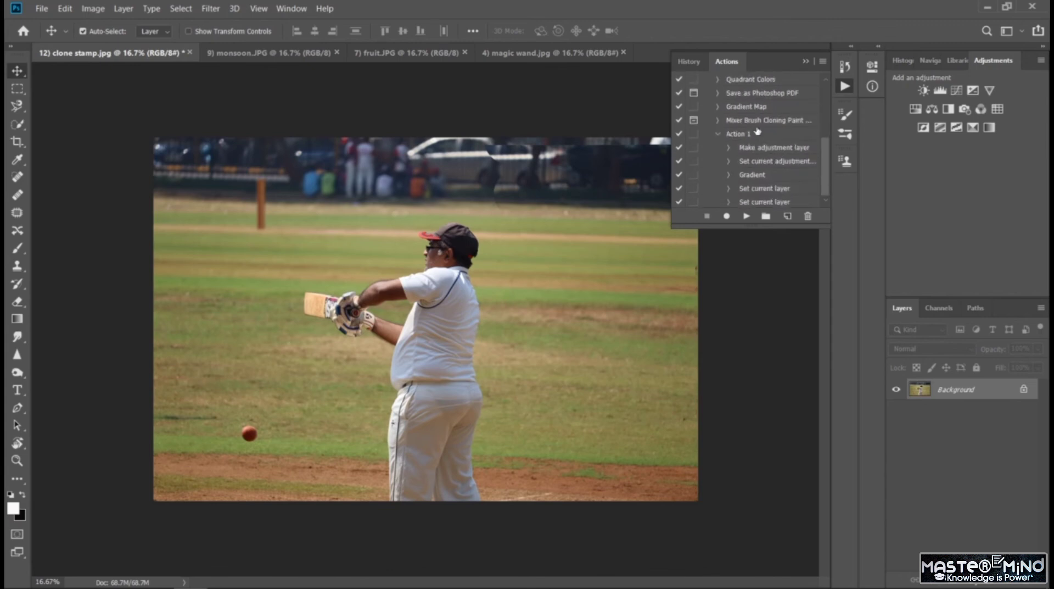
left_click(718, 133)
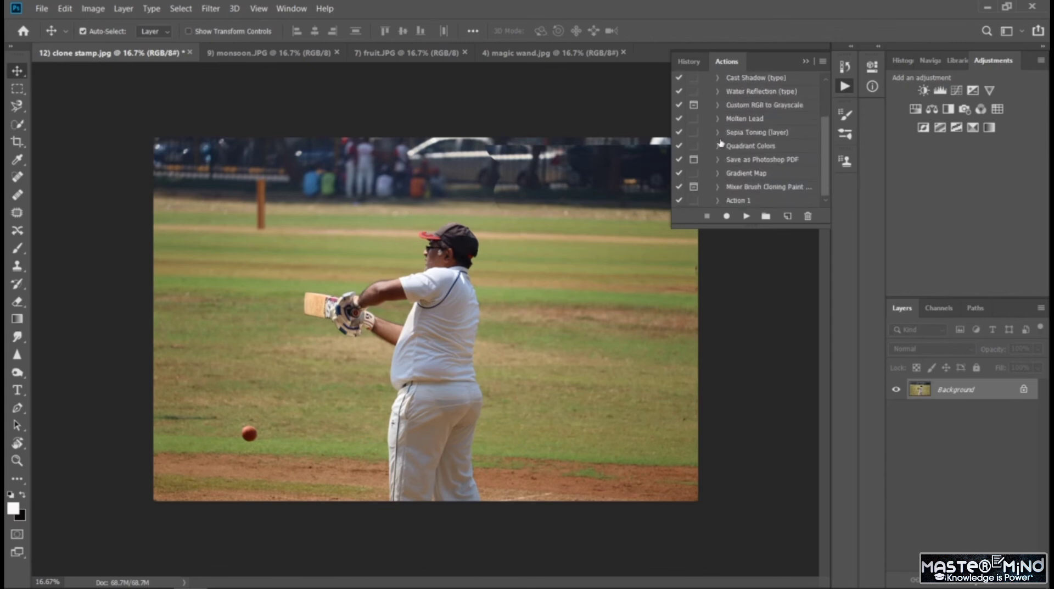
left_click(737, 136)
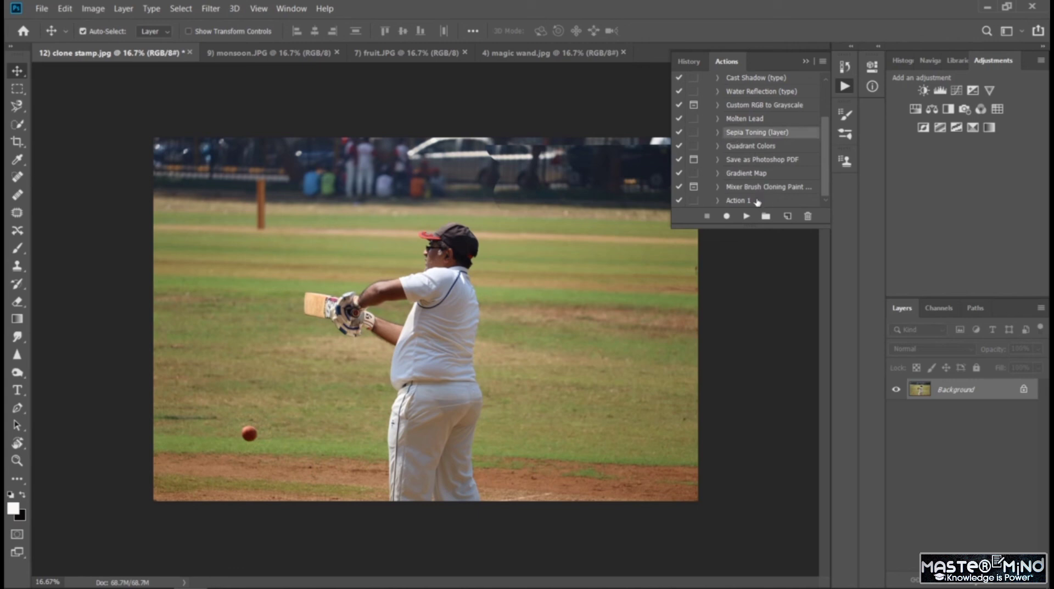
left_click(747, 216)
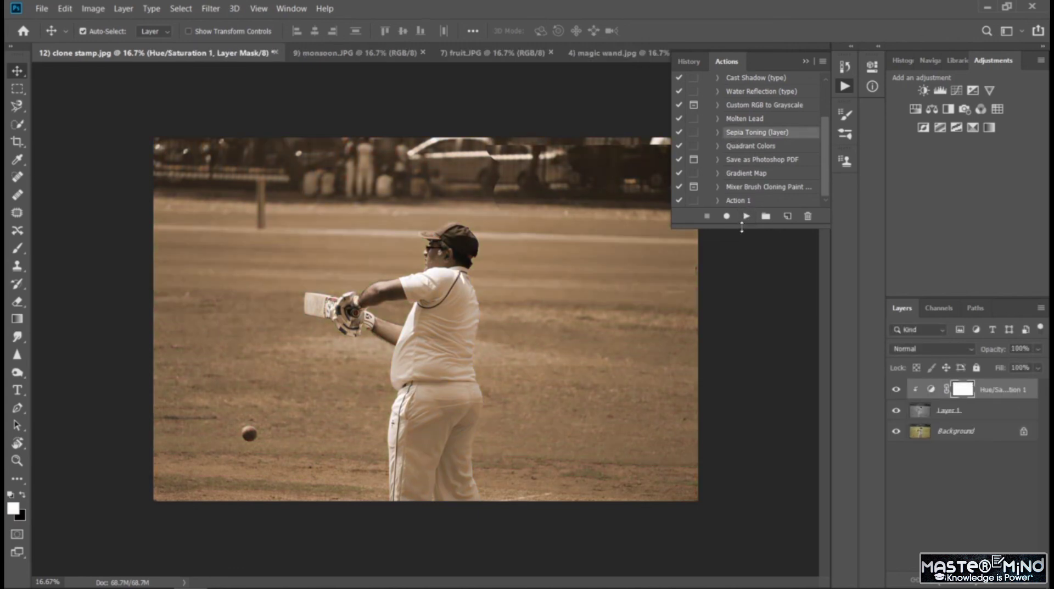
- Try the Molten Lead action on the cricket photo, and undo it together with the sepia toning
left_click(752, 120)
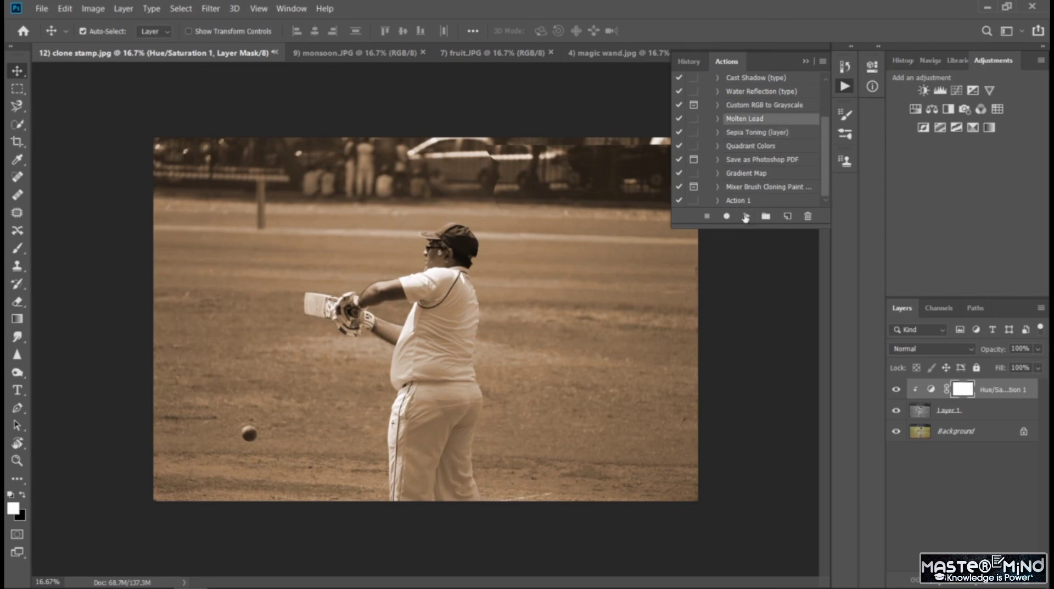
left_click(745, 216)
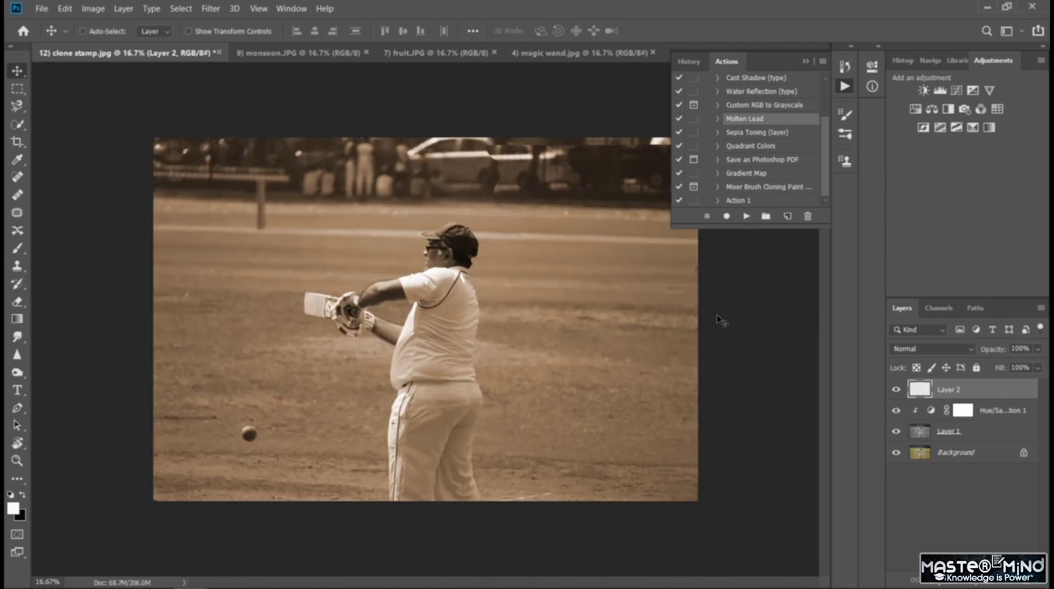
key("ctrl+z")
key("ctrl+z")
key("ctrl+z")
key("ctrl+z")
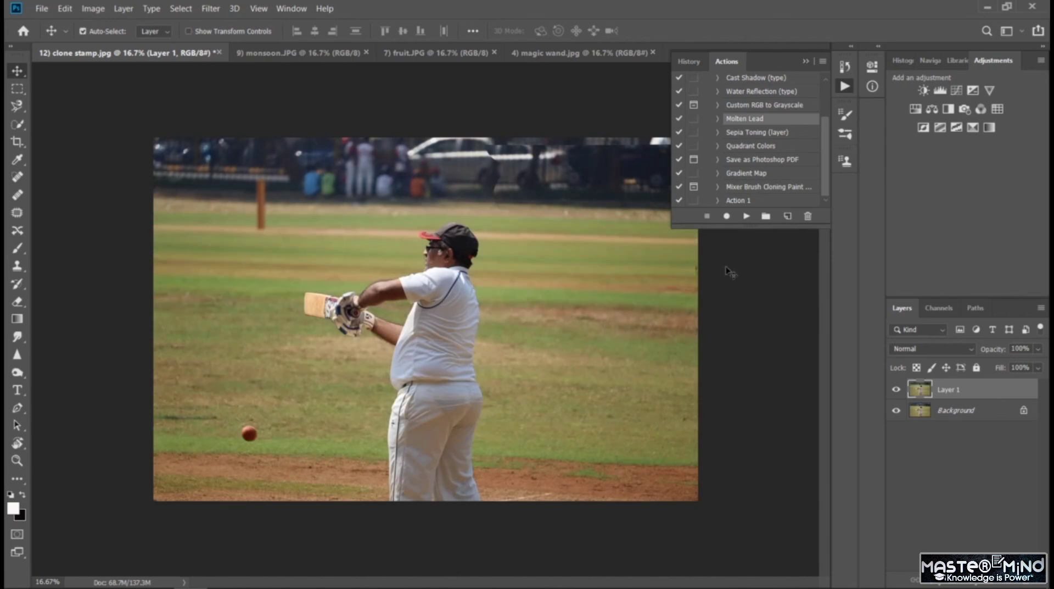
key("ctrl+z")
key("ctrl+z")
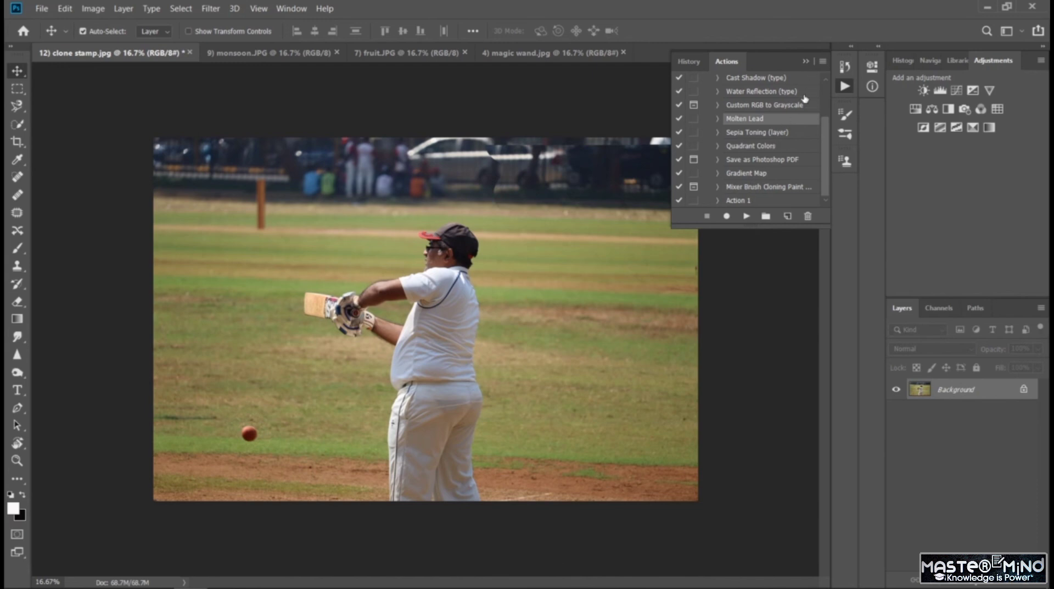
- Create a new action named Gray Action in Default Actions with function key Shift+F12, and start recording it
left_click(787, 217)
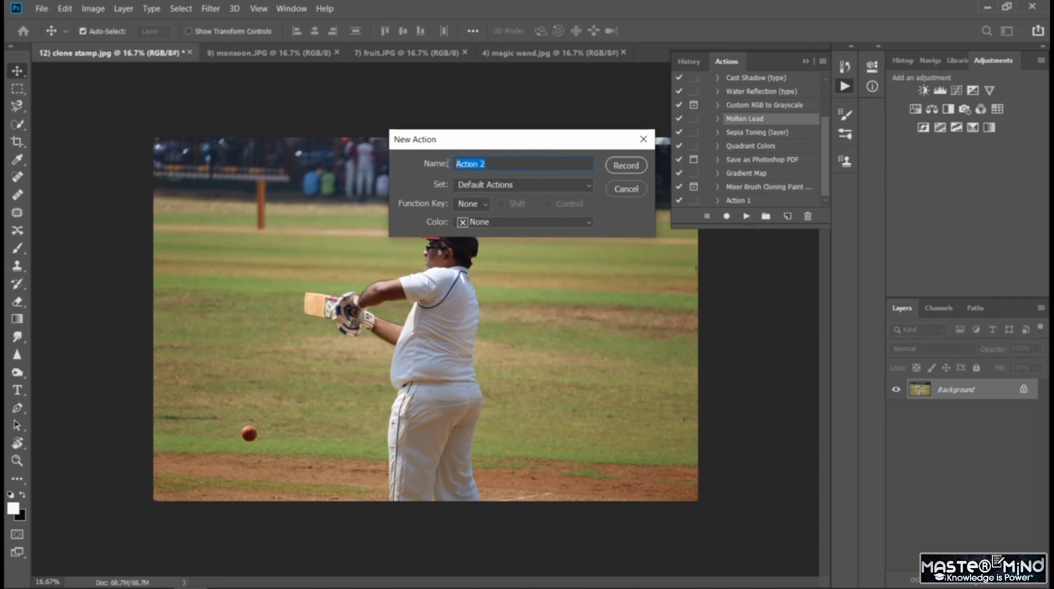
left_click_drag(470, 137, 543, 96)
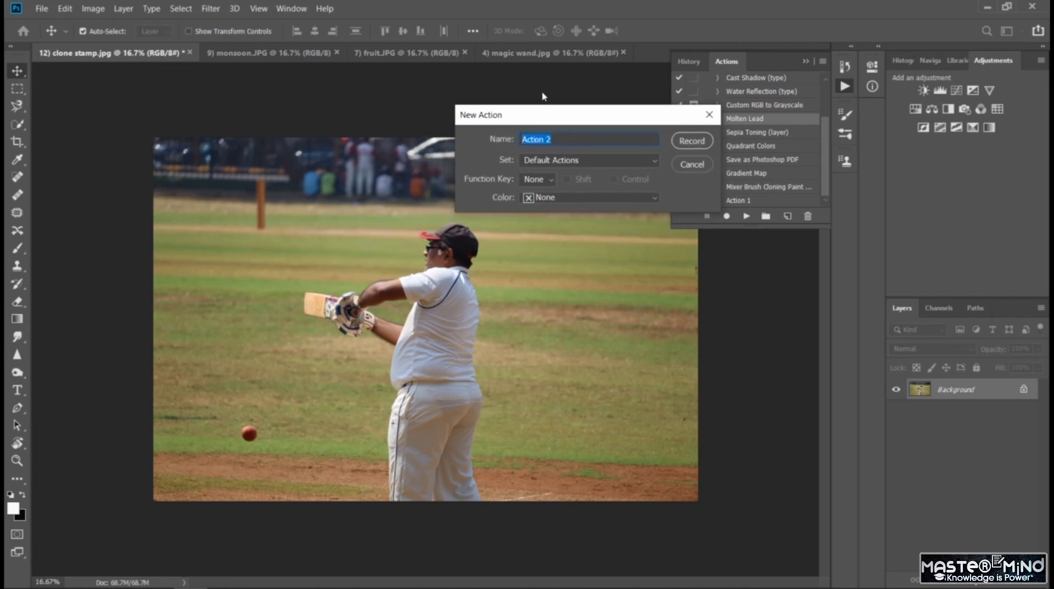
type("Gray")
left_click(552, 180)
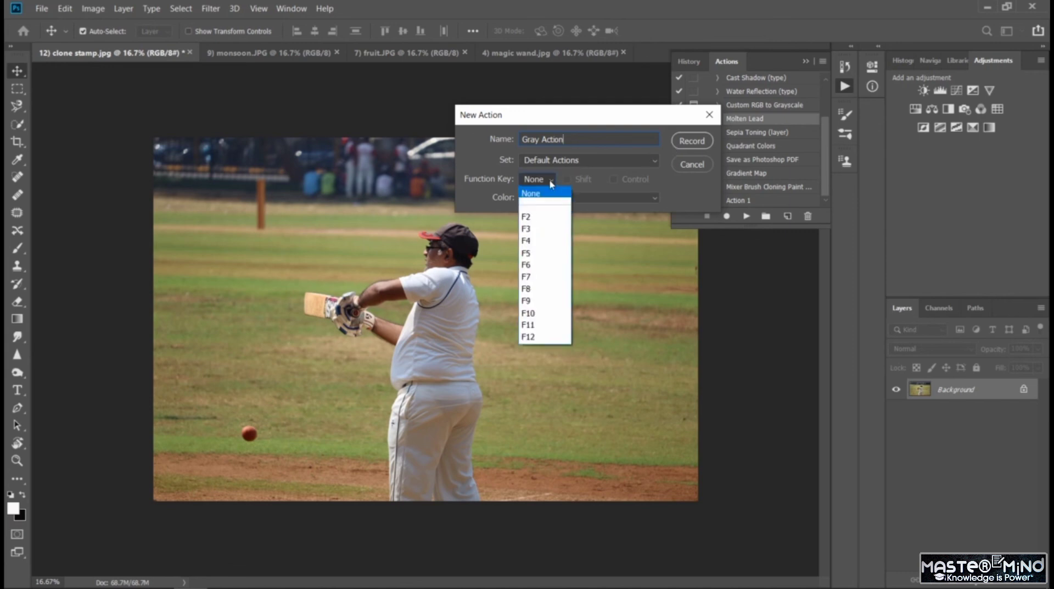
left_click(556, 337)
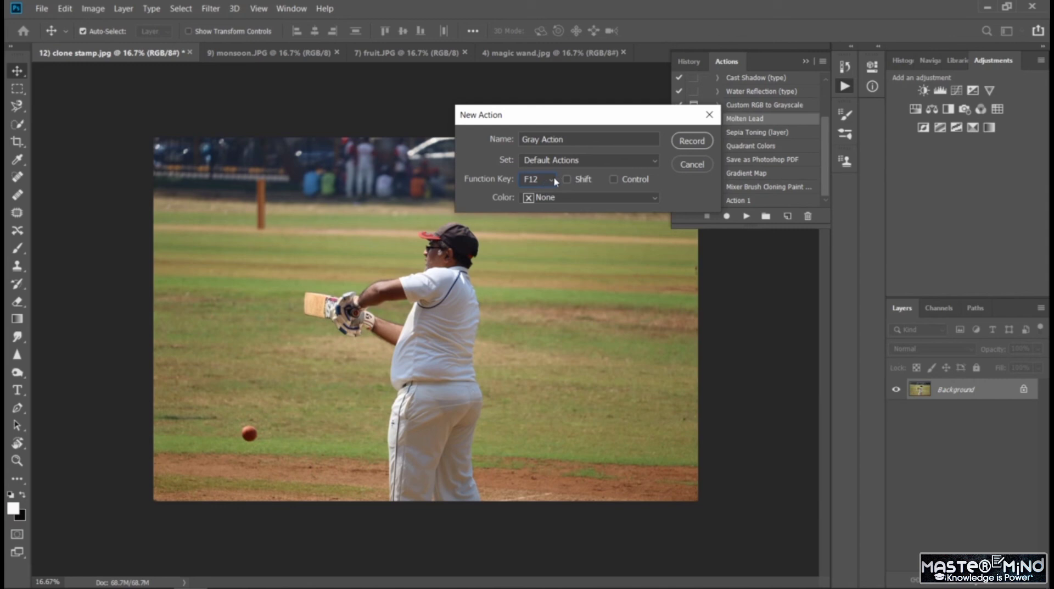
left_click(568, 179)
left_click(688, 142)
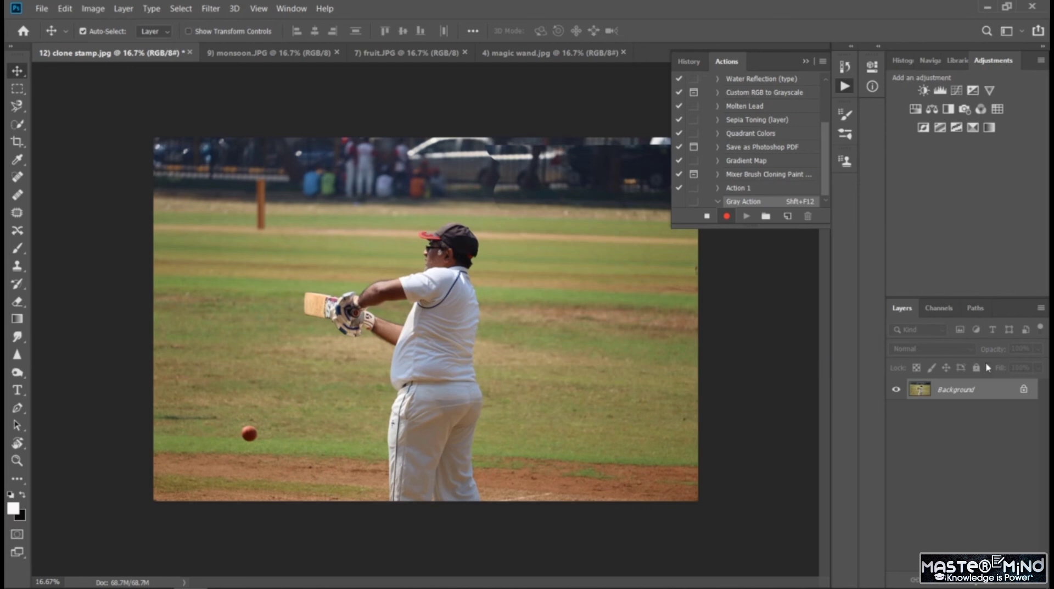
- Unlock the Background layer and add a Black & White adjustment with Reds 138, Yellows -52, Greens, Cyans and Blues -44, and Magentas 181
left_click(1024, 390)
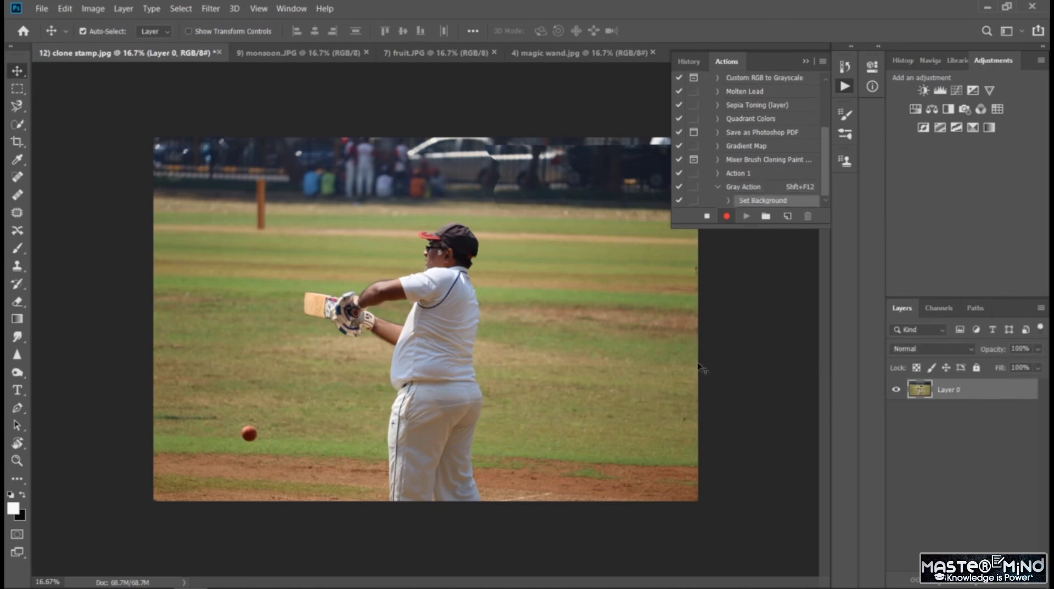
left_click(949, 110)
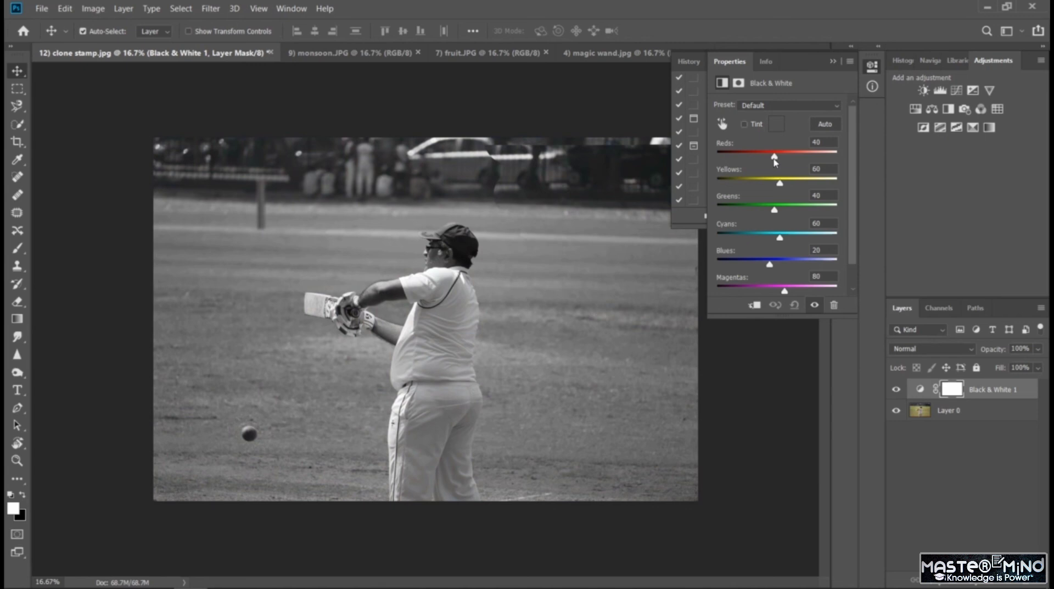
left_click_drag(775, 161, 808, 287)
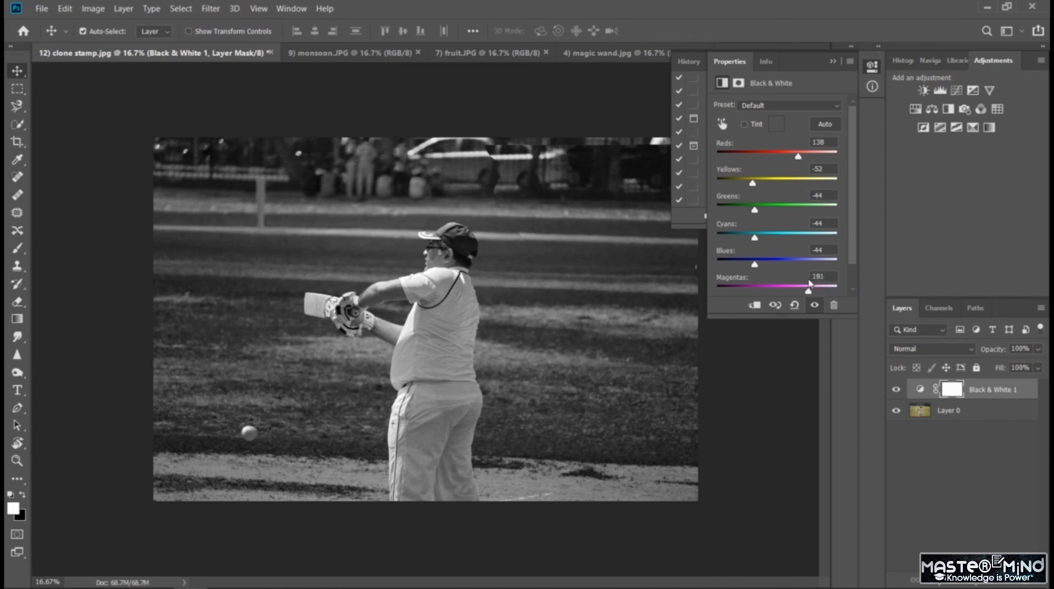
left_click(832, 62)
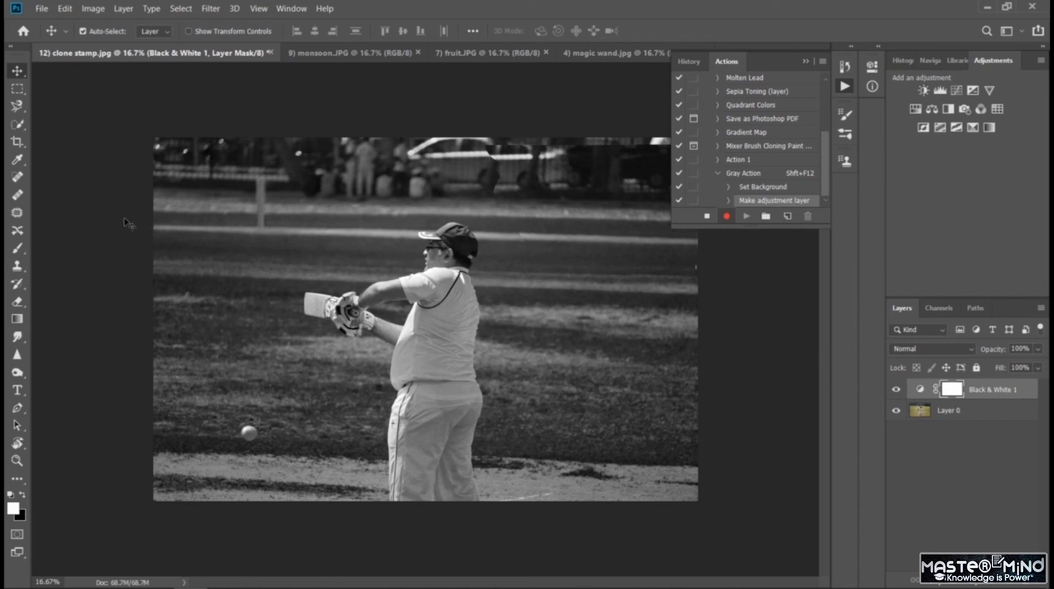
- Draw a corner-to-corner white-to-black gradient on the Black & White mask, reduce its density to 89%, and stop recording the action
left_click(18, 324)
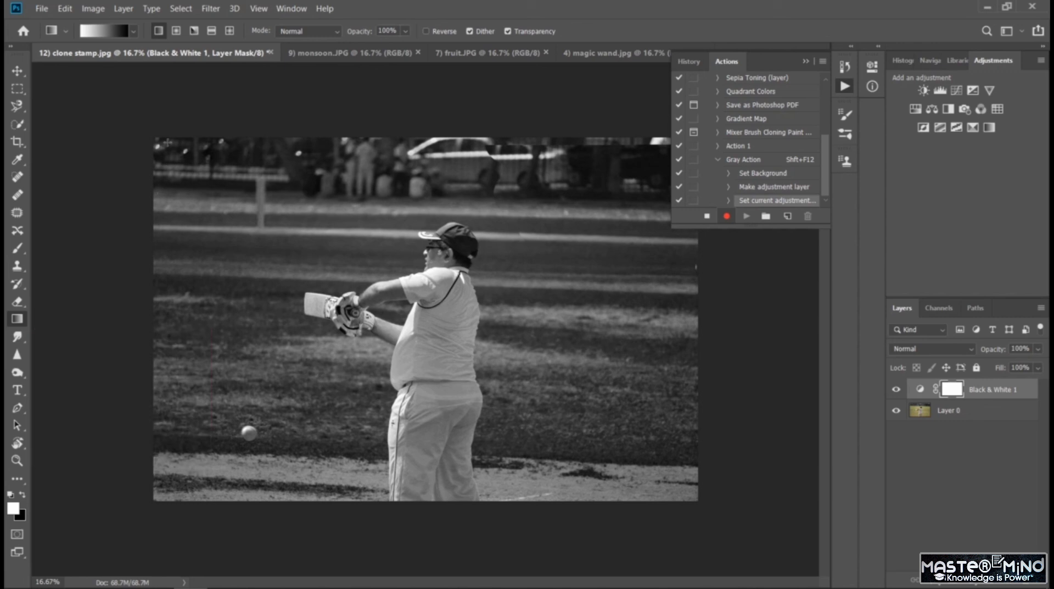
left_click_drag(154, 140, 698, 498)
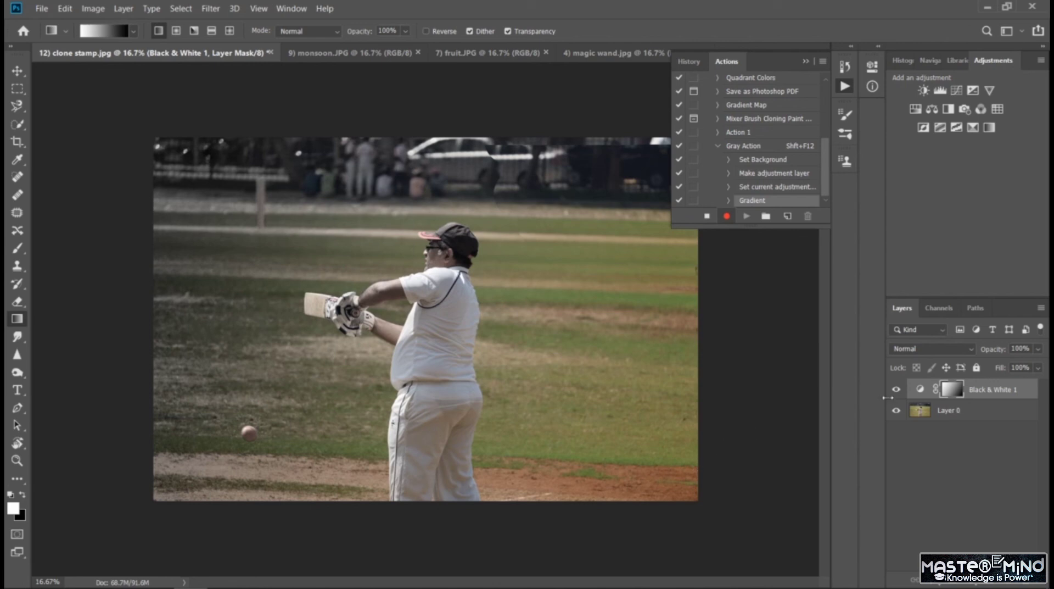
double_click(953, 392)
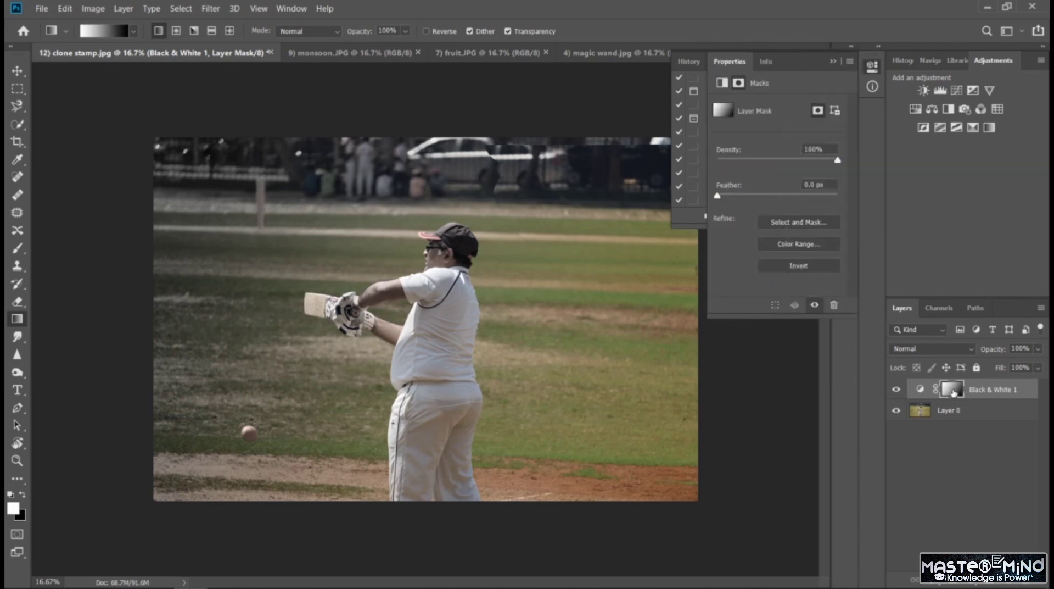
left_click_drag(836, 161, 824, 160)
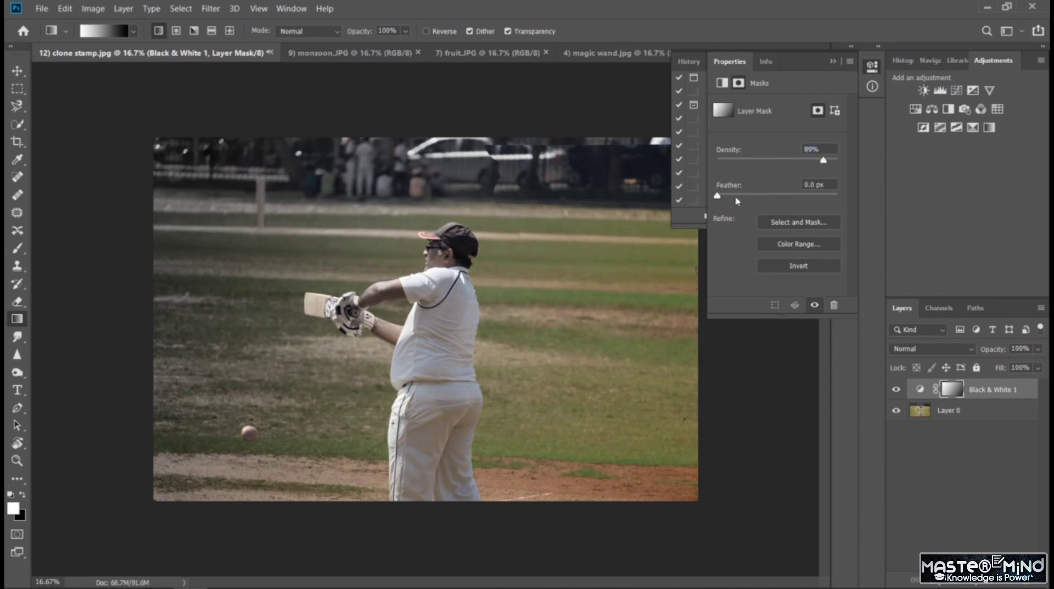
mouse_move(737, 201)
left_mouse_down()
mouse_move(765, 199)
mouse_move(736, 201)
left_mouse_up()
left_click(832, 61)
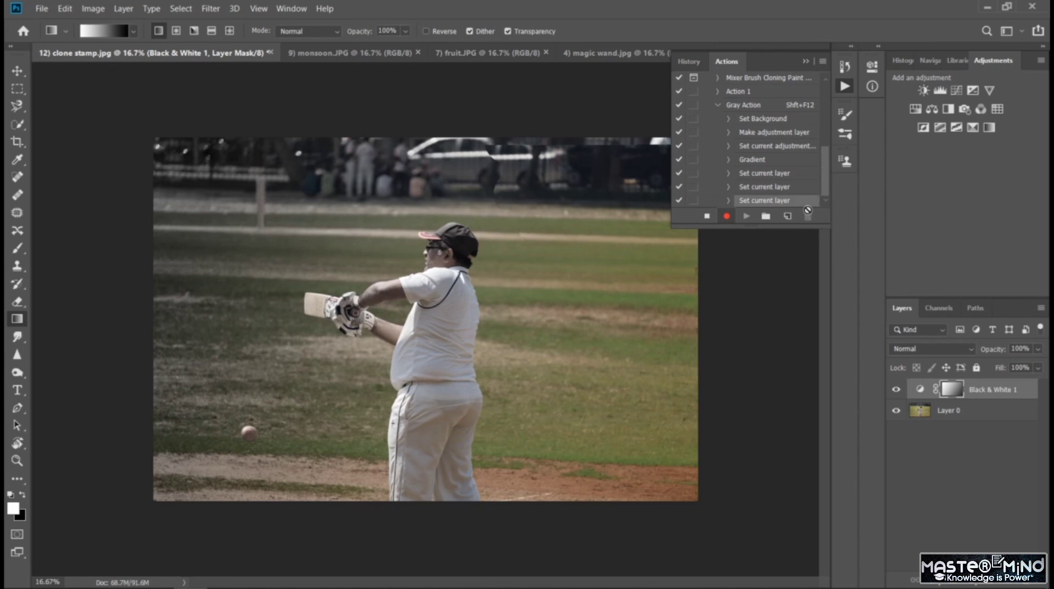
left_click(708, 217)
- Play the whole Gray Action on monsoon.JPG and then on fruit.JPG
left_click(382, 61)
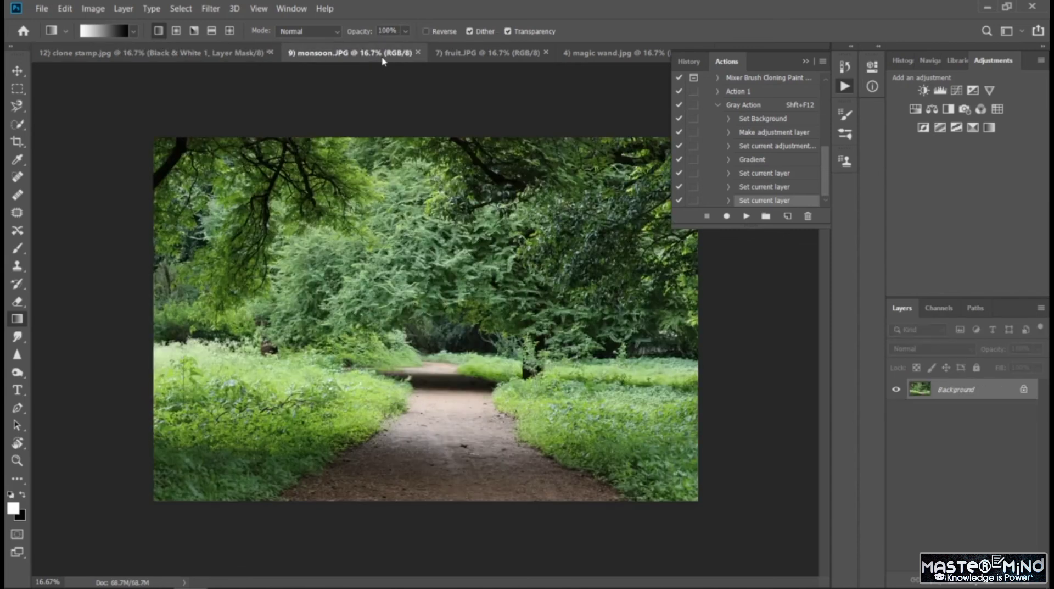
left_click(743, 107)
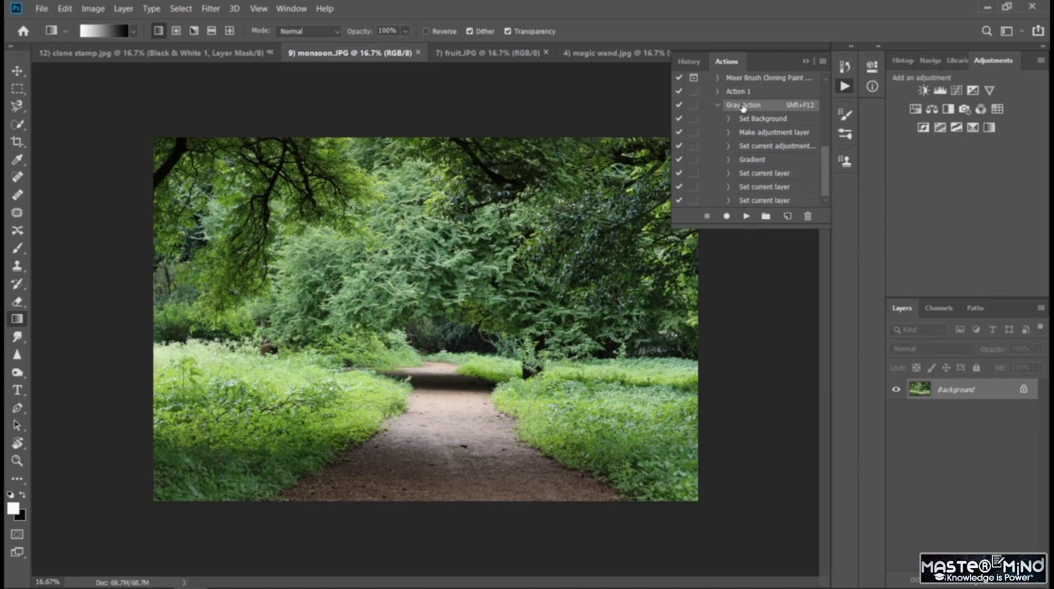
key("shift+F12")
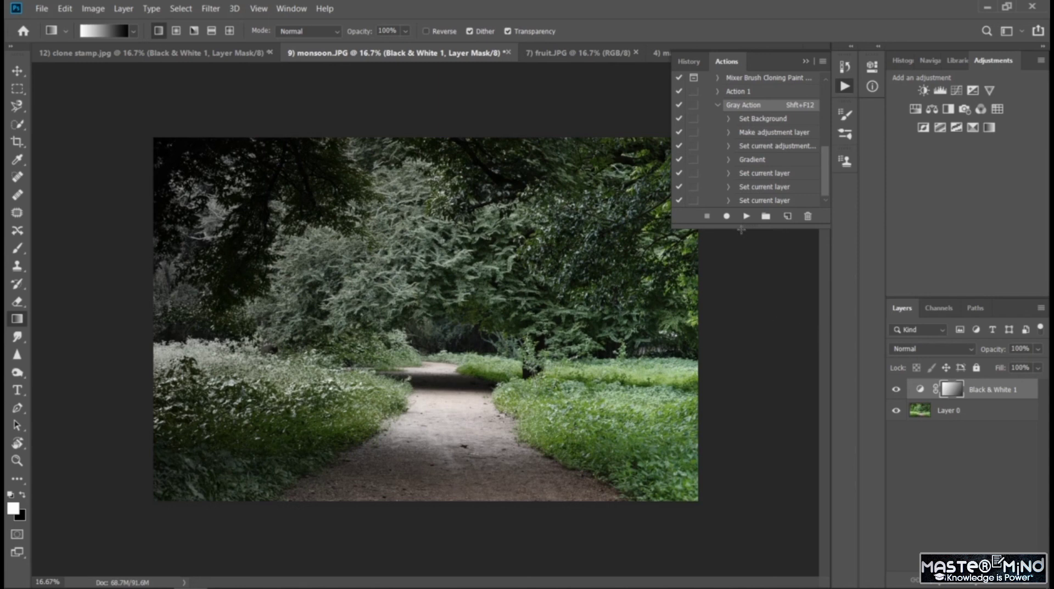
left_click(577, 53)
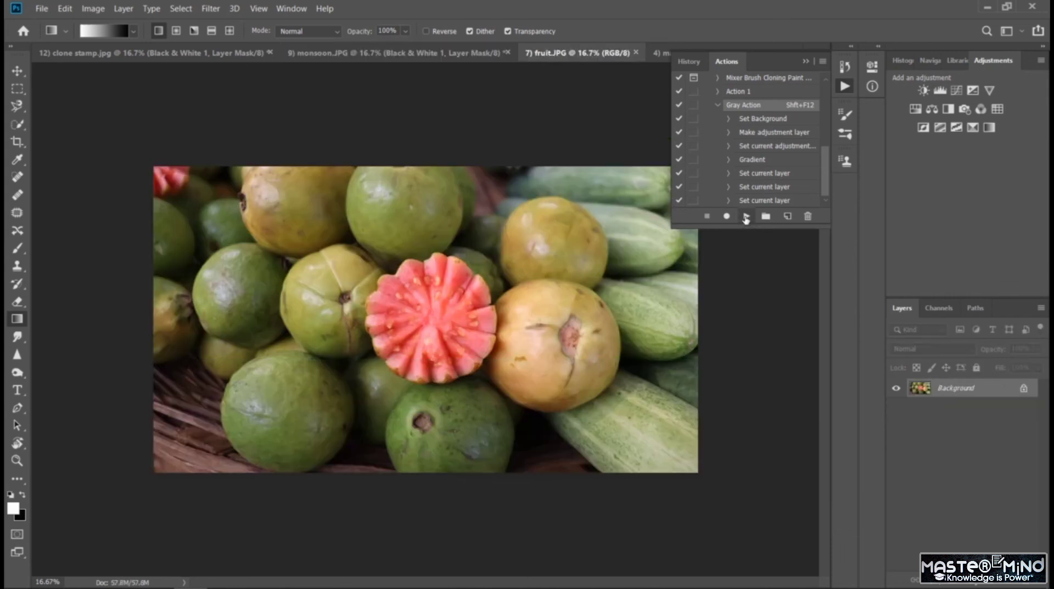
left_click(746, 217)
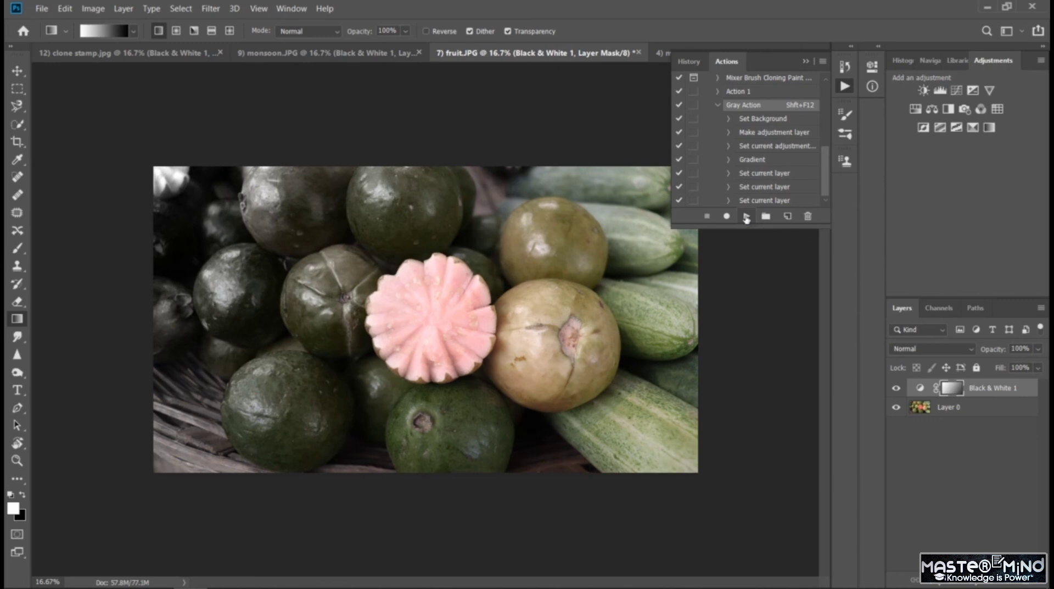
- Try replaying Gray Action on fruit.JPG from its Set Background command, and stop the playback
left_click(765, 121)
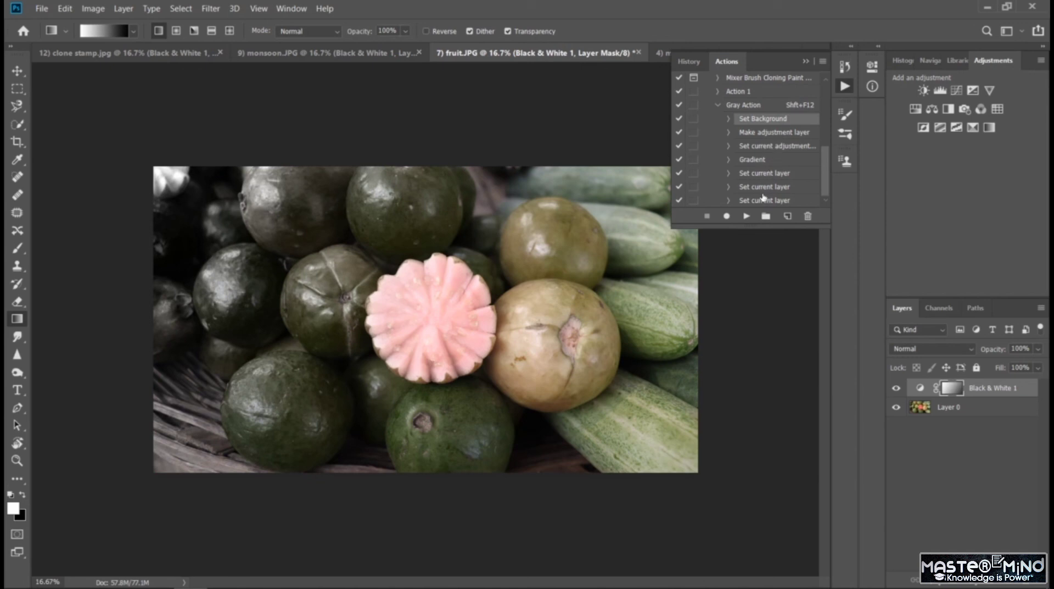
left_click(751, 218)
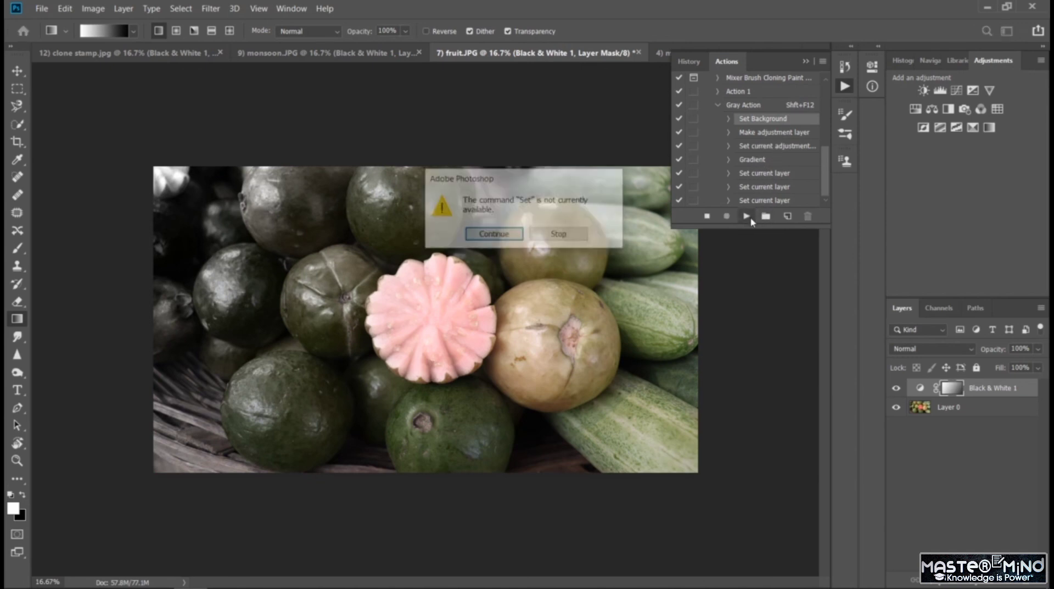
left_click(560, 234)
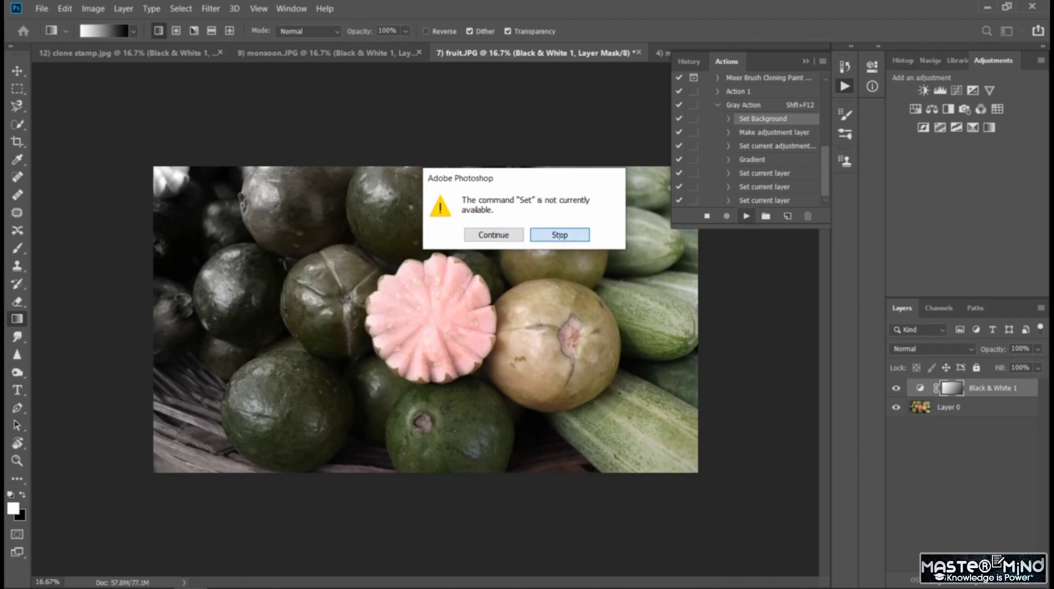
- Play Gray Action from Set Background on magic wand.jpg, and review monsoon.JPG
left_click(665, 53)
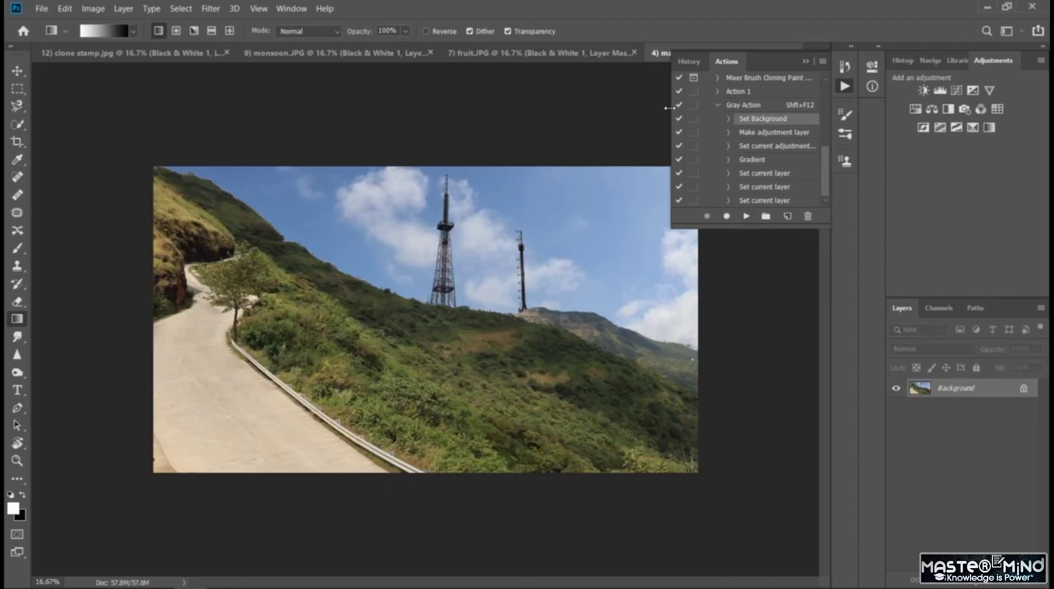
left_click(747, 217)
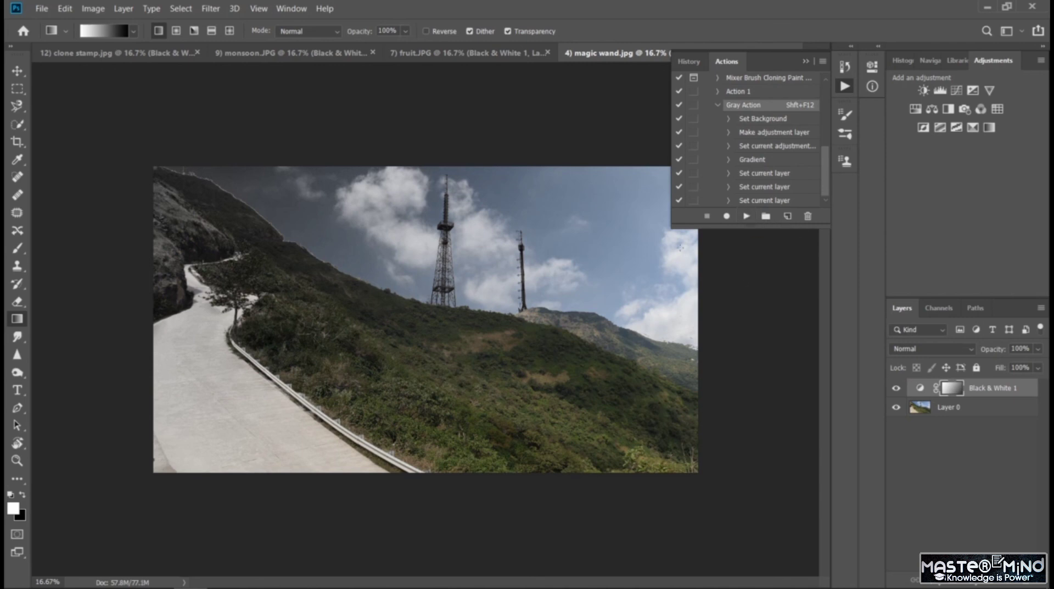
left_click(324, 55)
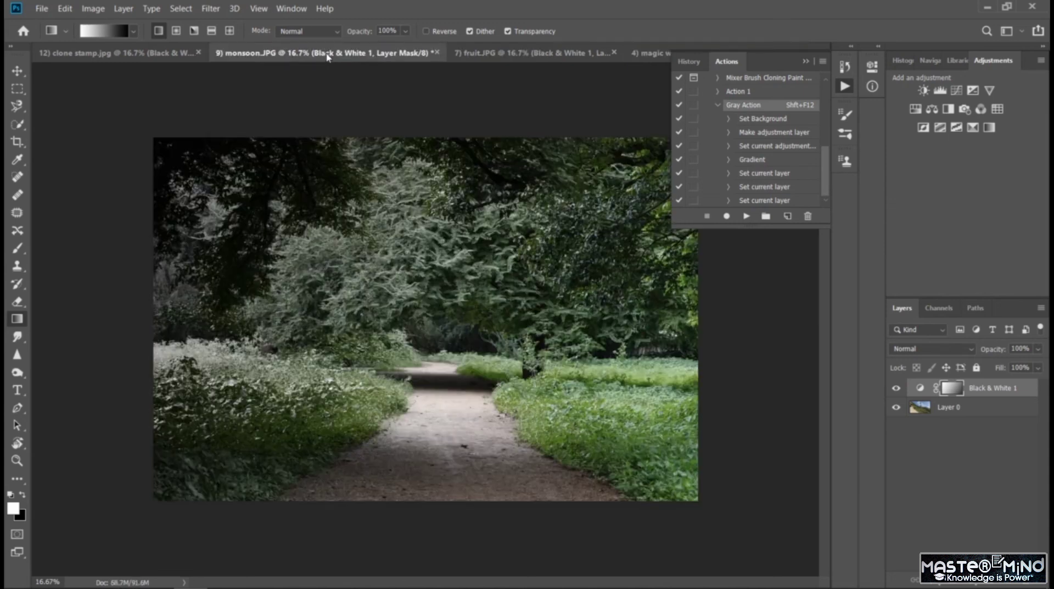
- Delete the Black & White adjustment layer from fruit.JPG
left_click(482, 54)
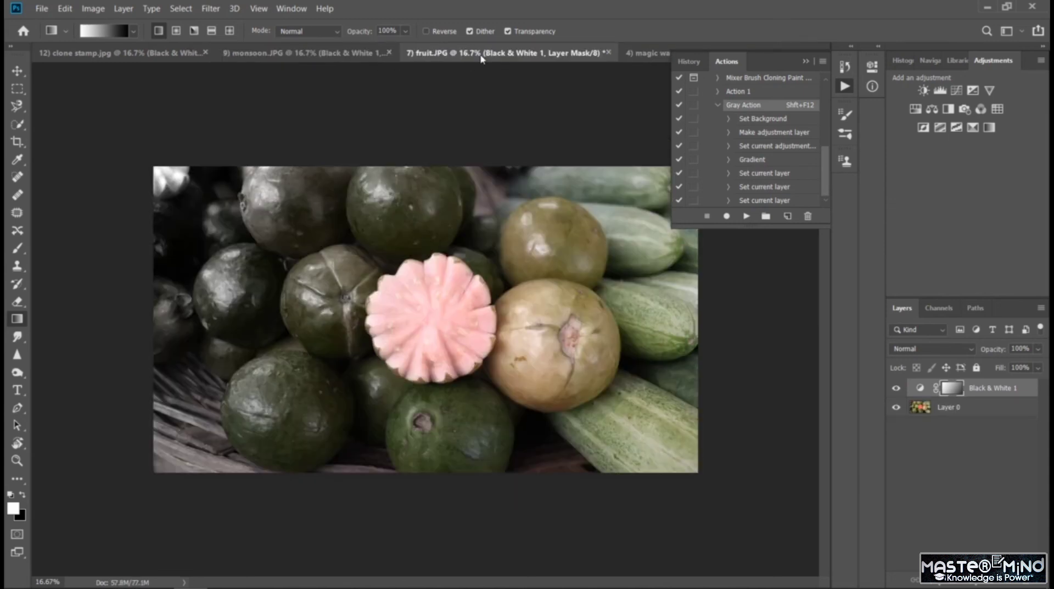
left_click(966, 388)
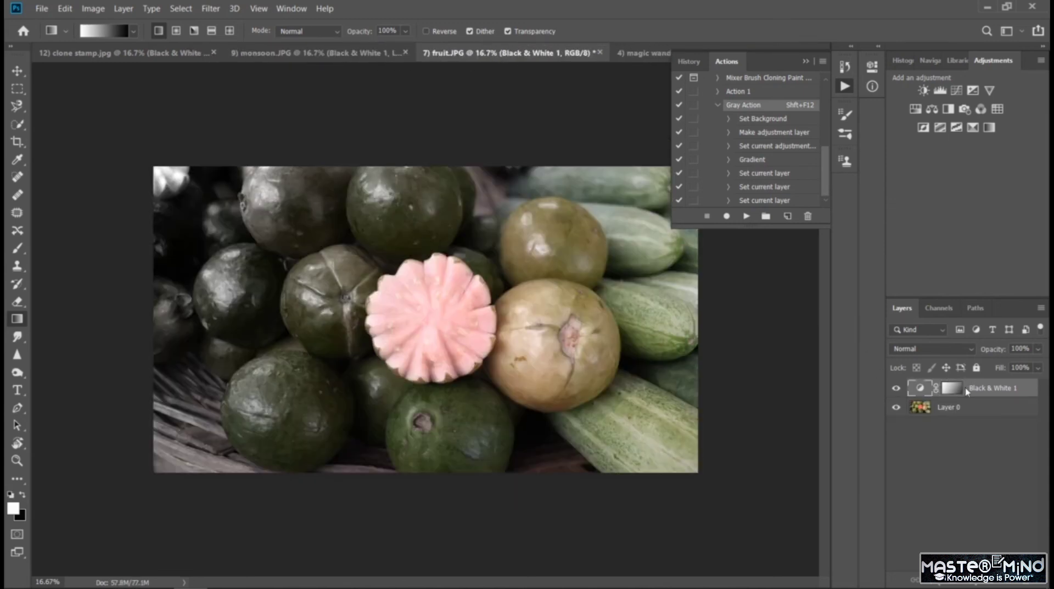
key("Delete")
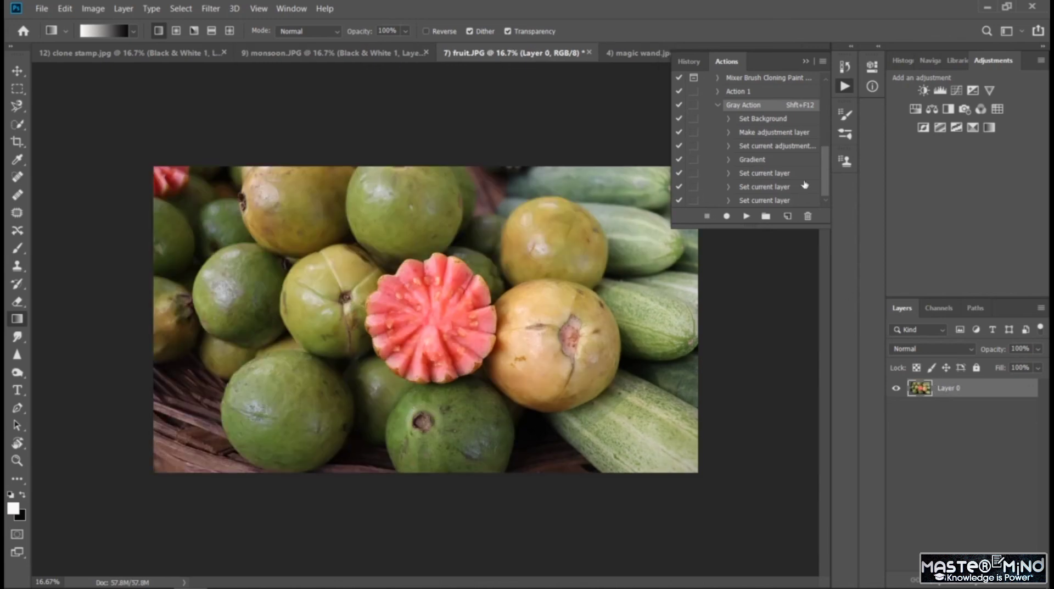
- Try playing Gray Action on fruit.JPG from its Gradient command, stop the playback, and undo the gradient
left_click(748, 162)
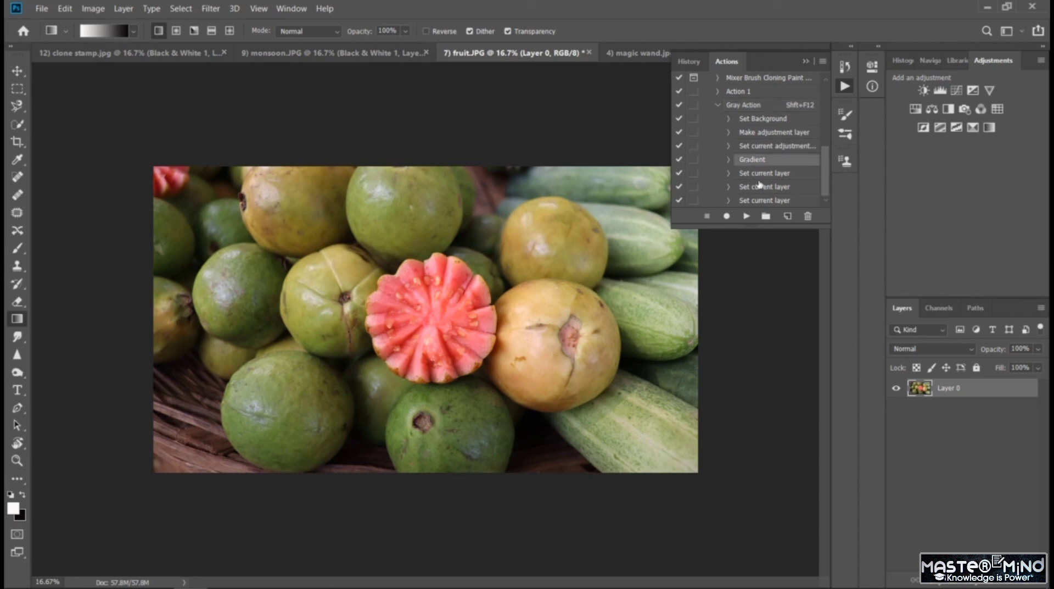
left_click(747, 217)
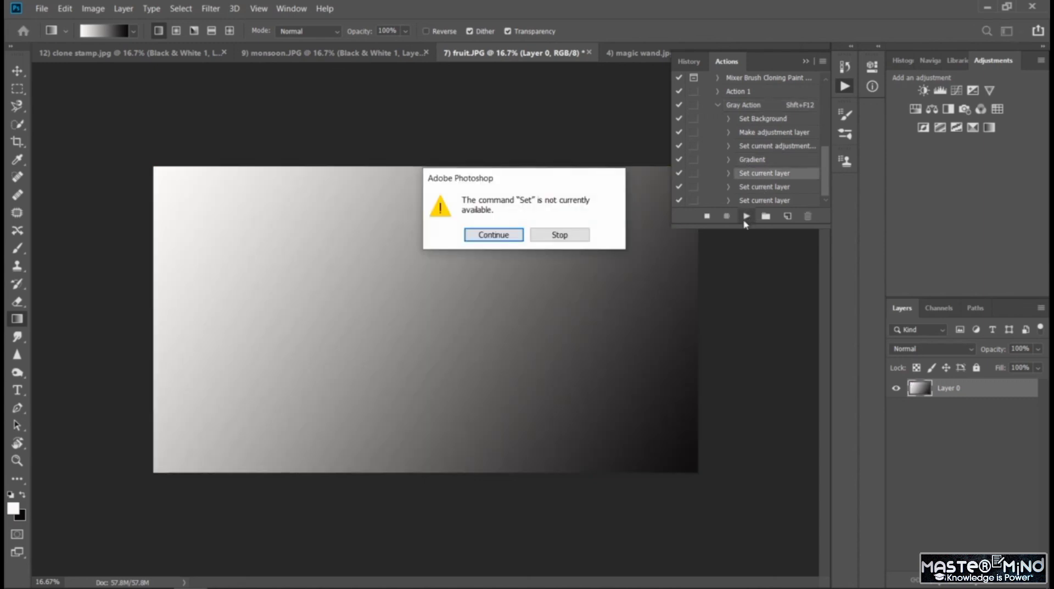
left_click(561, 235)
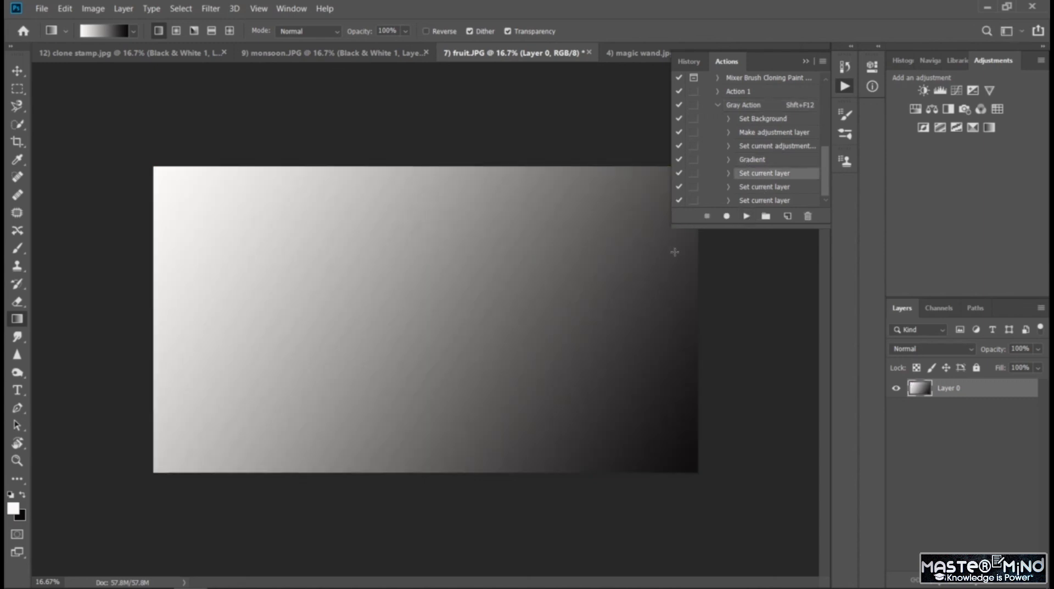
key("ctrl+z")
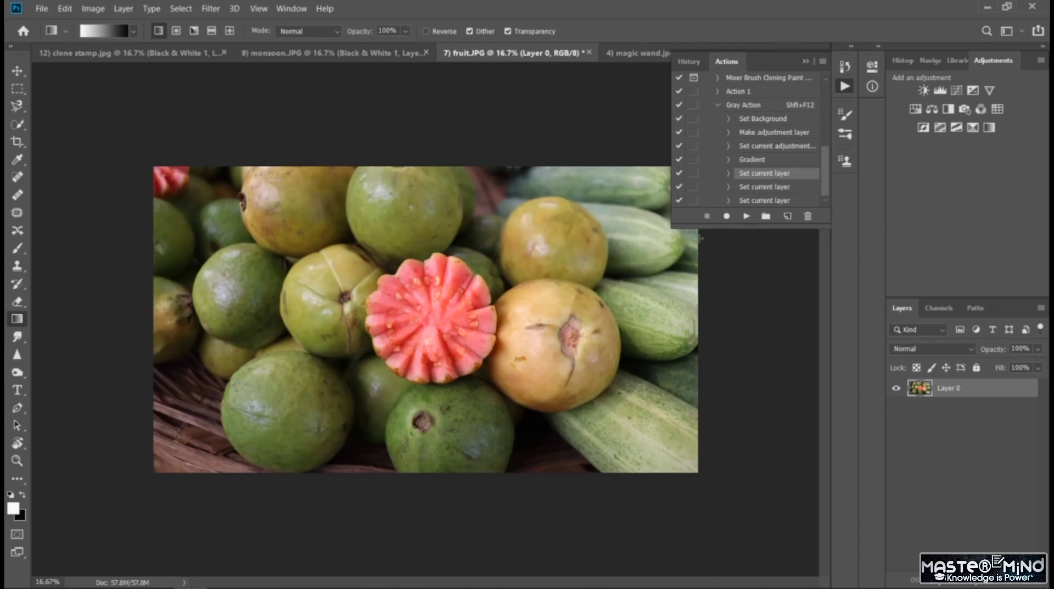
- Play Gray Action on fruit.JPG starting from its Make adjustment layer command
left_click(762, 159)
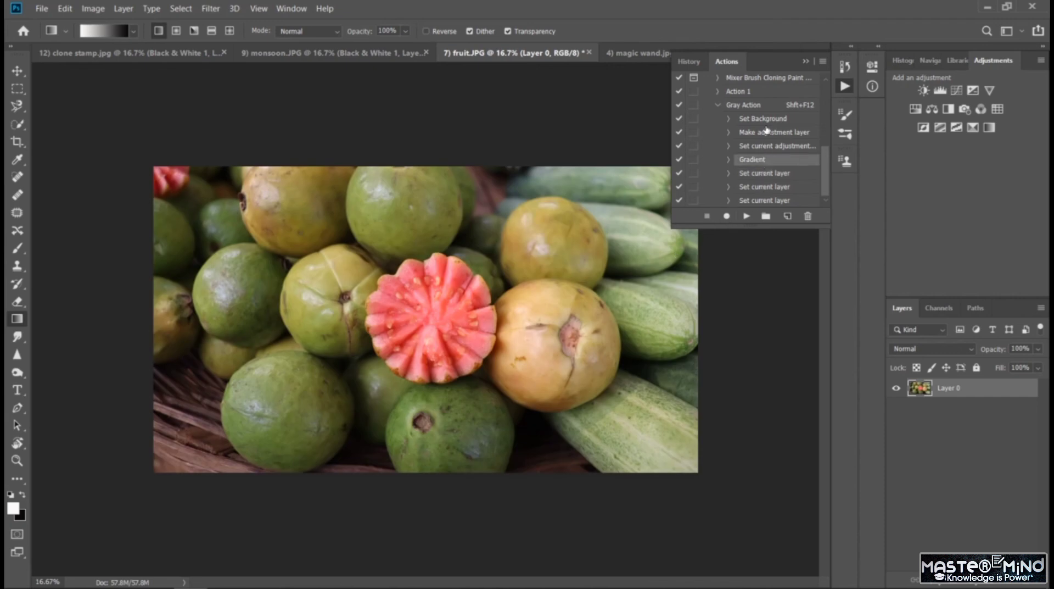
left_click(769, 133)
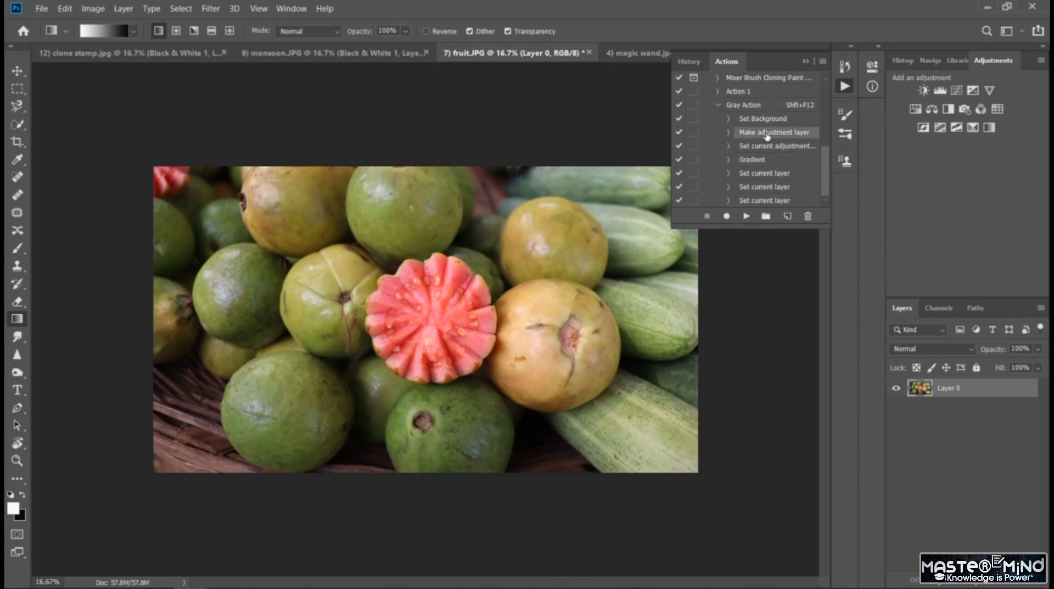
left_click(745, 217)
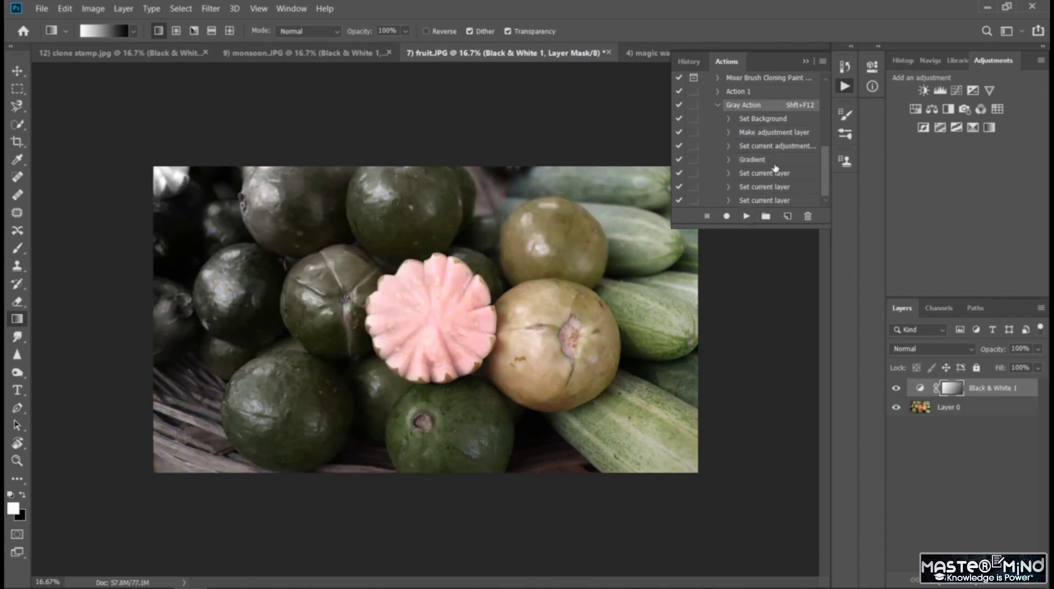
- Briefly start and stop recording on Gray Action, and delete the Black & White adjustment layer from fruit.JPG
left_click_drag(827, 191, 827, 190)
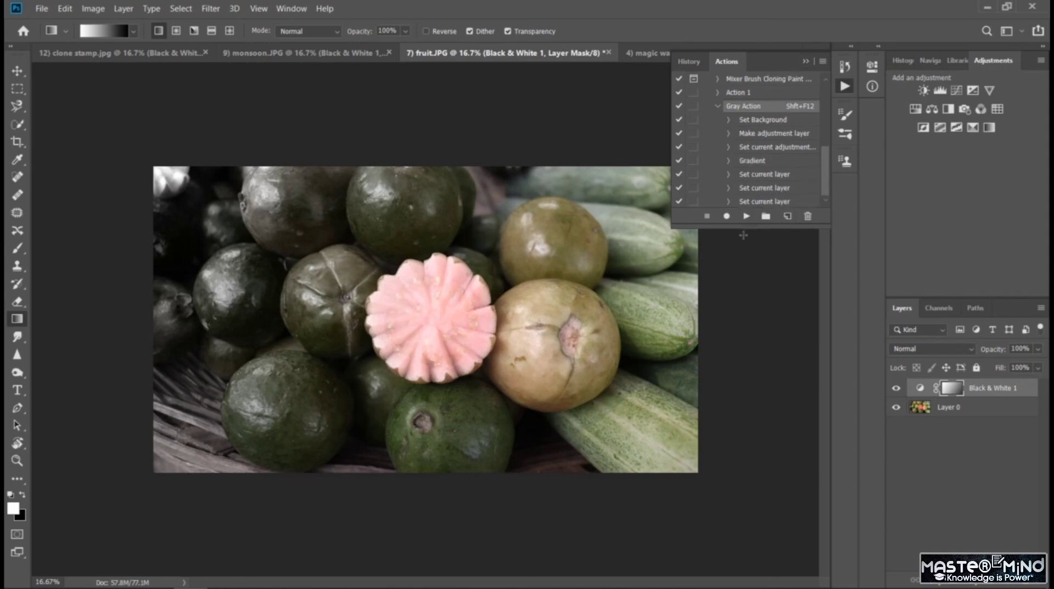
left_click(727, 216)
left_click(708, 216)
key("Delete")
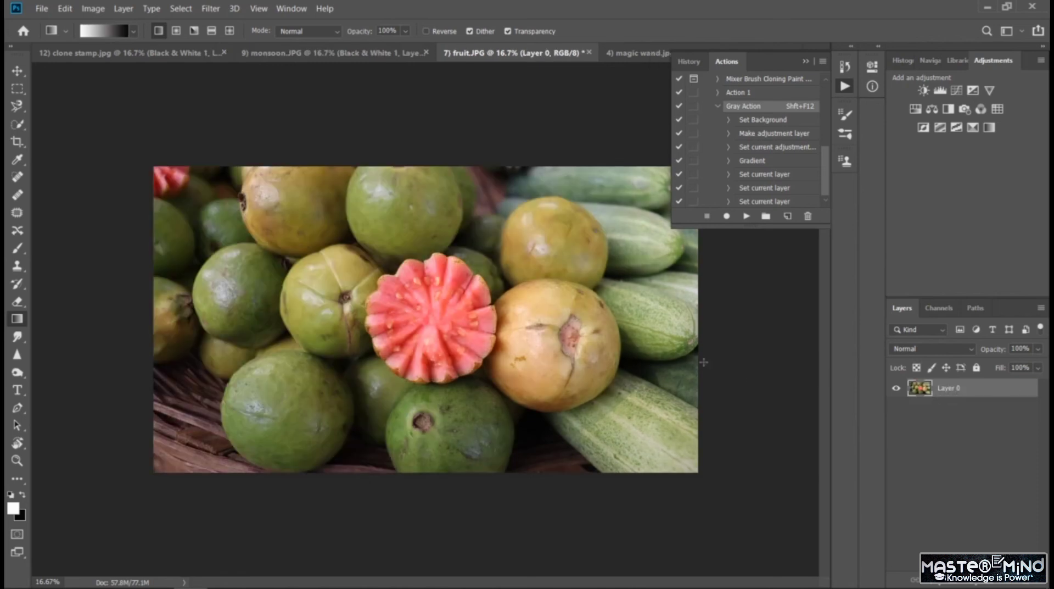
- Switch to clone stamp.jpg, and hide and reopen the Actions panel
left_click(158, 60)
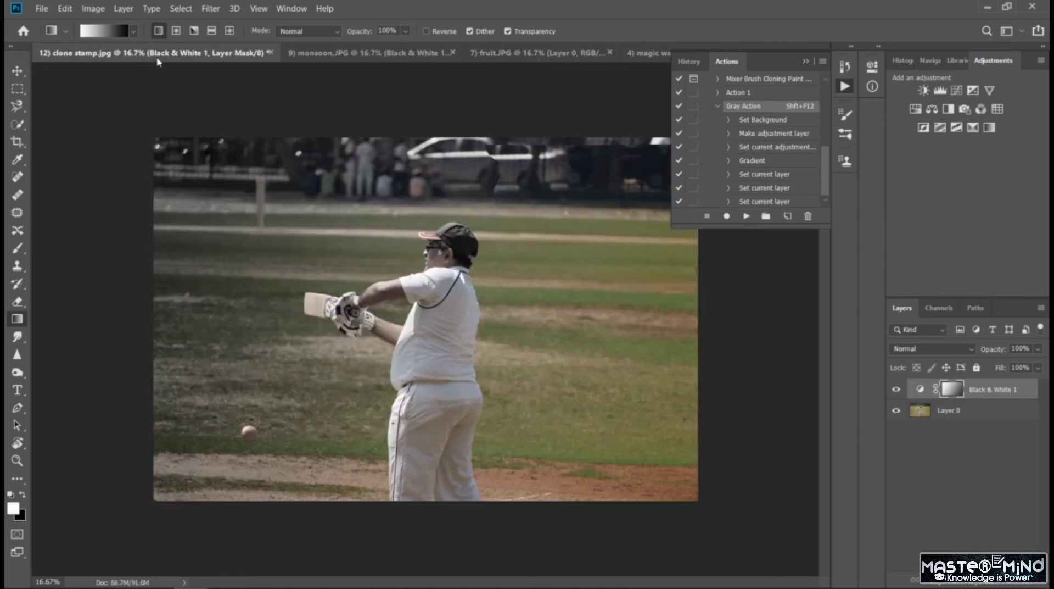
left_click(806, 62)
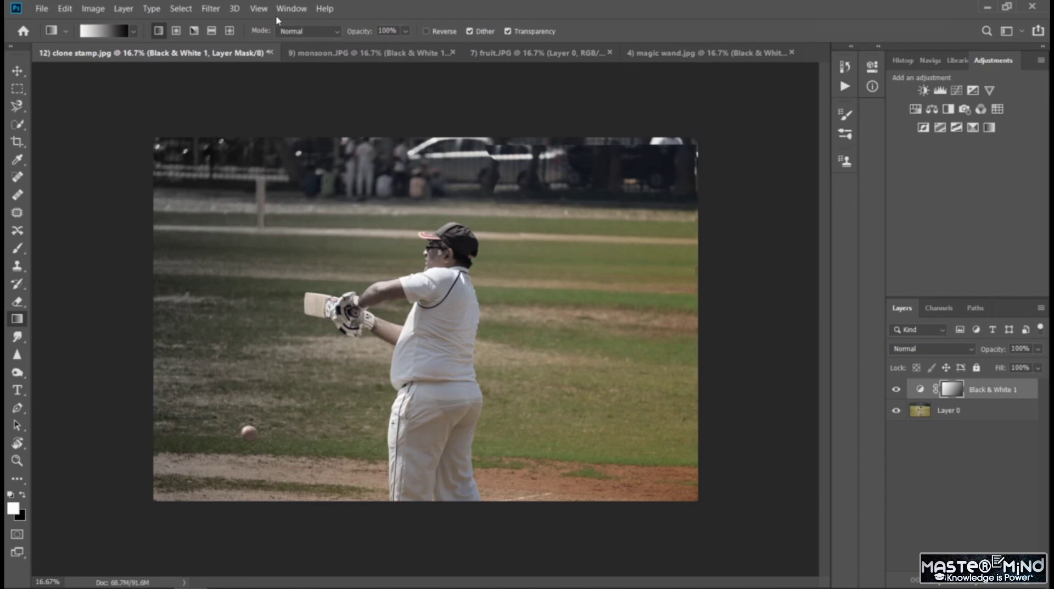
left_click(290, 9)
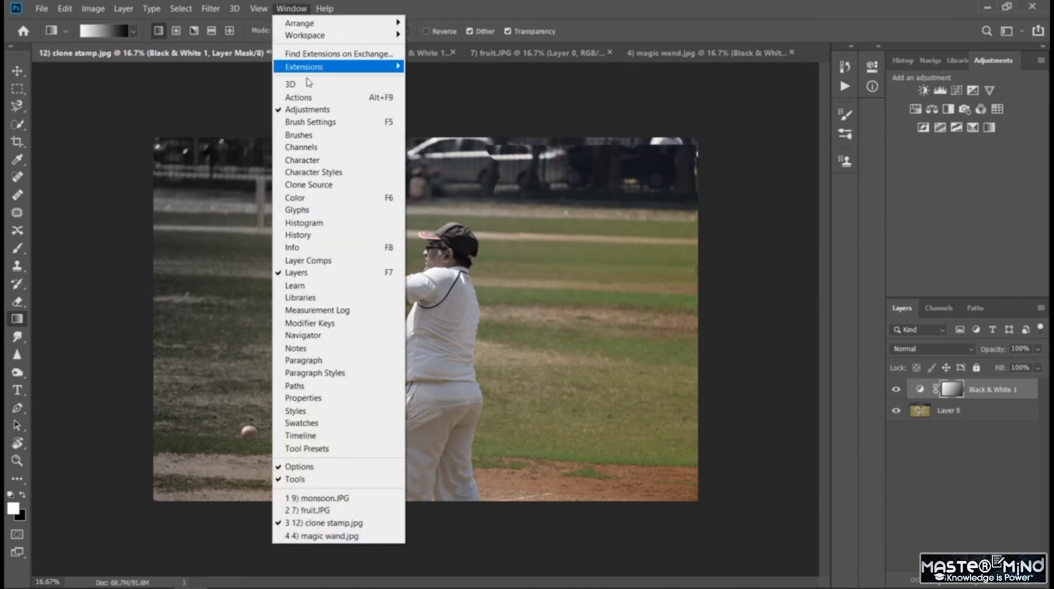
left_click(310, 97)
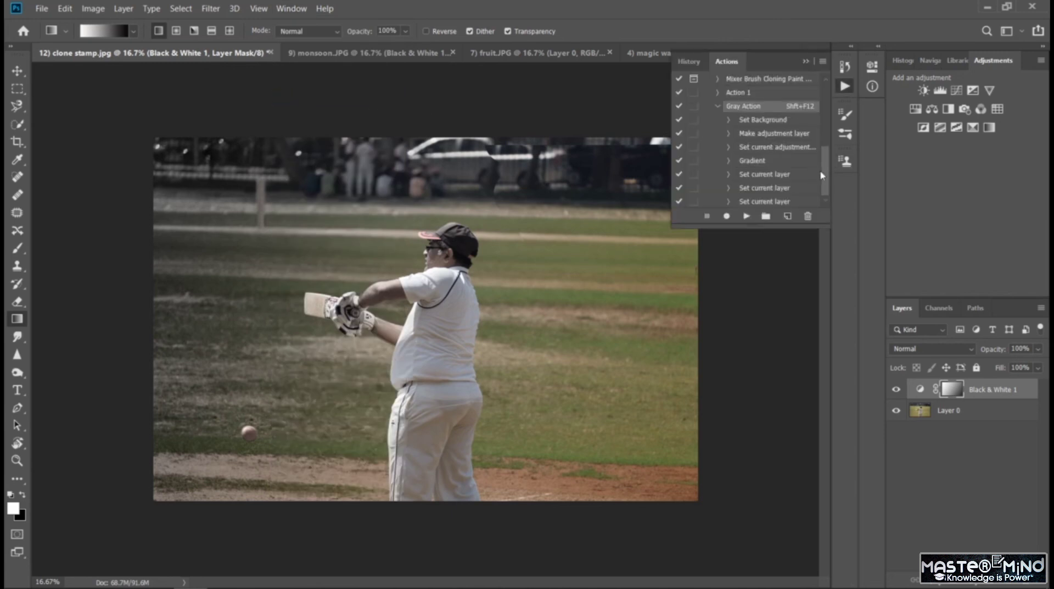
- Collapse Gray Action's list of commands, and request deletion of the action but cancel it
scroll(828, 161, "up", 3)
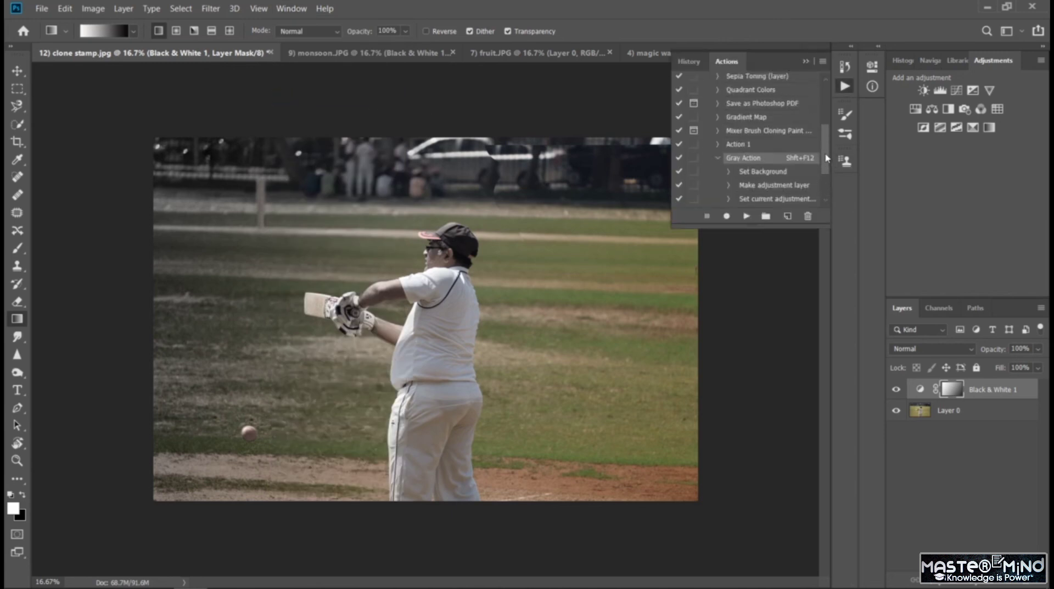
left_click(716, 163)
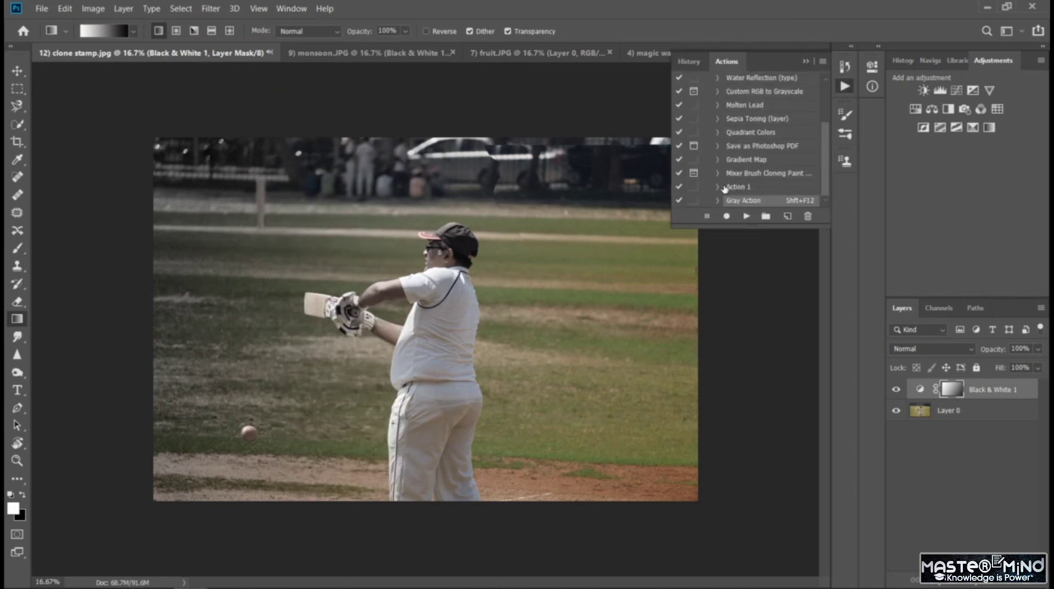
left_click(809, 216)
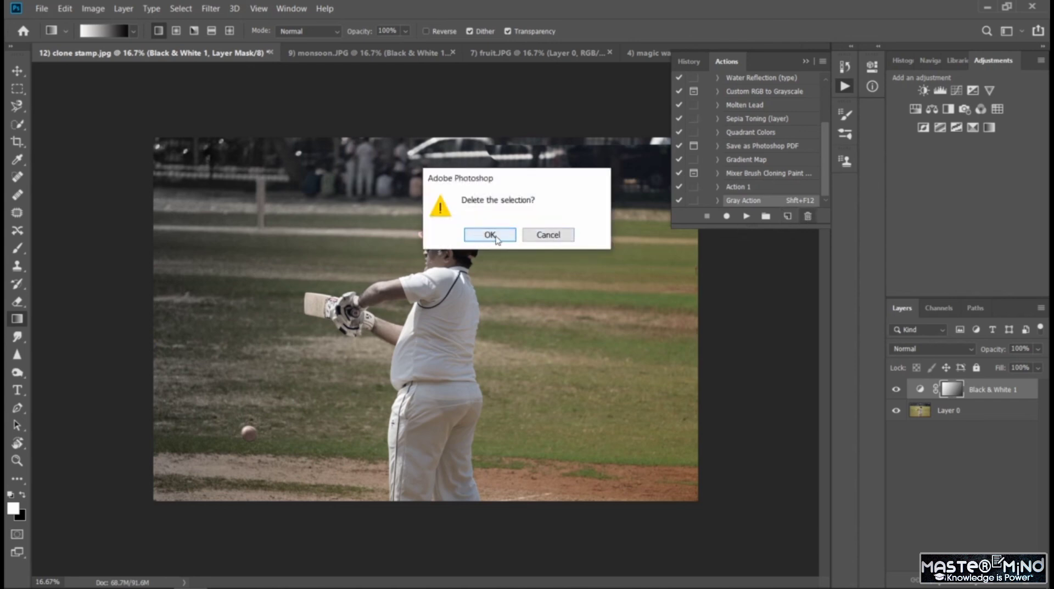
left_click(555, 240)
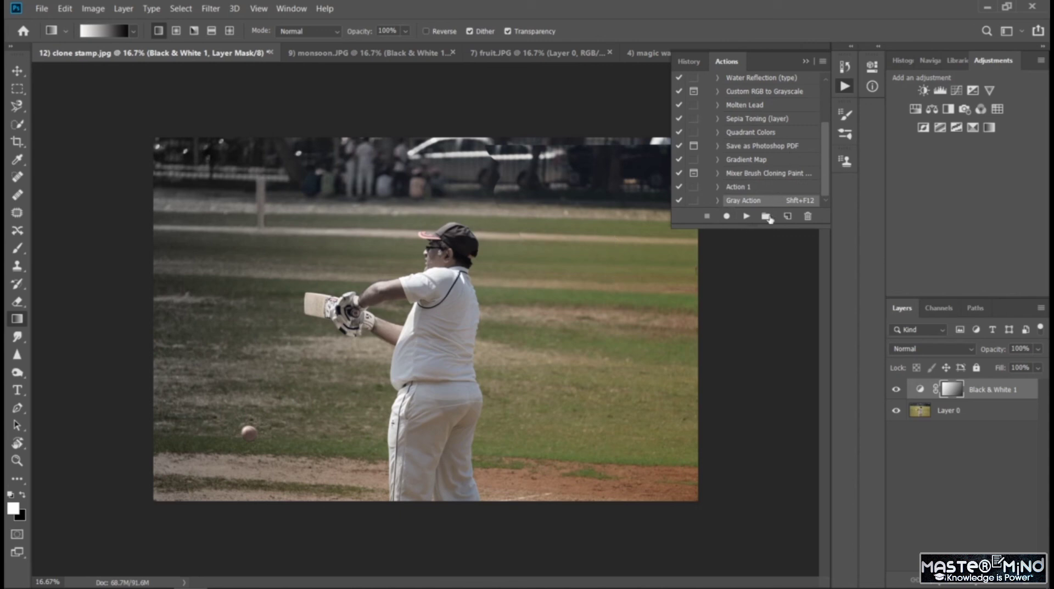
- Create a new action set named Set 1 and move Gray Action into it
left_click(766, 216)
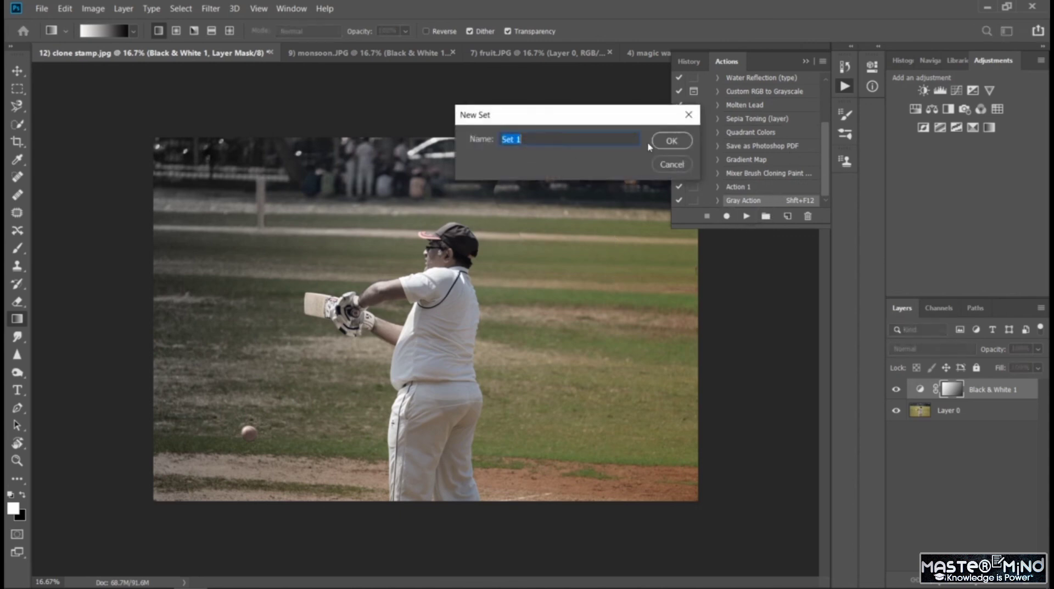
left_click(669, 141)
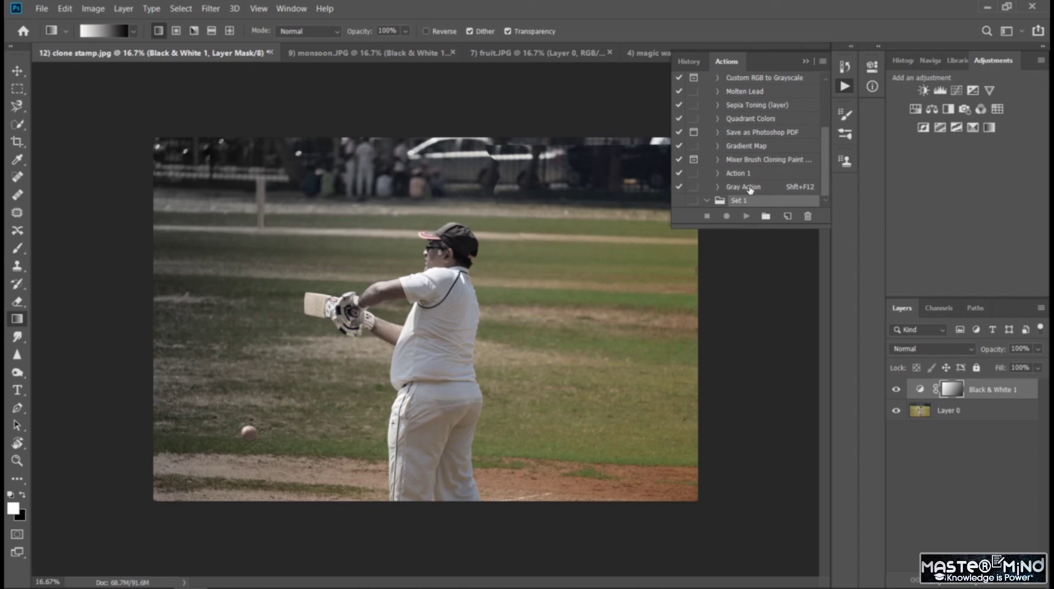
left_click_drag(753, 201, 753, 195)
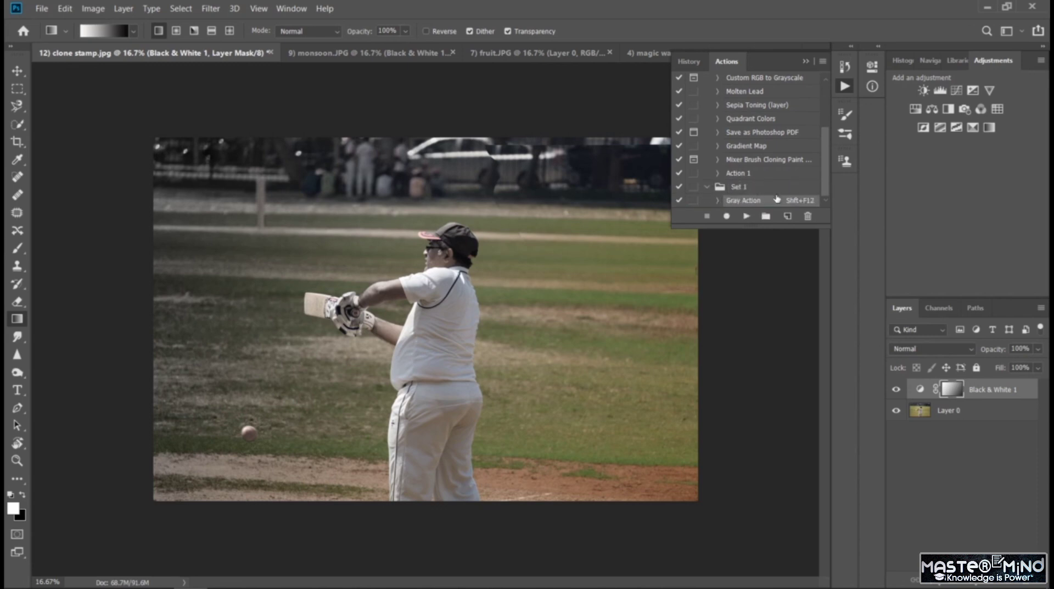